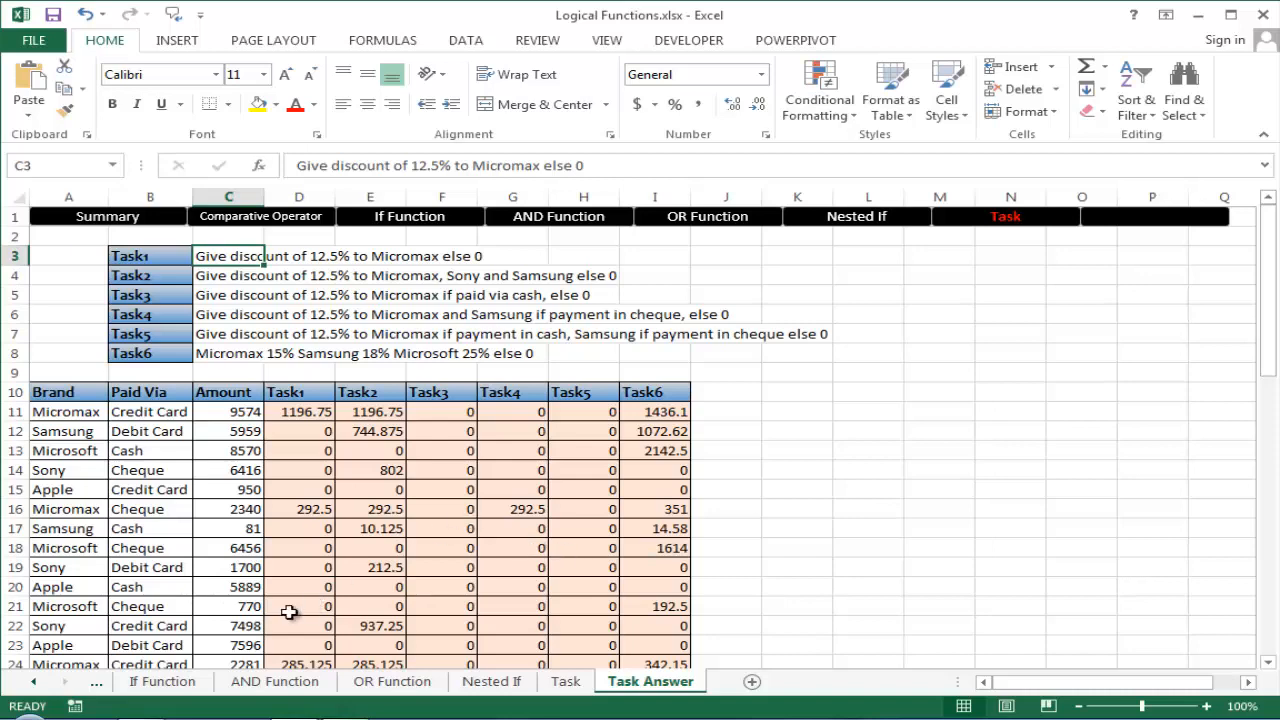
Step: Look through the If Function, AND Function and OR Function sheets and return to the Summary sheet
left_click(178, 679)
left_click(271, 678)
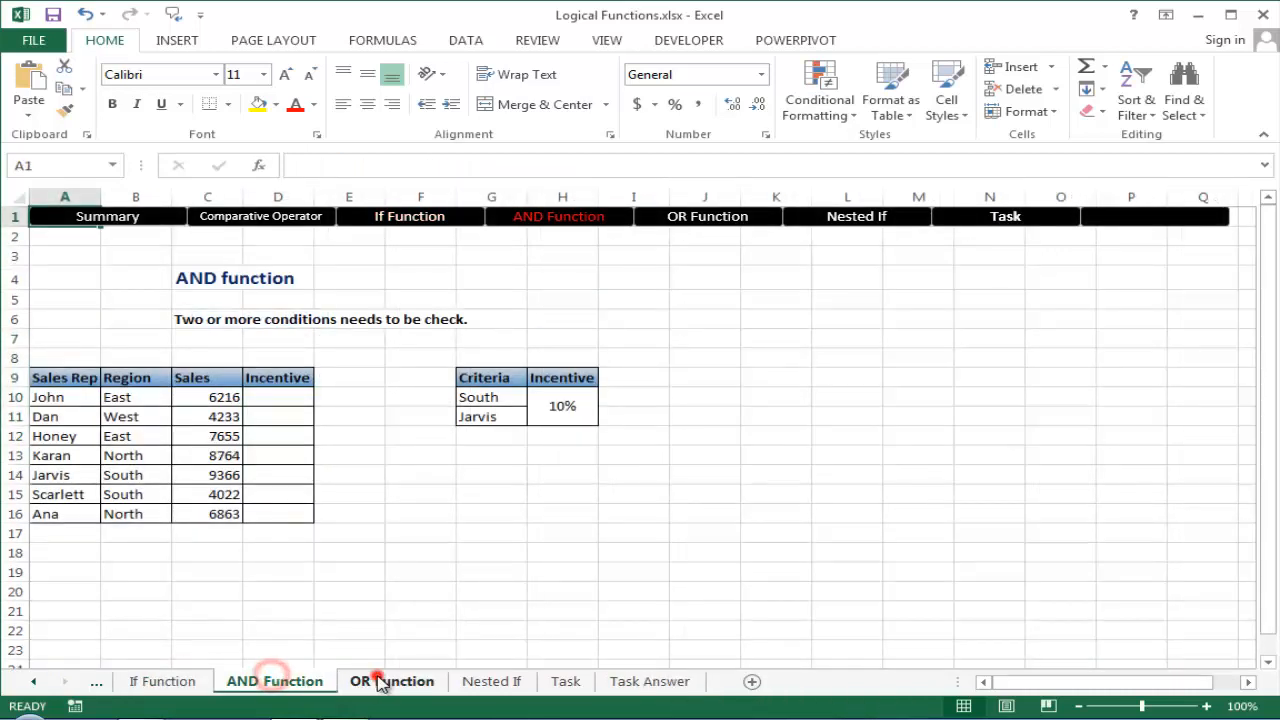
left_click(380, 681)
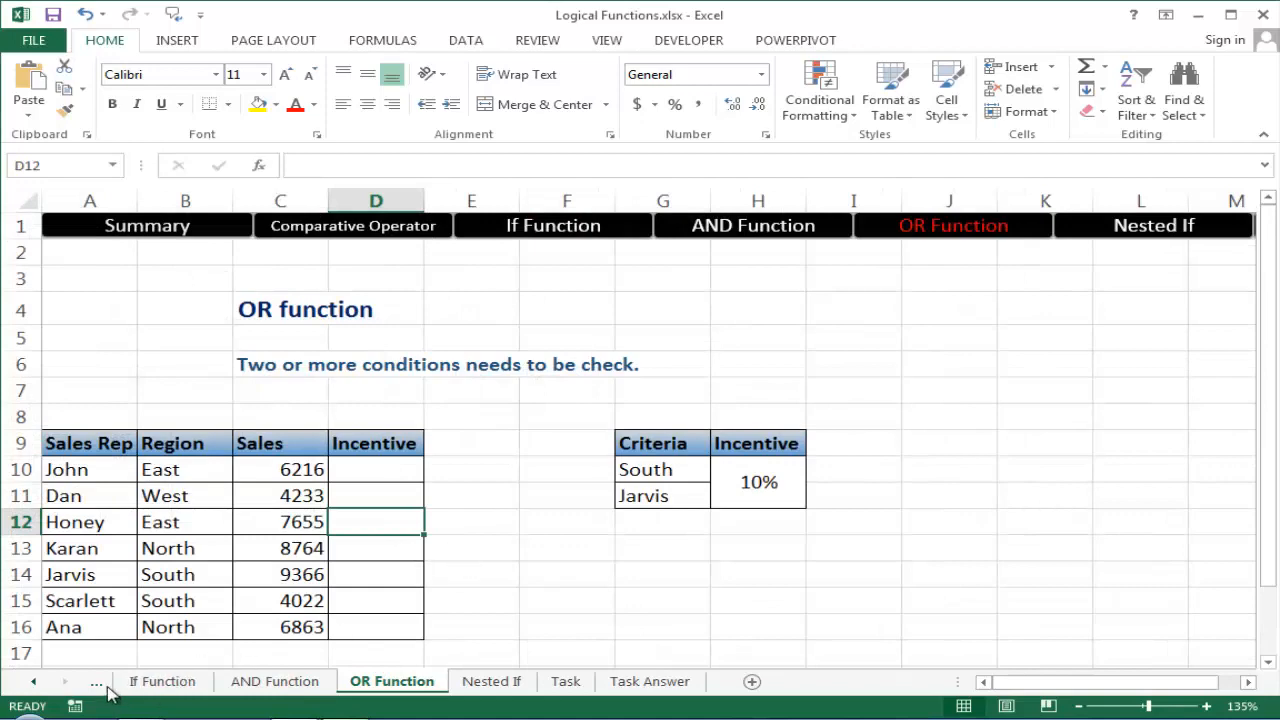
left_click(166, 241)
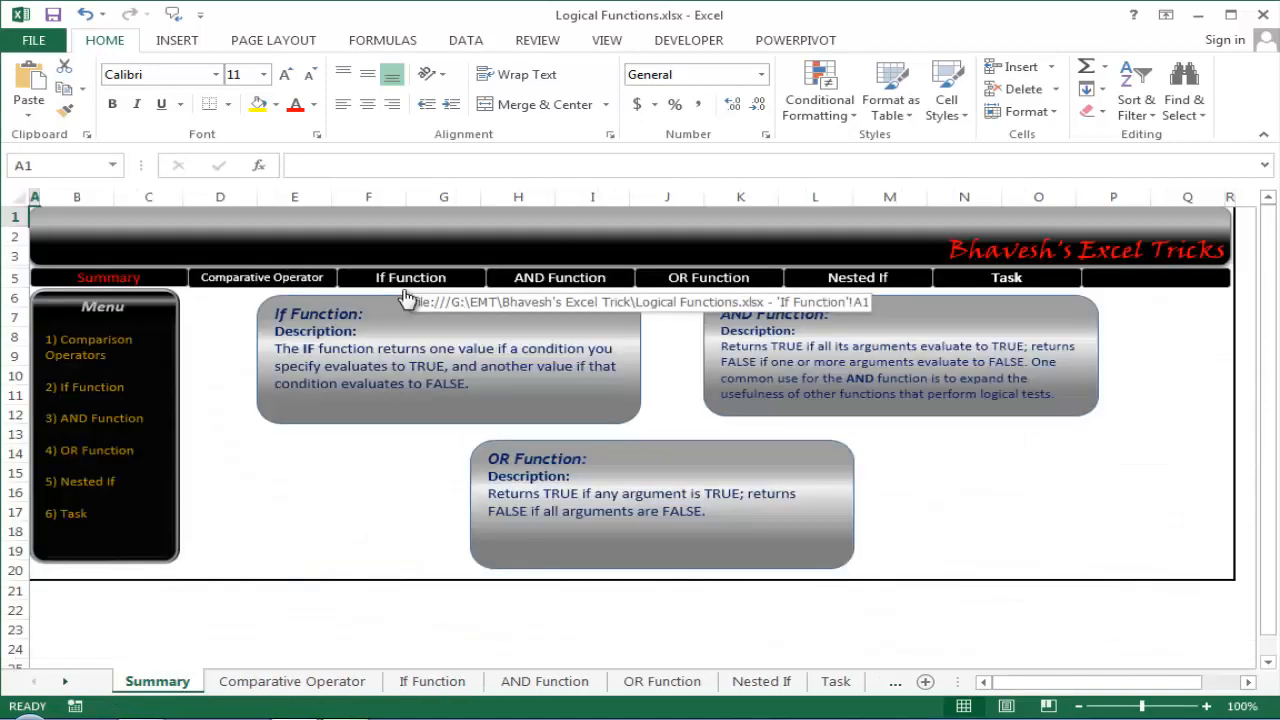
Step: Open the Task sheet and examine the discount instructions in C3:C8 and the blank Task1 to Task6 columns
left_click(995, 283)
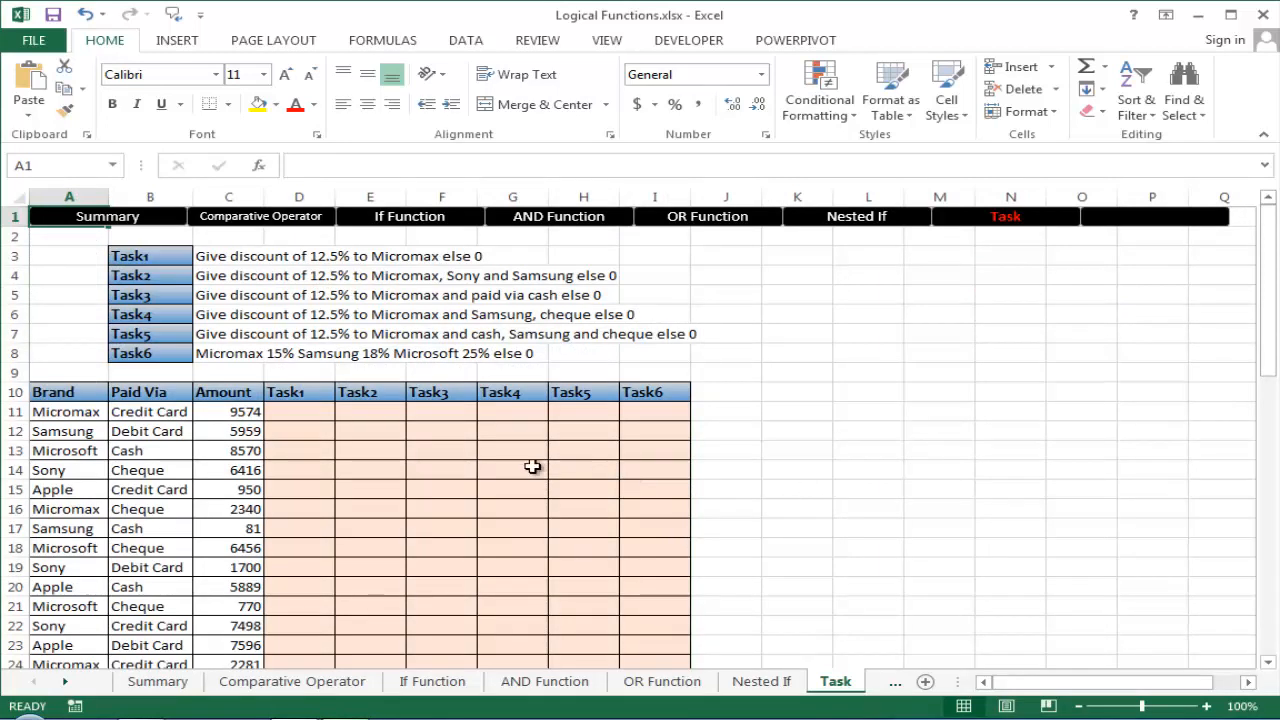
left_click(315, 429)
left_click(206, 255)
left_click(425, 259)
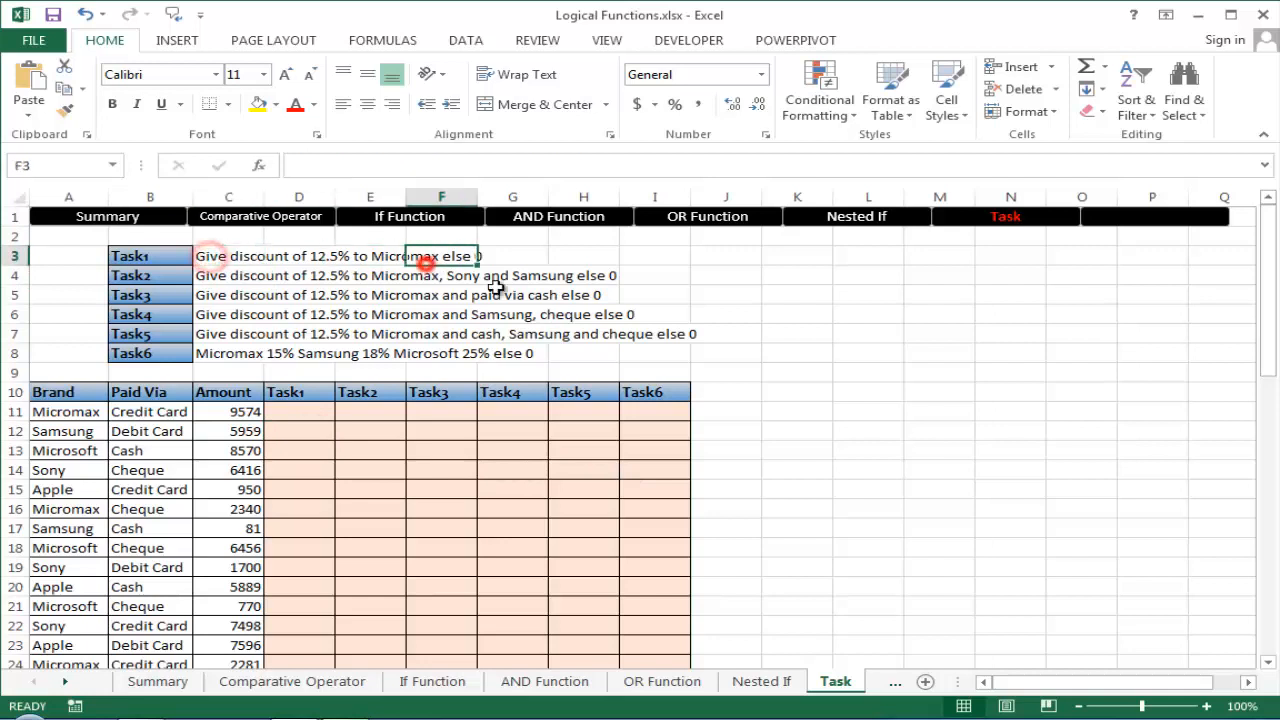
left_click(497, 288)
left_click(245, 294)
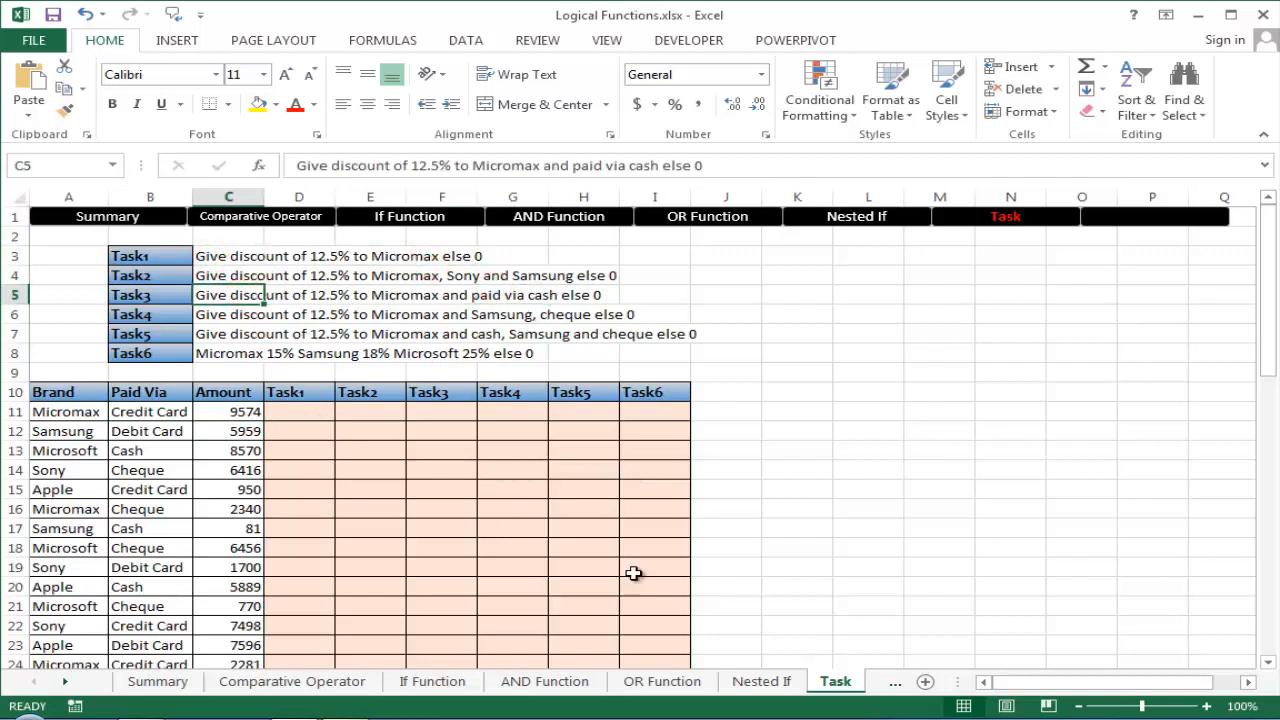
left_click(294, 418)
left_click(443, 450)
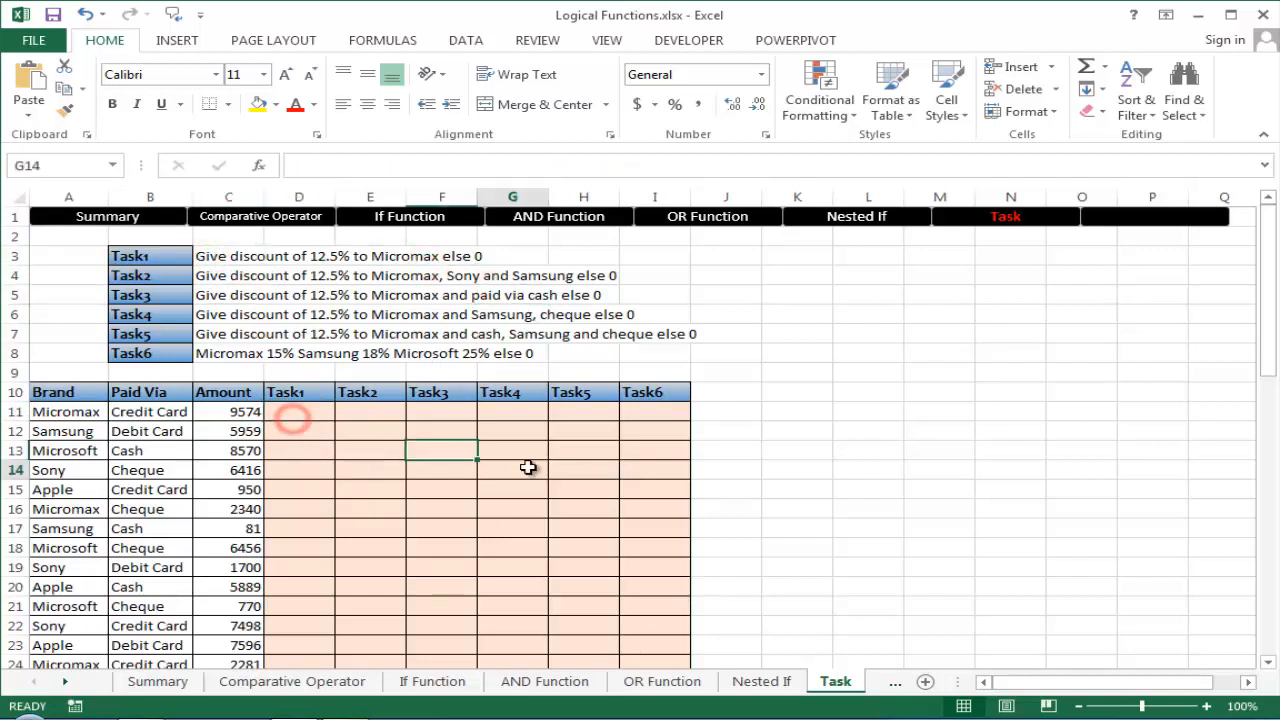
left_click(527, 467)
left_click(597, 414)
left_click(651, 408)
left_click(219, 252)
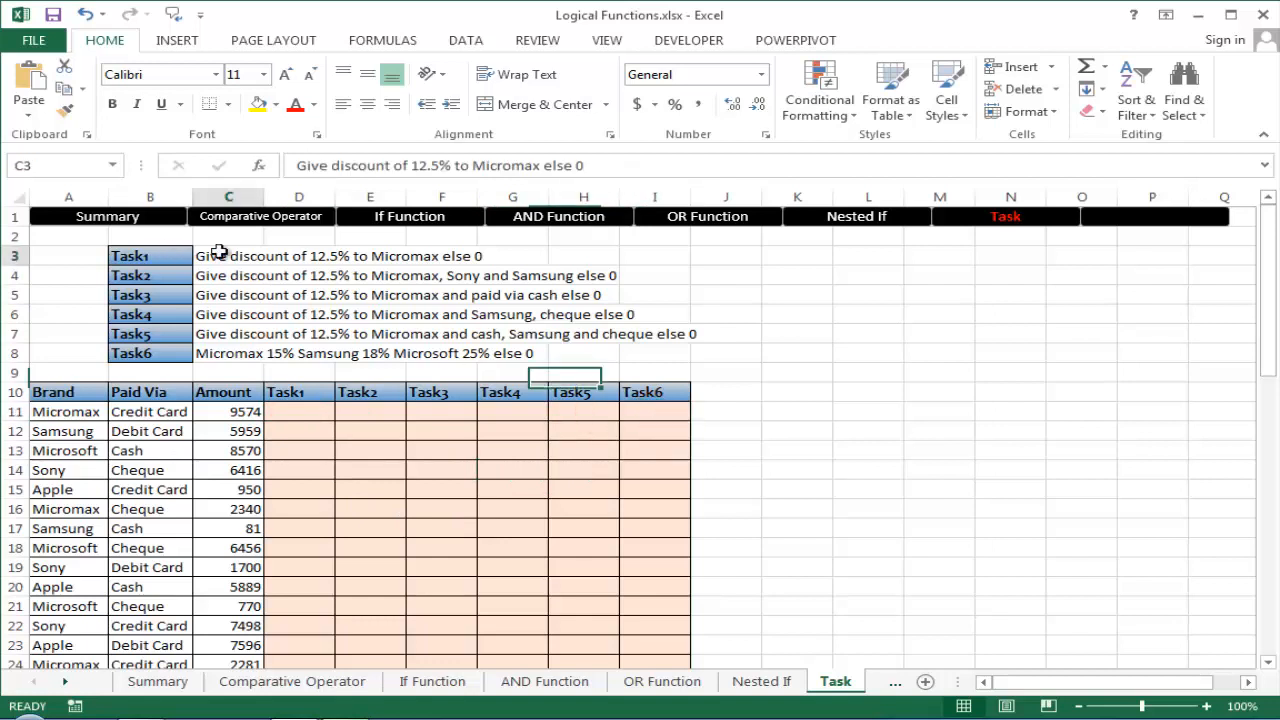
left_click_drag(219, 256, 220, 347)
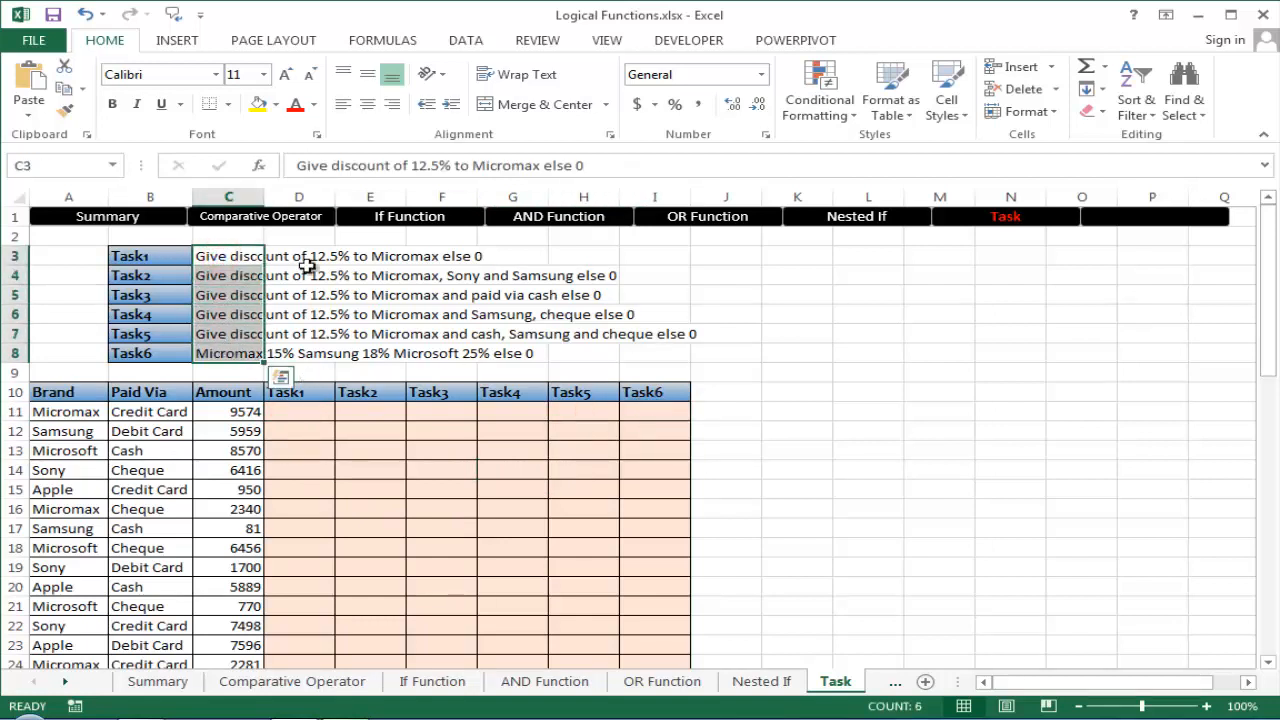
left_click(214, 236)
left_click(218, 255)
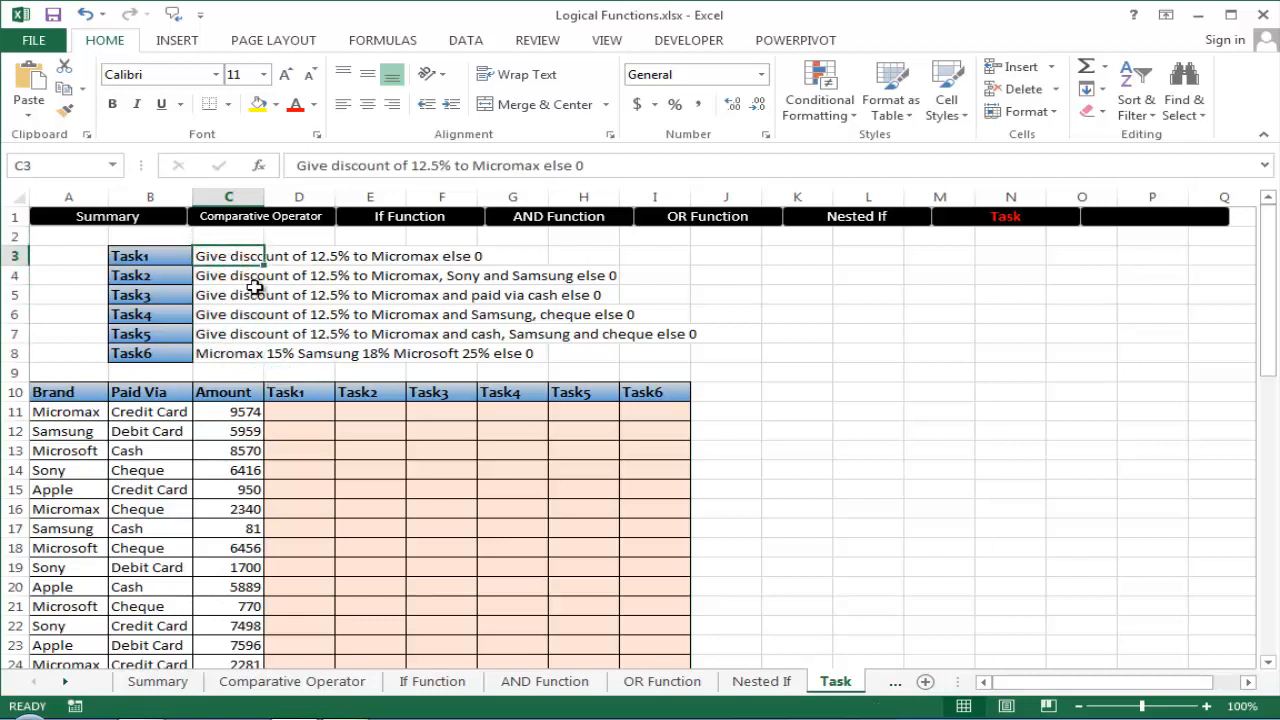
left_click(310, 408)
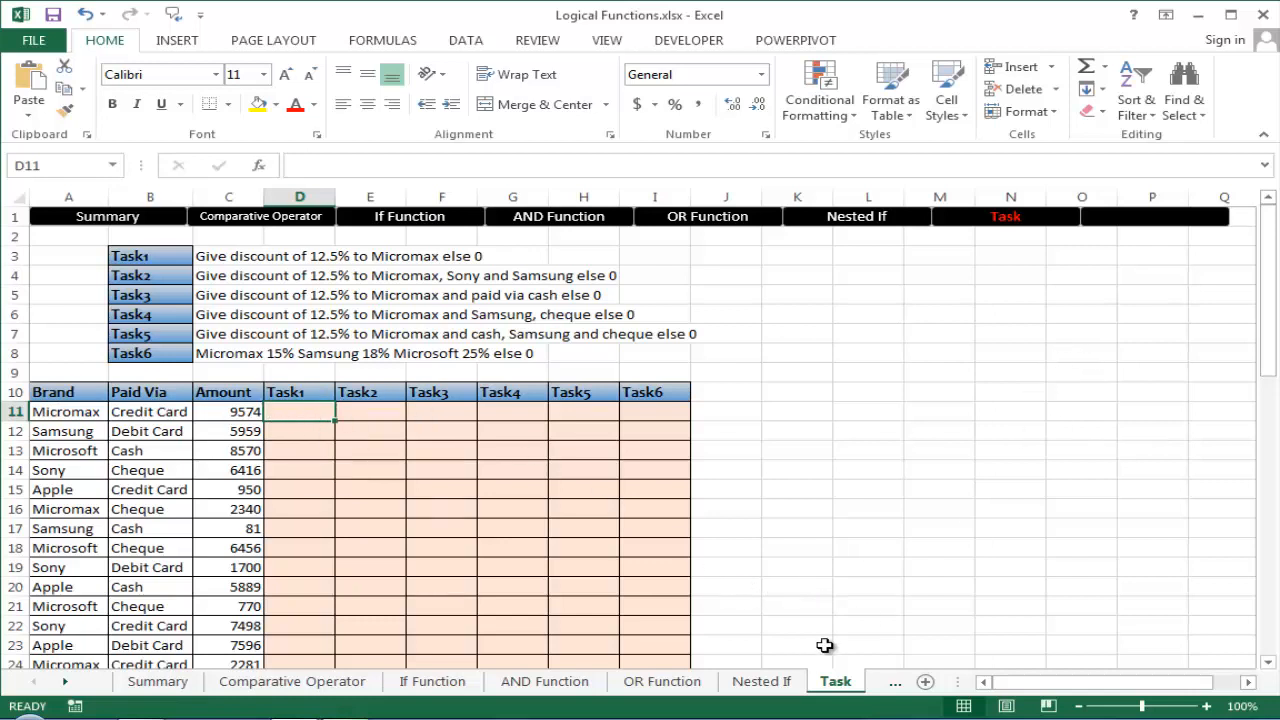
Step: Examine the solved Task1 to Task6 columns on the Task Answer sheet and compare them with the Task sheet
left_click(894, 687)
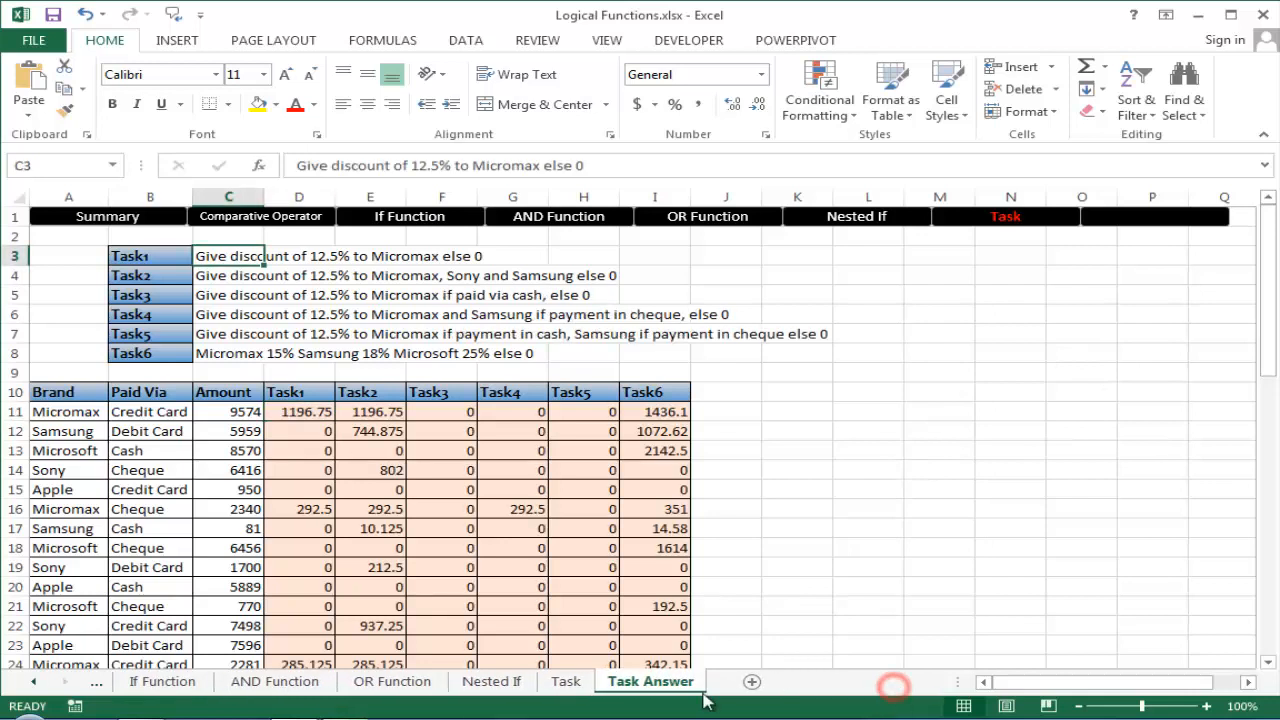
left_click_drag(311, 412, 655, 431)
left_click(413, 524)
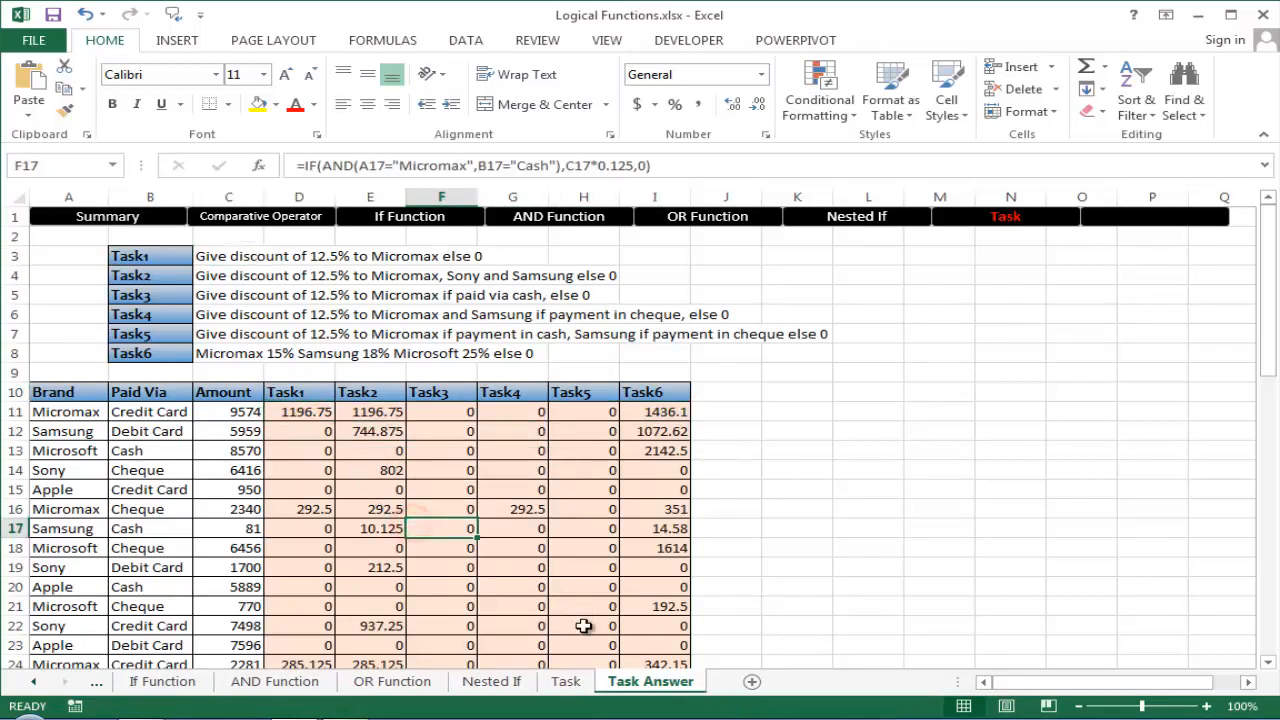
left_click(565, 683)
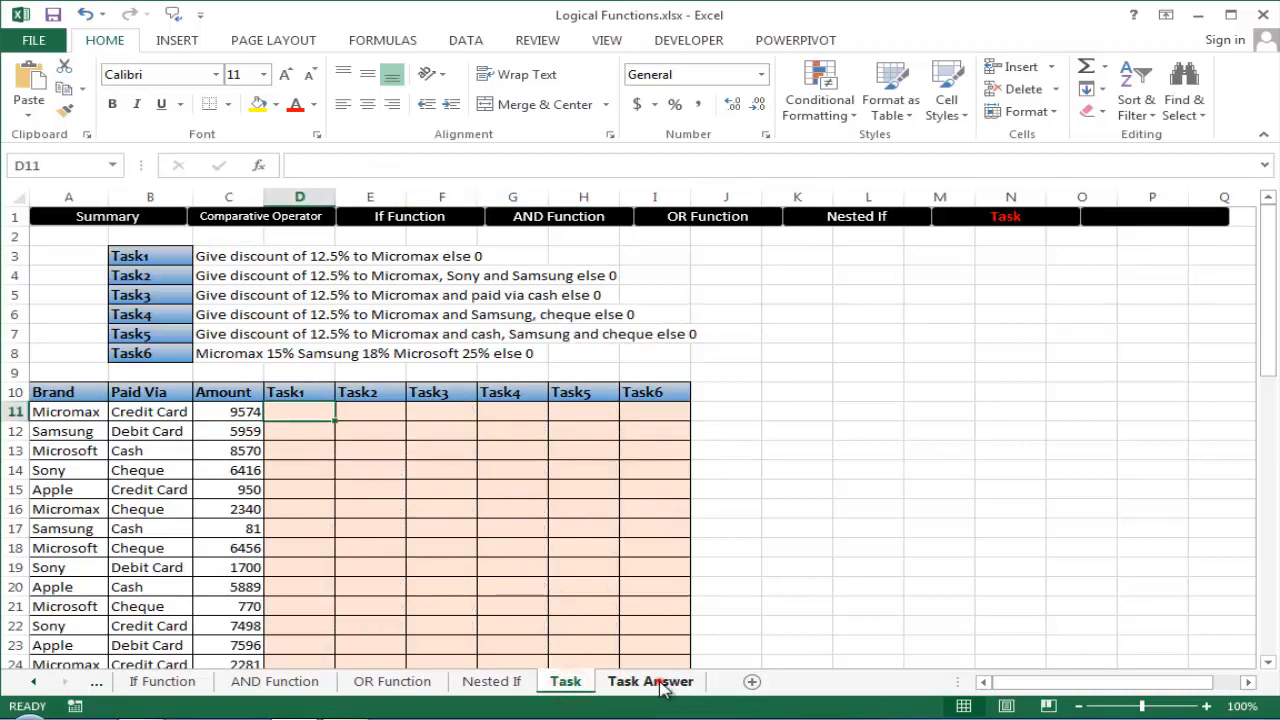
left_click(655, 683)
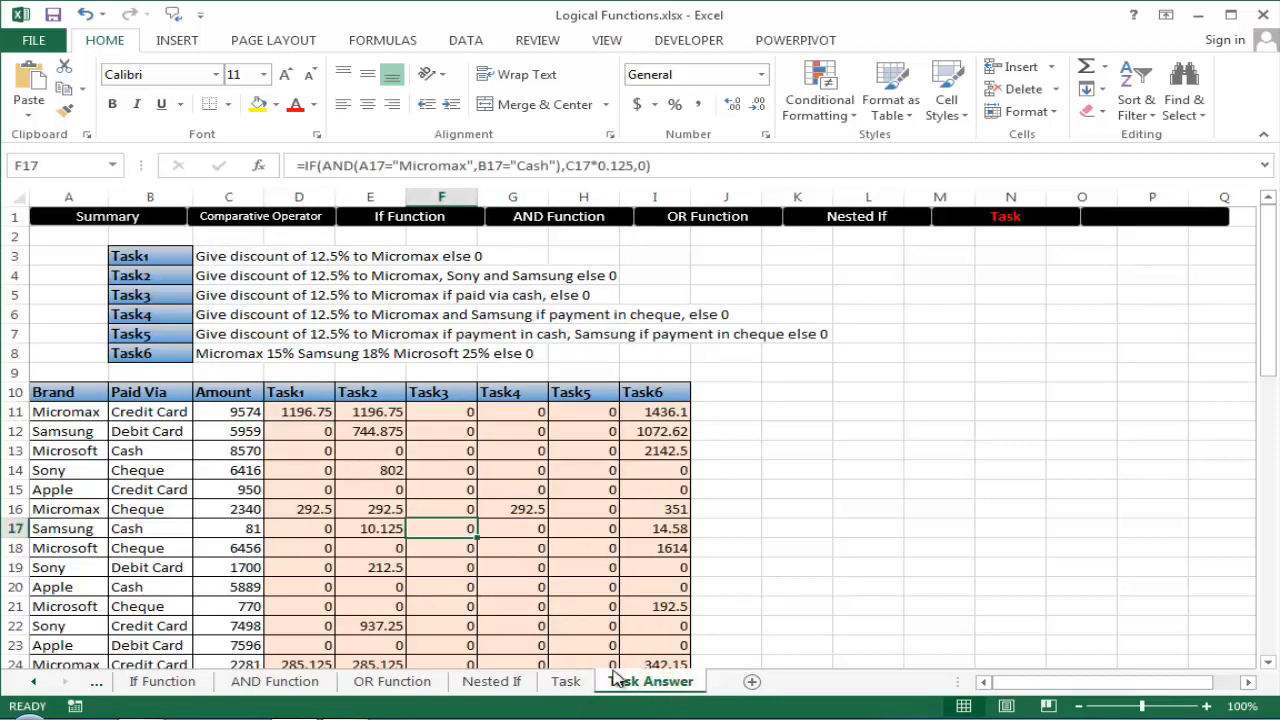
left_click(564, 682)
left_click(655, 682)
left_click(570, 684)
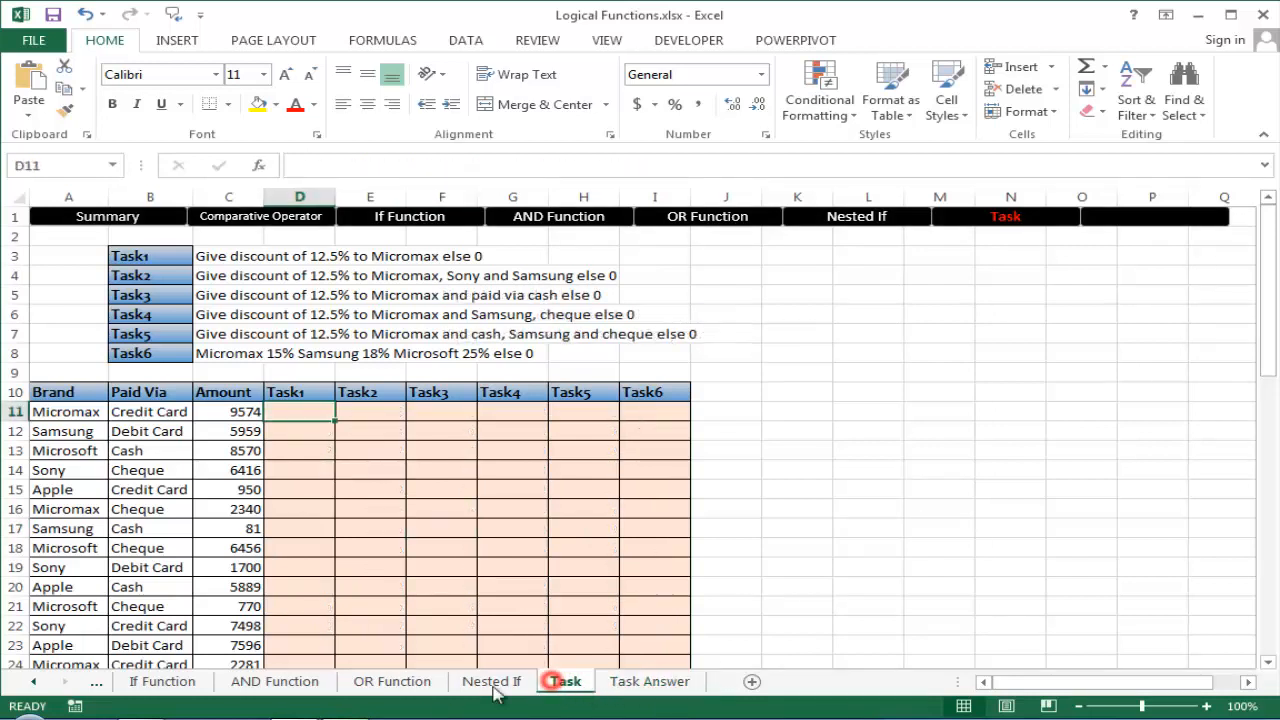
Step: Go back to the Summary sheet, continue to the Comparative Operator sheet and examine its list of operators and meanings
left_click(28, 684)
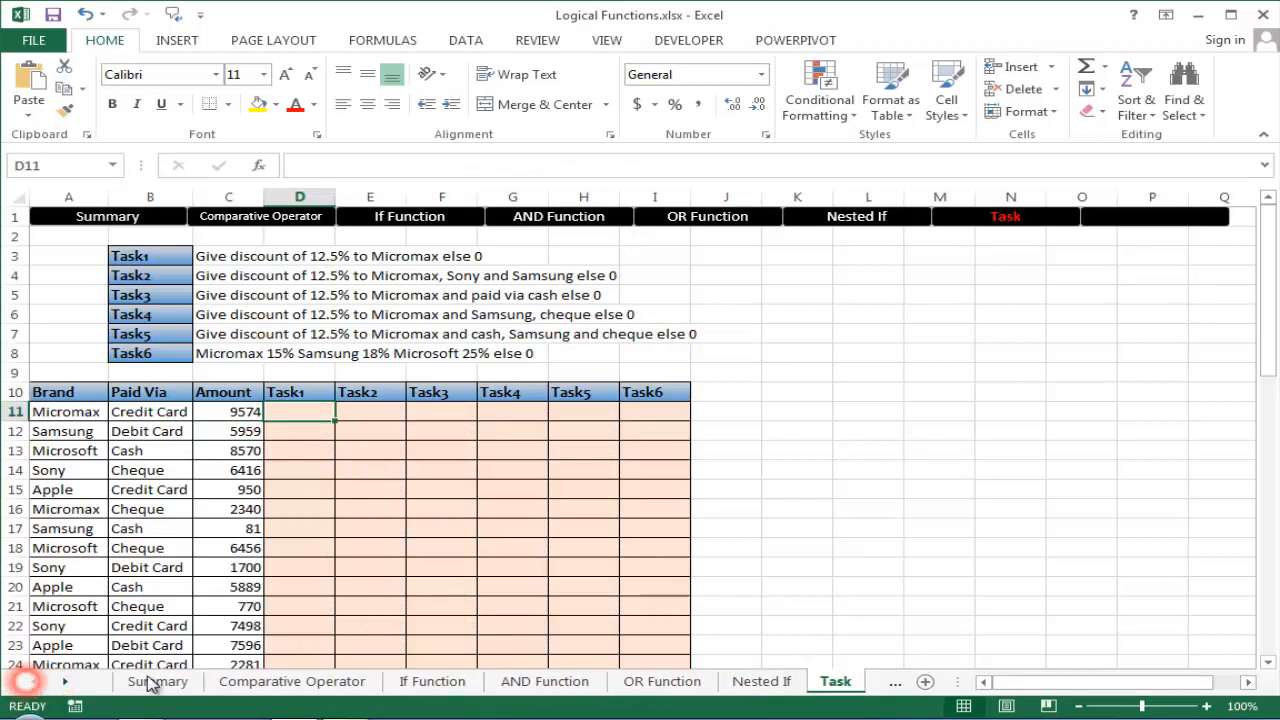
left_click(150, 683)
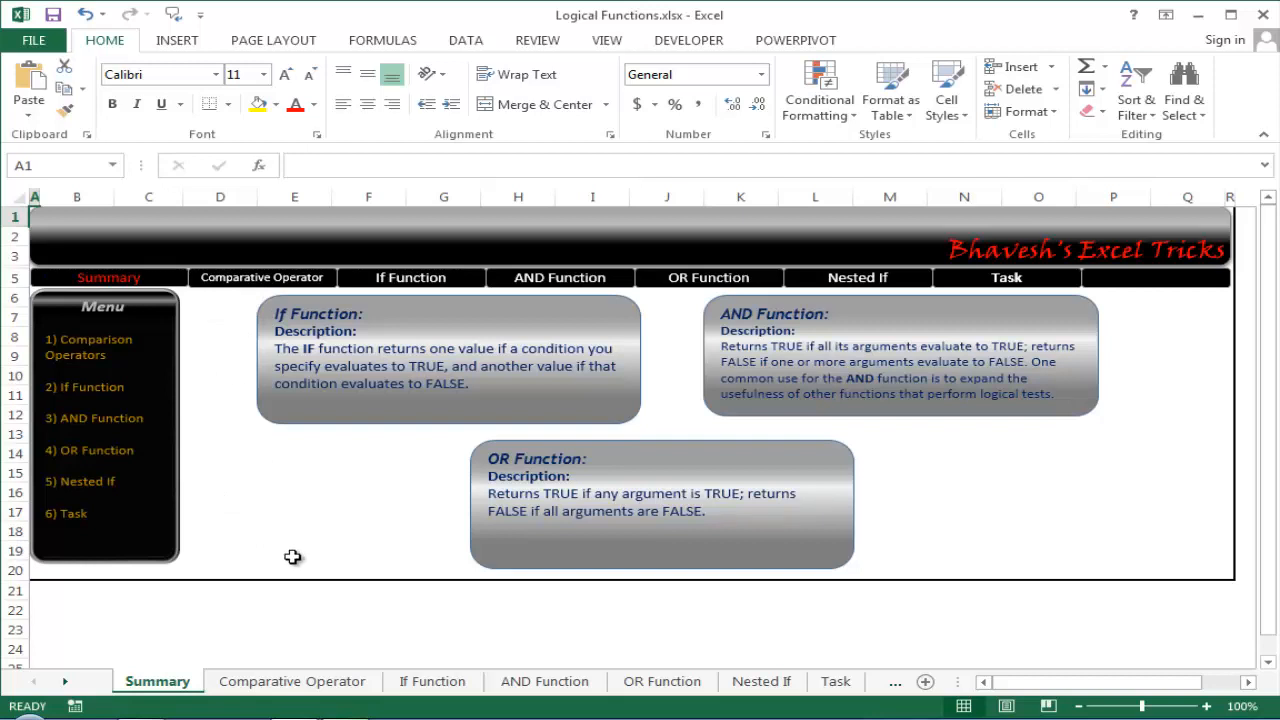
key("ctrl+Page_Down")
left_click(203, 468)
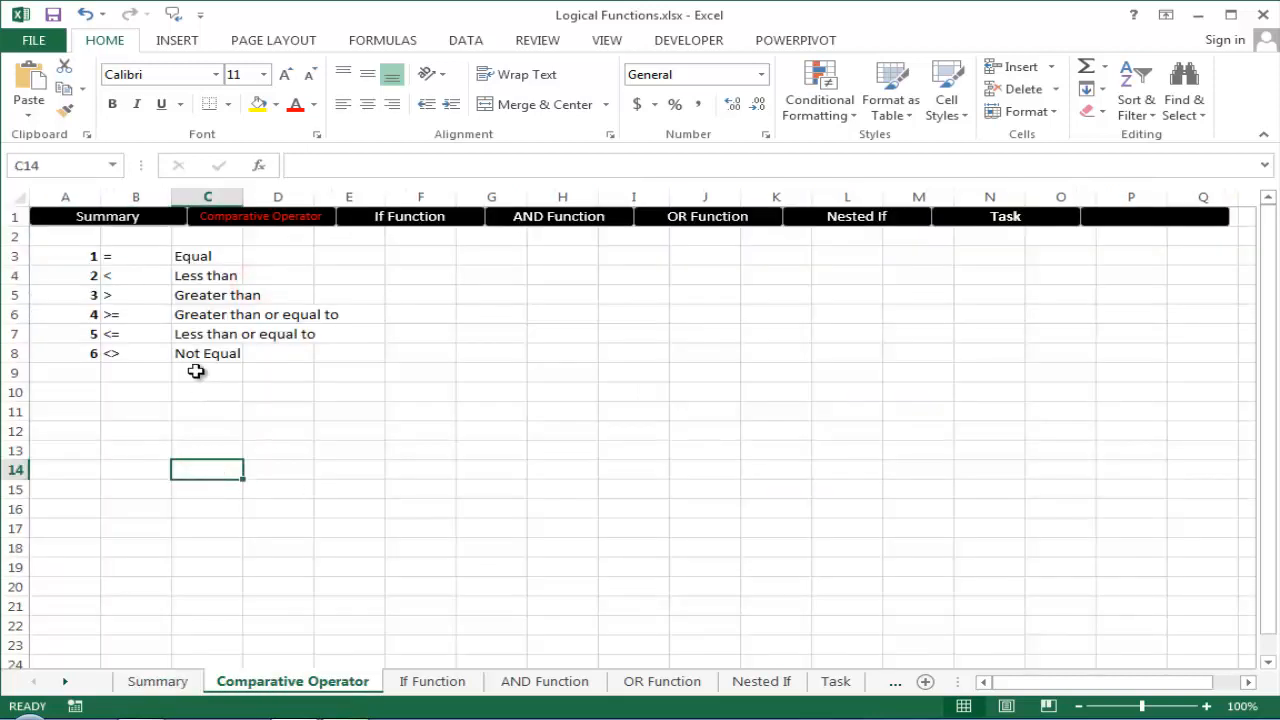
left_click_drag(74, 259, 90, 353)
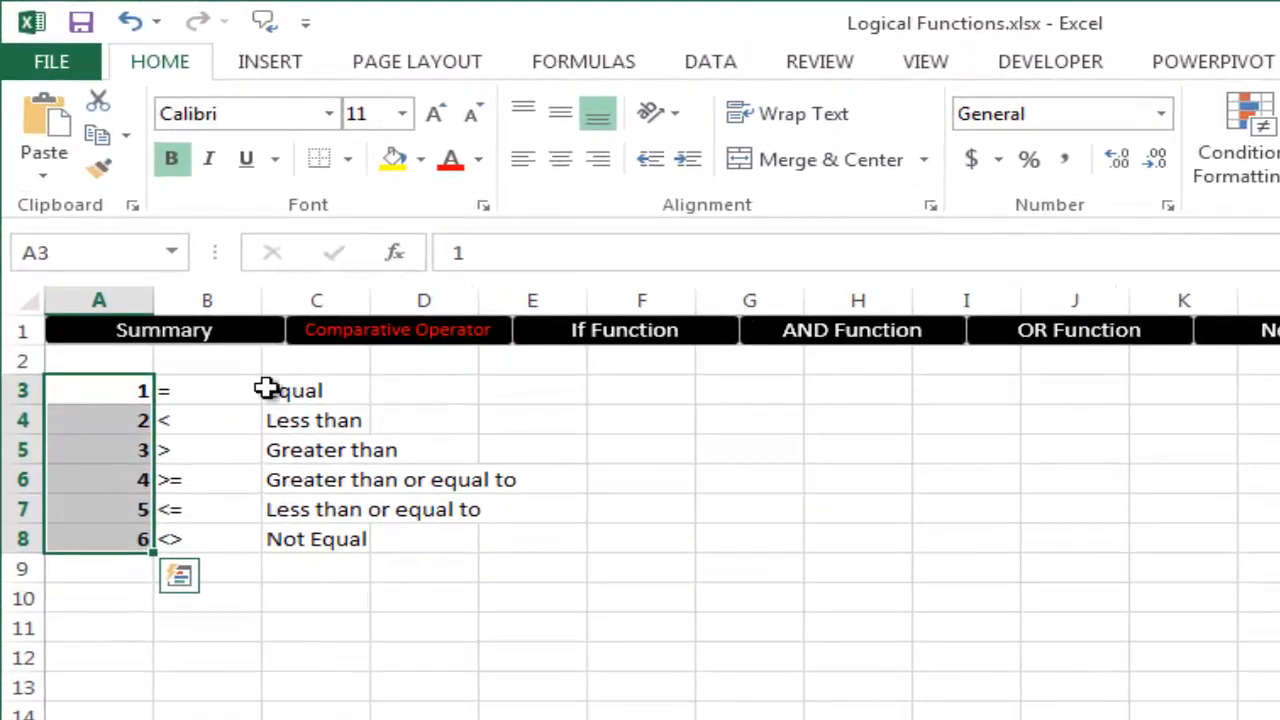
left_click_drag(308, 388, 140, 386)
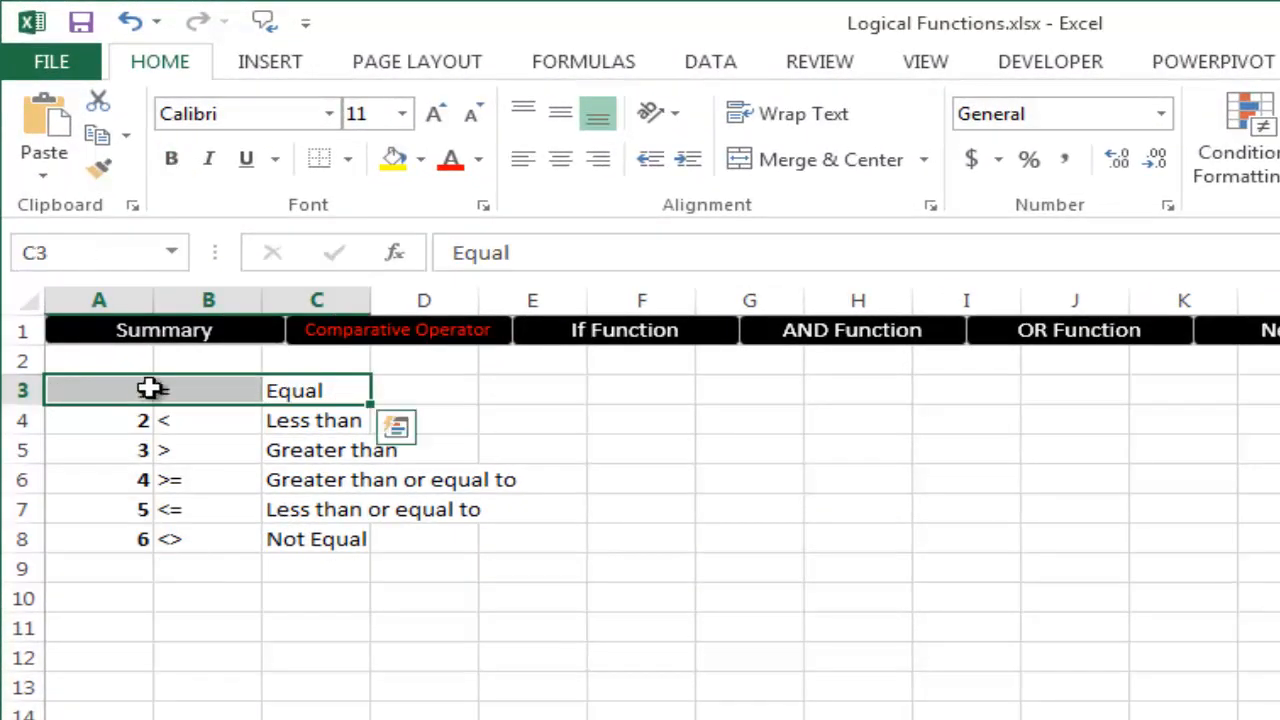
left_click(308, 392)
Step: Enter the test value p in both cells F3 and G3 of the Comparative Operator sheet
left_click(545, 393)
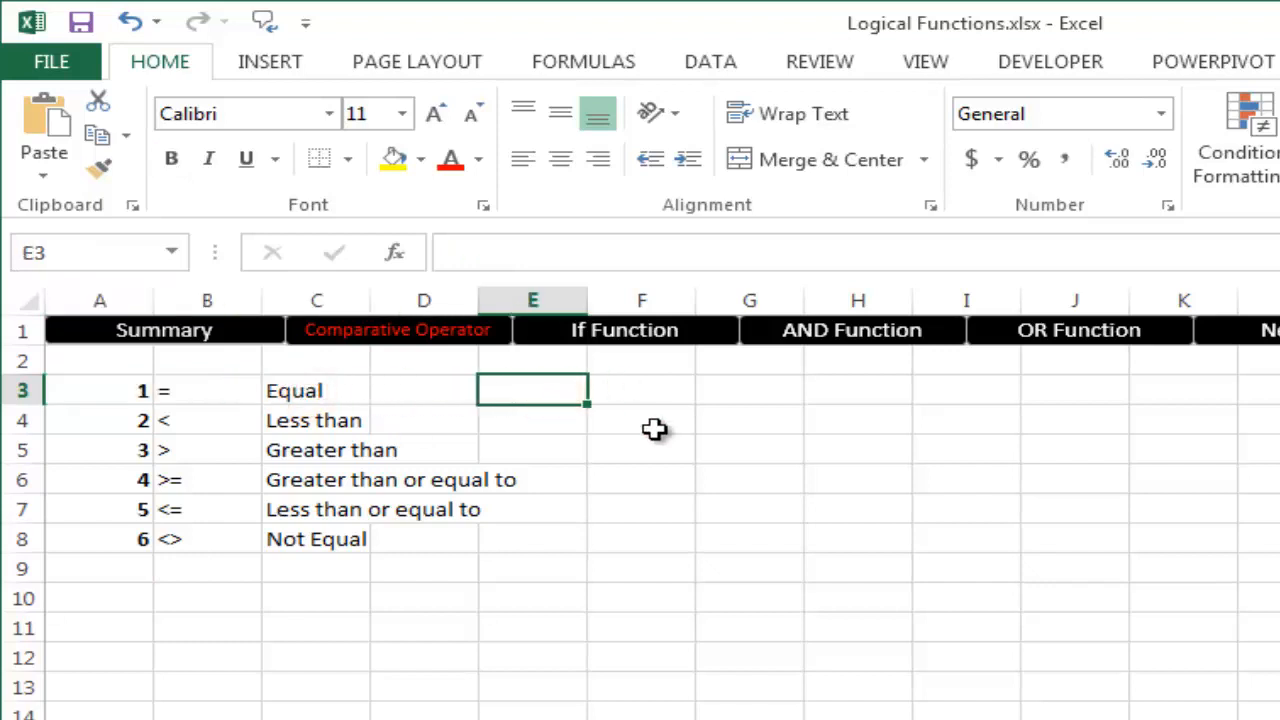
key("Right")
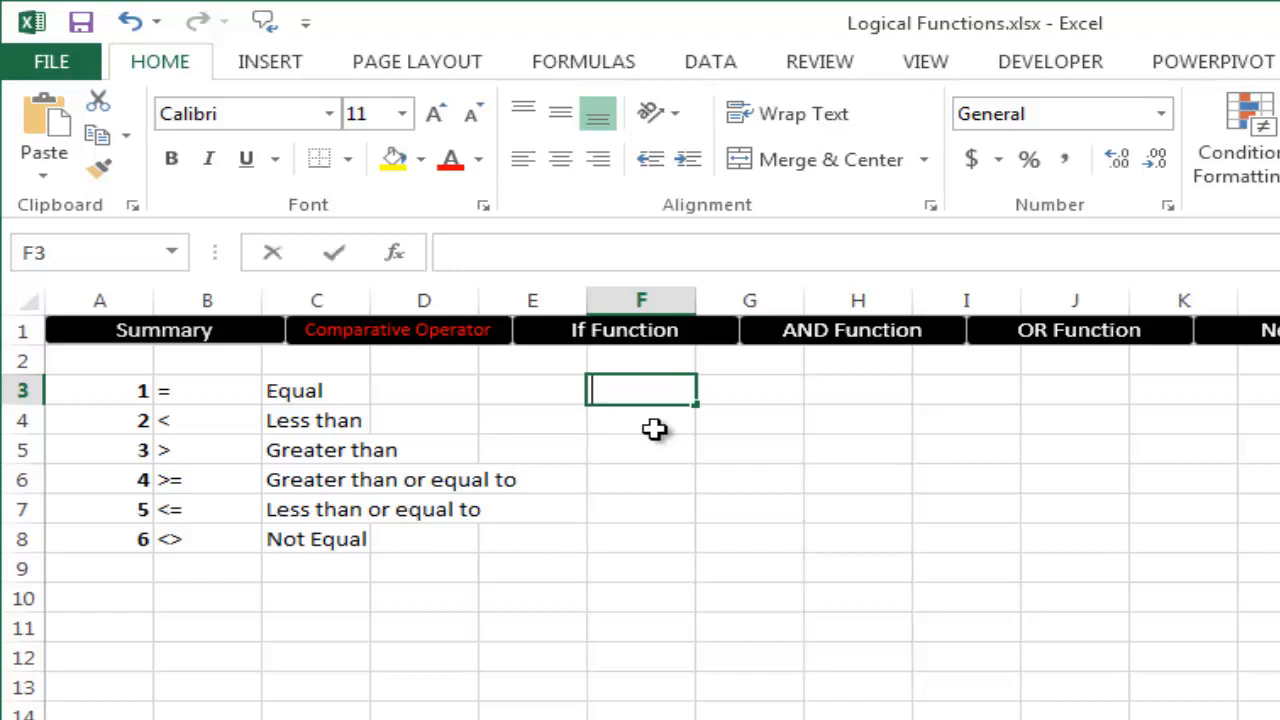
type("p")
key("Tab")
key("Right")
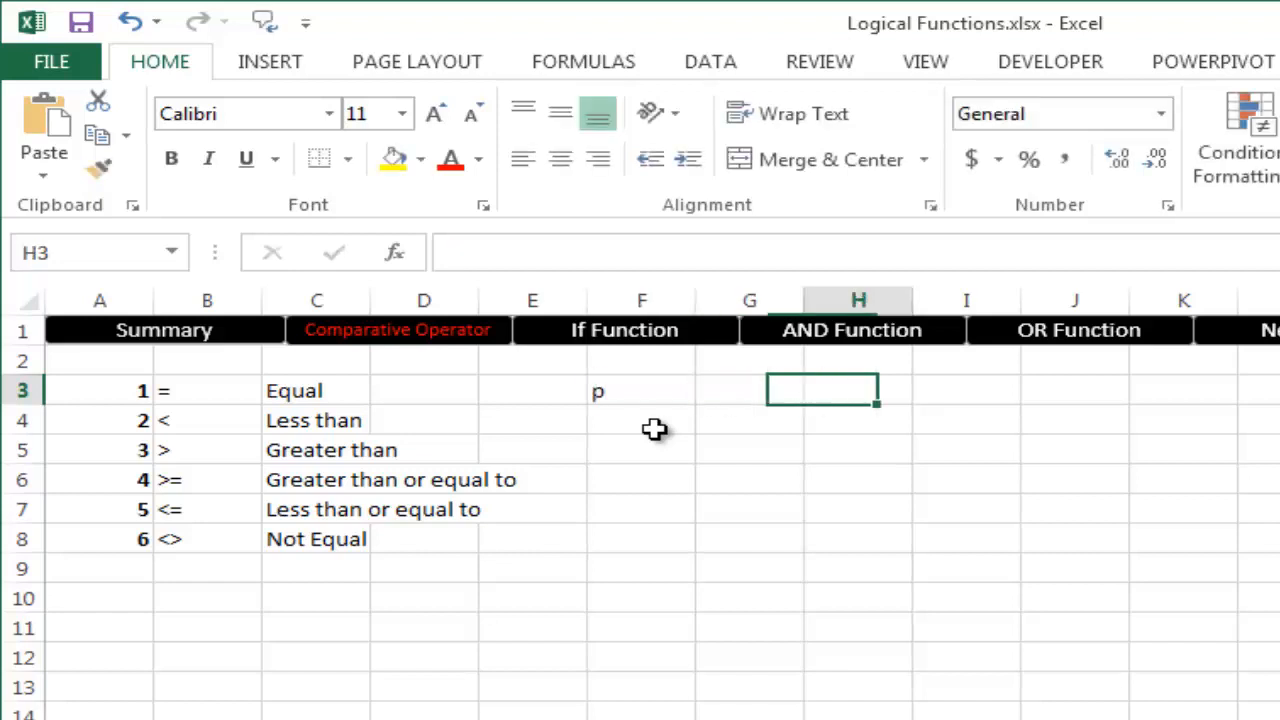
key("Left")
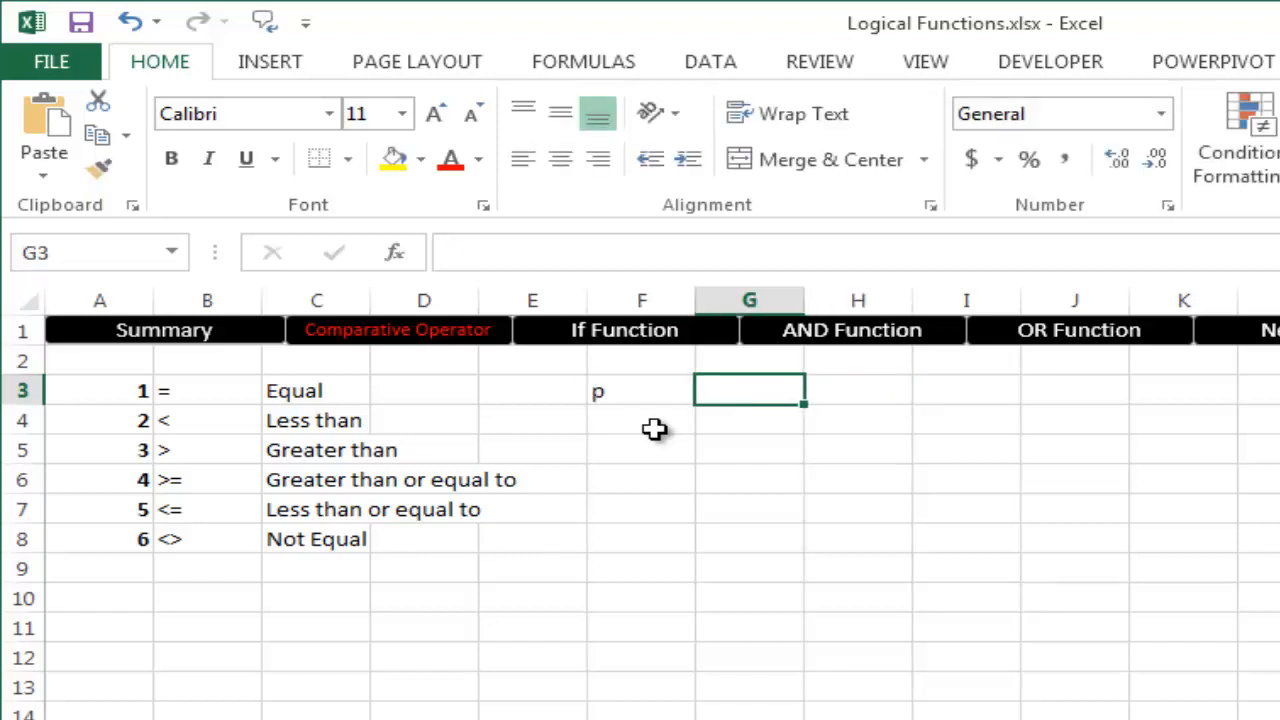
type("p")
key("Tab")
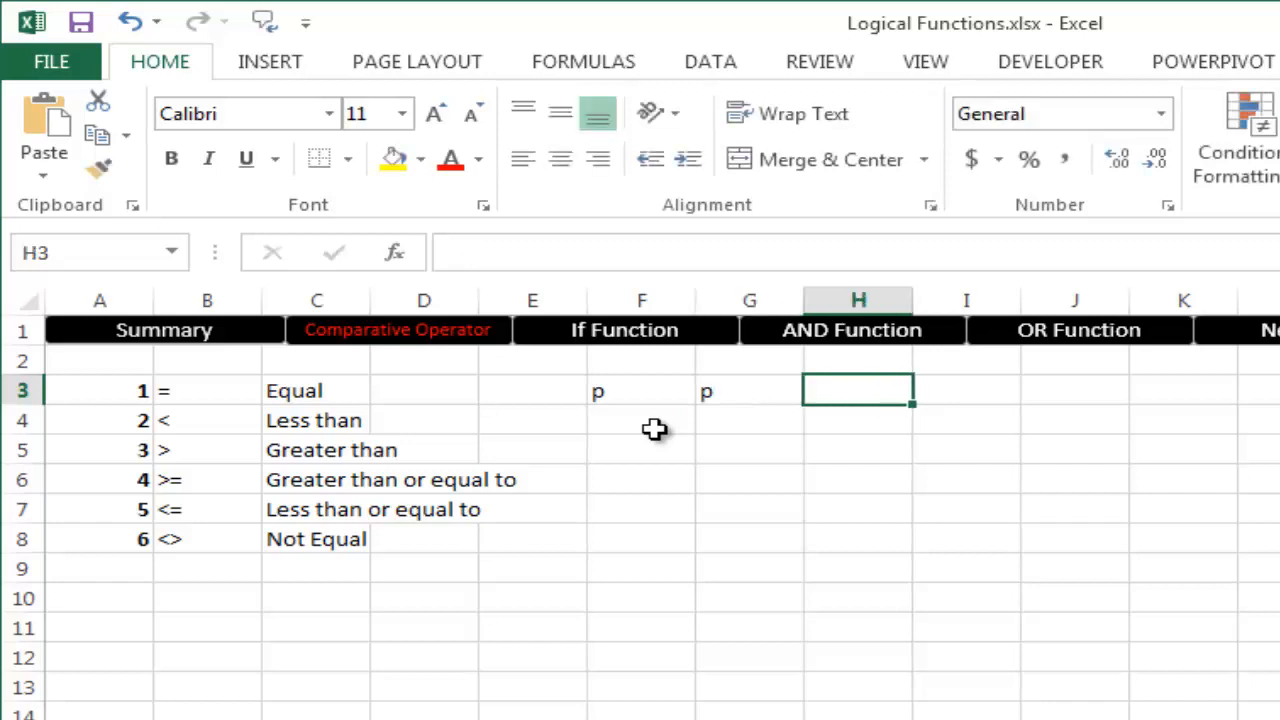
Step: Enter the formula =G3=F3 in H3 to test whether the two neighbouring cells are equal
type("=")
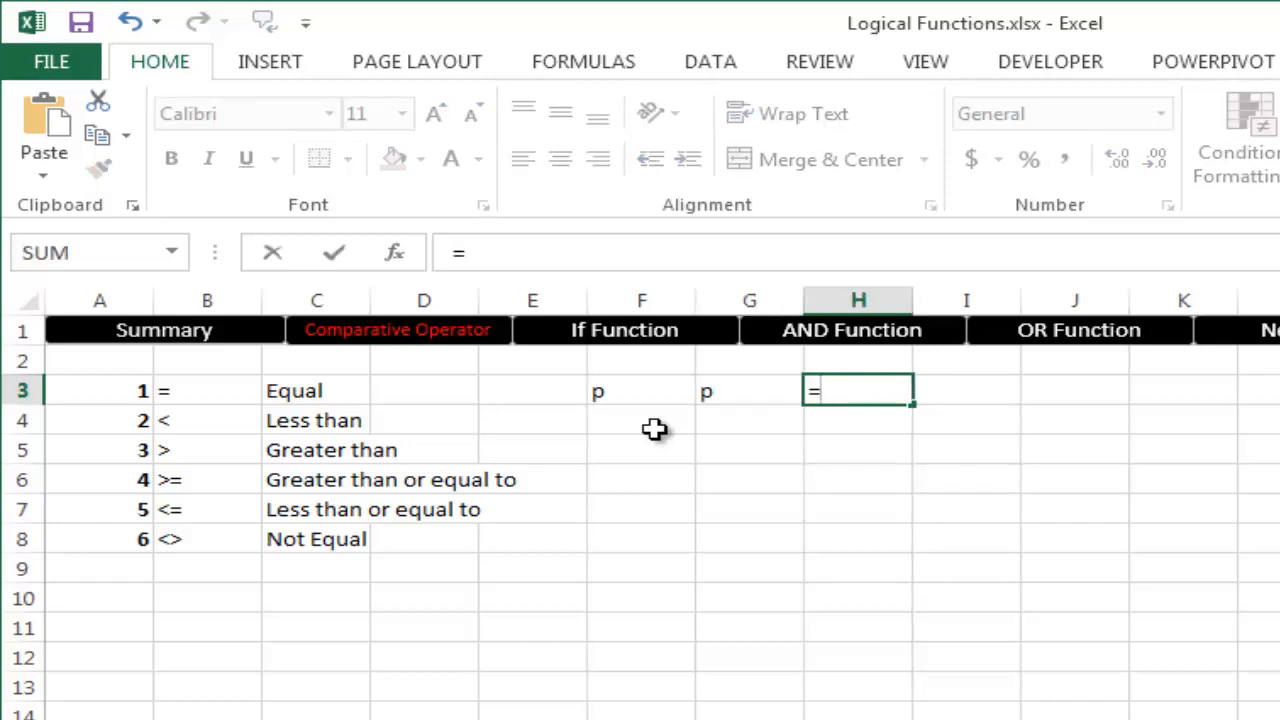
key("Left")
type("=")
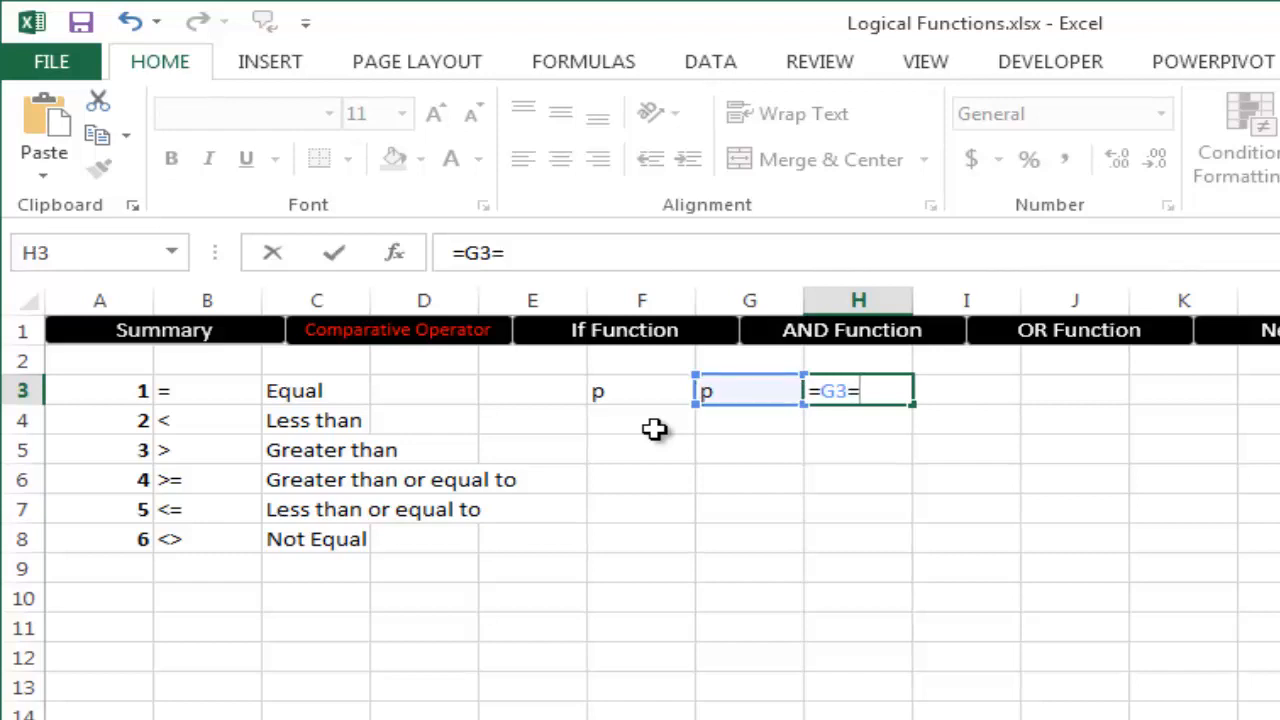
key("Left")
key("Left")
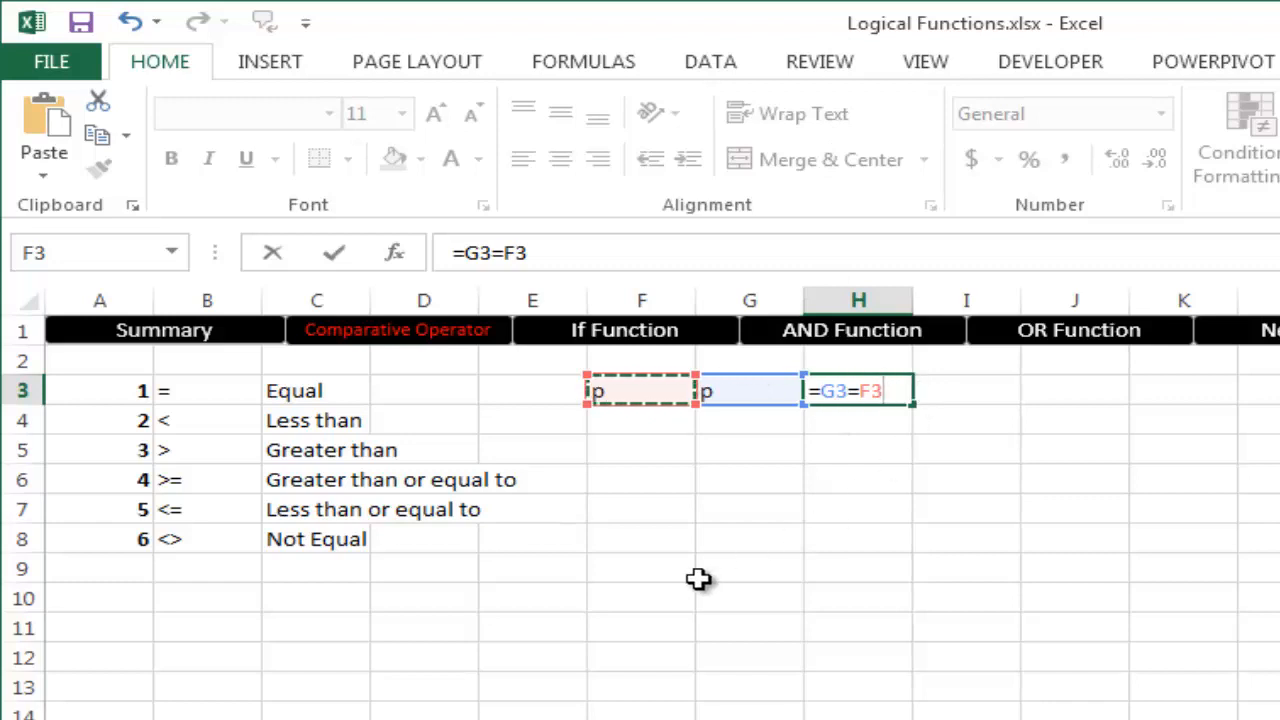
key("Return")
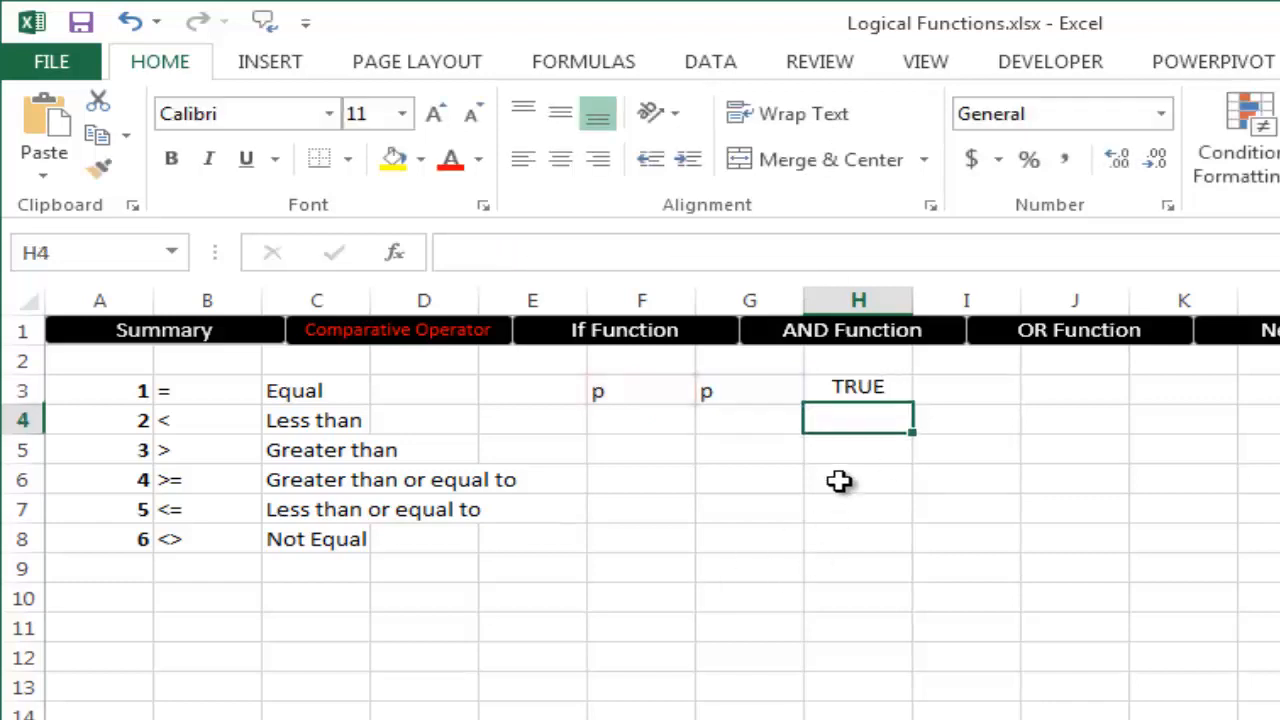
Step: Clear the test values and the comparison formula from F3:H3
key("Up")
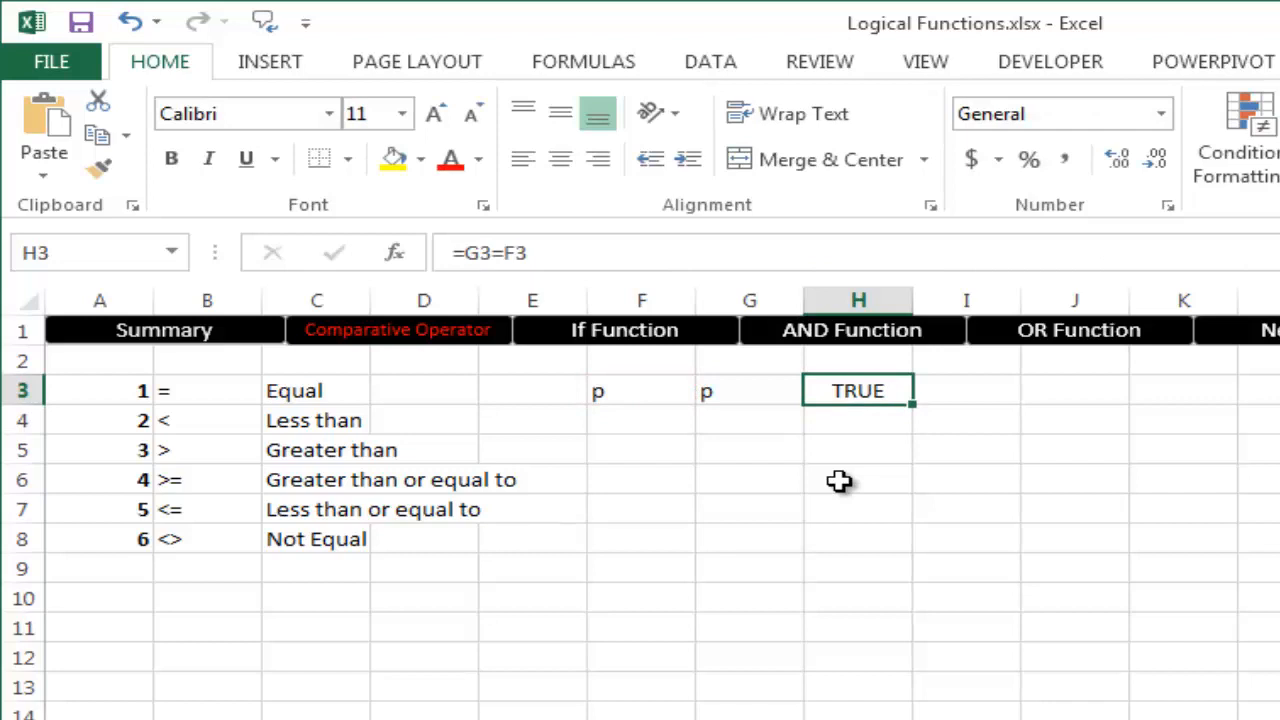
left_click_drag(858, 391, 598, 391)
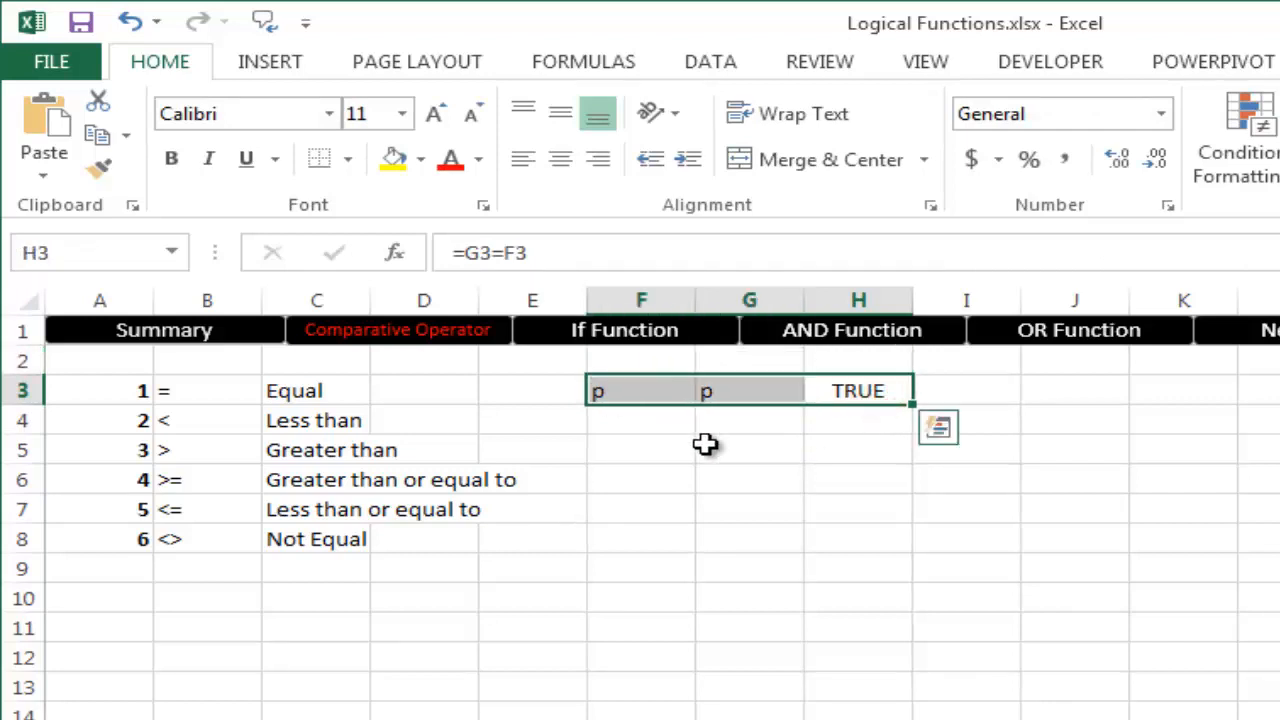
key("Delete")
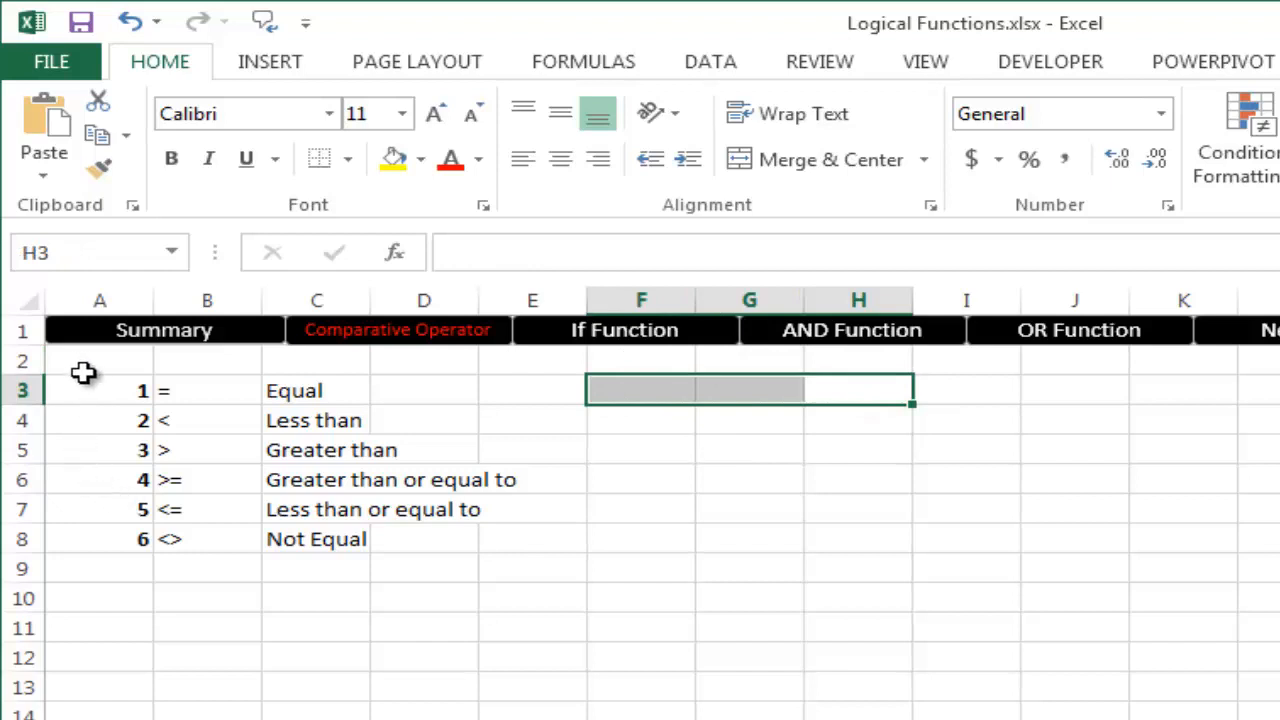
Step: Select the range A1:E9 around the operator list and zoom the sheet to that selection
mouse_move(78, 362)
left_mouse_down()
mouse_move(390, 571)
mouse_move(457, 563)
mouse_move(78, 345)
left_mouse_up()
left_click(457, 563)
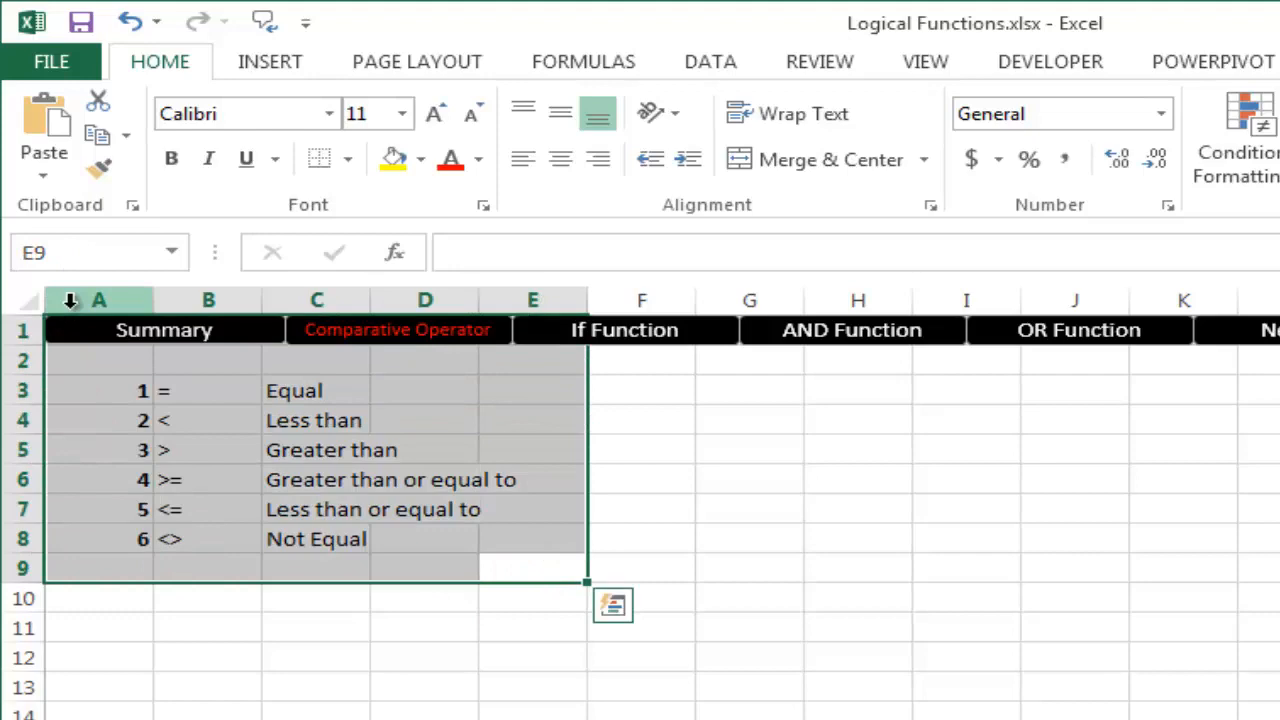
key("alt+w")
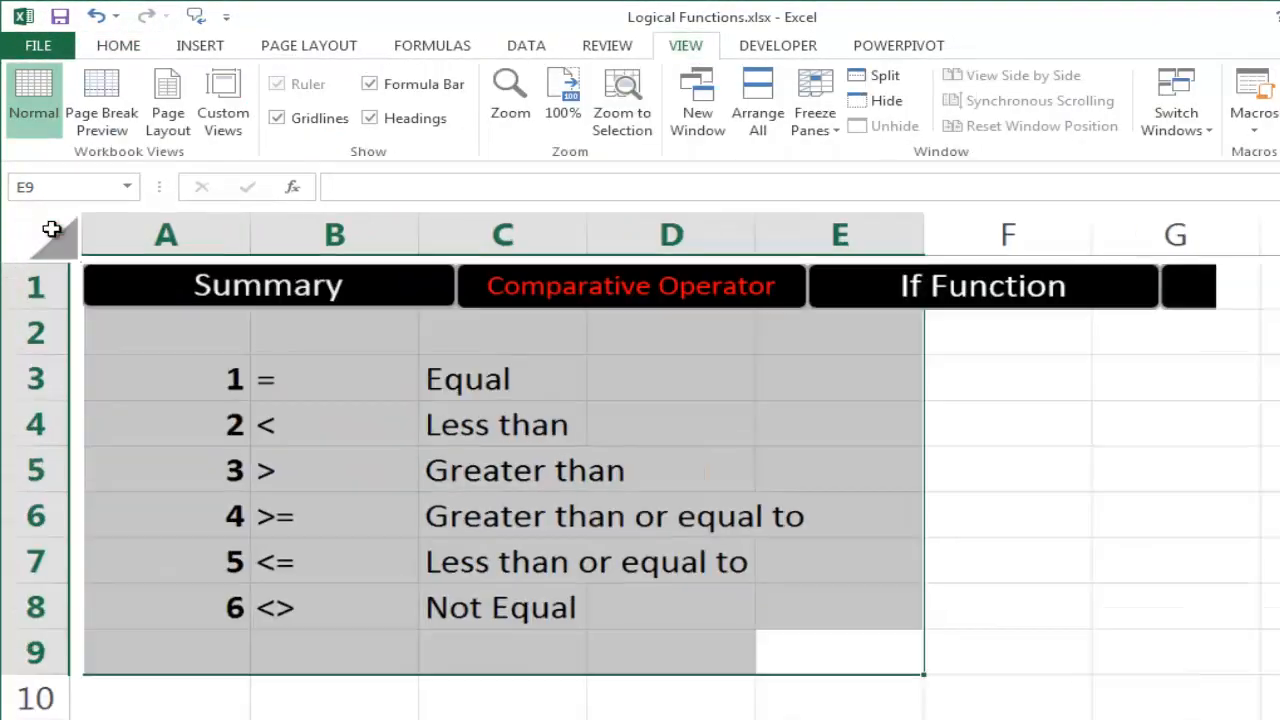
Step: Examine the Equal, Less than and Greater than operators in the list, using D3 and E3 as the example cells for comparison
left_click(767, 404)
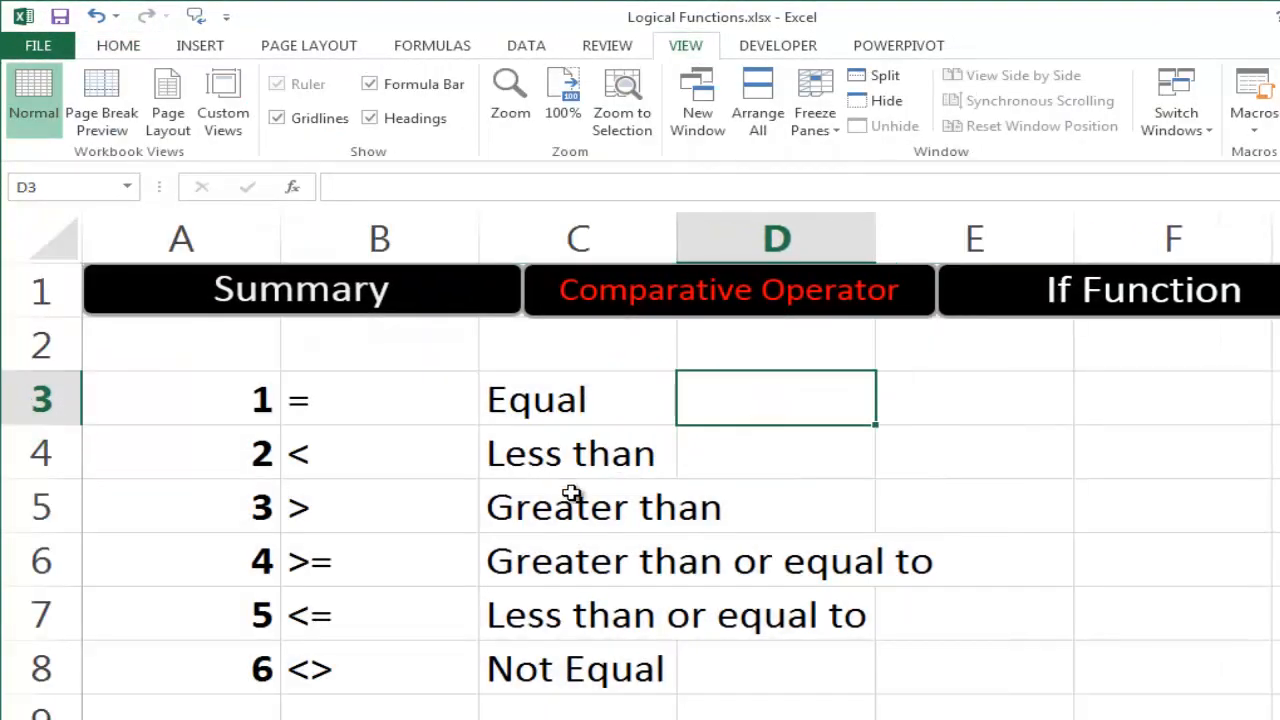
left_click(458, 486)
left_click(853, 396)
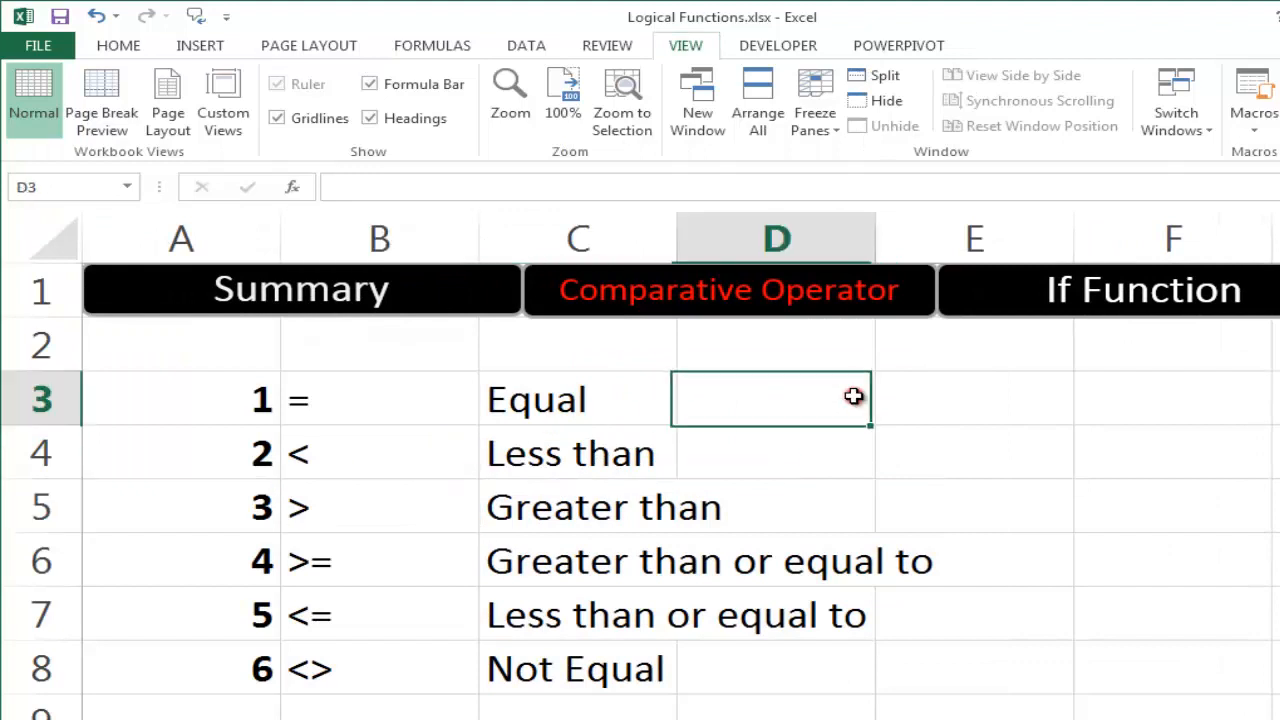
left_click(1012, 398)
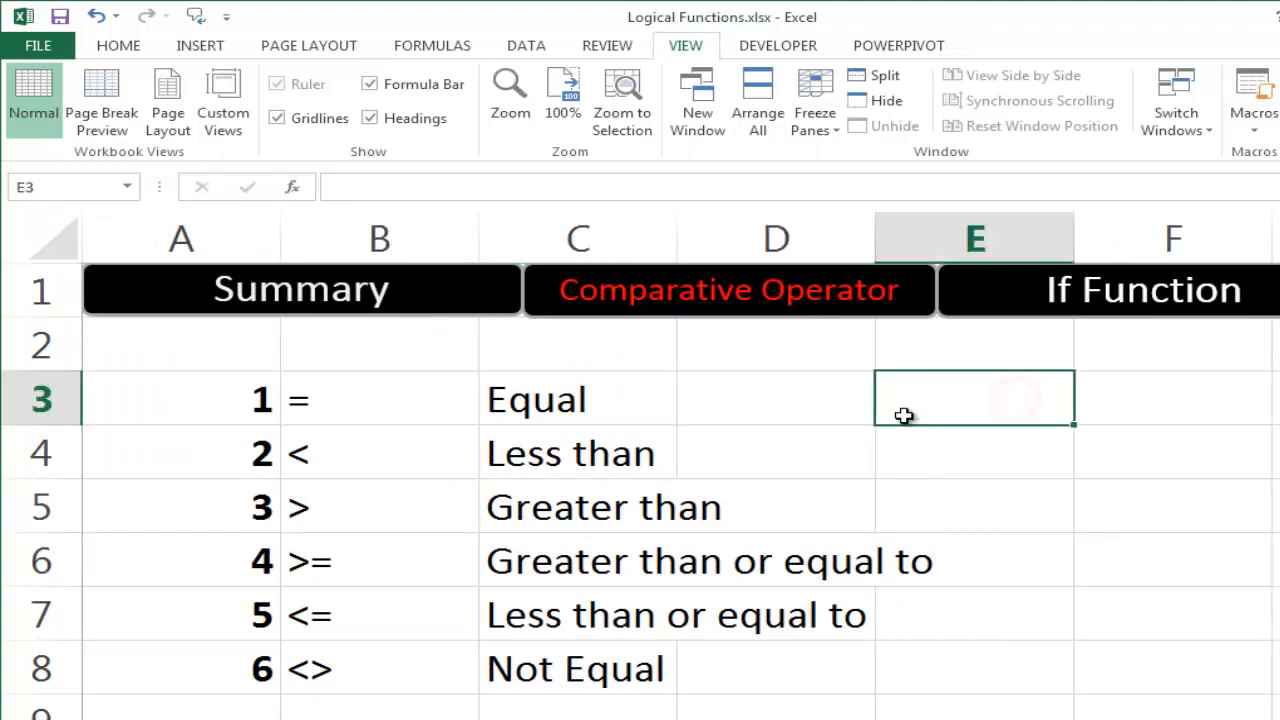
left_click(805, 393)
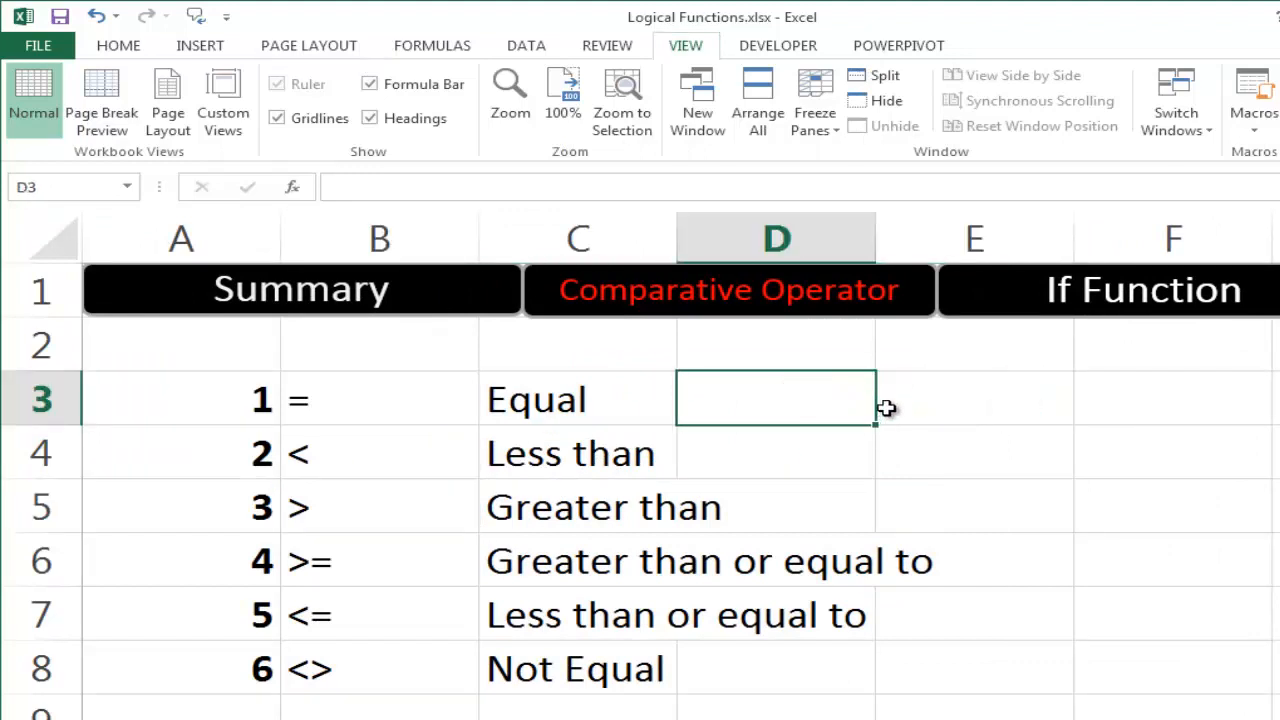
left_click(987, 381)
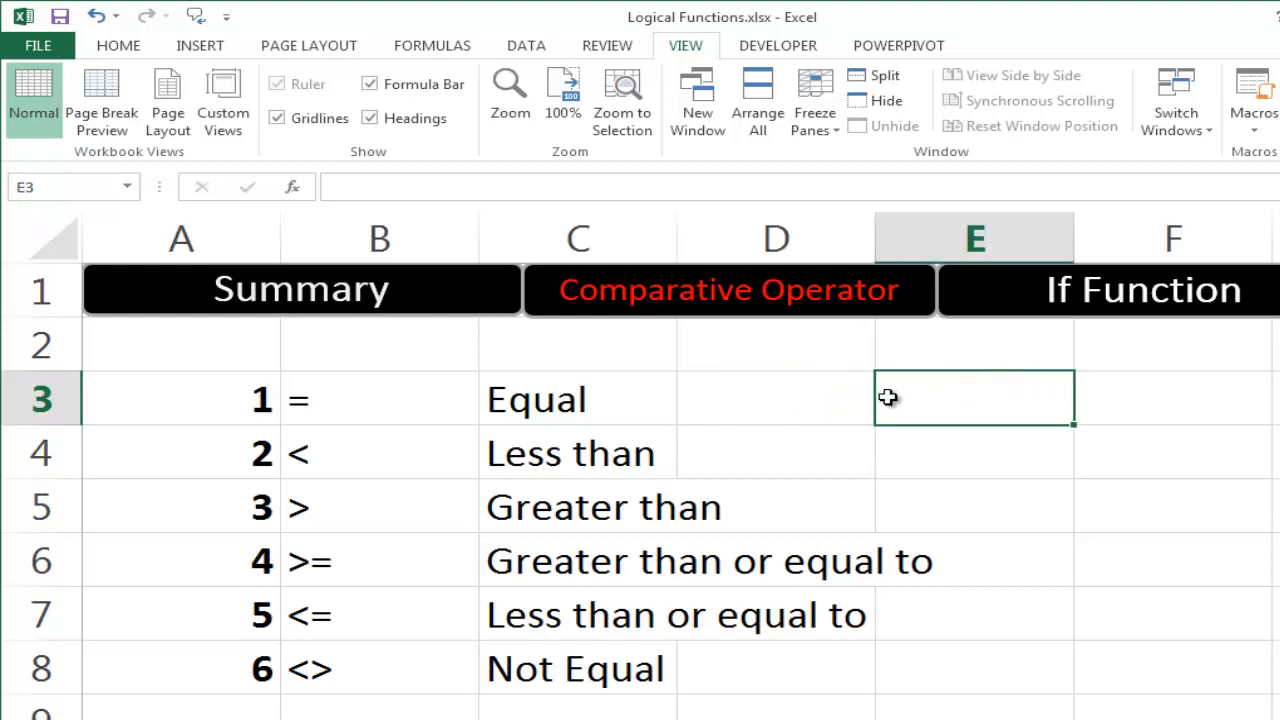
left_click(429, 458)
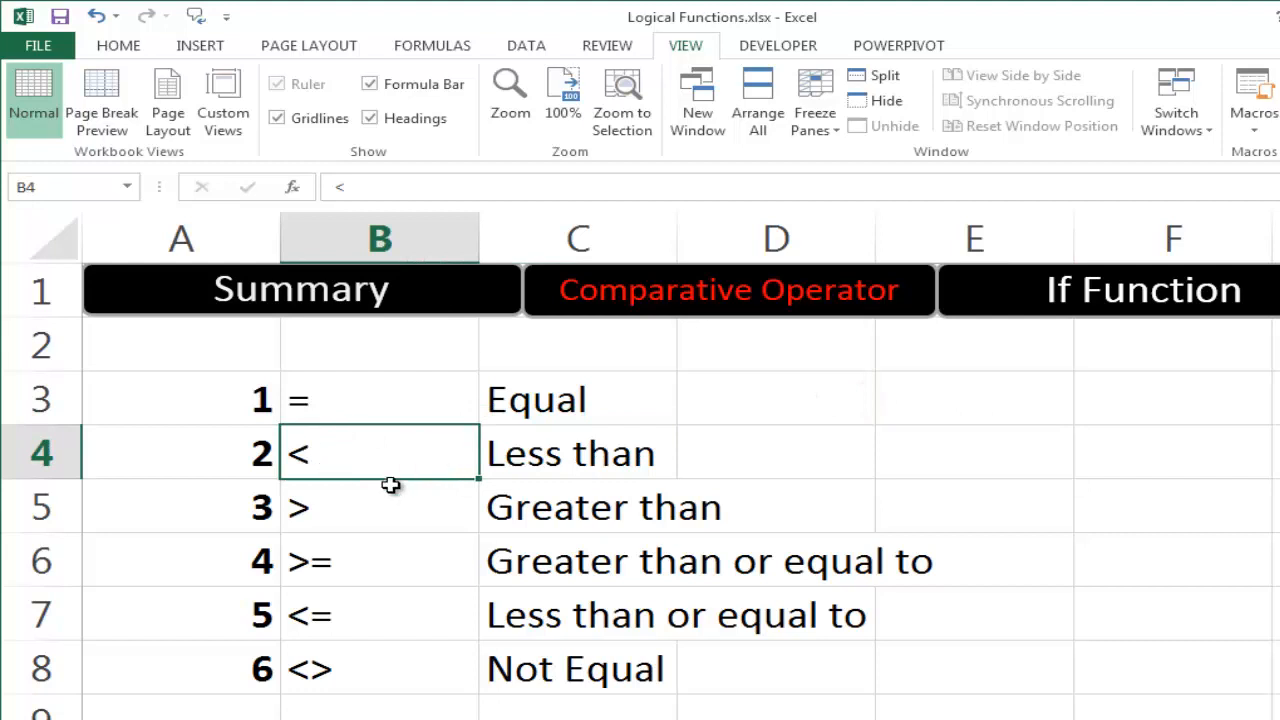
left_click(640, 500)
left_click(352, 451)
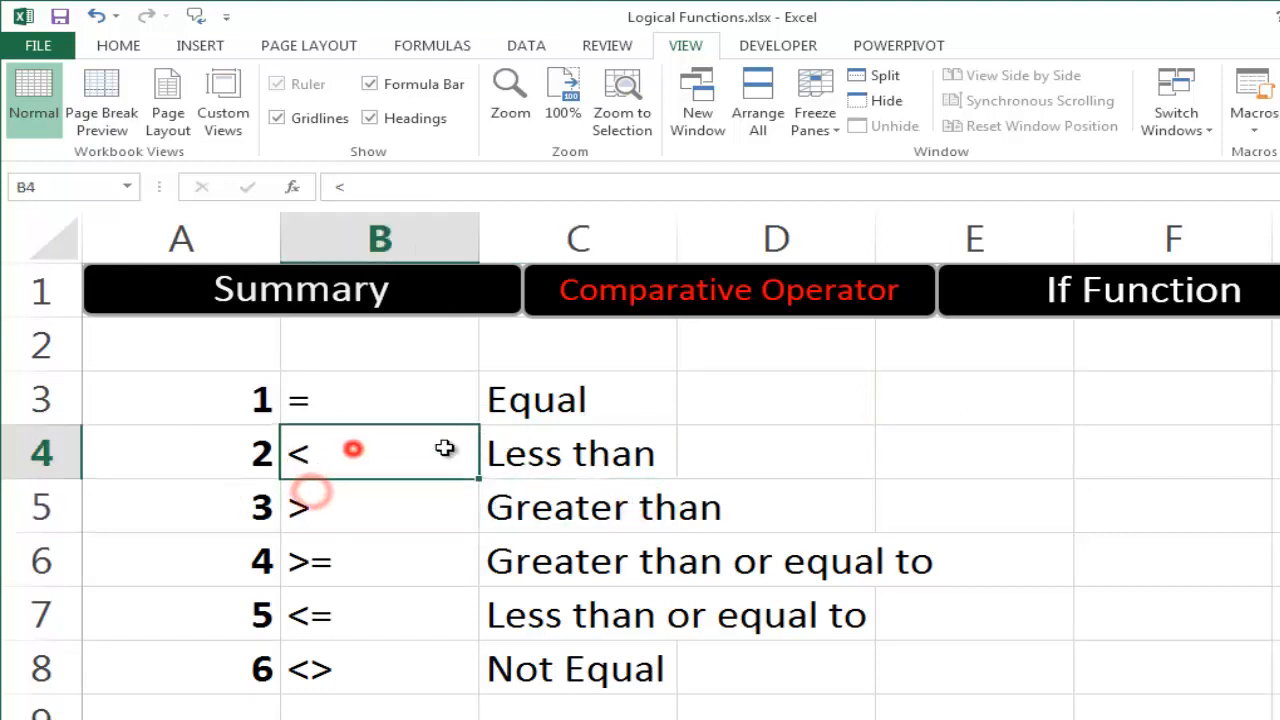
Step: Examine the >=, <= and <> operators alongside their descriptions in rows 6 to 8 of the list
left_click(628, 578)
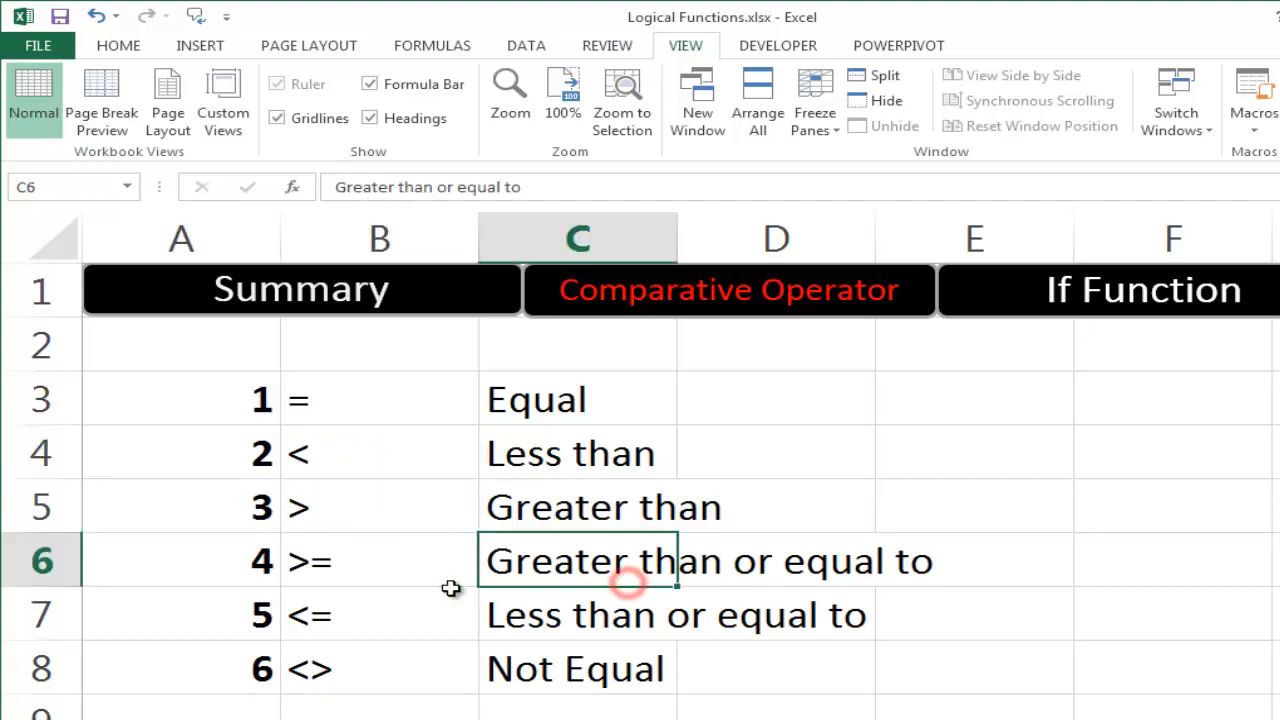
left_click(375, 580)
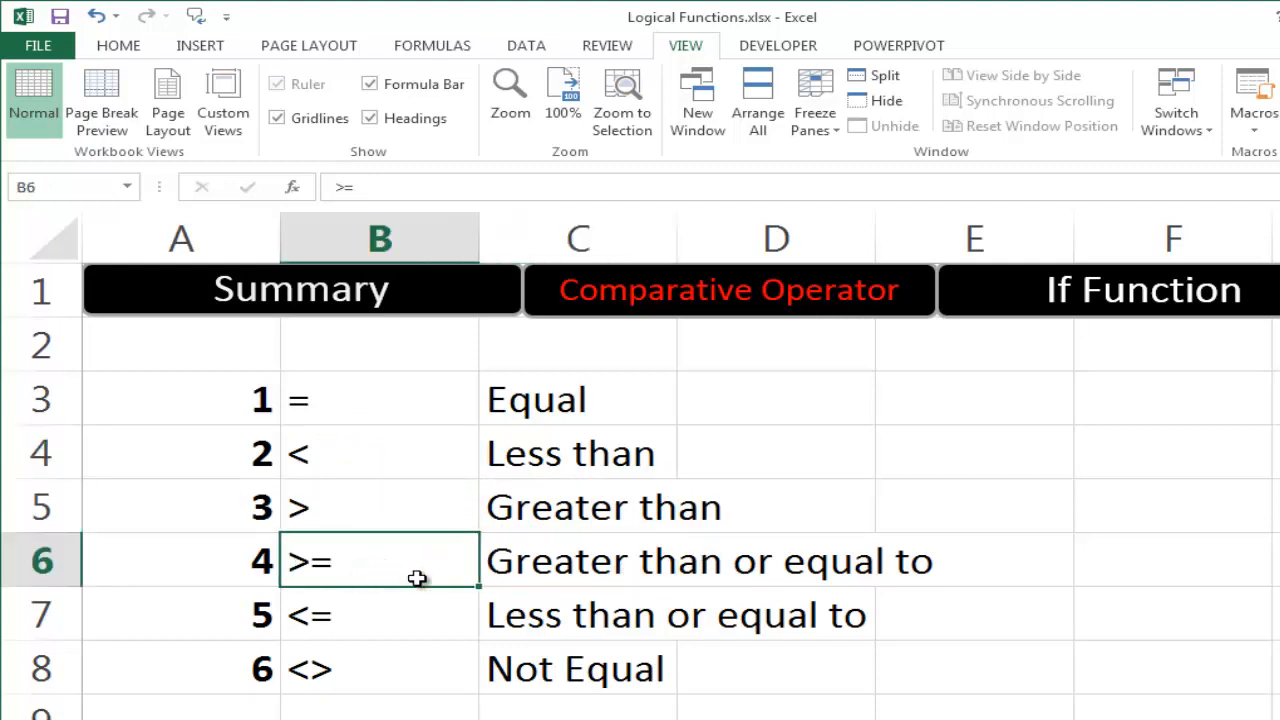
left_click(546, 566)
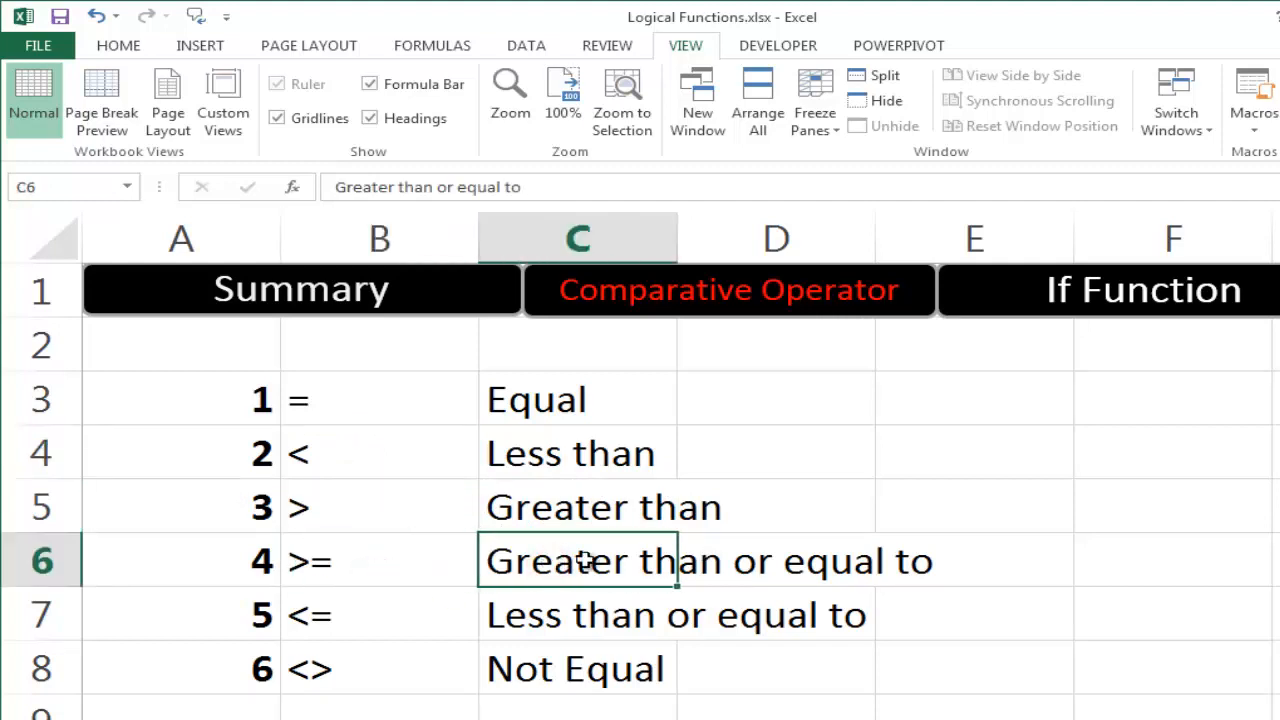
left_click(789, 512)
left_click(843, 454)
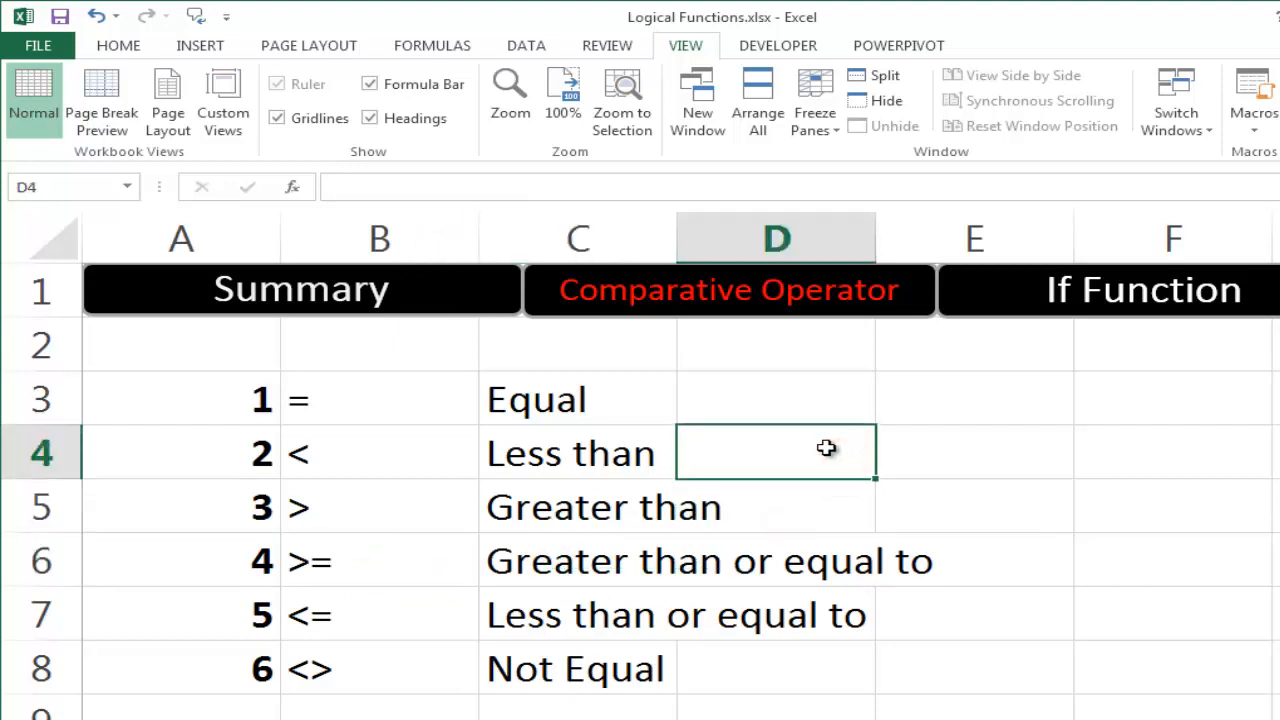
left_click(827, 410)
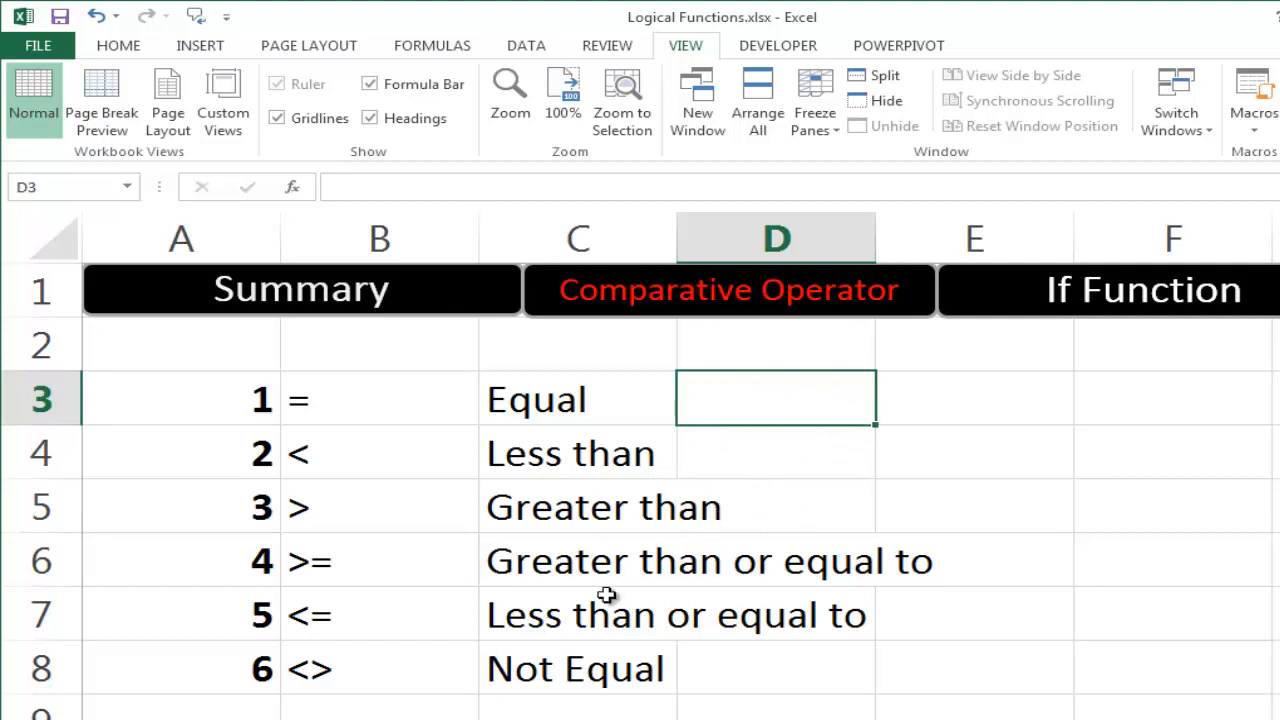
left_click(535, 616)
left_click(392, 614)
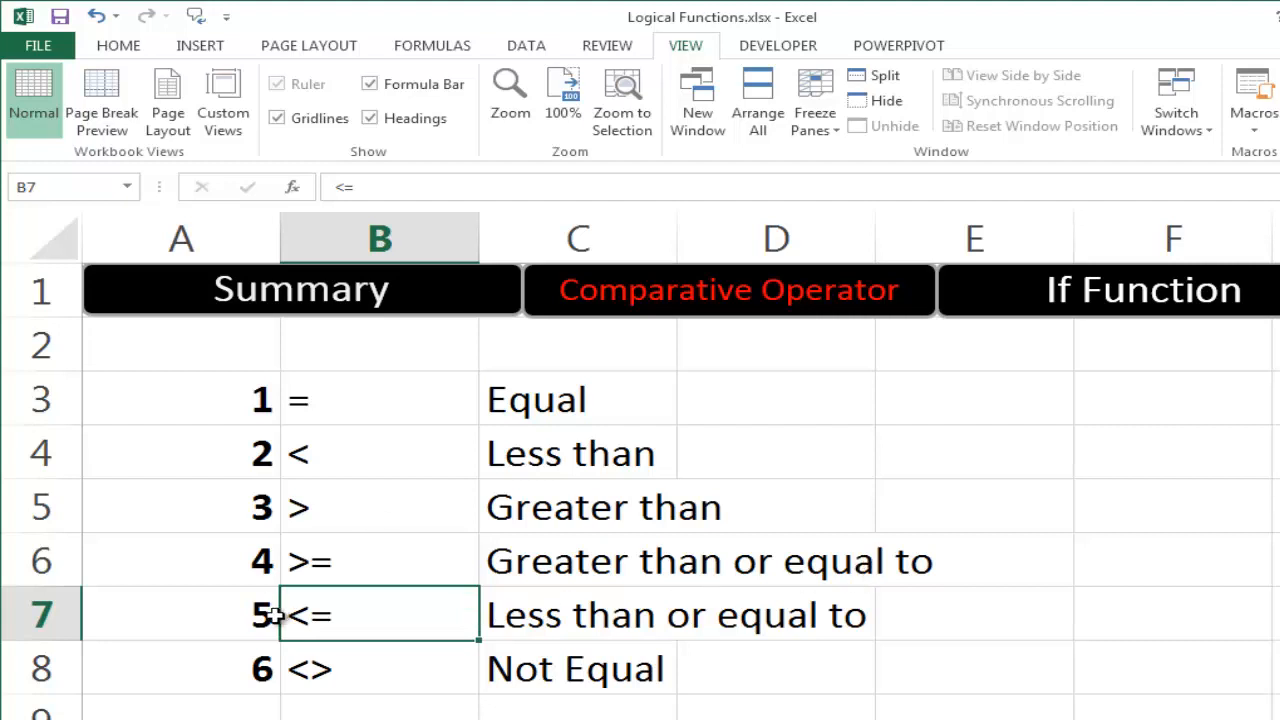
left_click(346, 668)
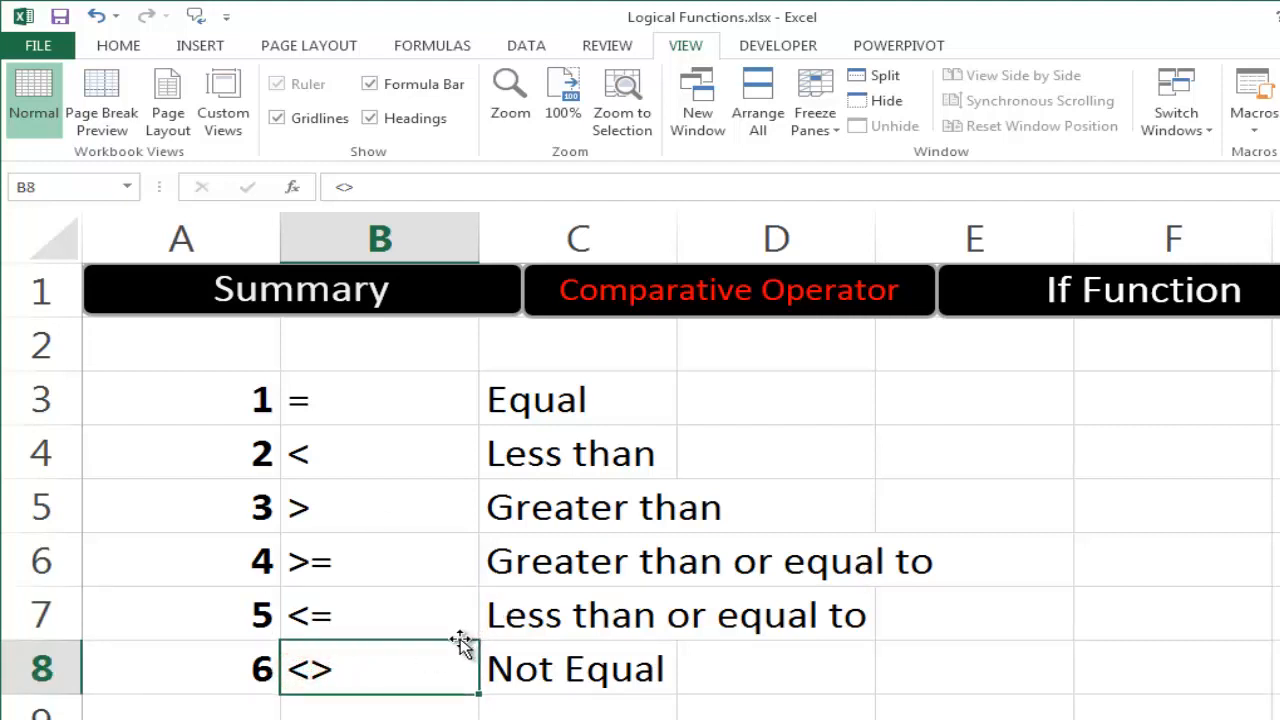
Step: Enter the reversed operator >< in cell B9, directly below the Not Equal operator
scroll(363, 662, "down", 1)
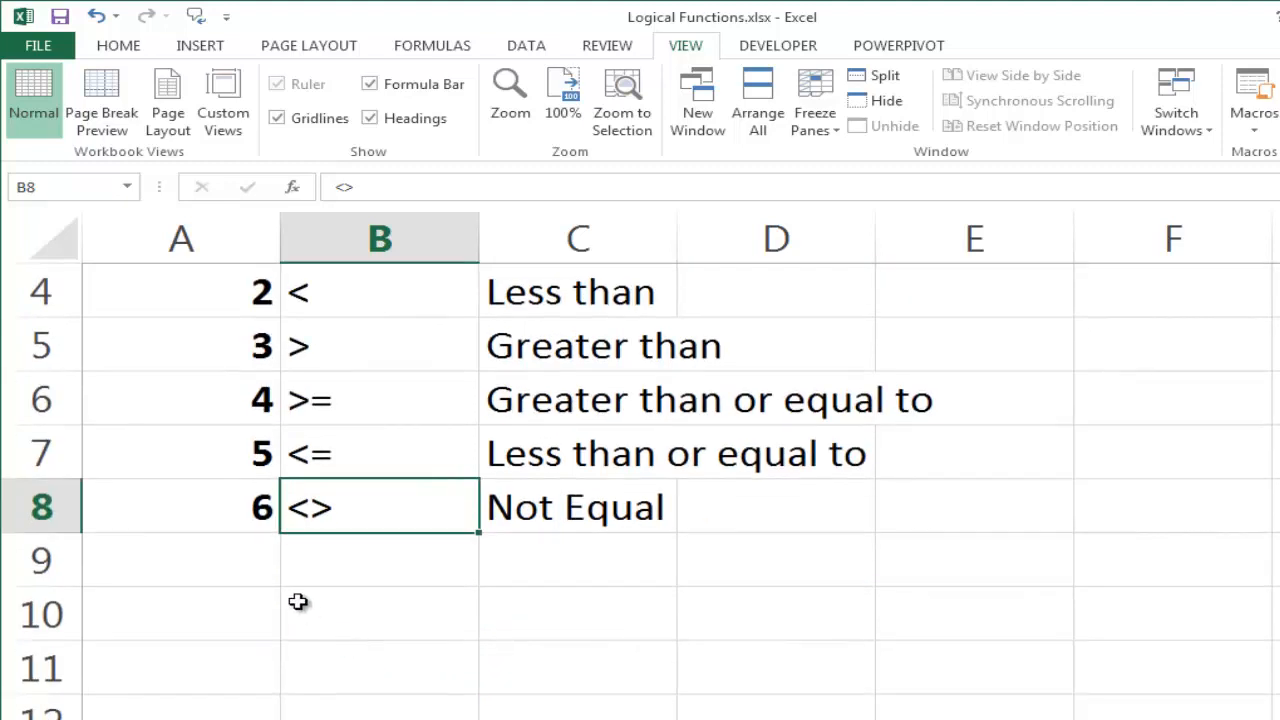
left_click(313, 572)
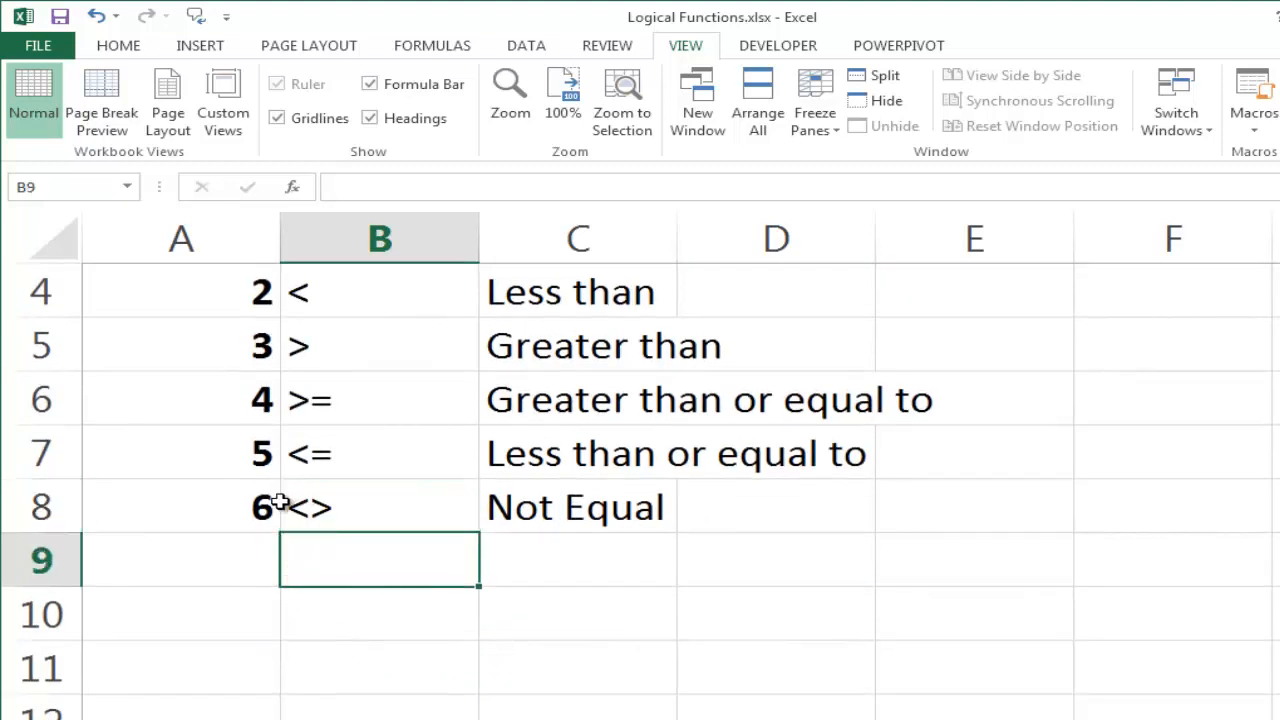
double_click(345, 550)
type("><")
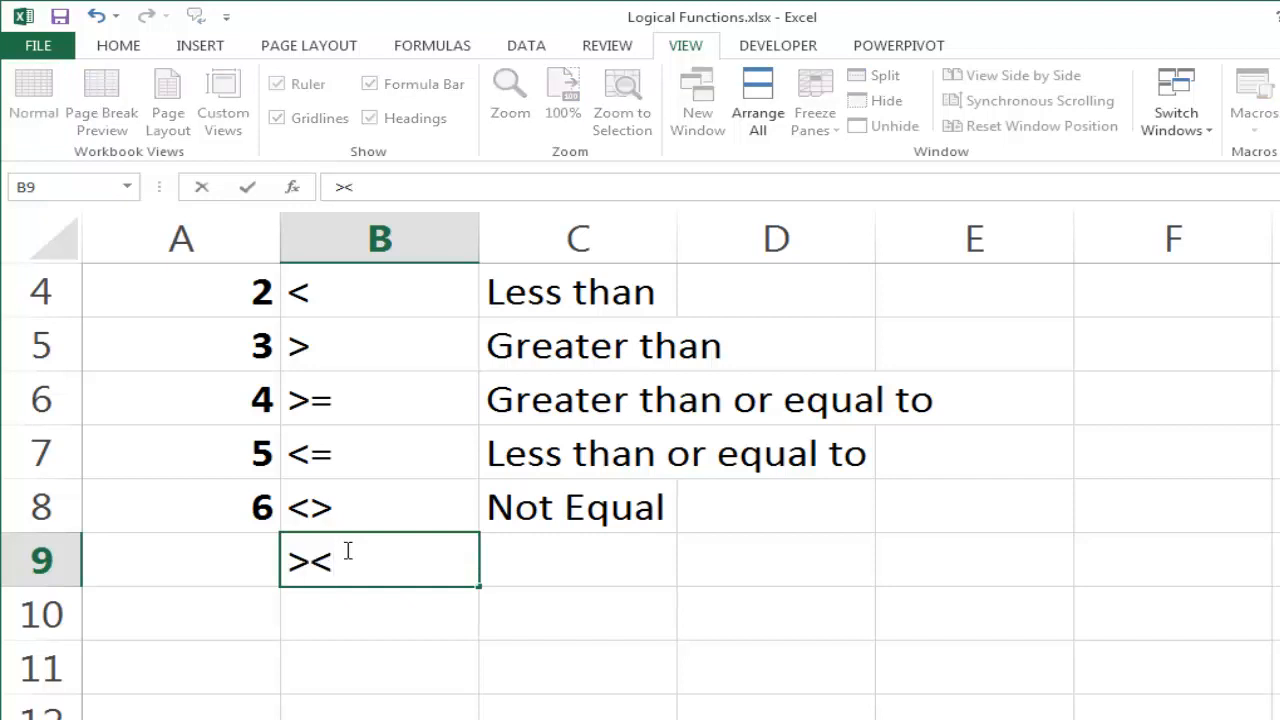
key("Return")
left_click(342, 562)
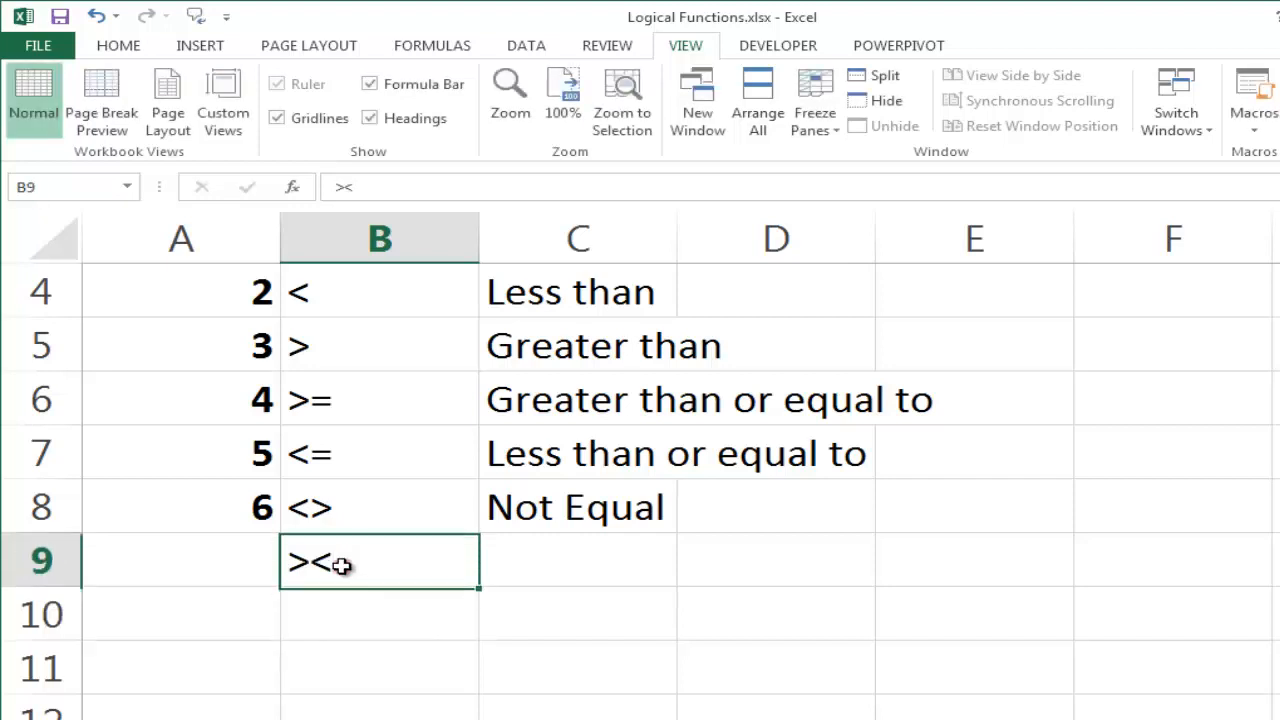
Step: Compare the reversed operator with the Not Equal operator in B8 and clear it from B9
left_click(300, 500)
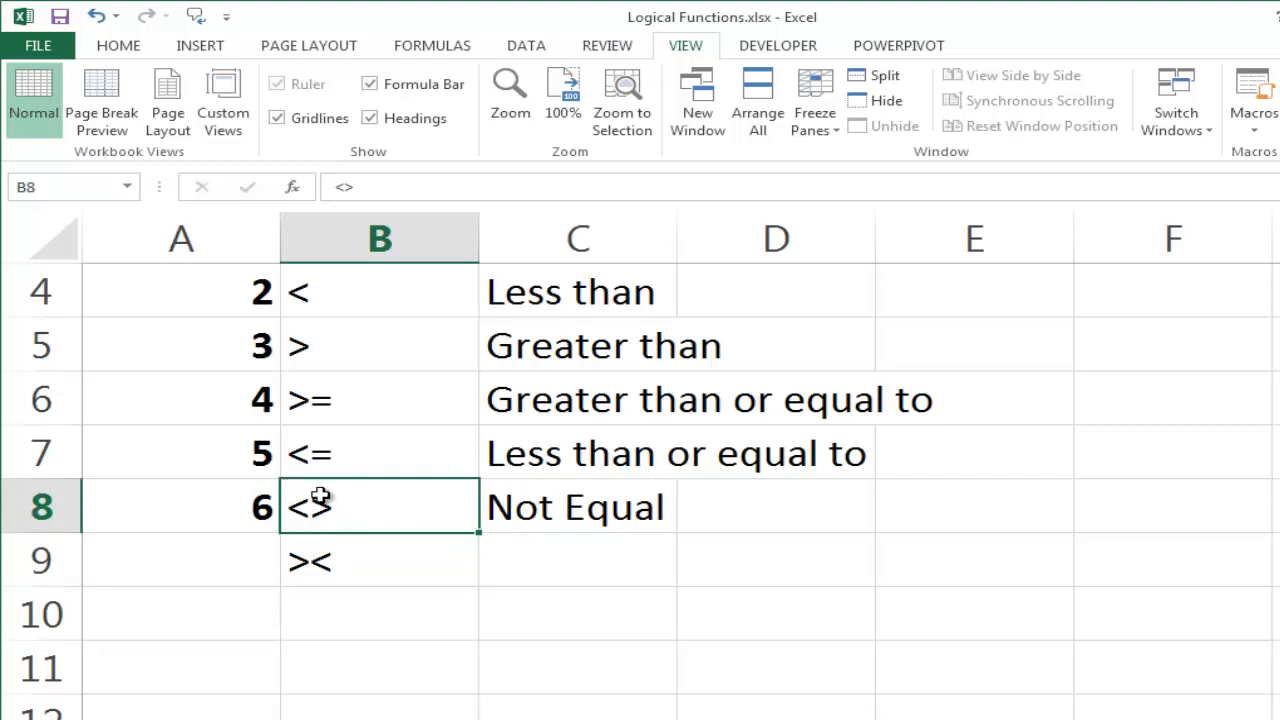
left_click(331, 560)
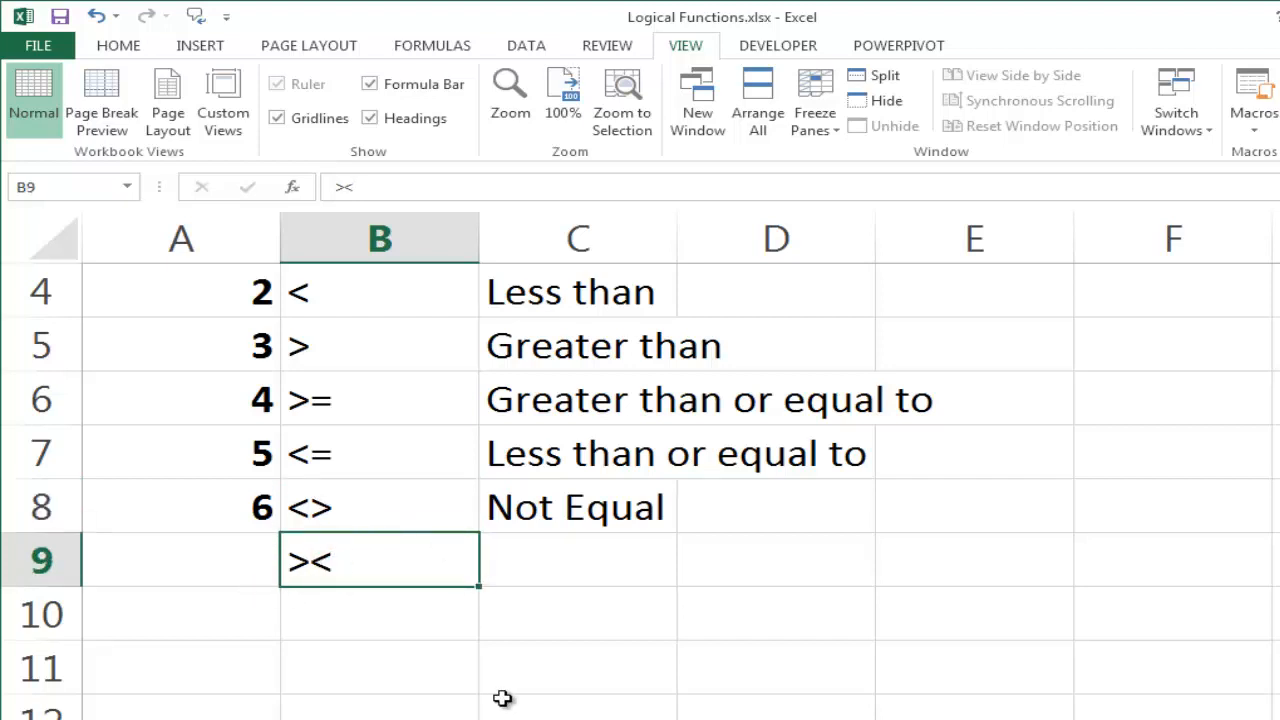
scroll(506, 698, "up", 1)
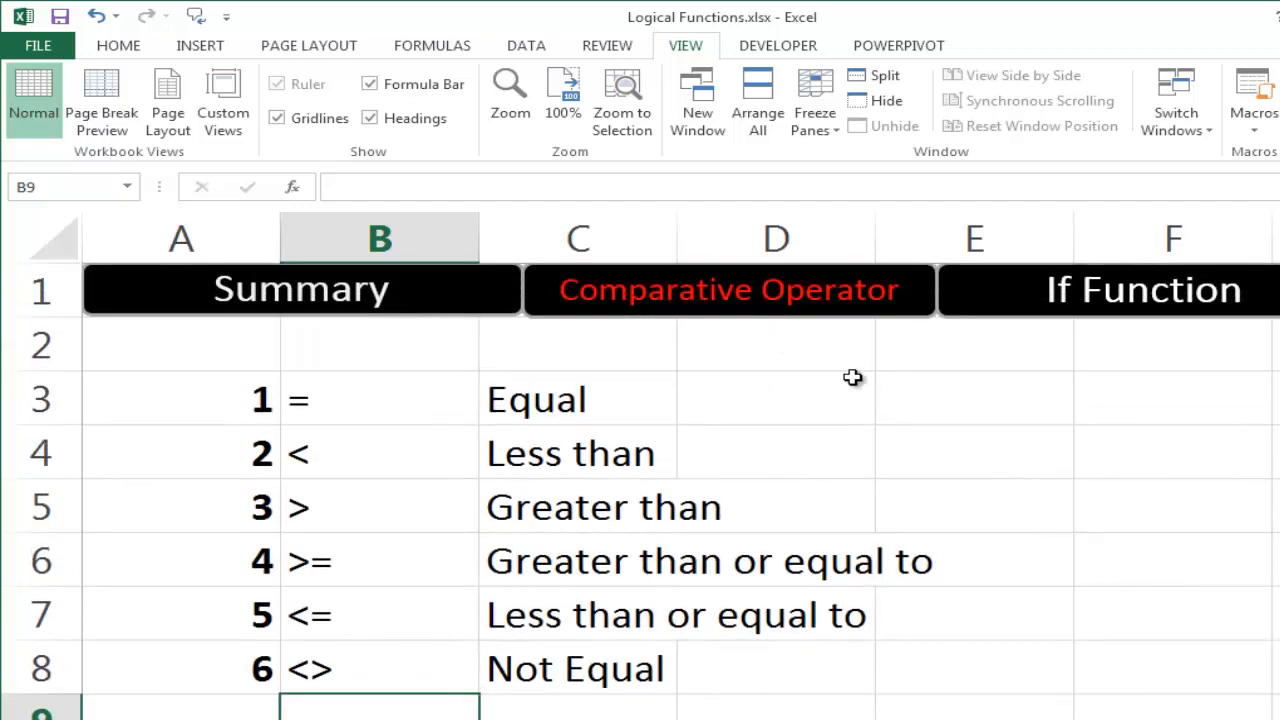
Step: Go to the If Function sheet and clear the existing incentive results in D7:D14
left_click(1109, 295)
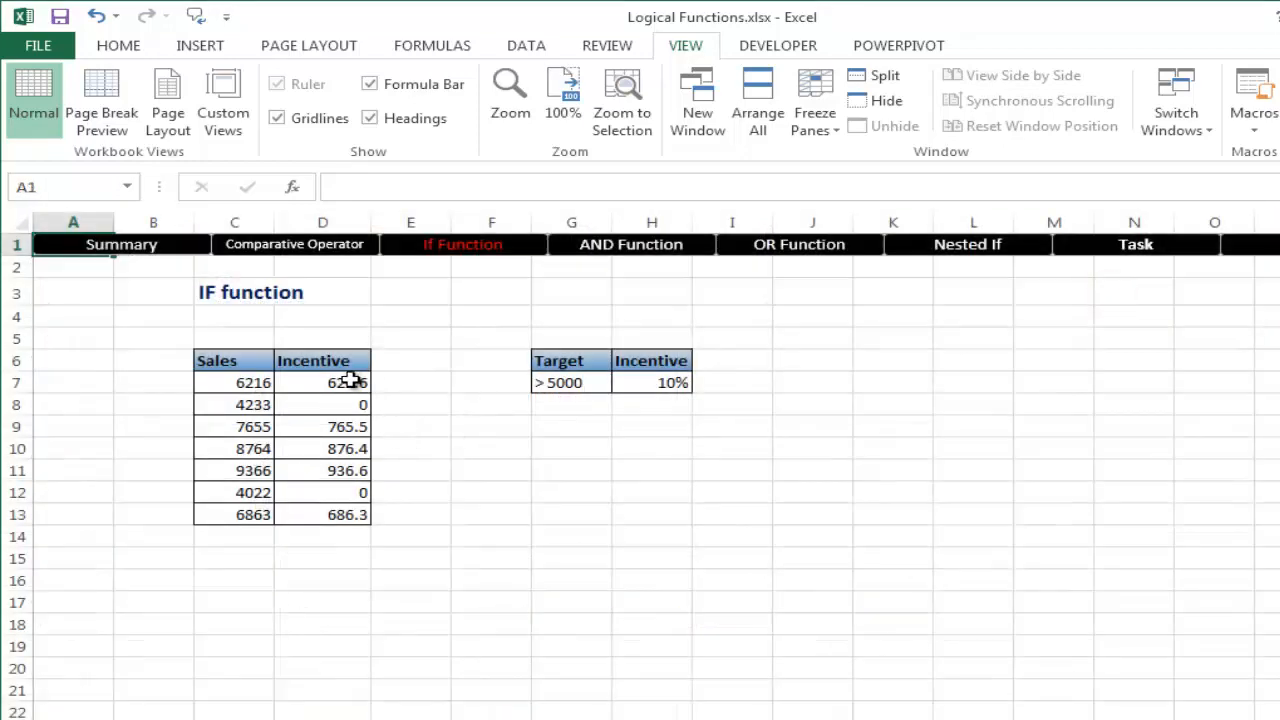
left_click_drag(357, 382, 353, 535)
key("Delete")
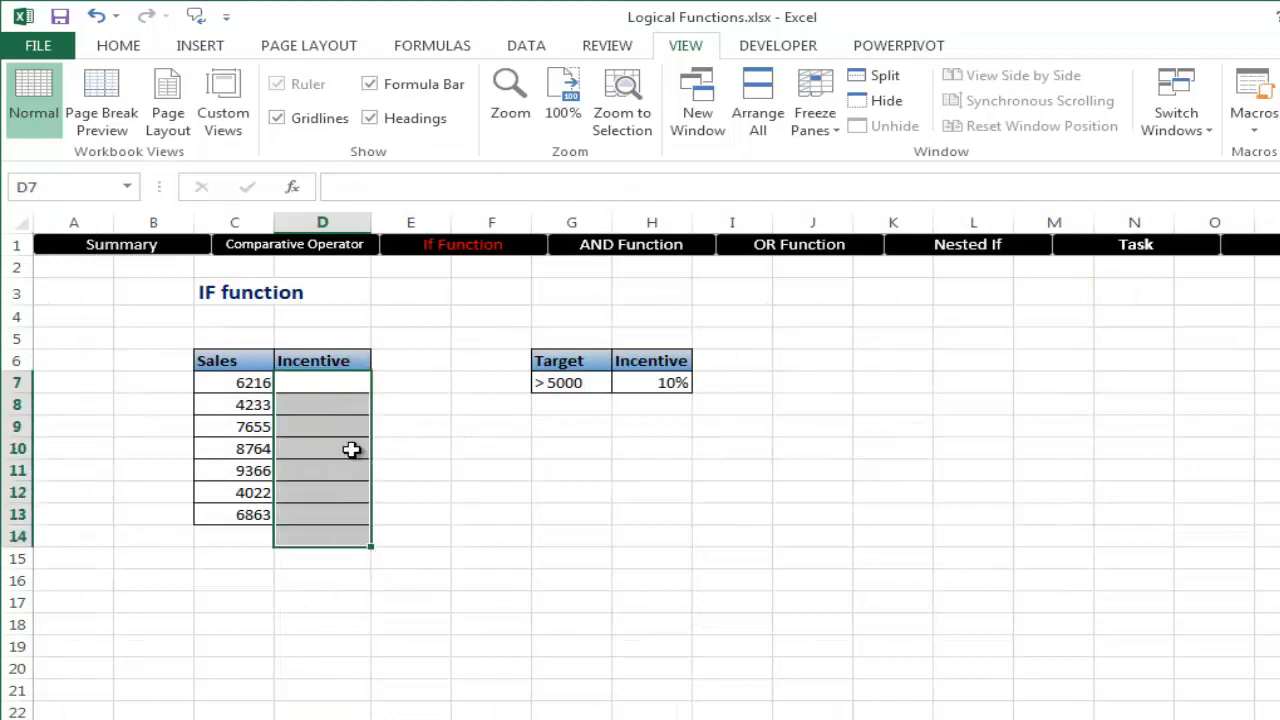
Step: Check the >5000 target in G7 and begin an IF formula in D7 with the logical test C7>5000
left_click(354, 383)
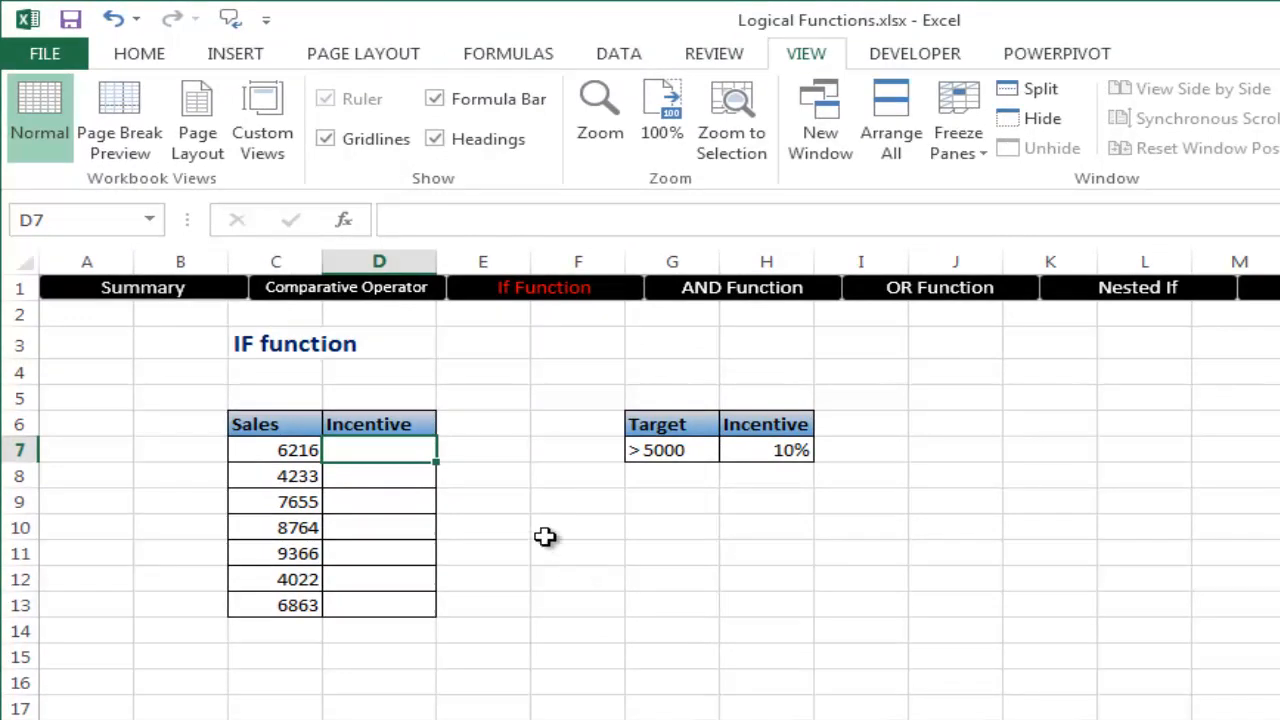
left_click(707, 450)
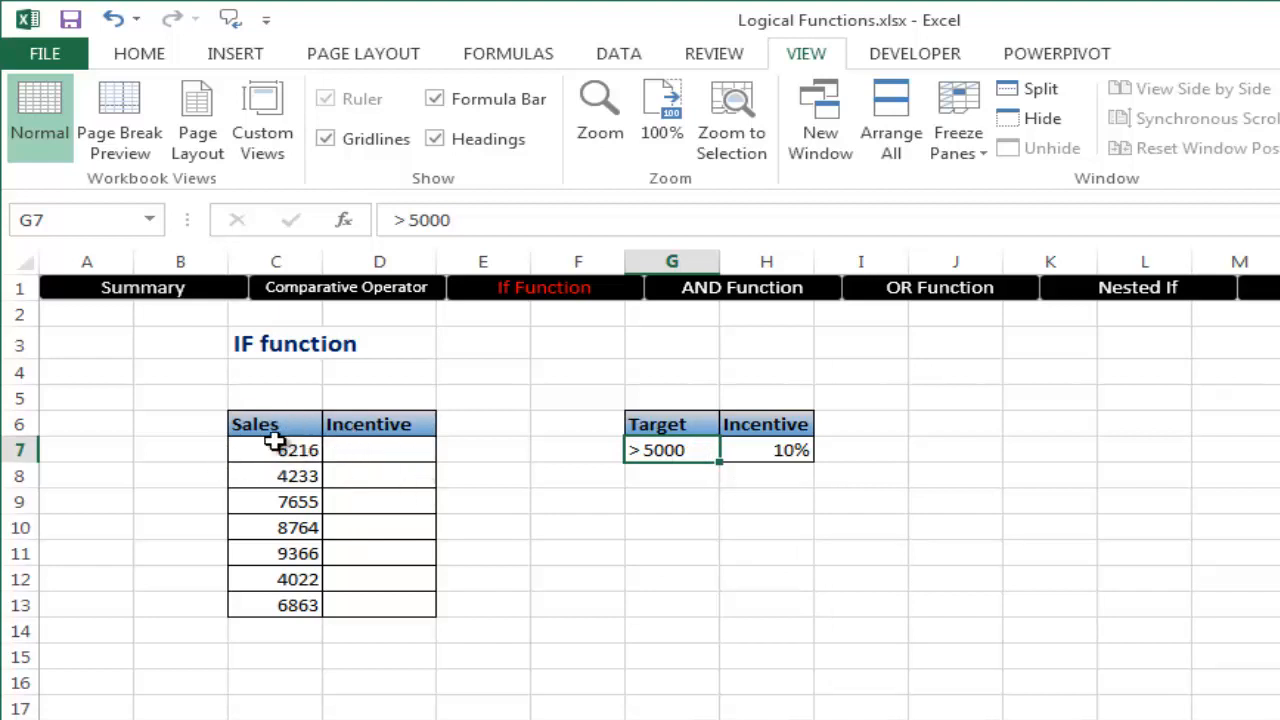
left_click(387, 451)
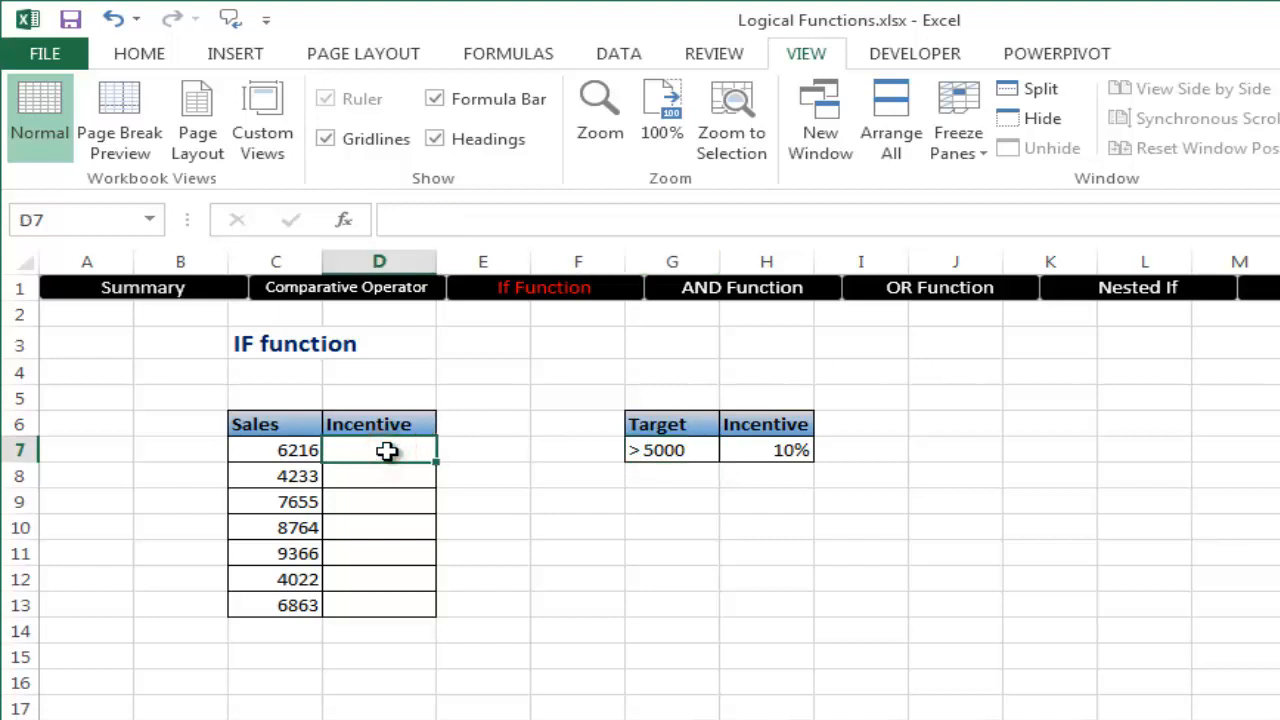
type("=")
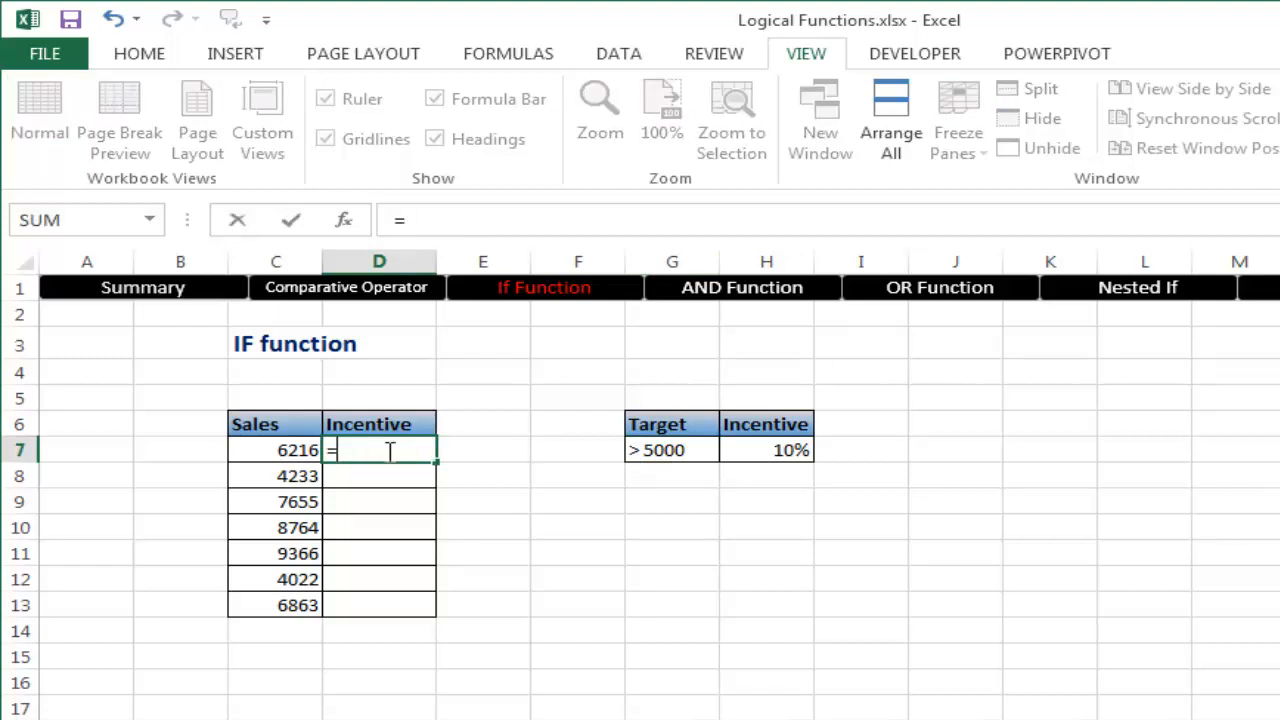
type("if")
key("Tab")
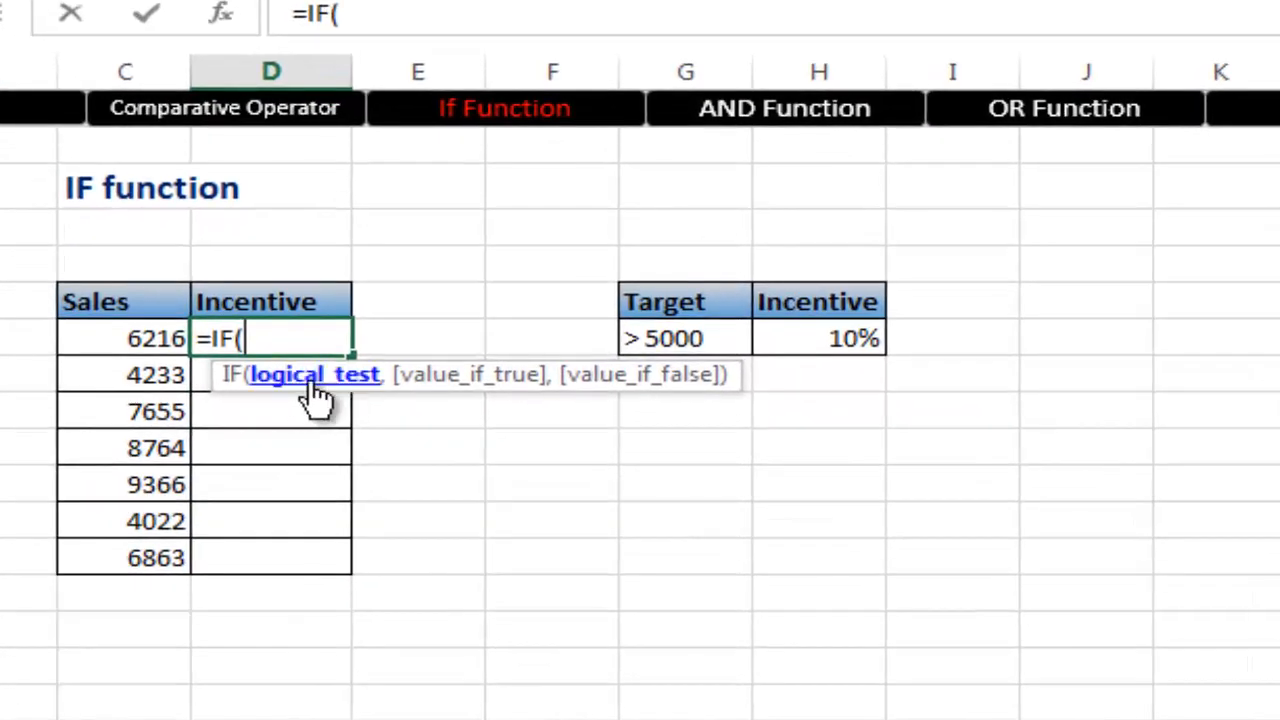
left_click(145, 340)
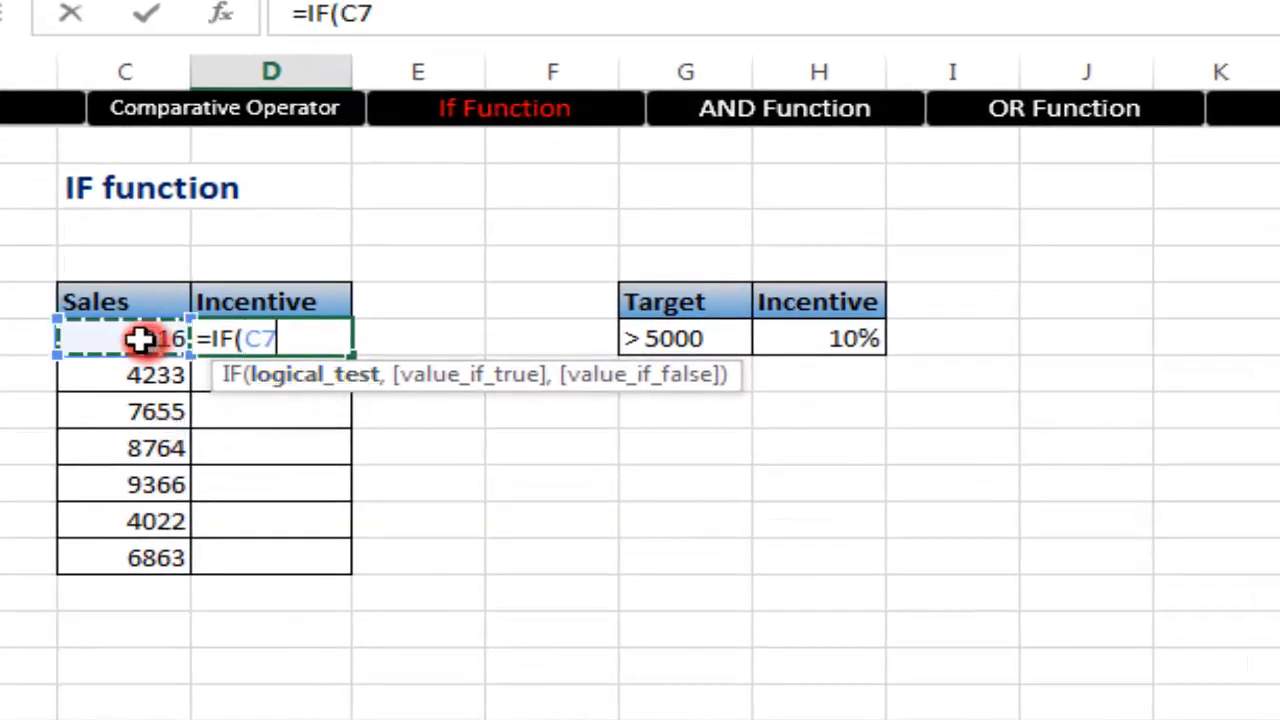
type(">")
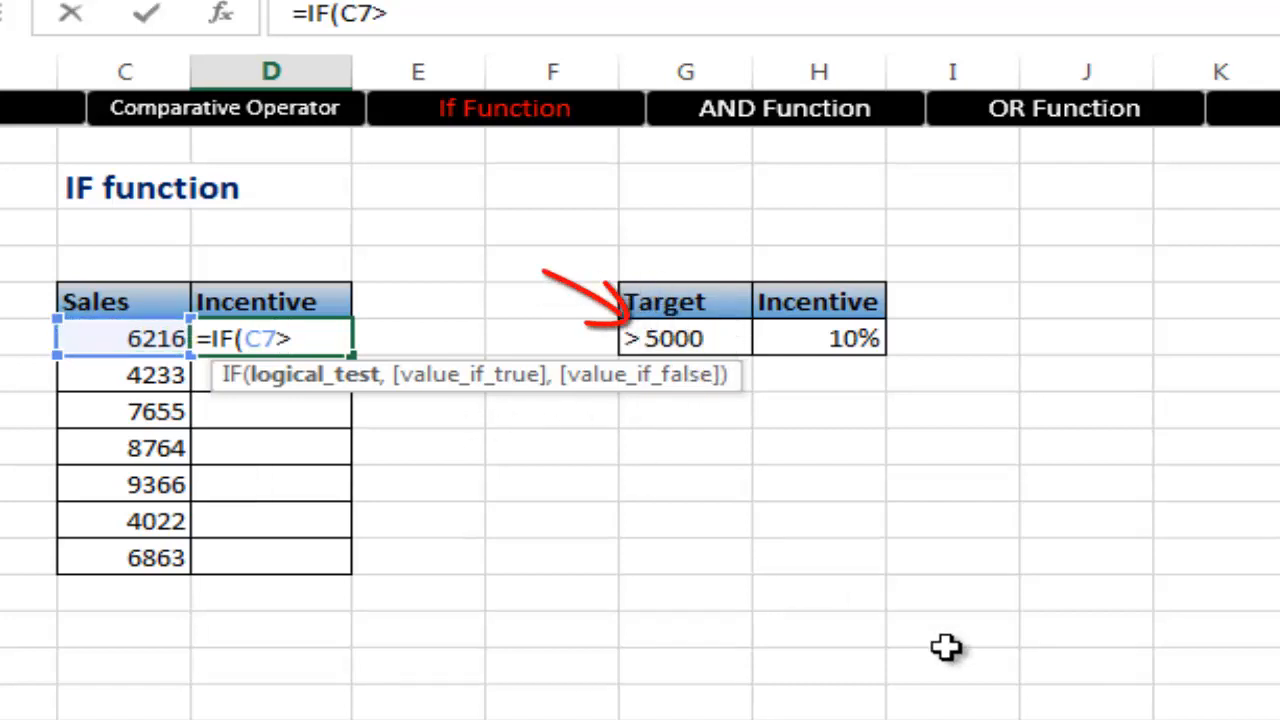
type("5000")
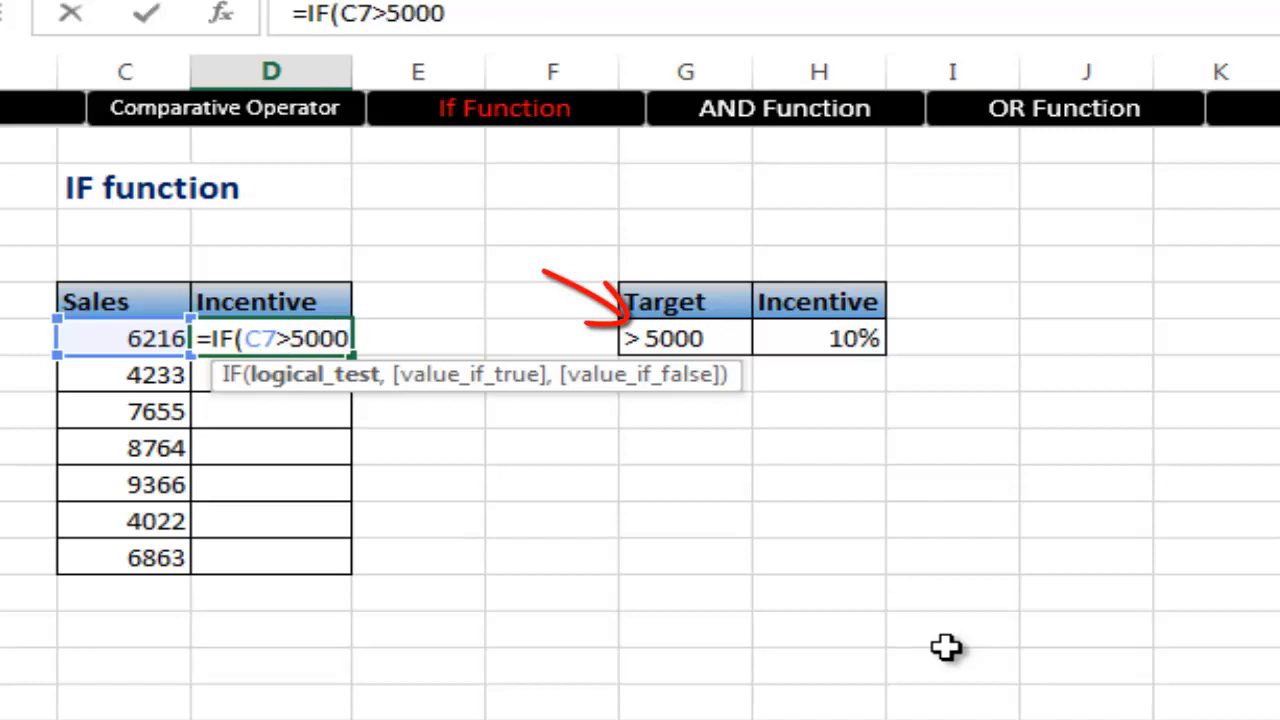
type(",")
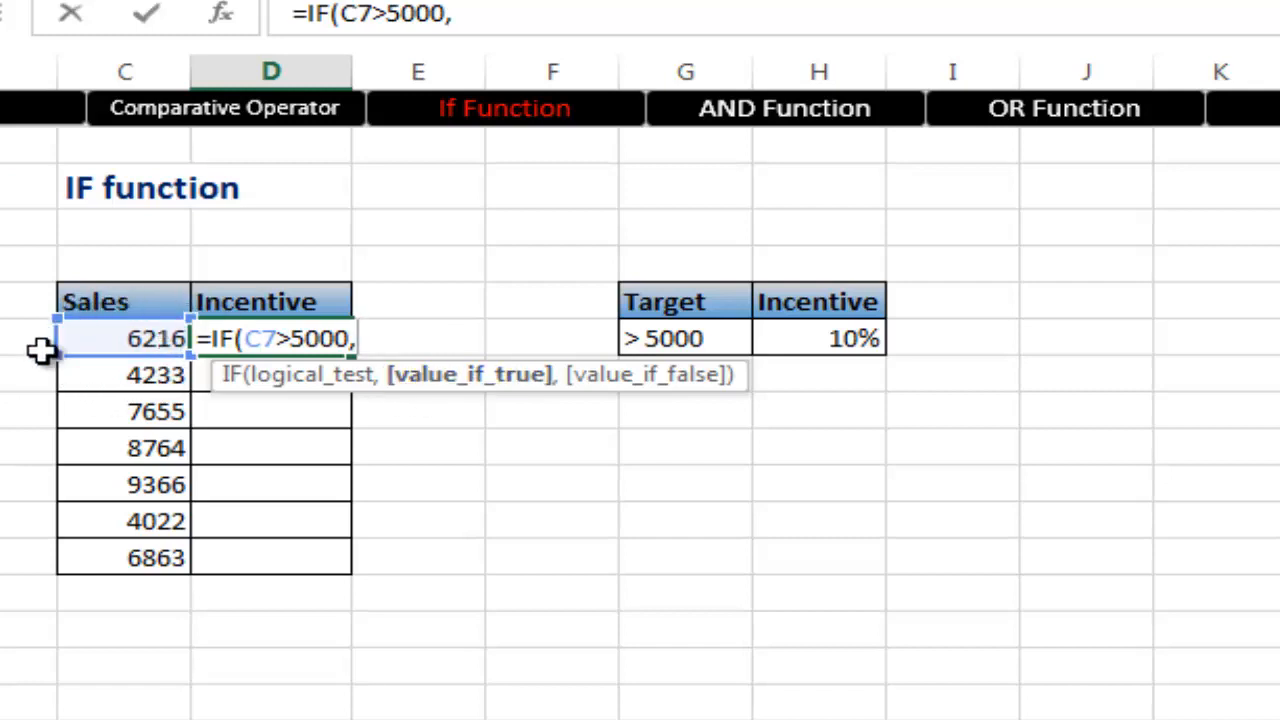
Step: Add $H$7*C7 as the value-if-true argument of the IF formula in D7, with the incentive rate locked as an absolute reference
left_click(821, 340)
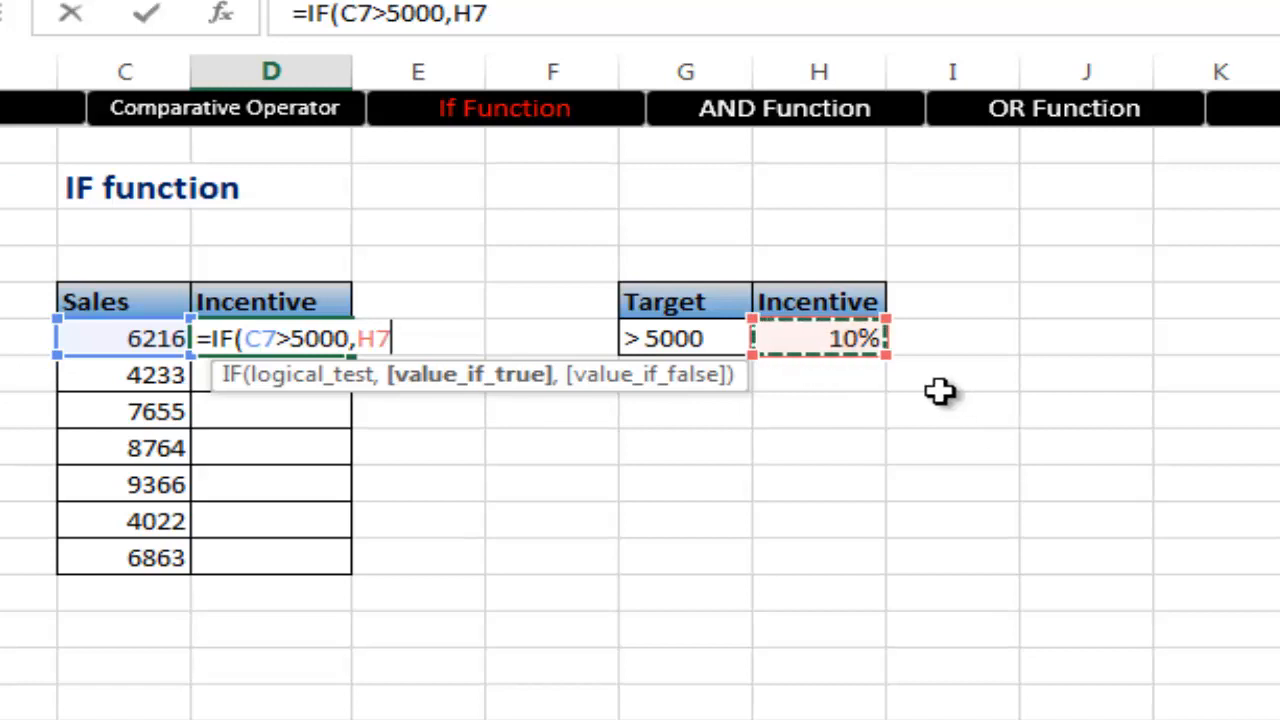
key("F4")
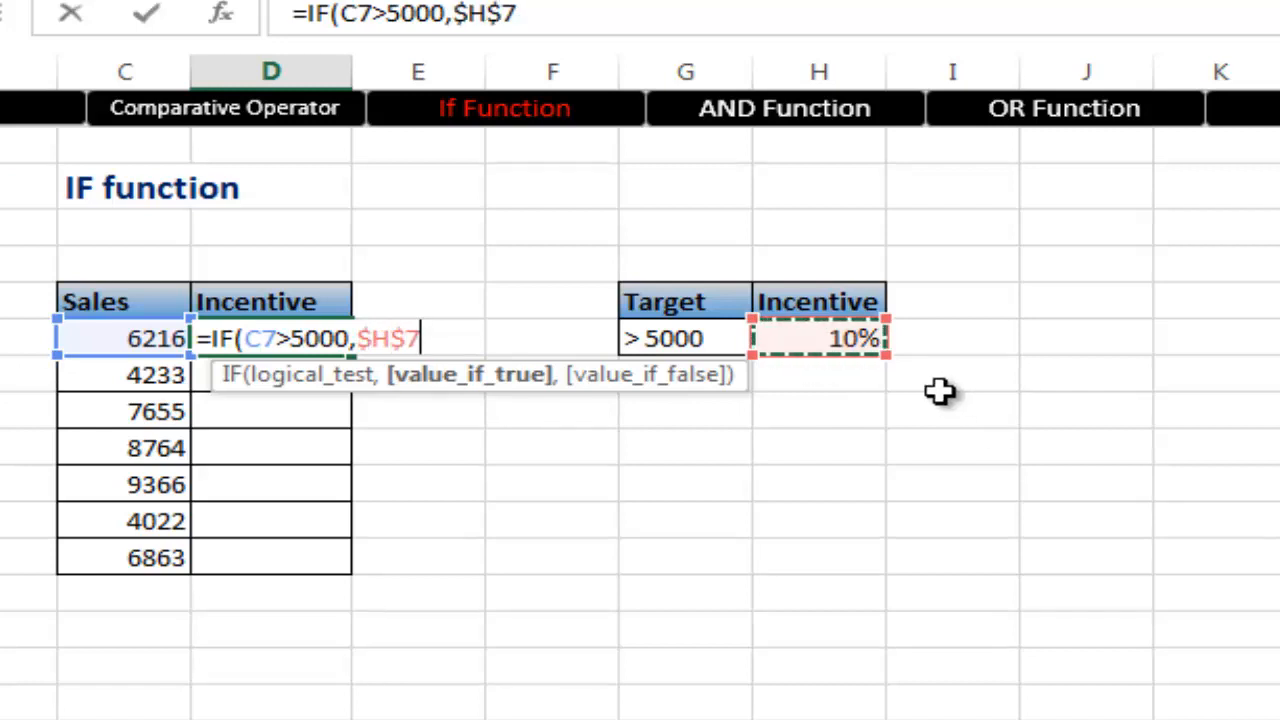
type("*")
left_click(145, 336)
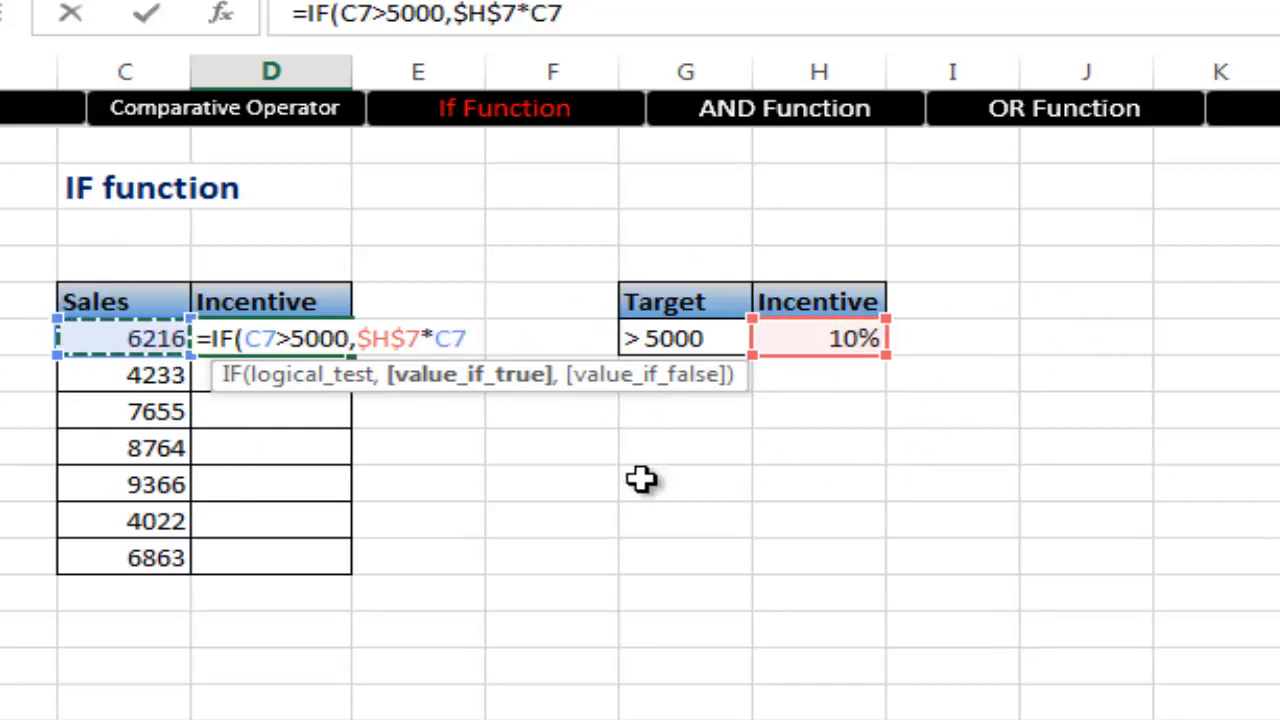
Step: Finish the IF formula in D7 with "Work harder" as the value-if-false argument
type(",")
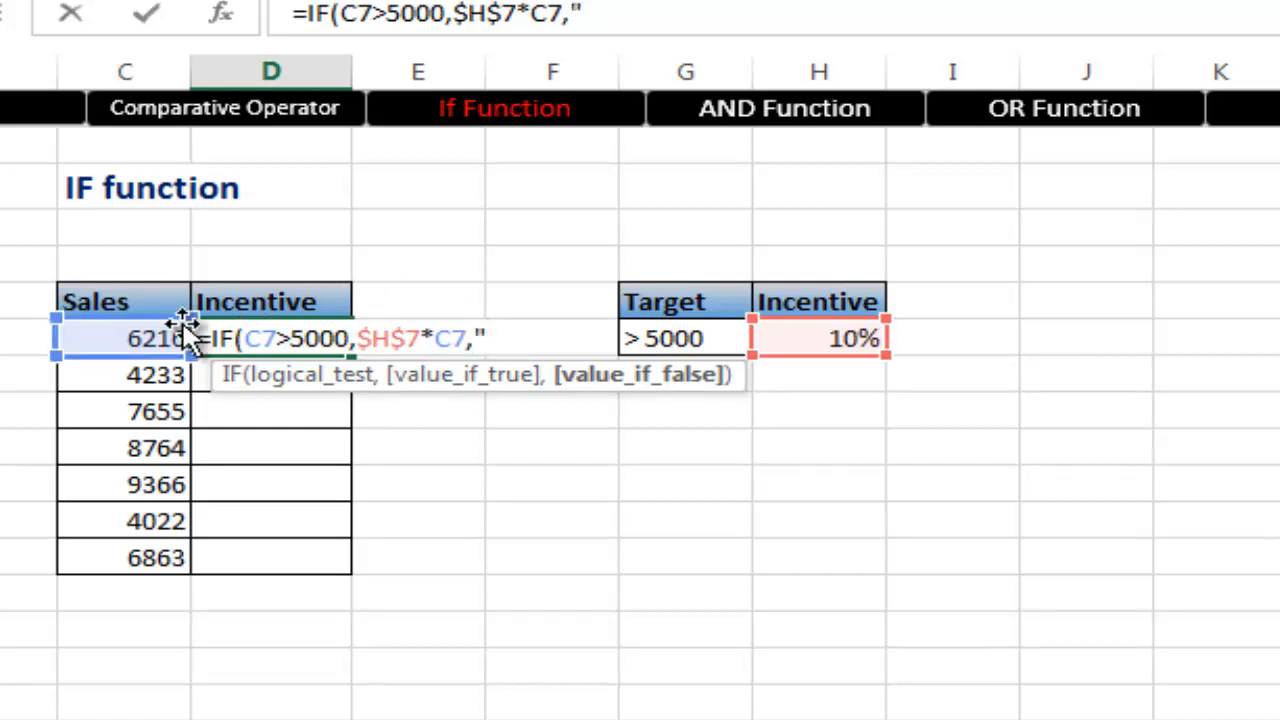
type("Wo")
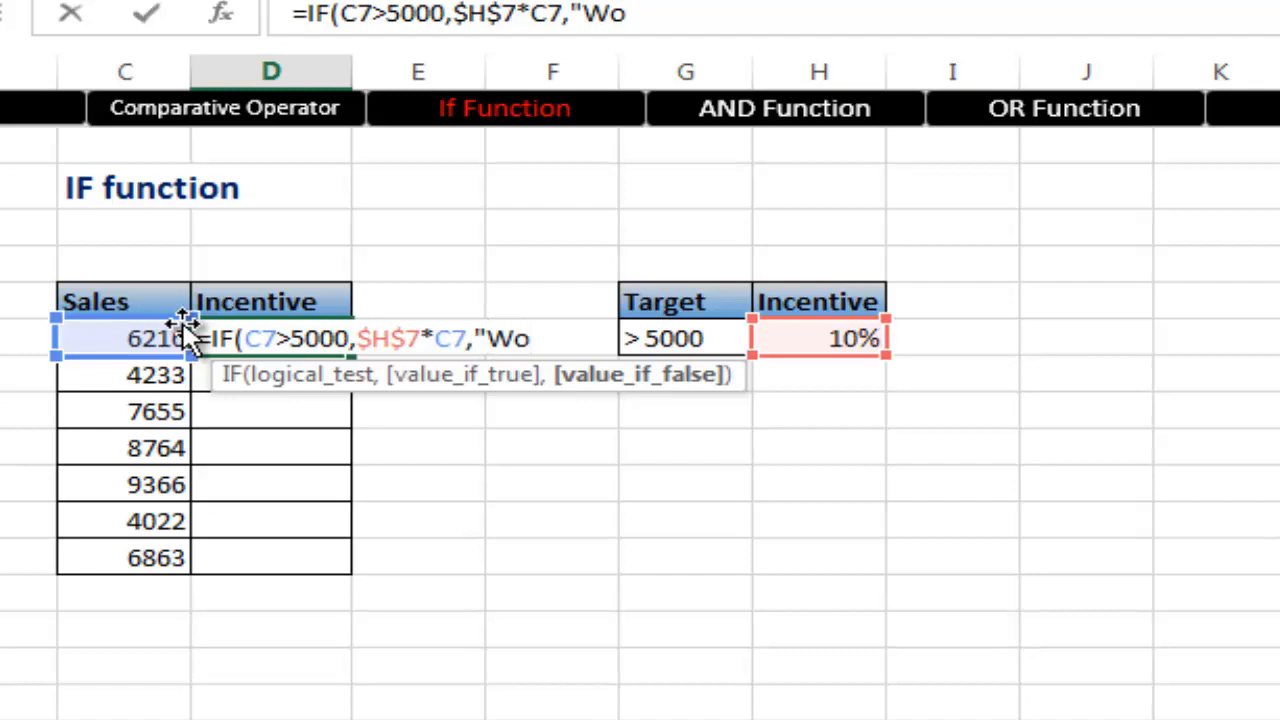
type("rk ha")
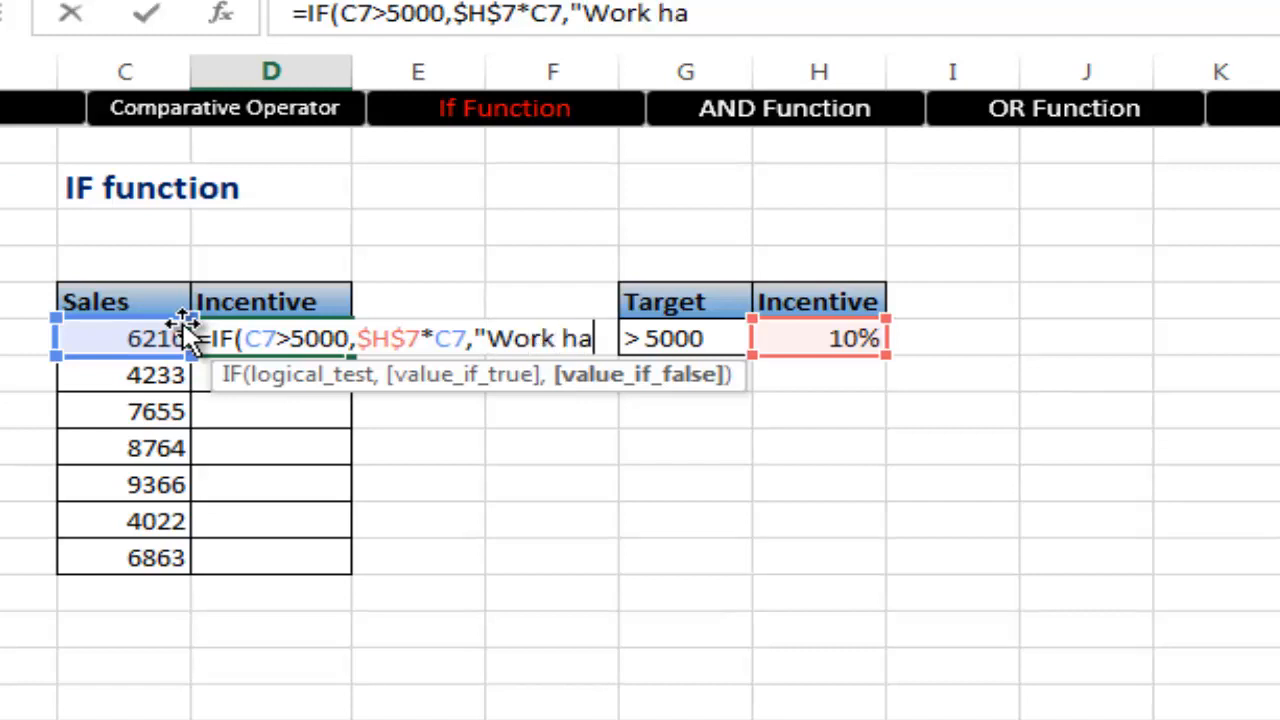
type("rder")
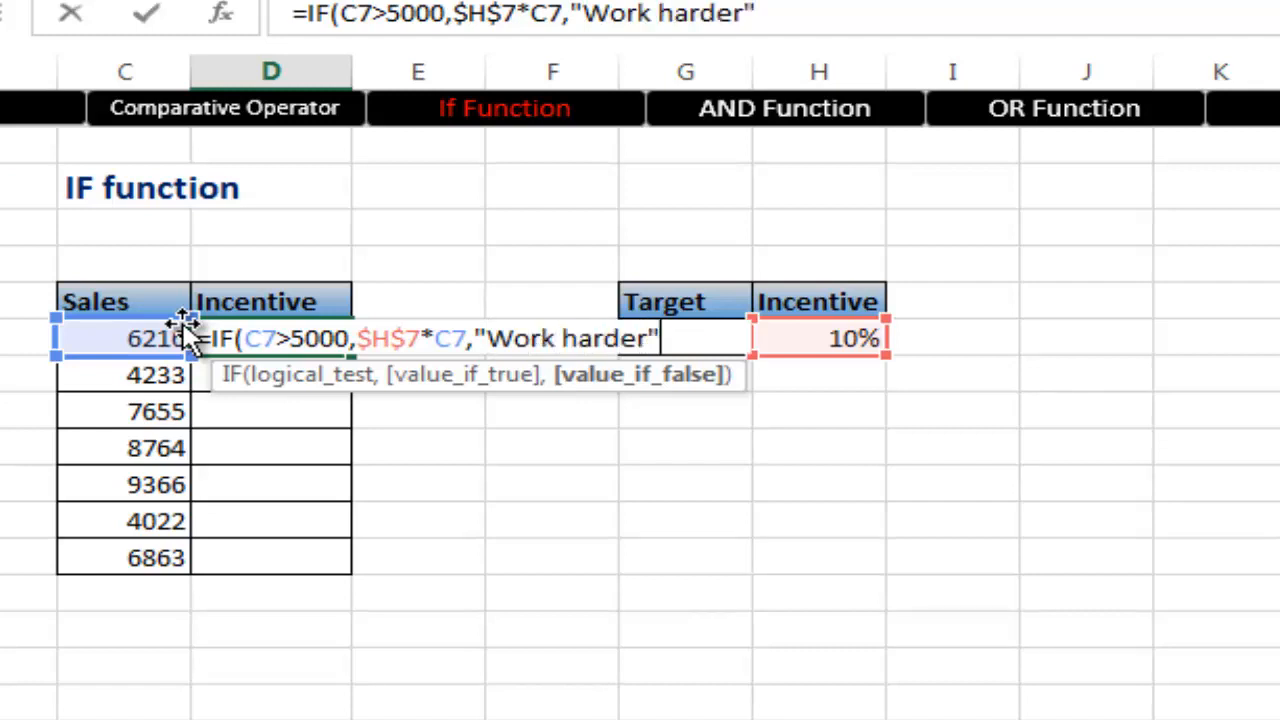
type("\")")
key("Return")
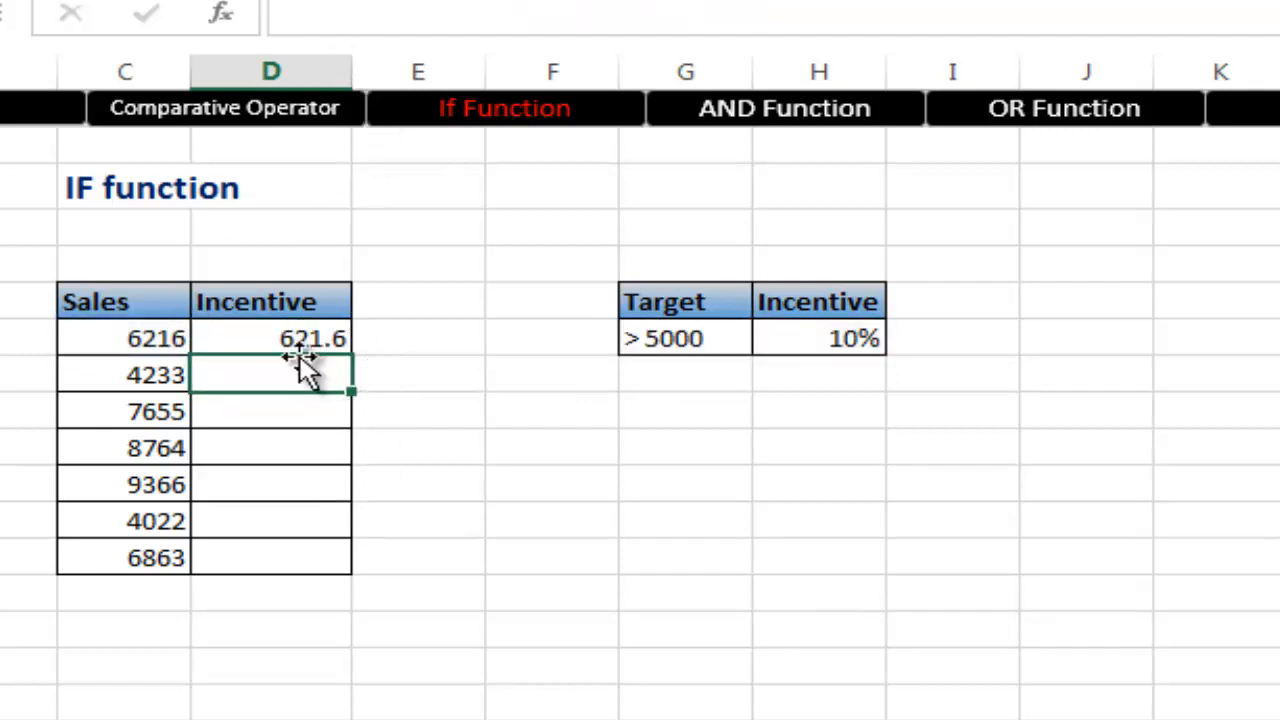
Step: Fill the IF formula from D7 down to D13 and autofit the width of column D
left_click(262, 335)
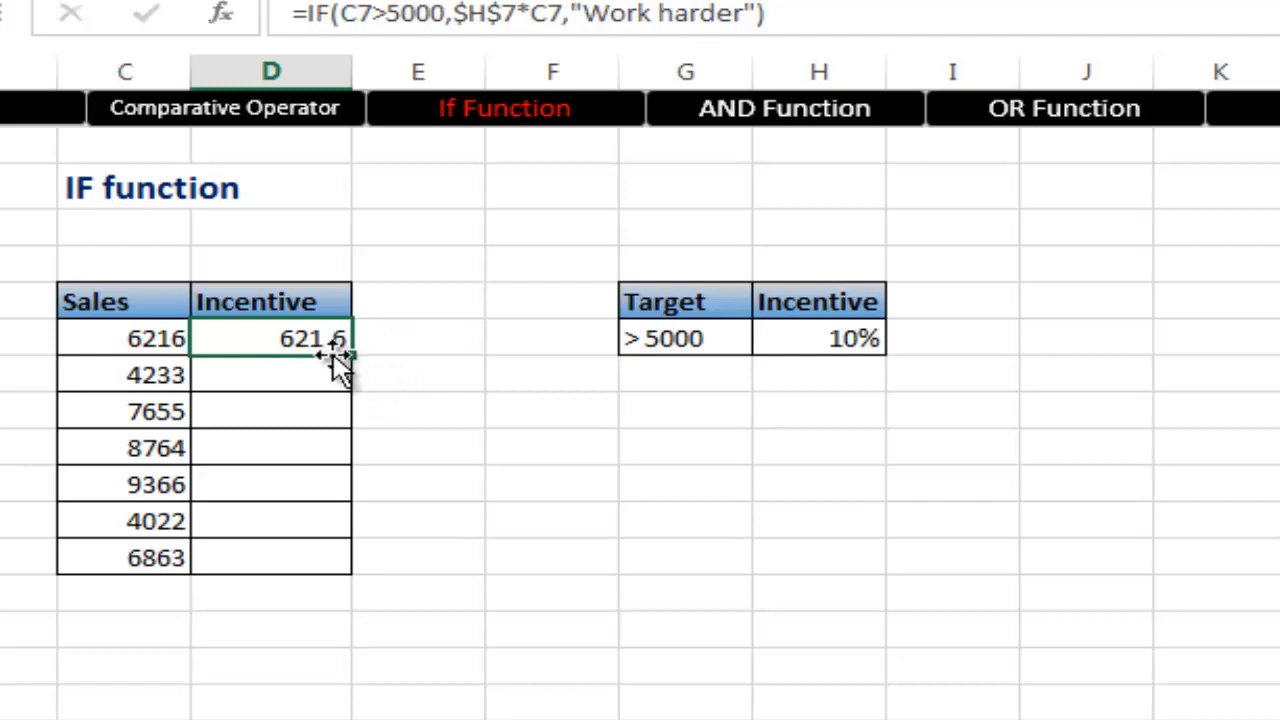
left_click_drag(352, 354, 352, 572)
left_click(338, 408)
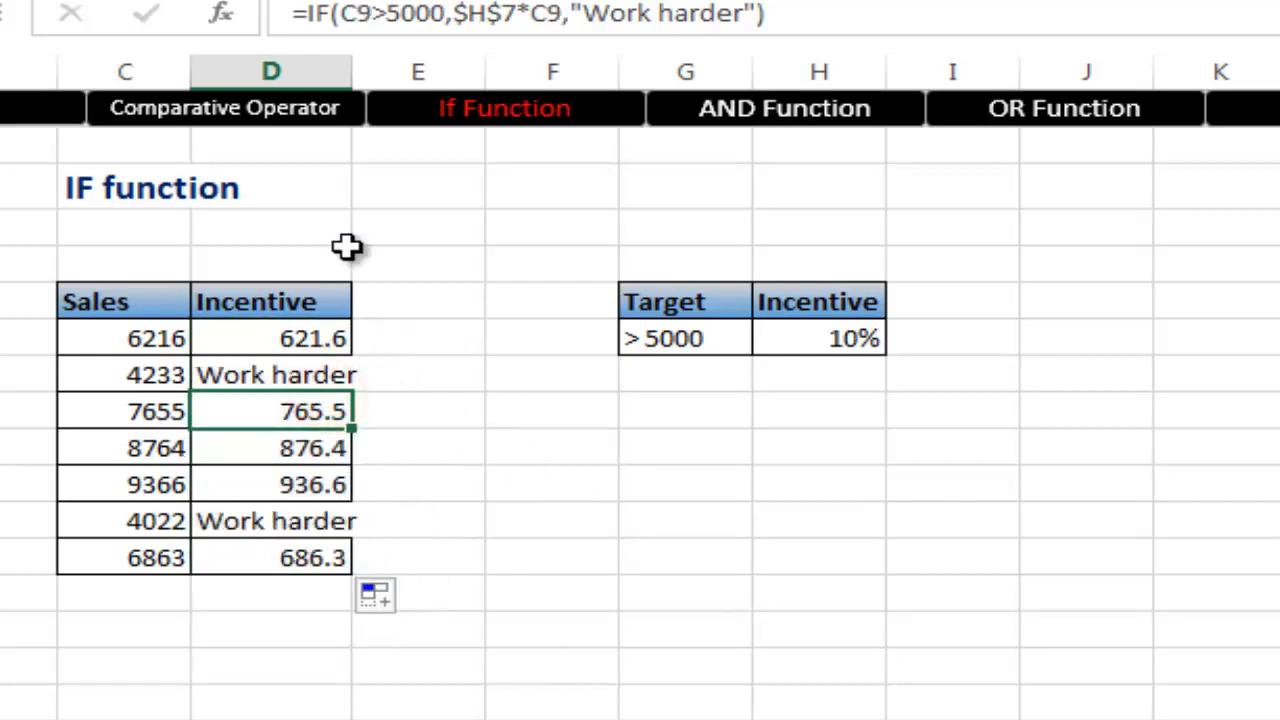
double_click(343, 72)
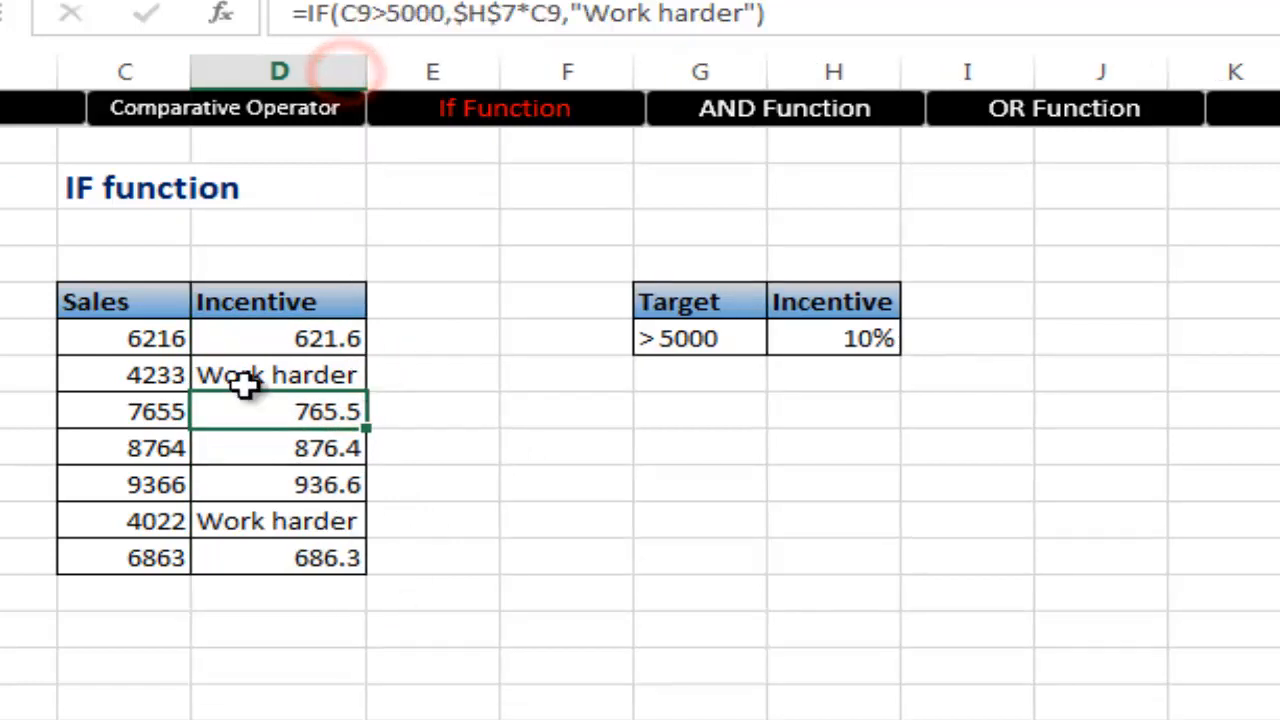
Step: Compare the filled incentive results in D7, D8 and D12 with their sales values
left_click(270, 340)
left_click(140, 367)
left_click(334, 371)
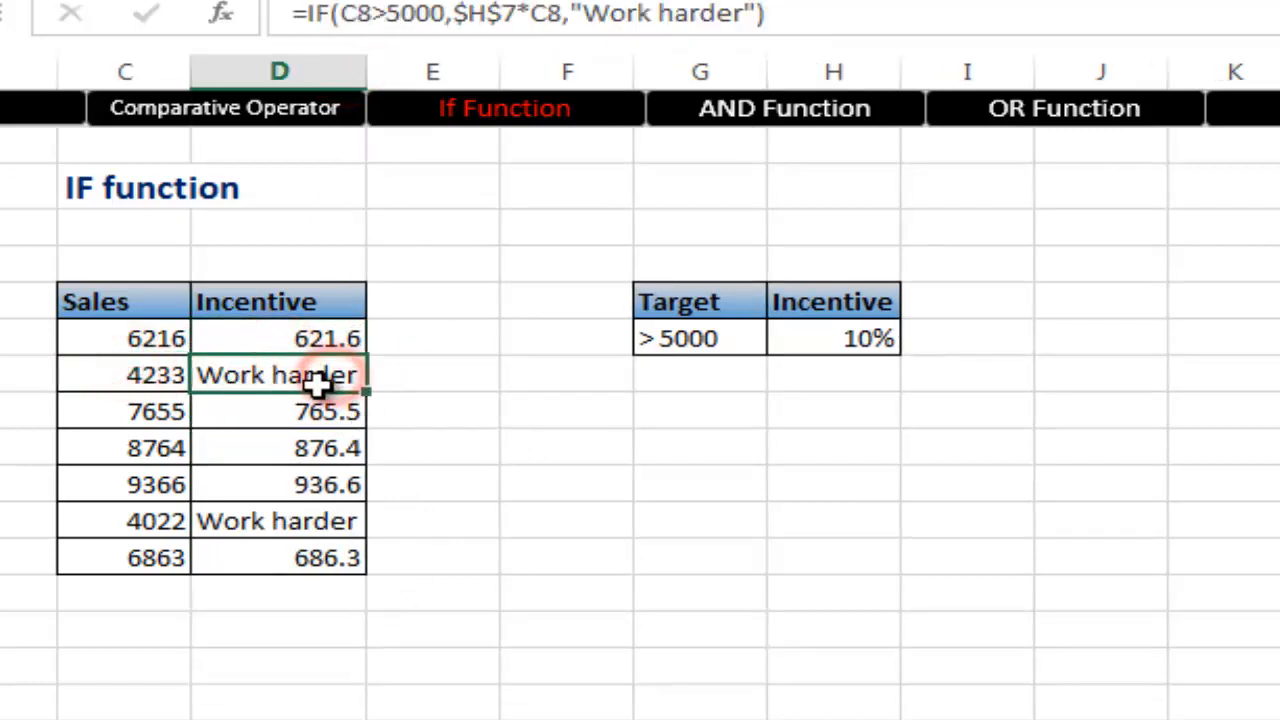
left_click(240, 518)
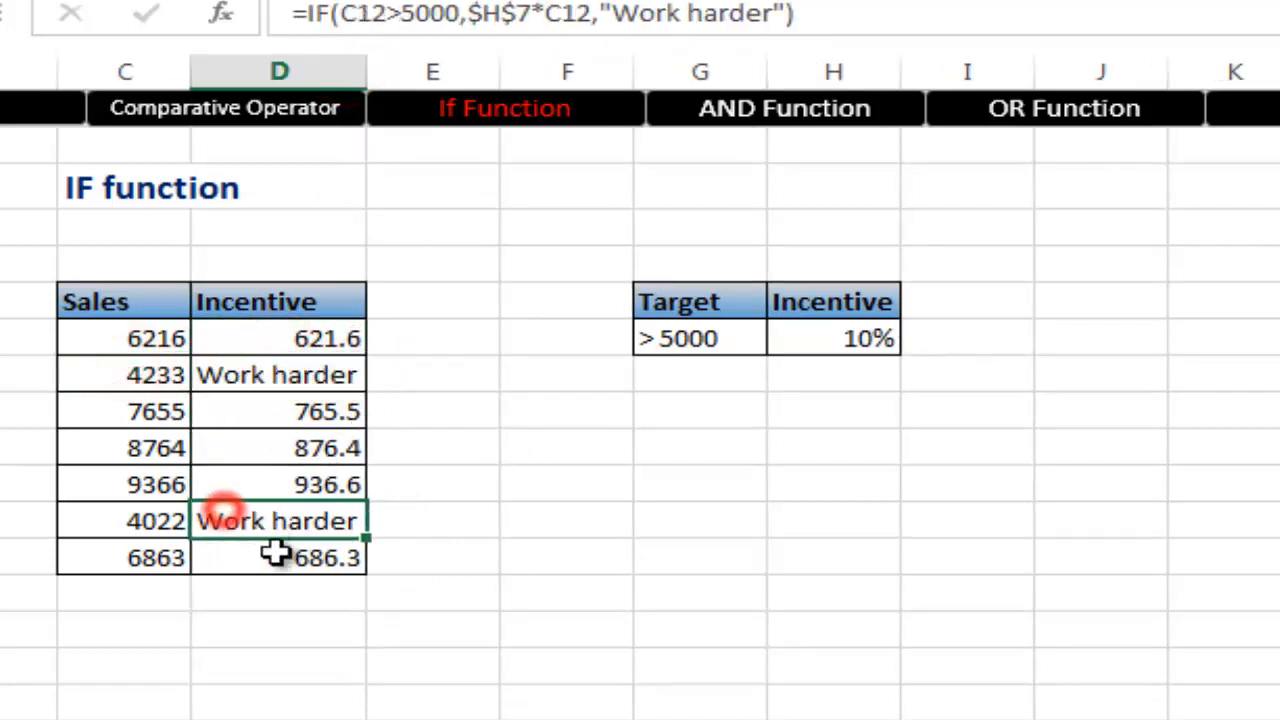
left_click(300, 374)
left_click(322, 337)
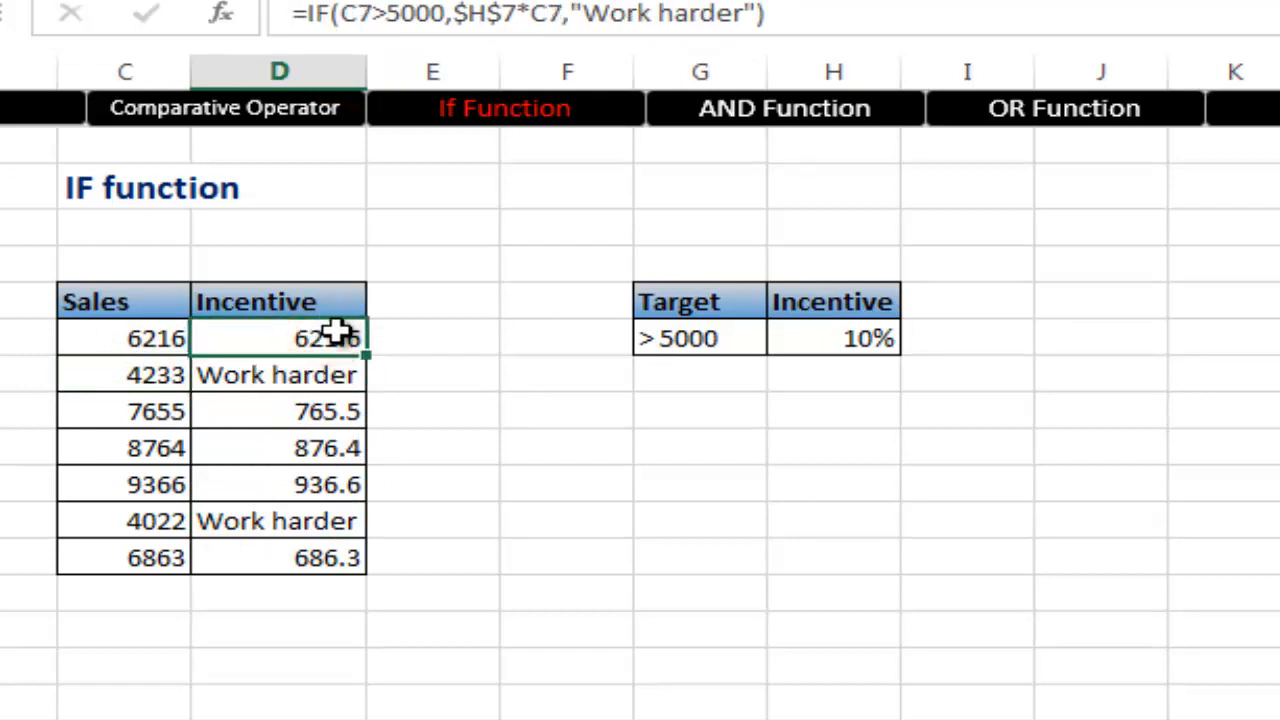
left_click(335, 341)
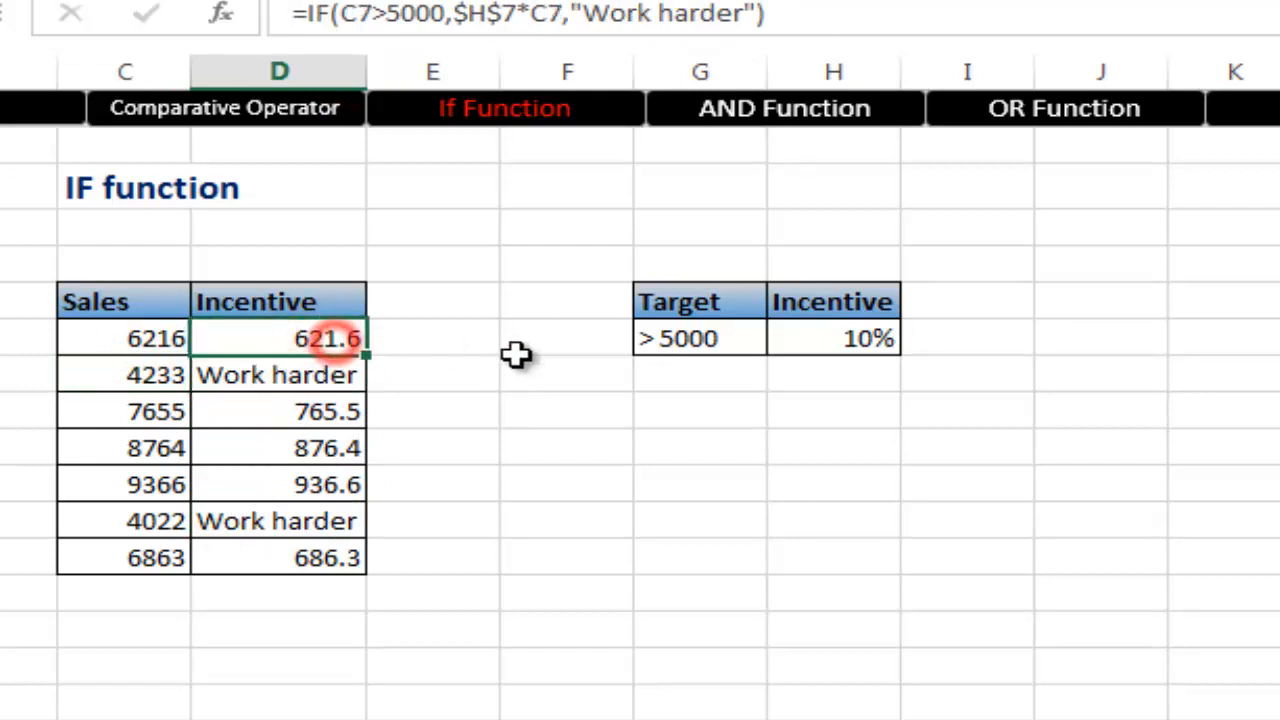
left_click(466, 519)
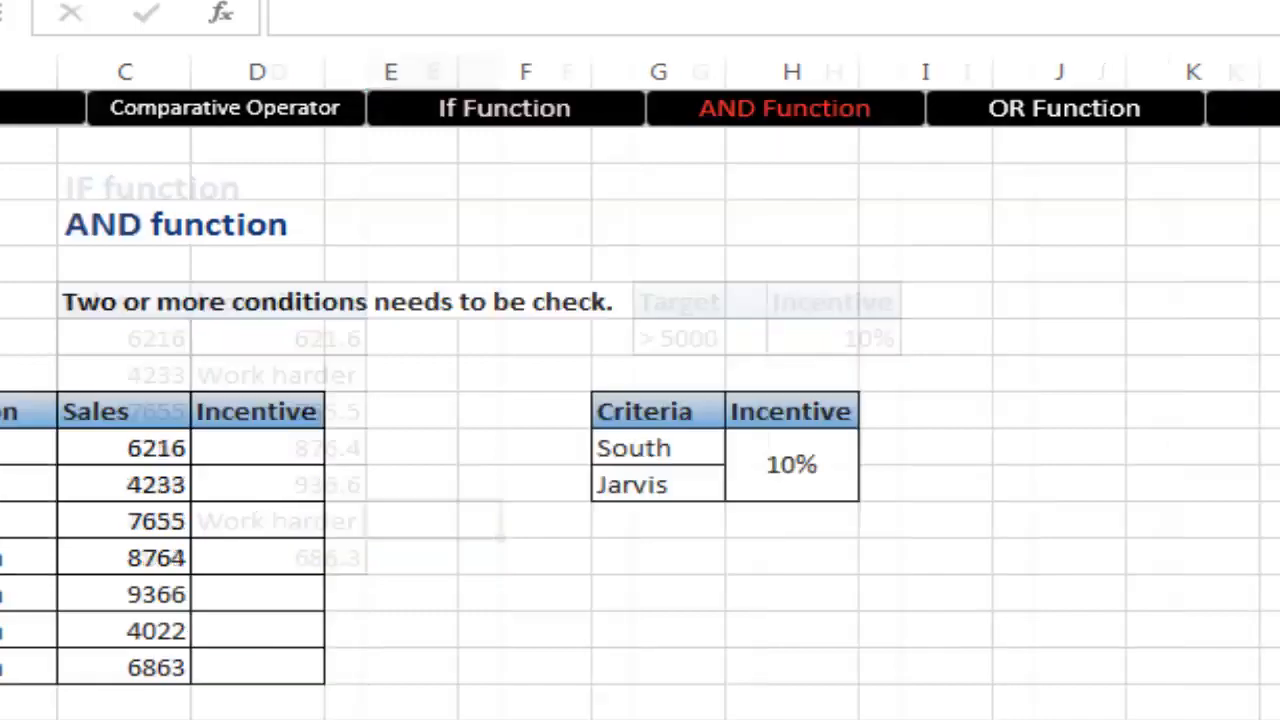
Step: Look at the AND Function sheet, return to If Function and examine the logical test C7>5000 in the D7 formula
left_click(818, 118)
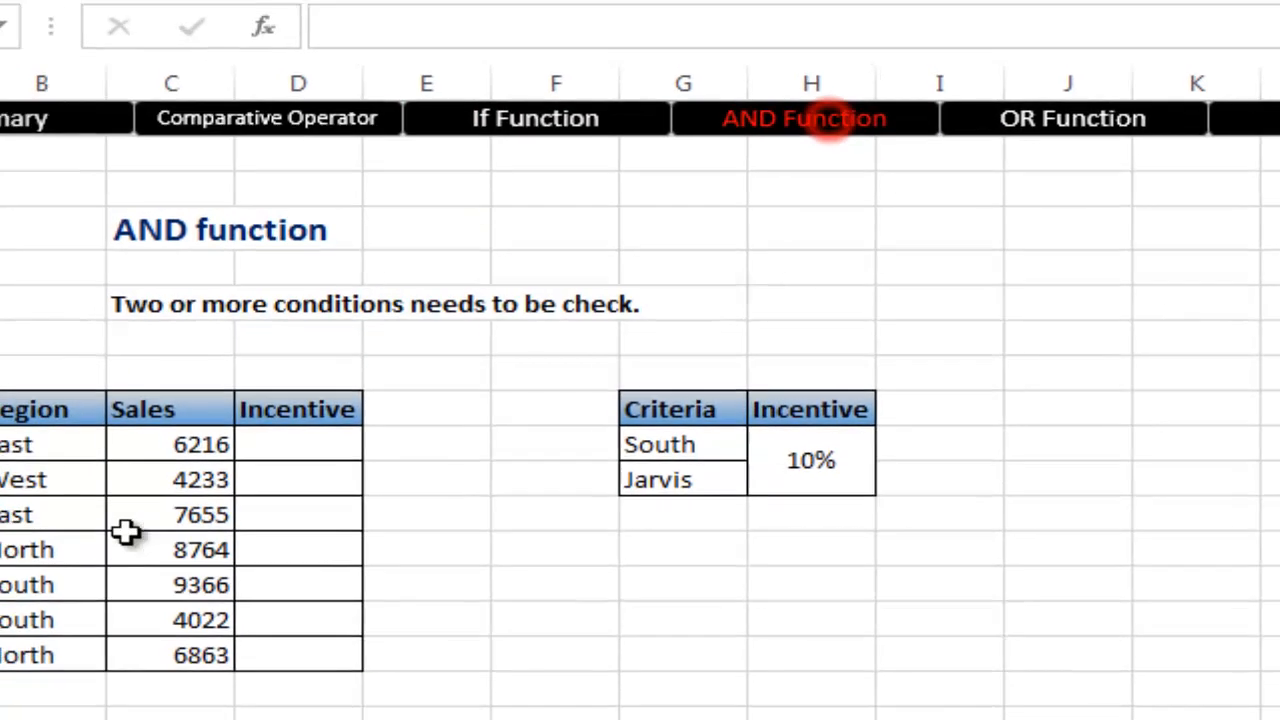
left_click(391, 558)
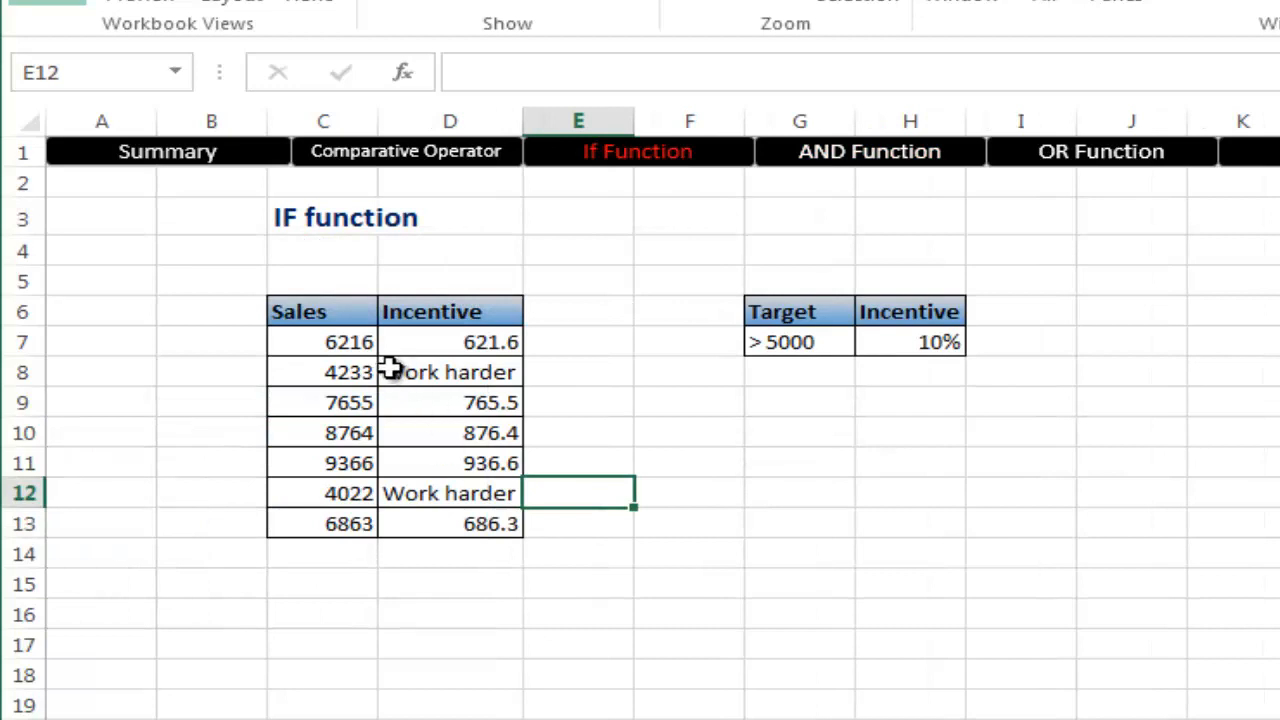
left_click(414, 349)
double_click(416, 344)
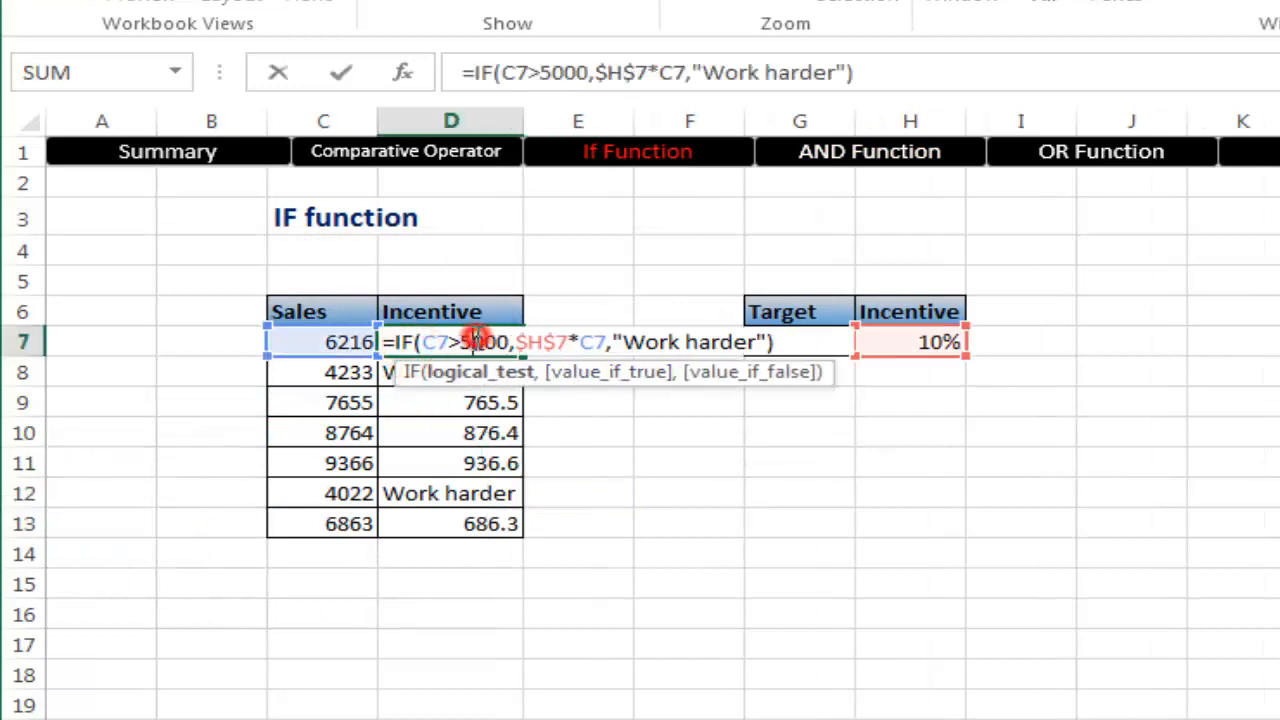
left_click(472, 374)
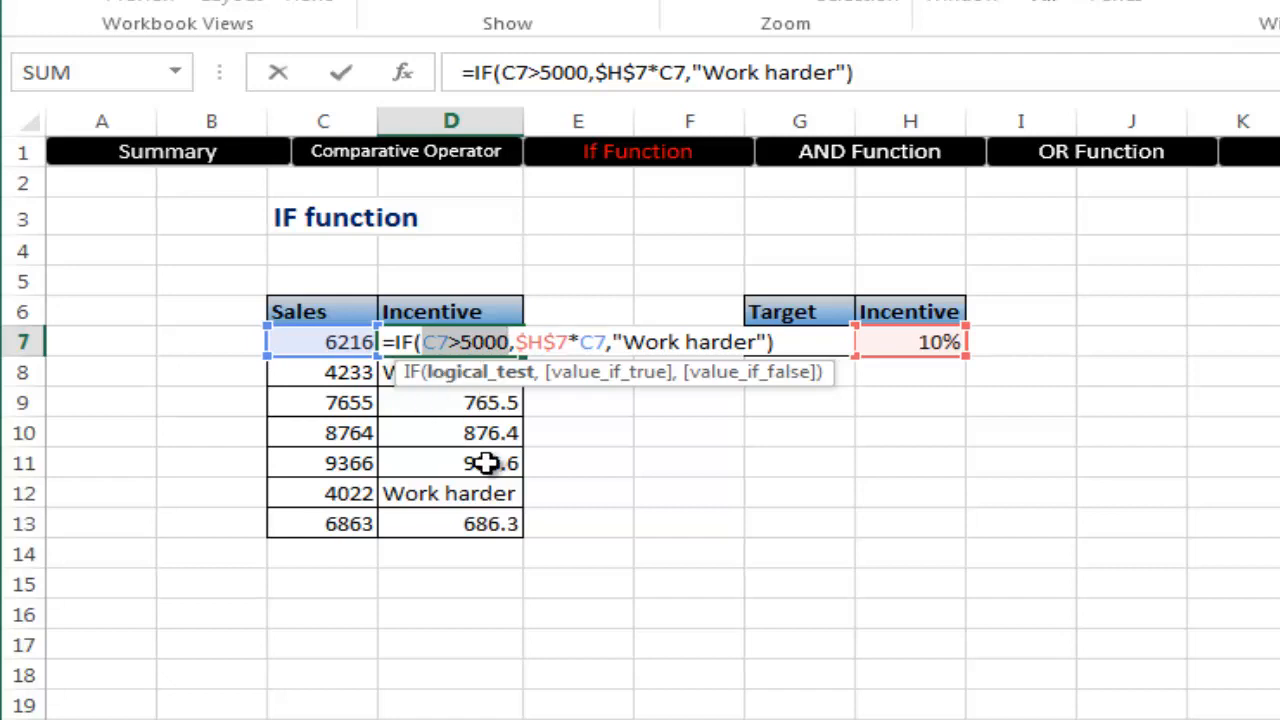
key("ctrl+Return")
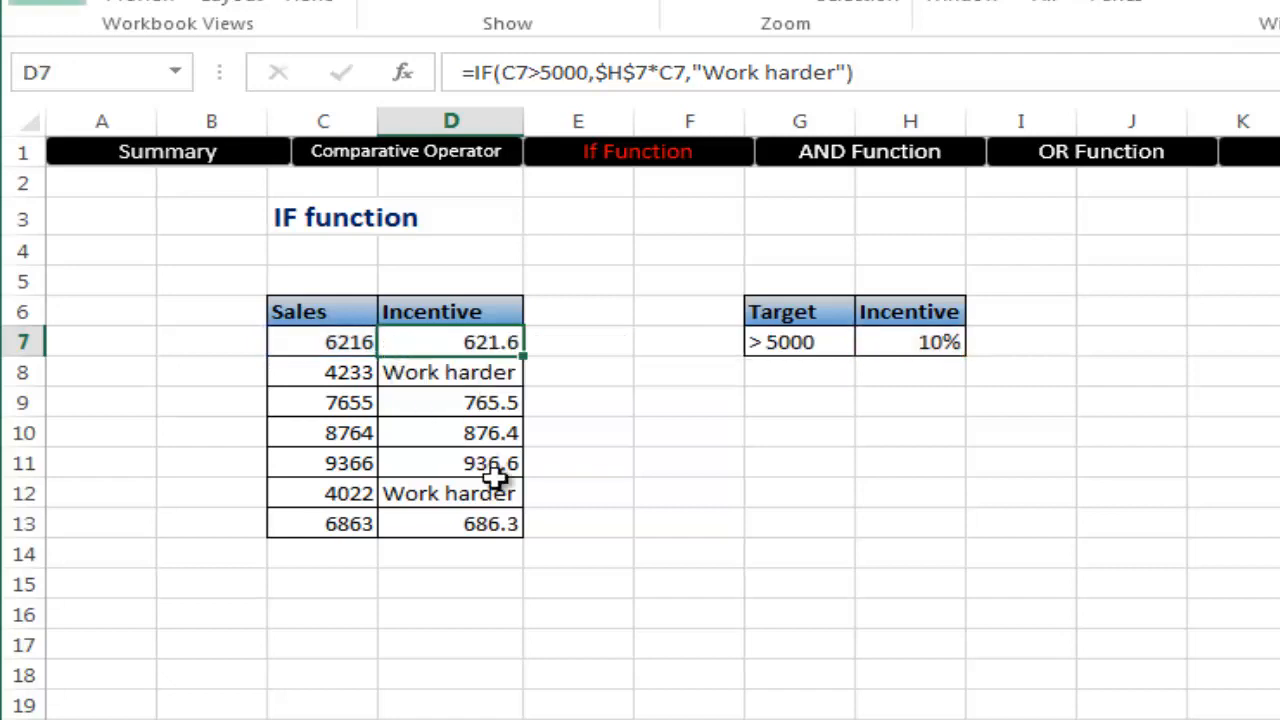
Step: Go to the AND Function sheet and review the Incentive header and the first record's sales rep, region and incentive cells
left_click(915, 168)
left_click(412, 425)
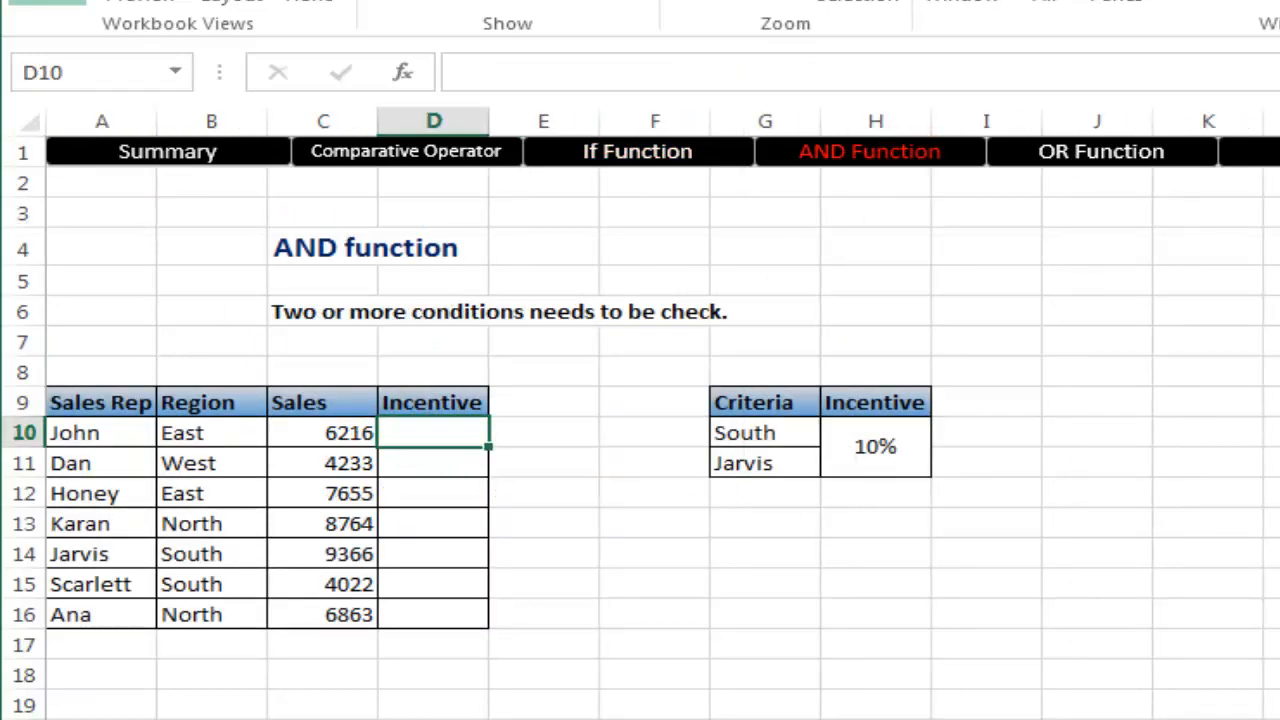
left_click_drag(958, 617, 87, 104)
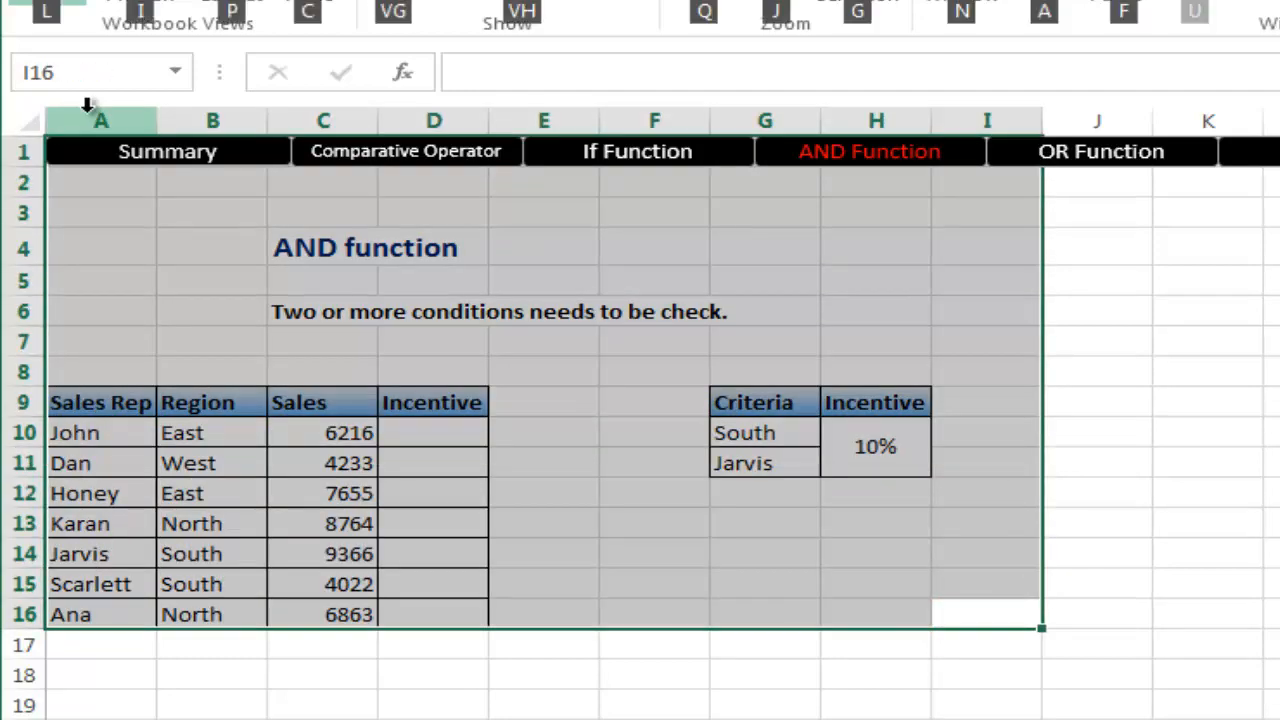
scroll(87, 104, "up", 3)
left_click(670, 522)
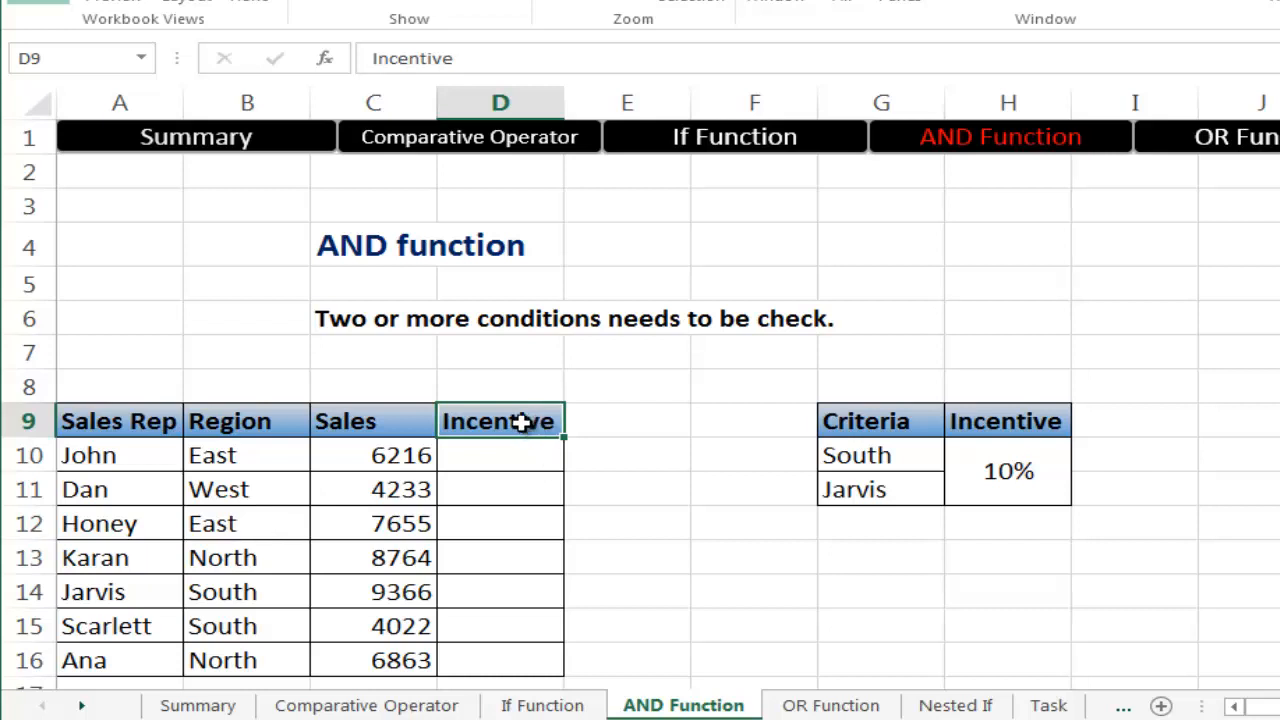
left_click(148, 456)
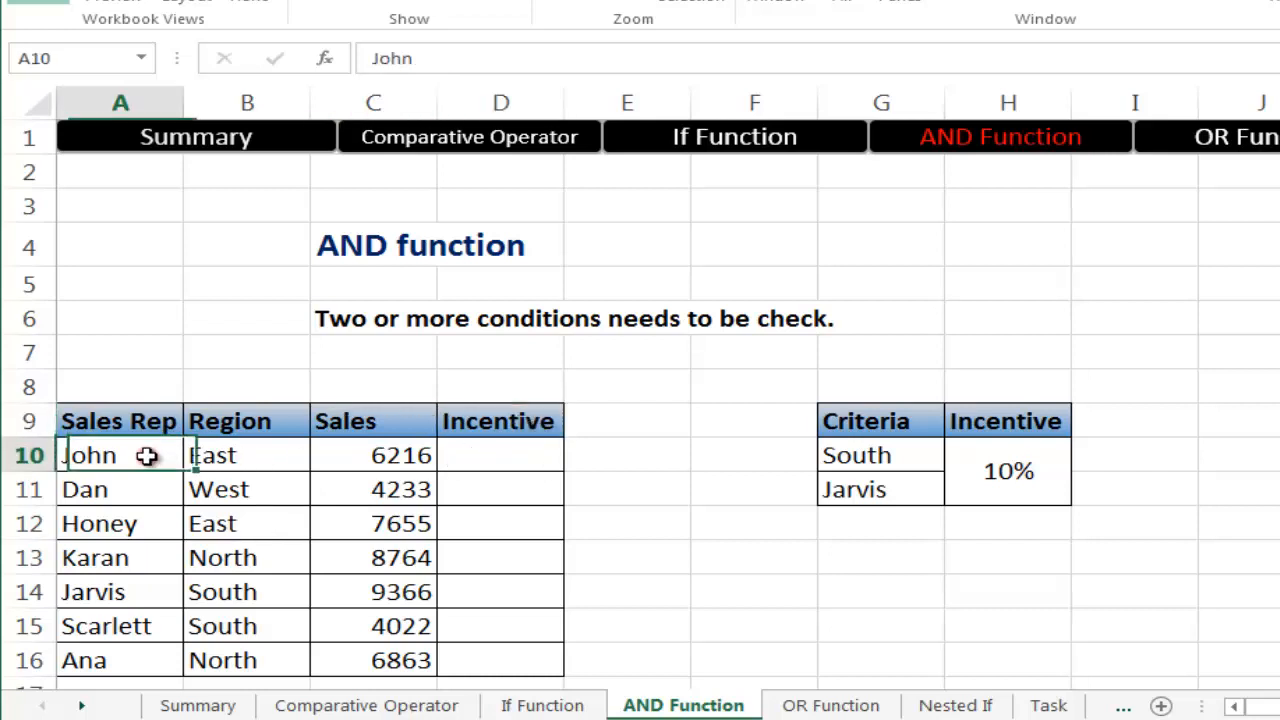
left_click(273, 452)
left_click(511, 464)
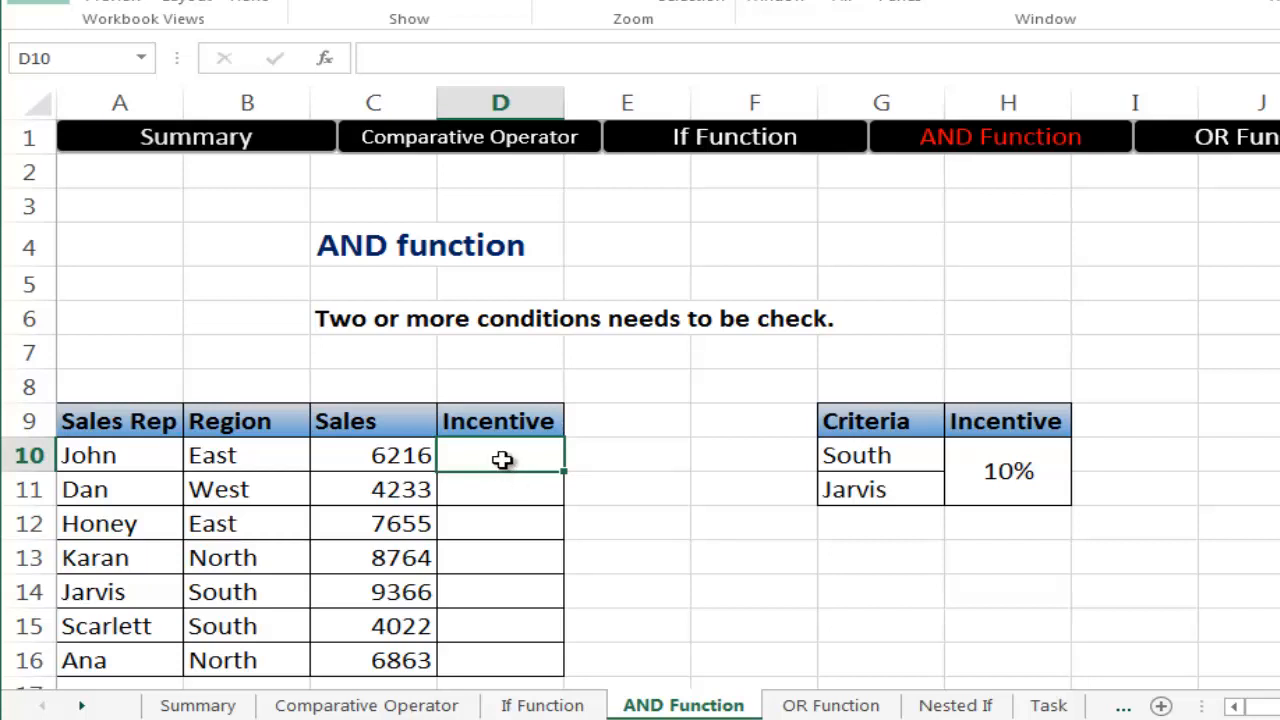
left_click(623, 455)
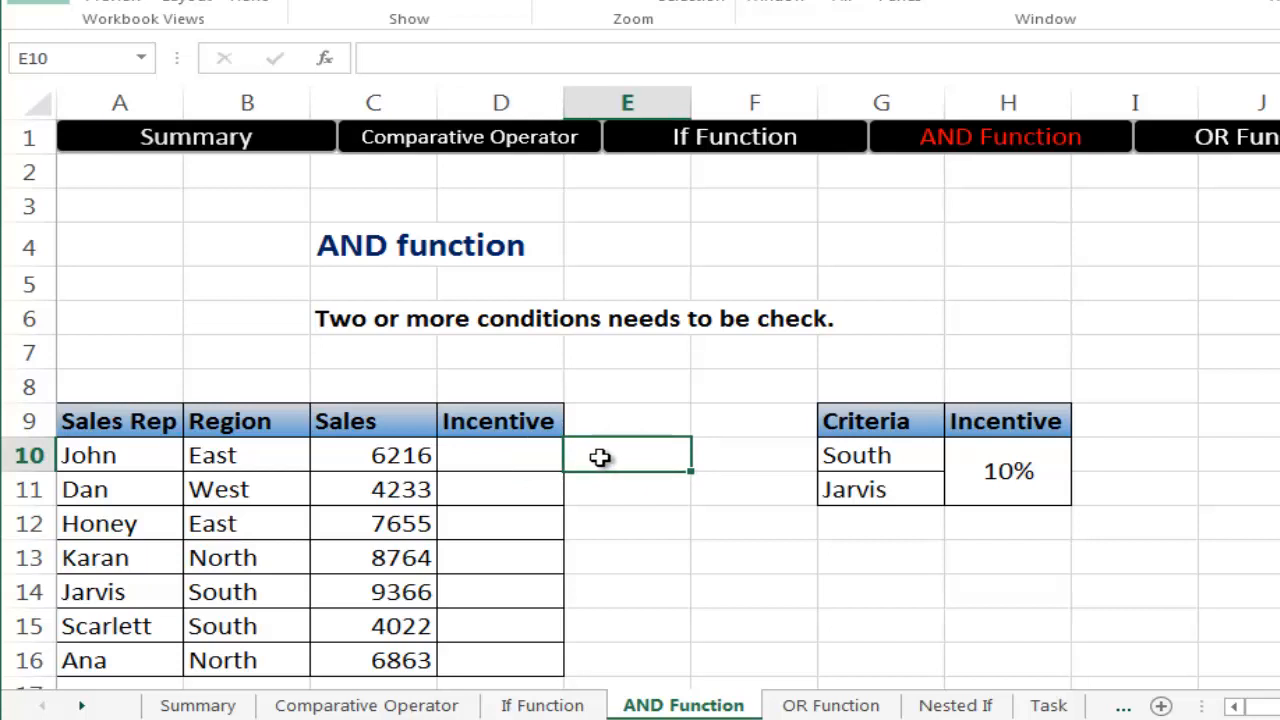
Step: Begin an AND formula in D10 with the first condition A10=$G$11, locking the criteria cell as an absolute reference
left_click(530, 460)
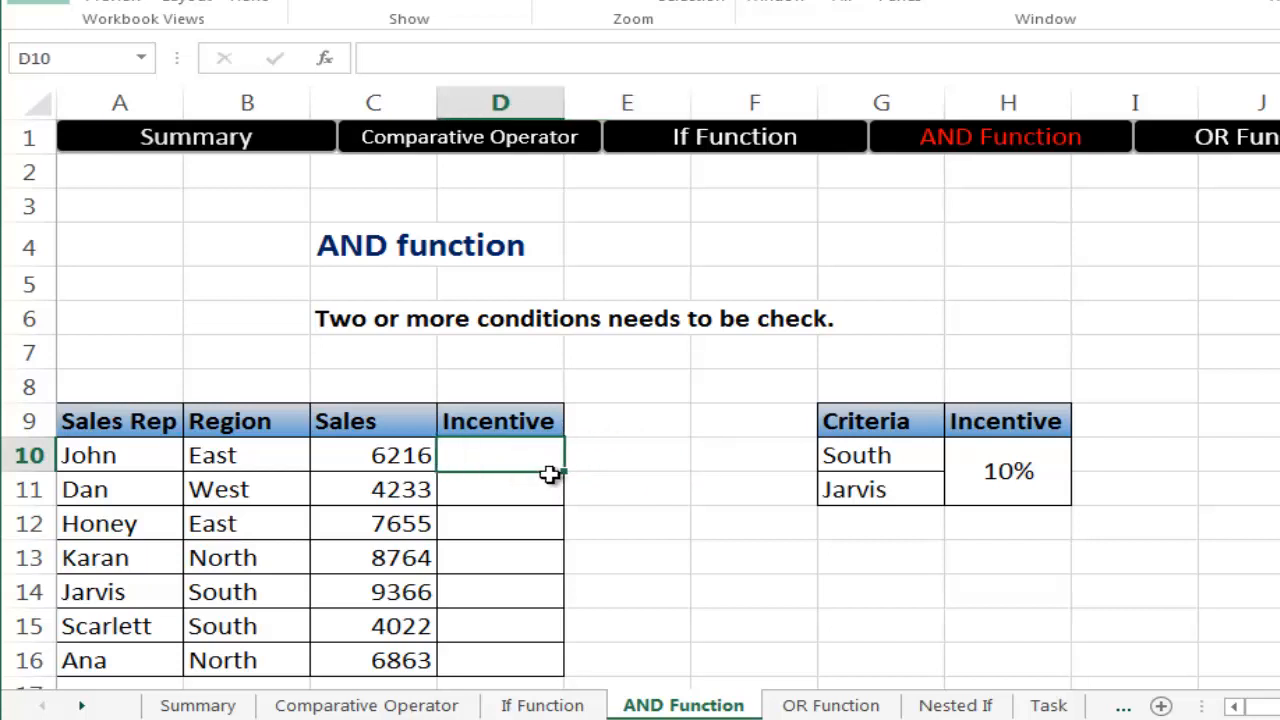
type("=")
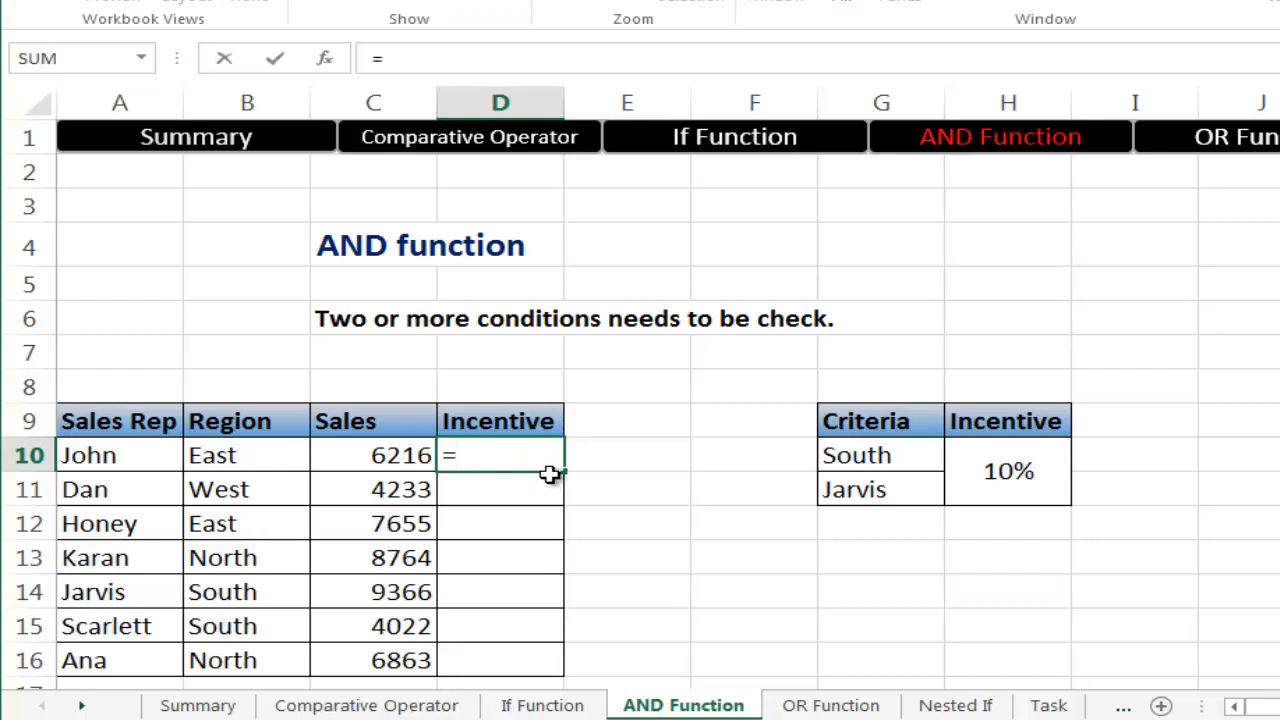
type("and")
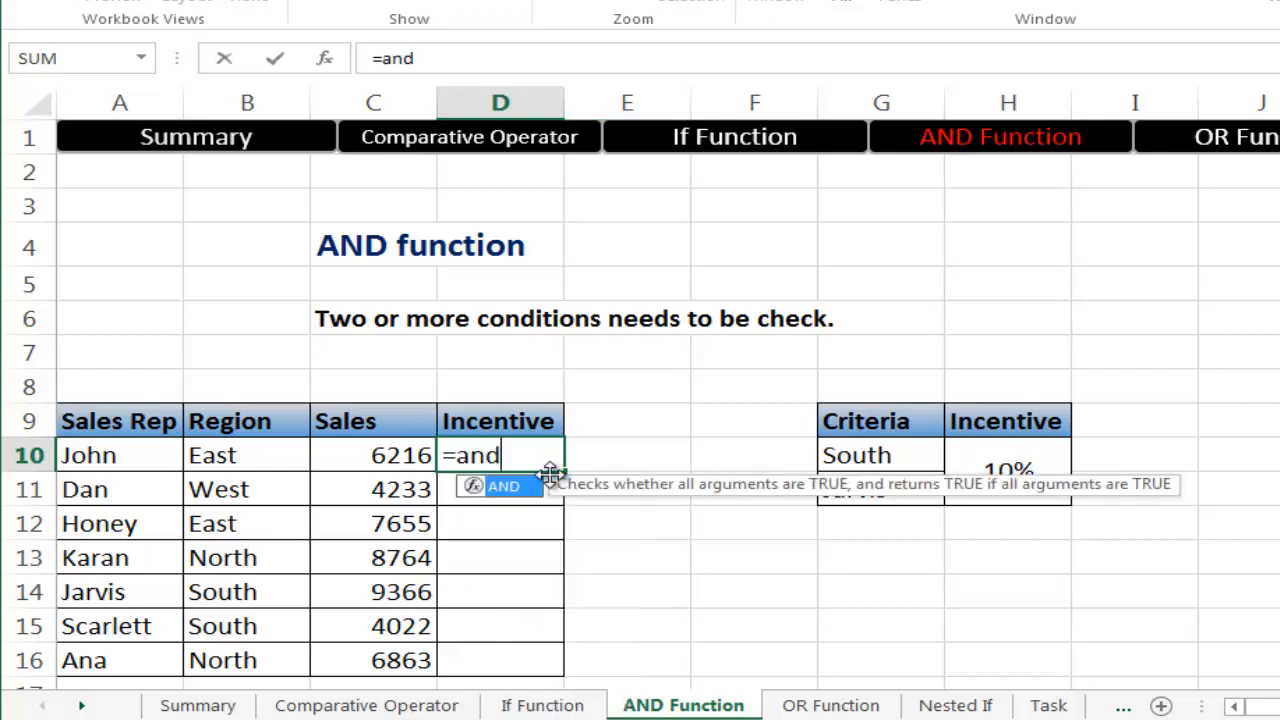
key("Tab")
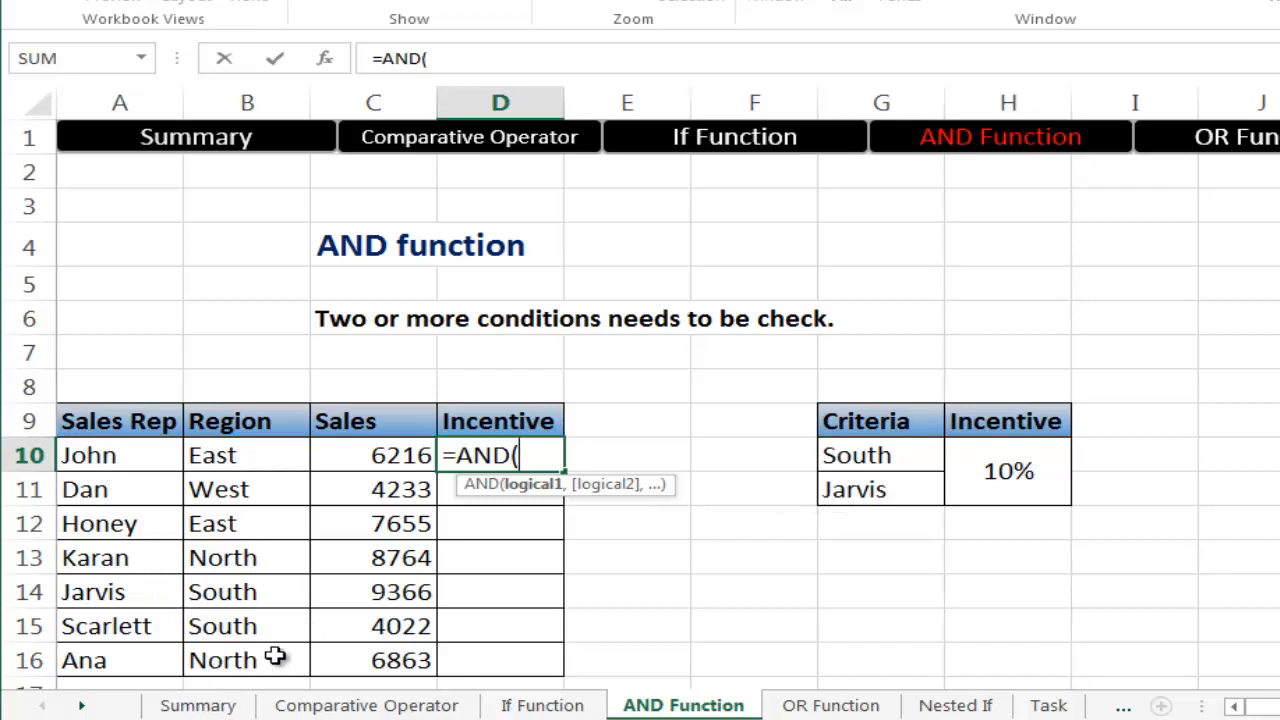
left_click(146, 455)
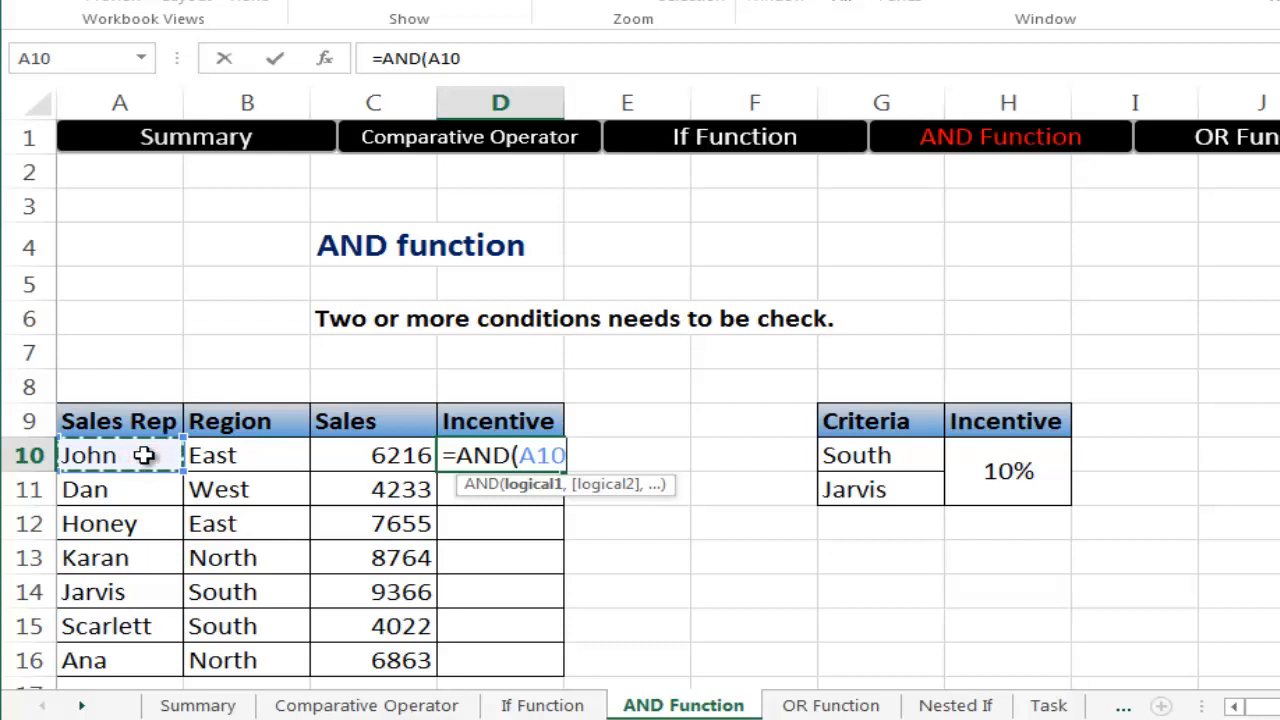
type("=")
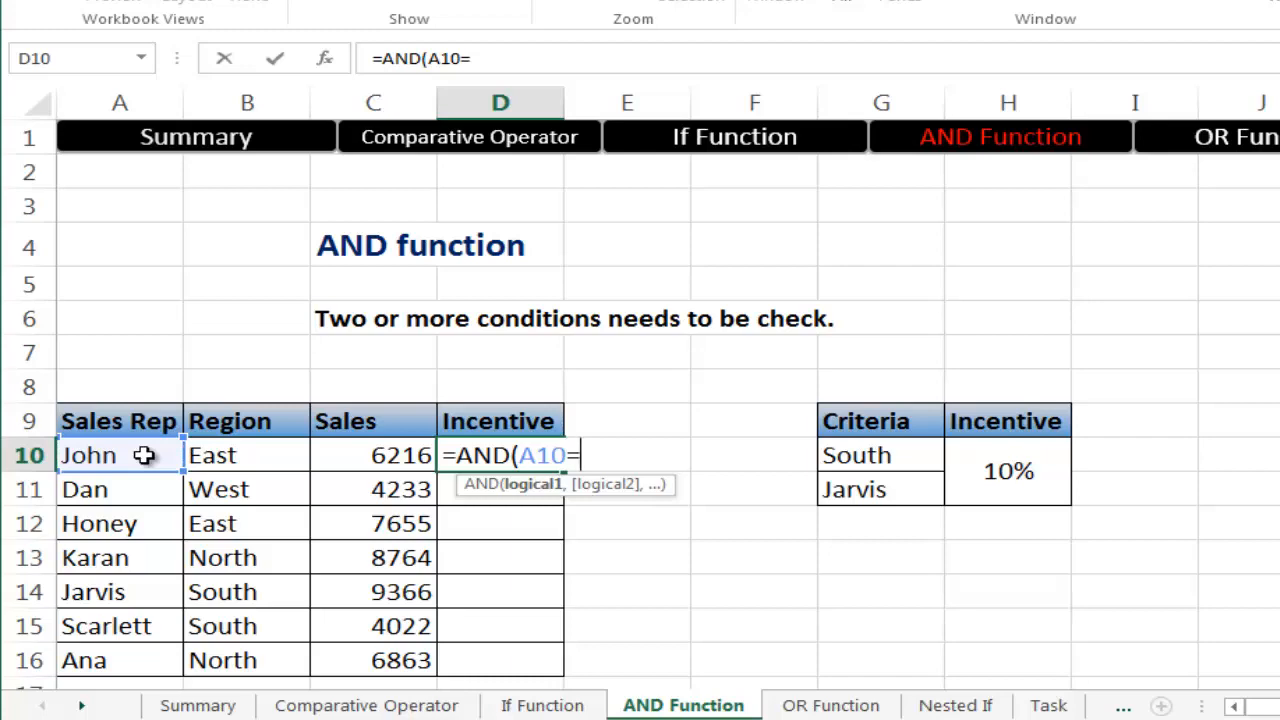
left_click(897, 490)
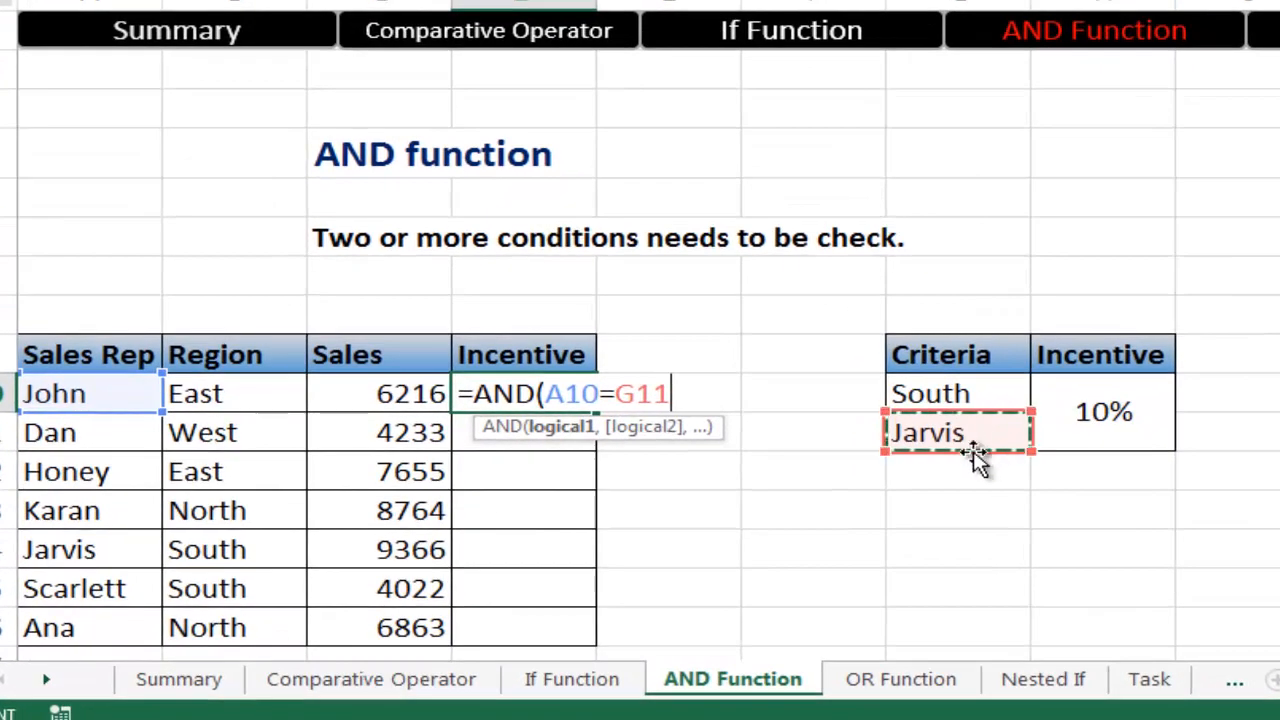
key("F4")
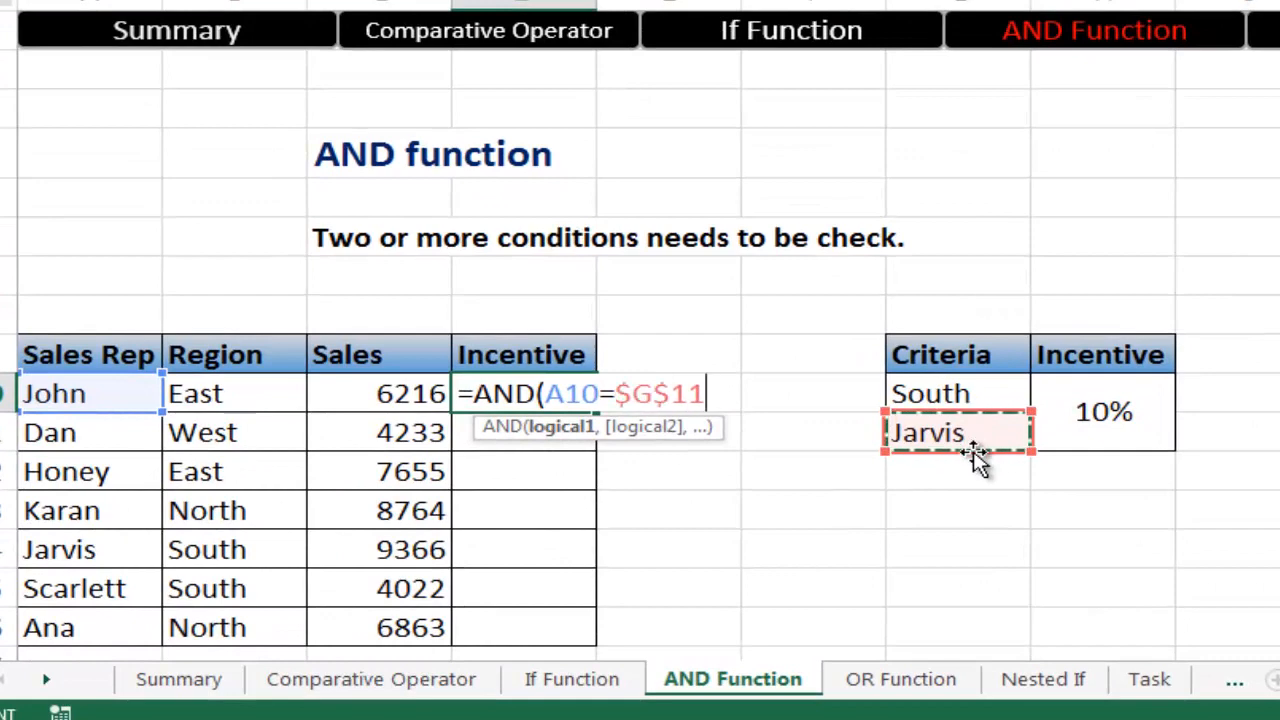
Step: Complete the AND formula in D10 with the second condition B10=$G$10, locking the criteria cell as an absolute reference
type(",")
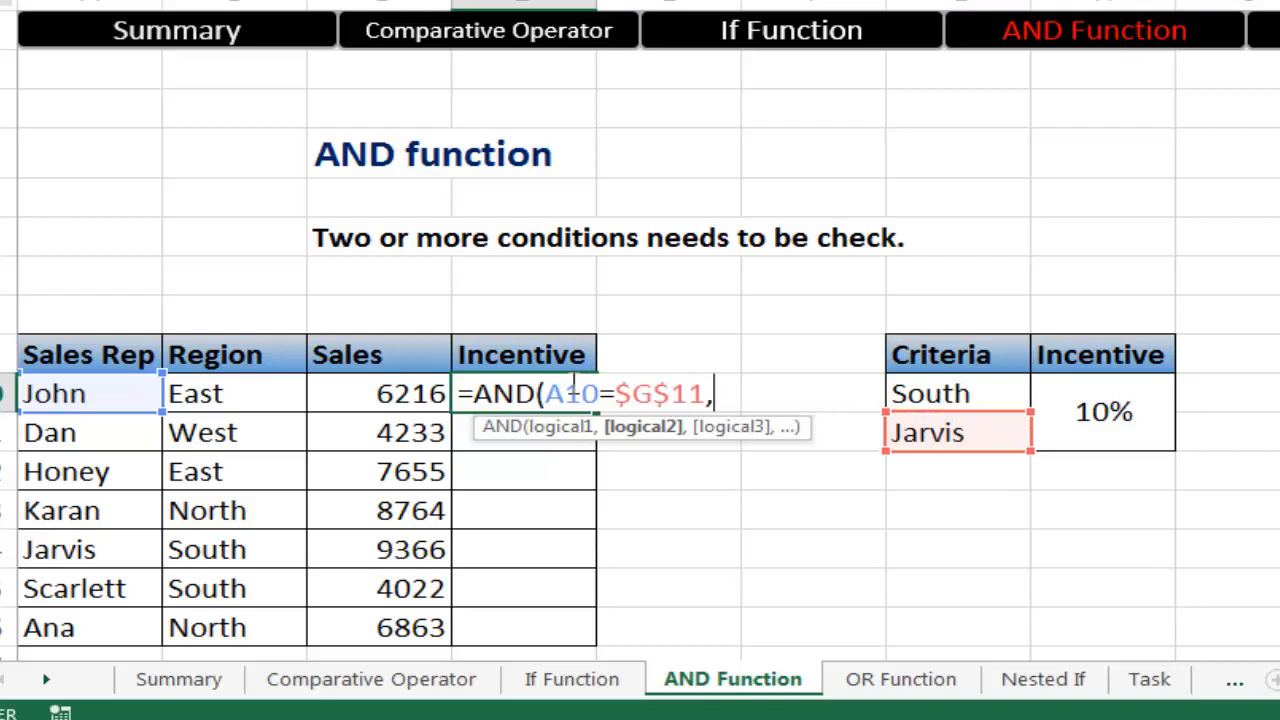
left_click(206, 396)
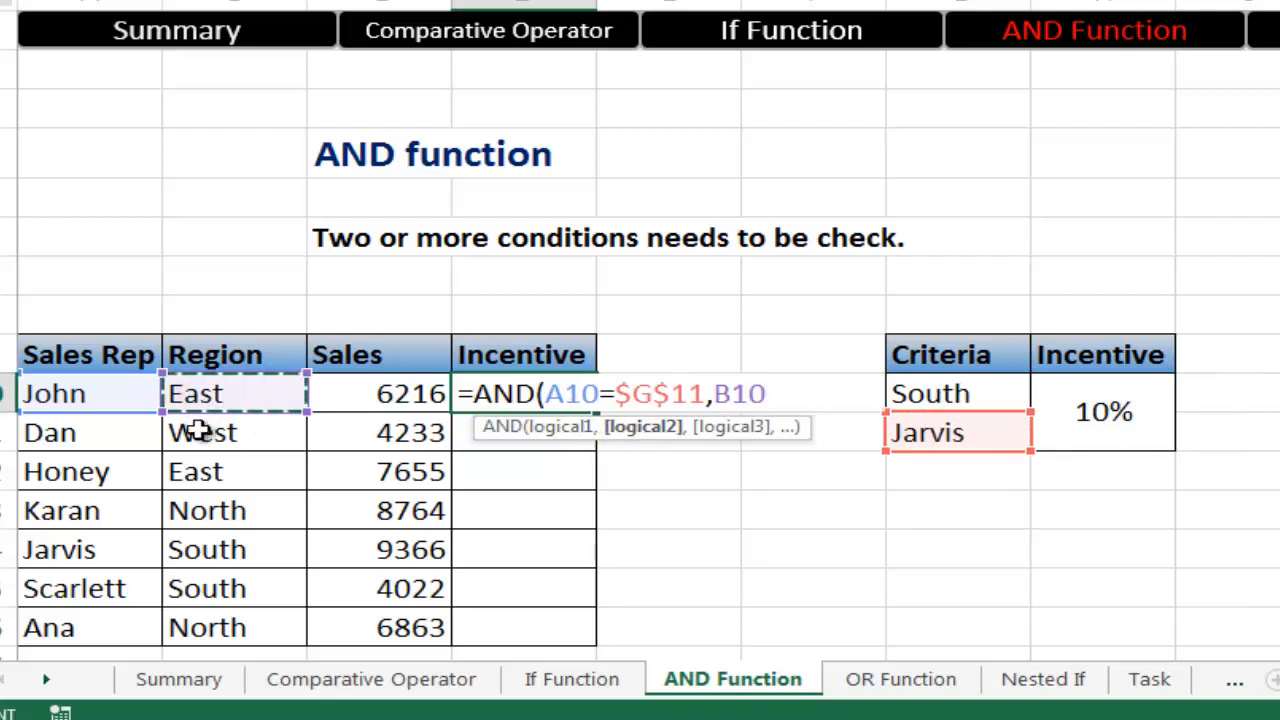
type("=")
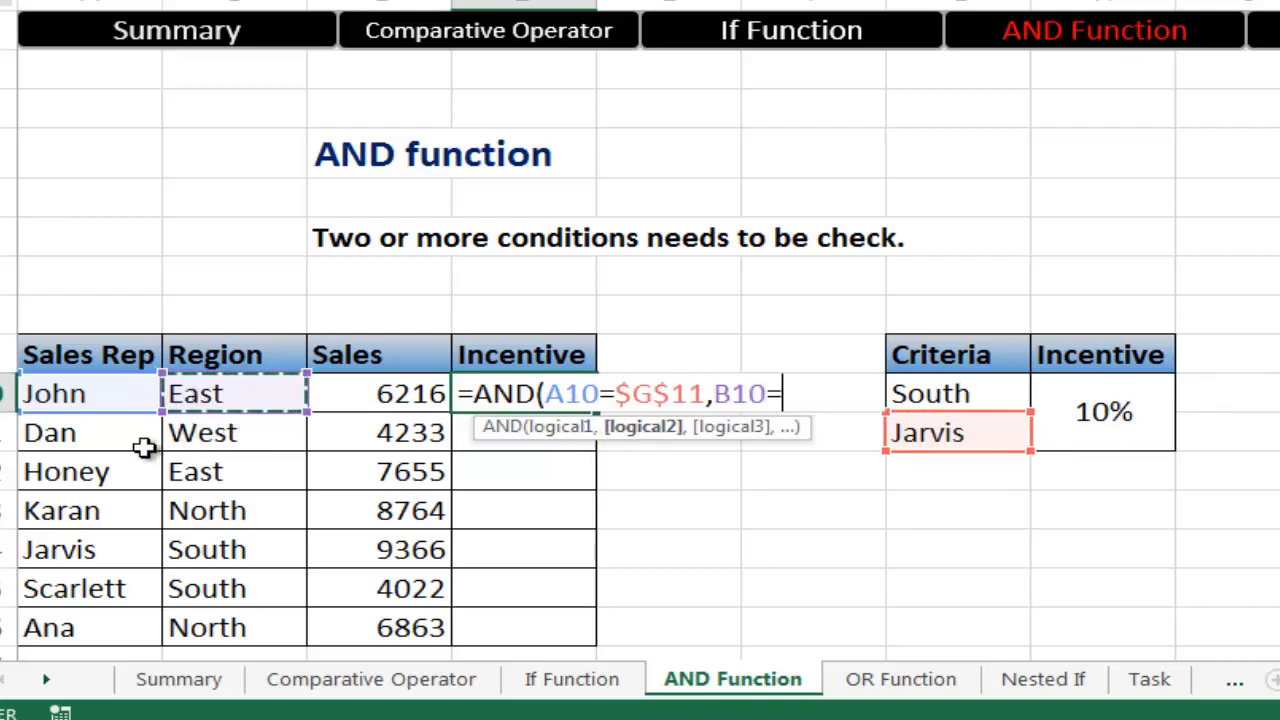
left_click(995, 400)
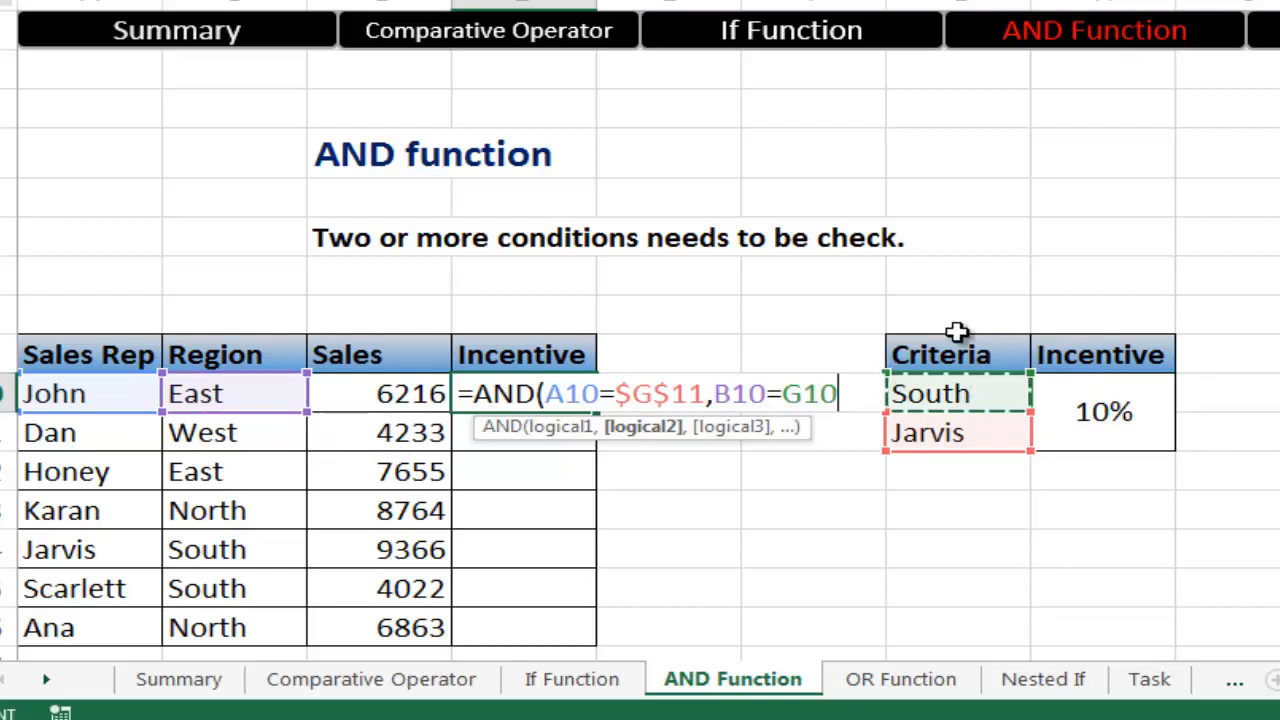
key("F4")
key("F4")
key("F4")
key("F4")
key("F4")
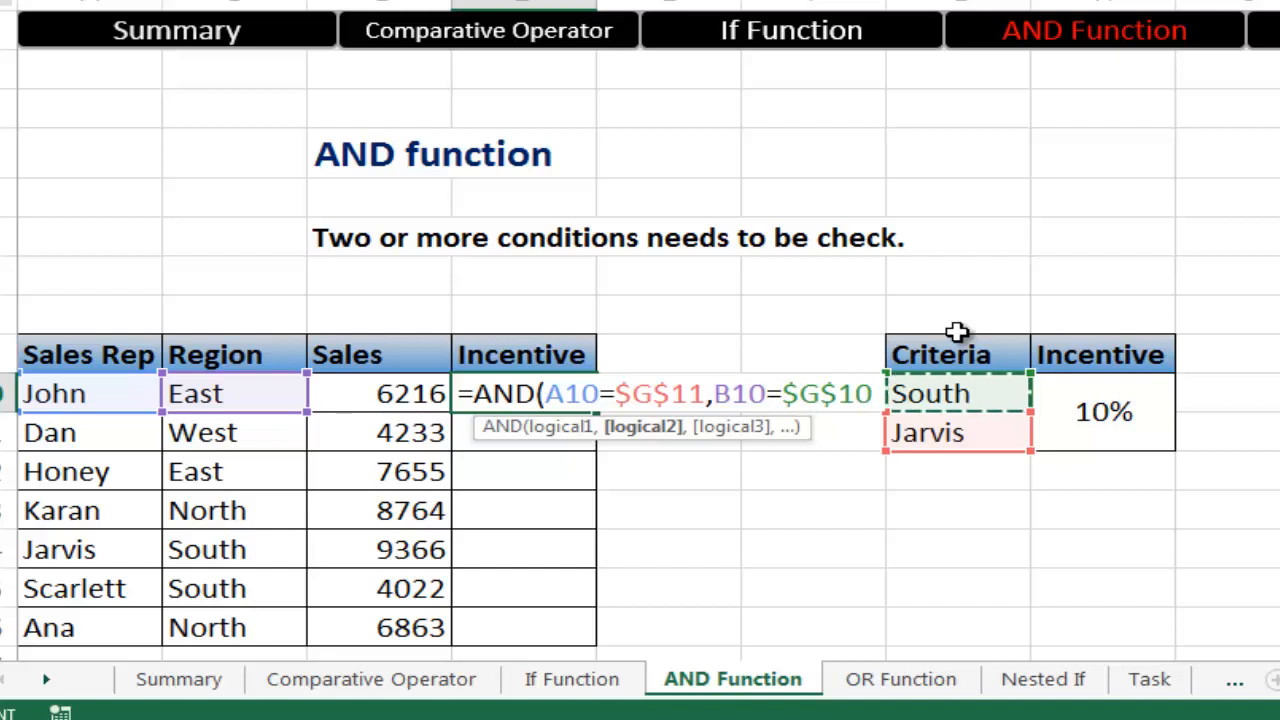
type(")")
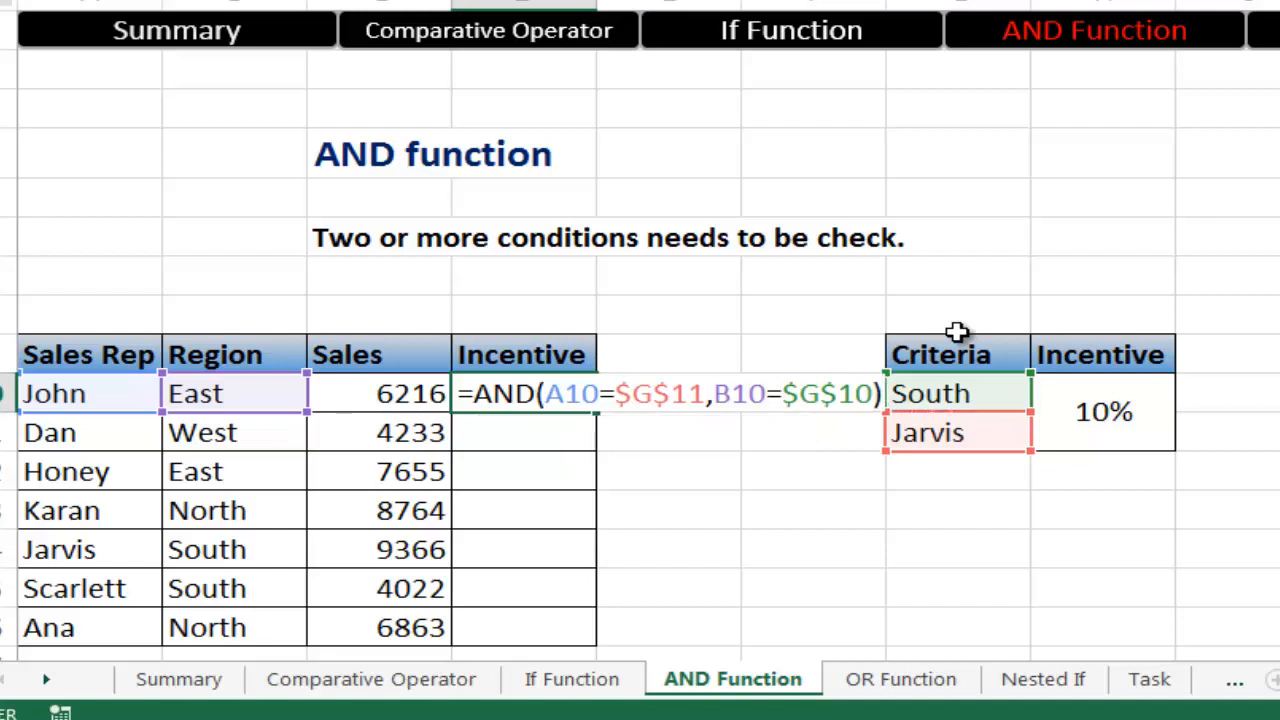
key("Return")
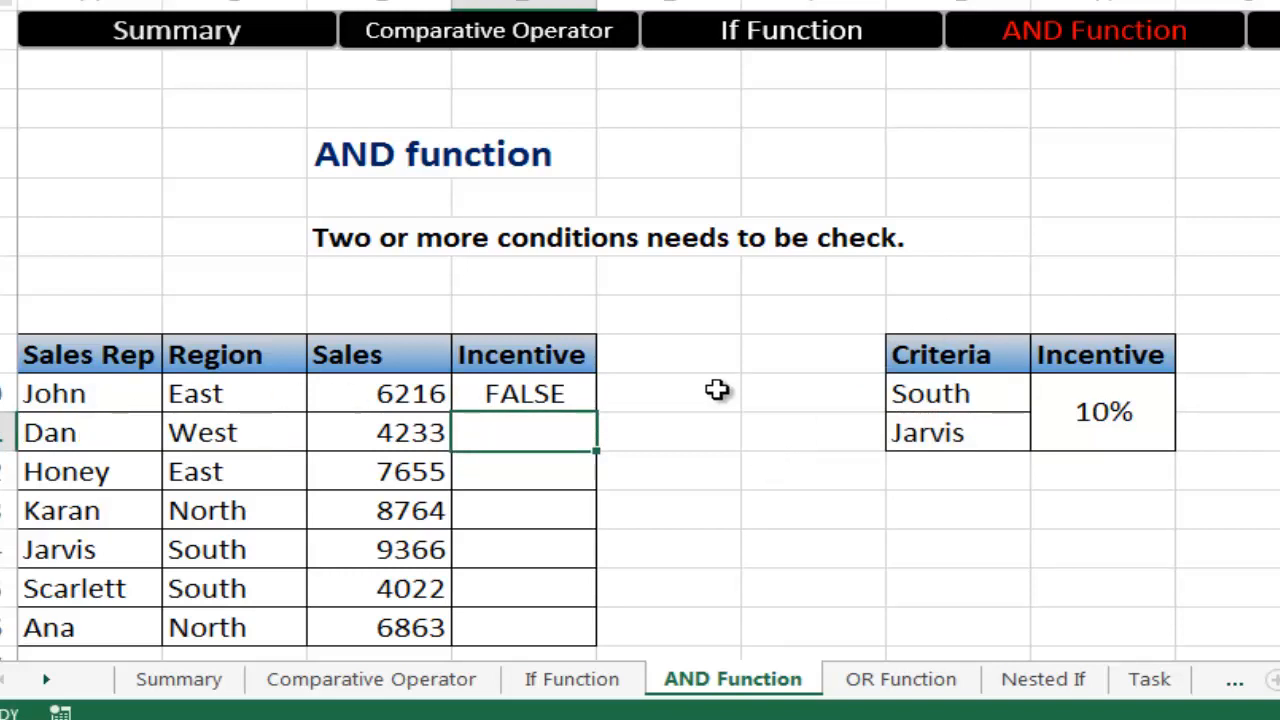
Step: Check the first record's sales rep and region, and fill the AND formula from D10 down to D16
left_click(188, 392)
left_click(72, 391)
left_click(232, 391)
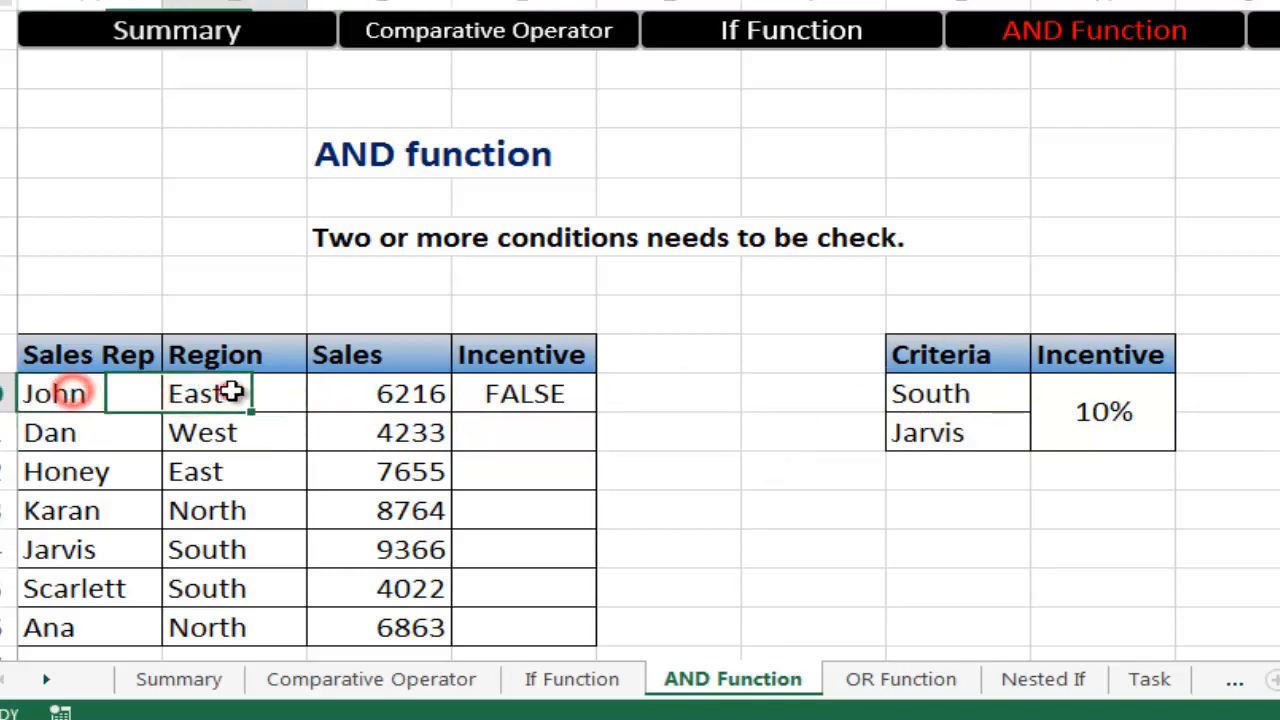
left_click(550, 392)
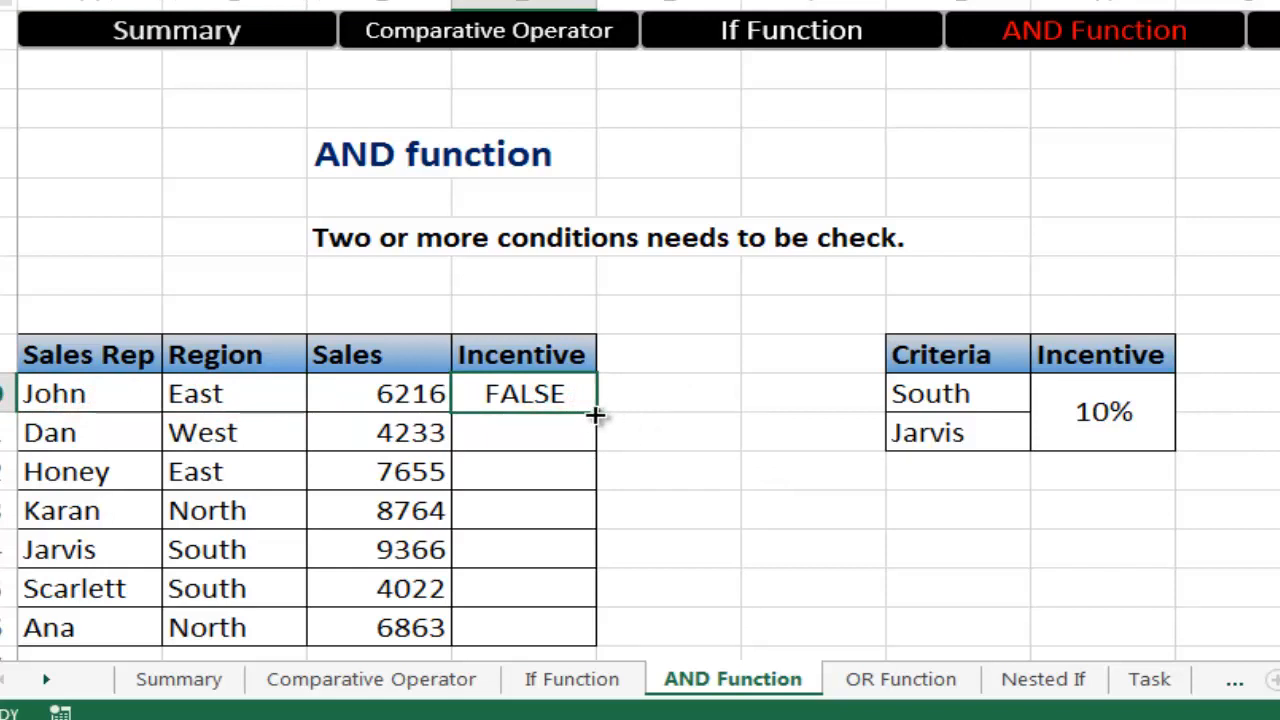
left_click_drag(595, 413, 595, 645)
Step: Examine the row 14 record, comparing its sales rep and region with its AND result
left_click_drag(110, 552, 510, 546)
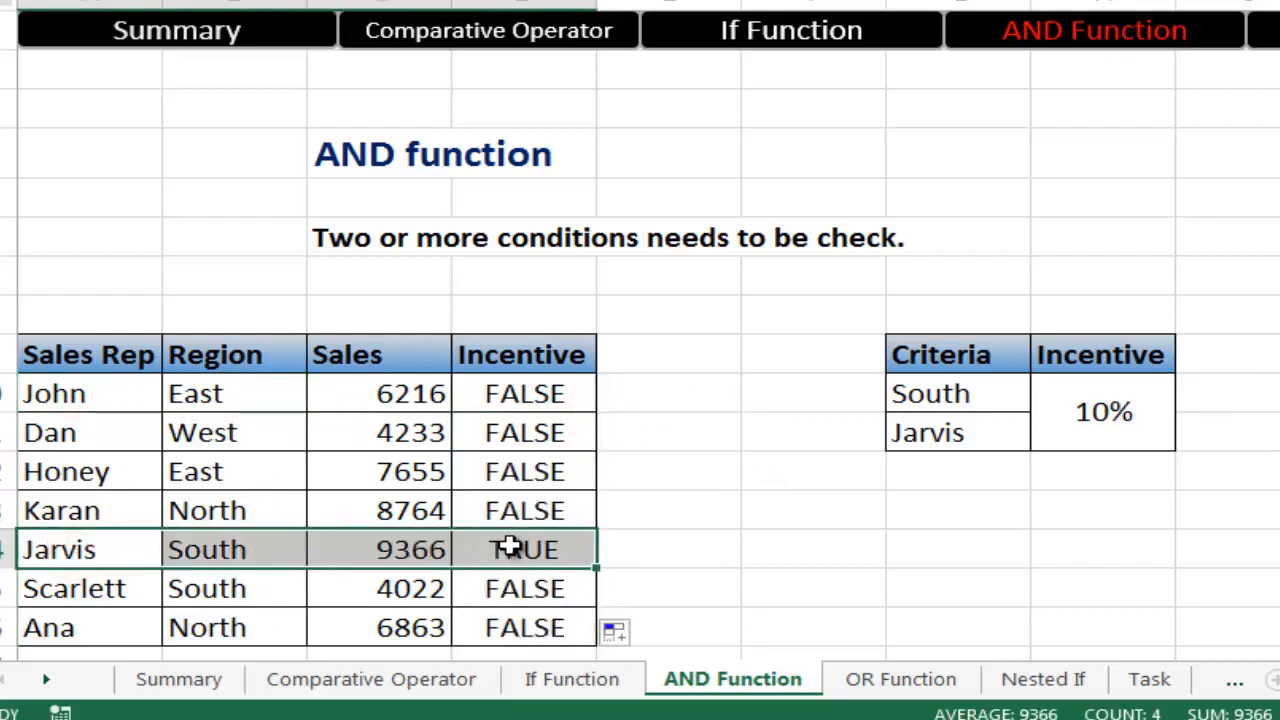
left_click(420, 549)
left_click(567, 553)
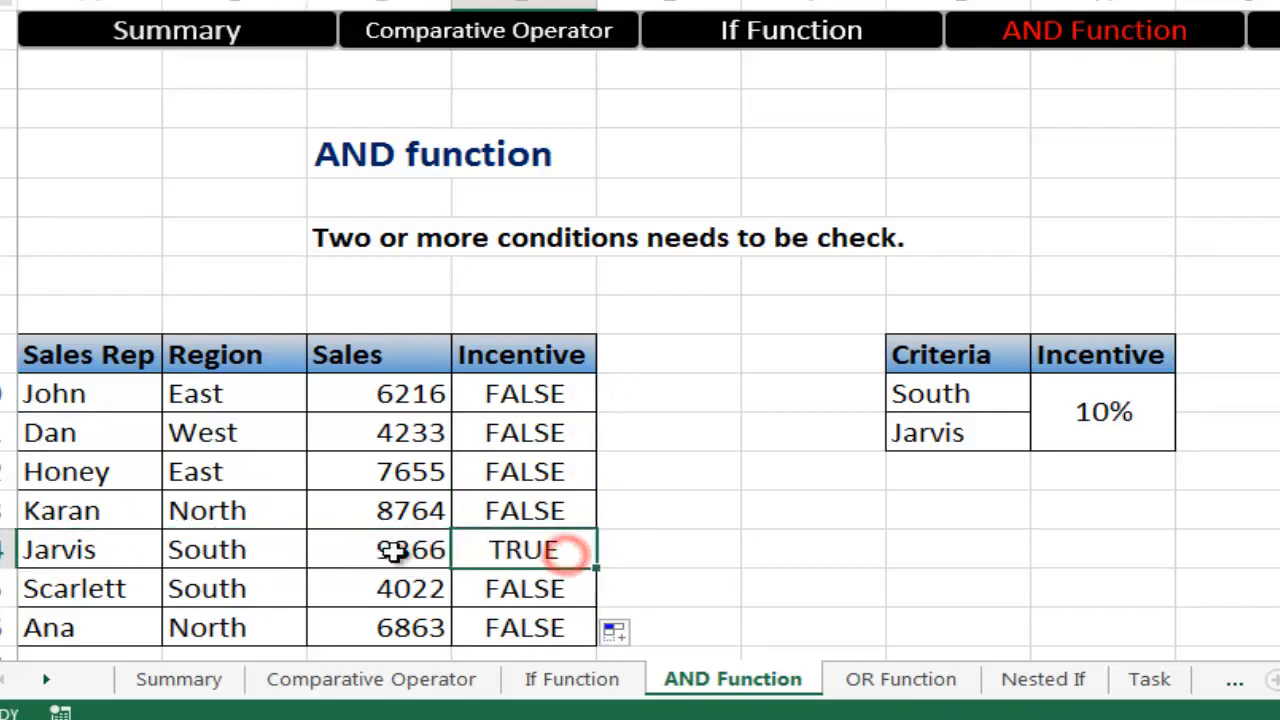
left_click(97, 546)
left_click(185, 547)
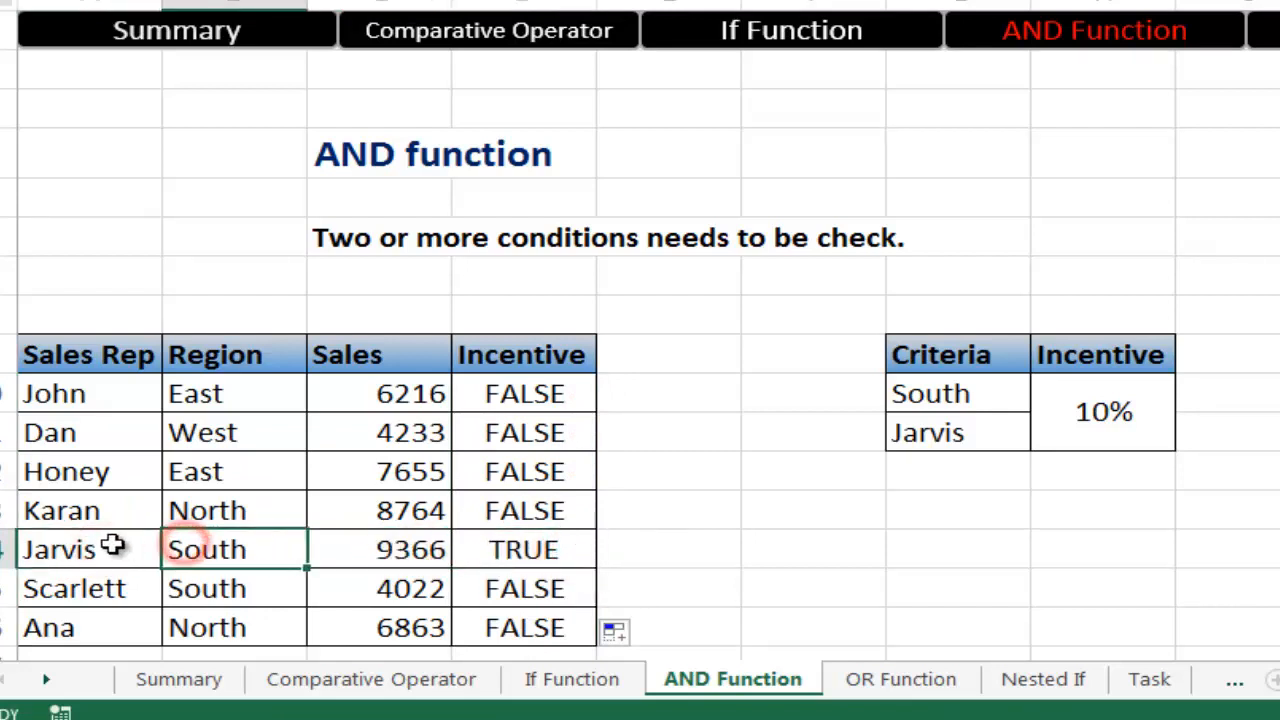
left_click(110, 544)
left_click(102, 349)
left_click(97, 546)
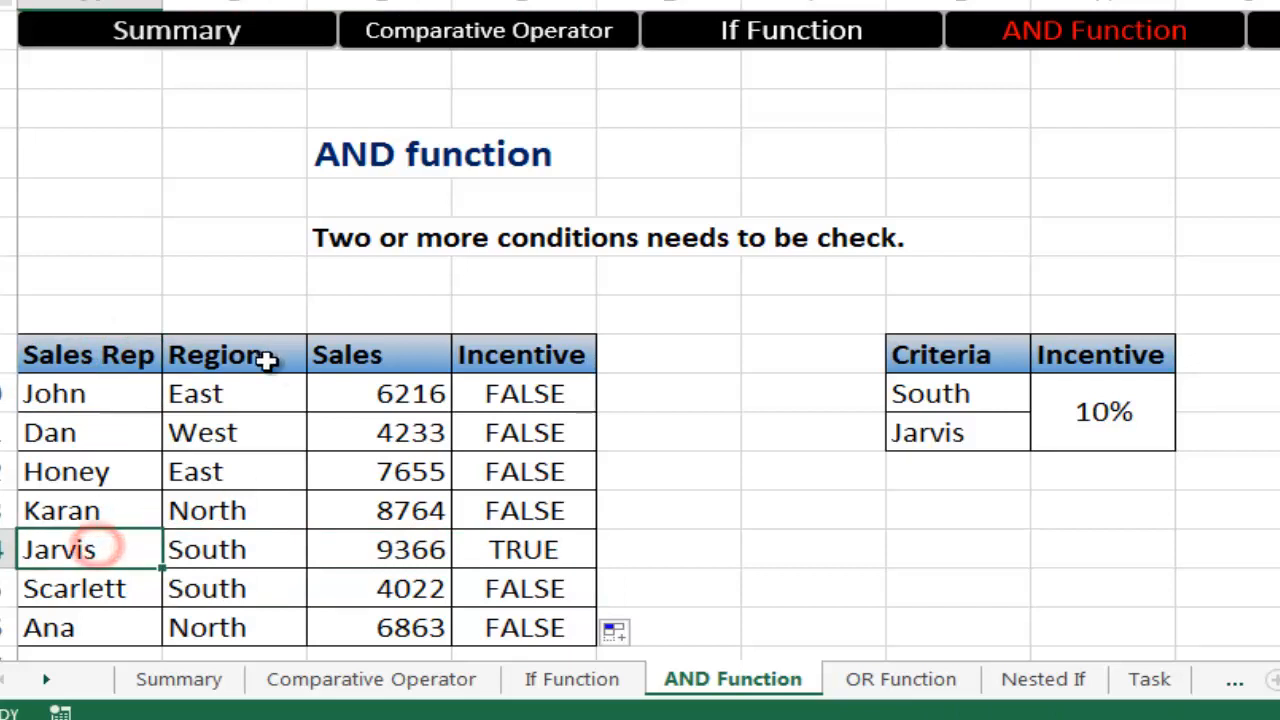
left_click(237, 545)
Step: Wrap the AND formula in D10 in an IF function so that it serves as the logical test
left_click(567, 396)
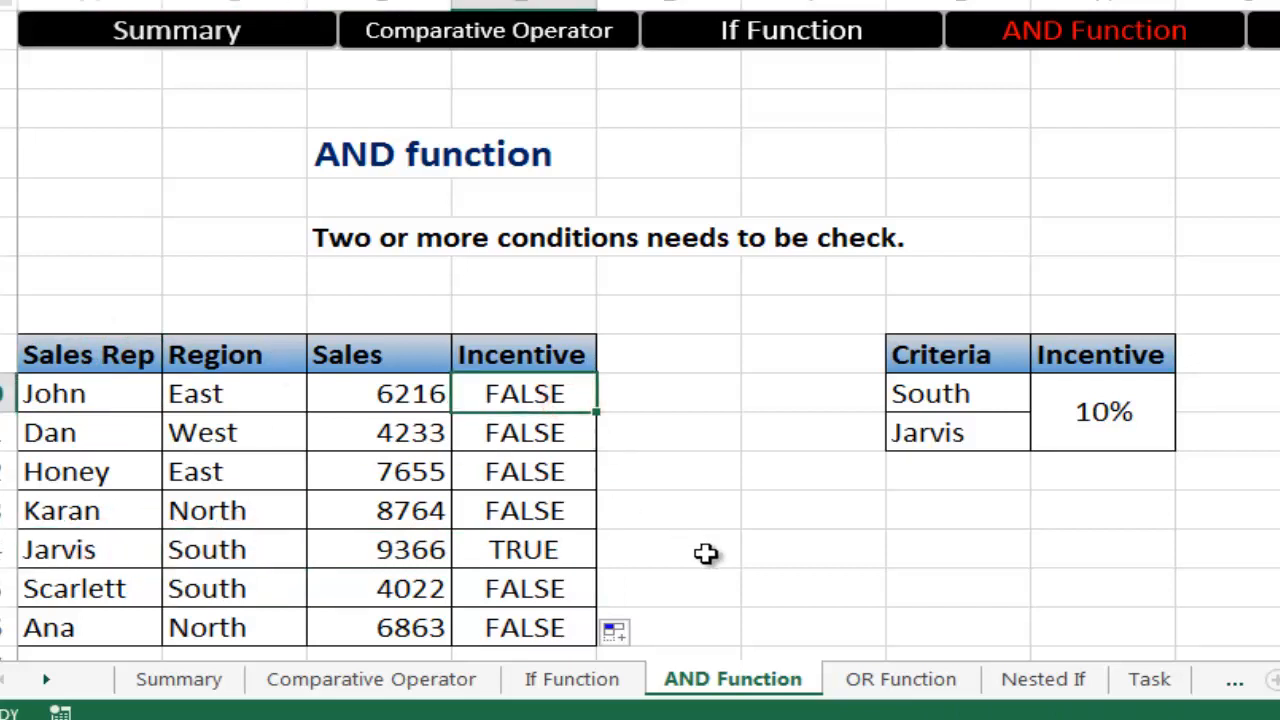
key("F2")
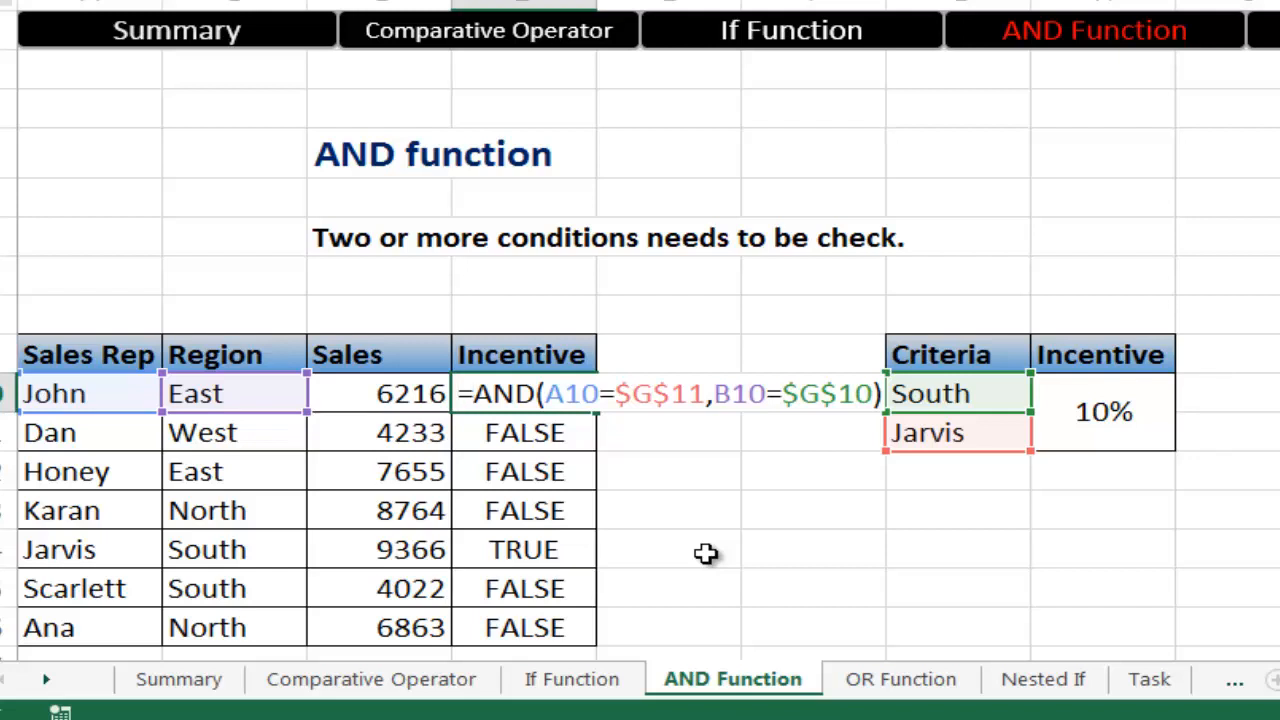
type("if")
key("Tab")
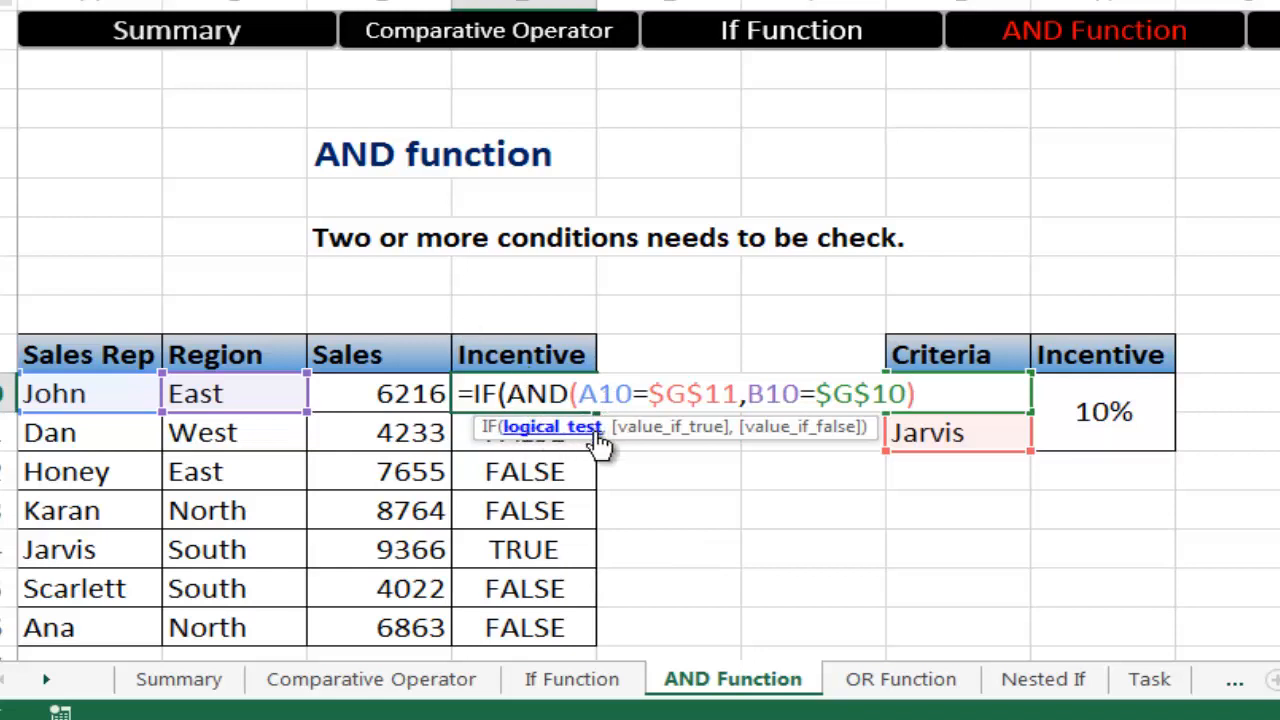
type("),")
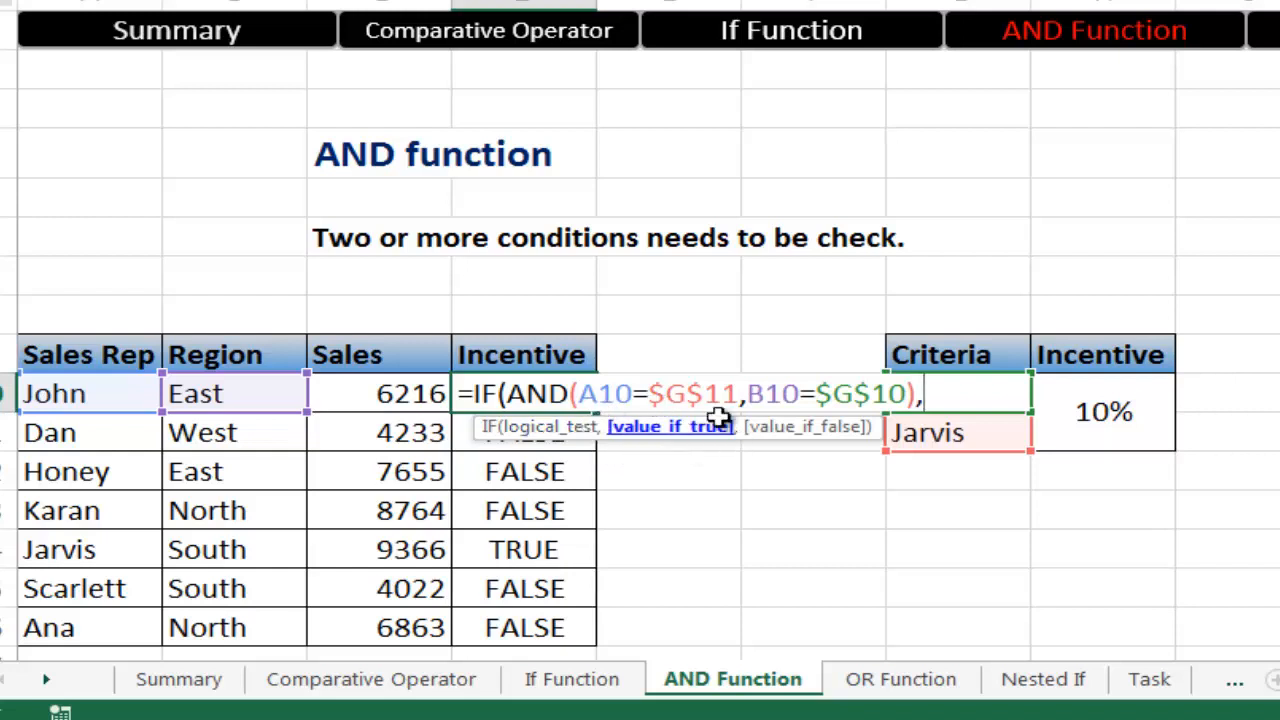
Step: Finish the D10 IF formula with C10*$H$10 if true and 0 if false, and fill it down to D16
left_click(425, 398)
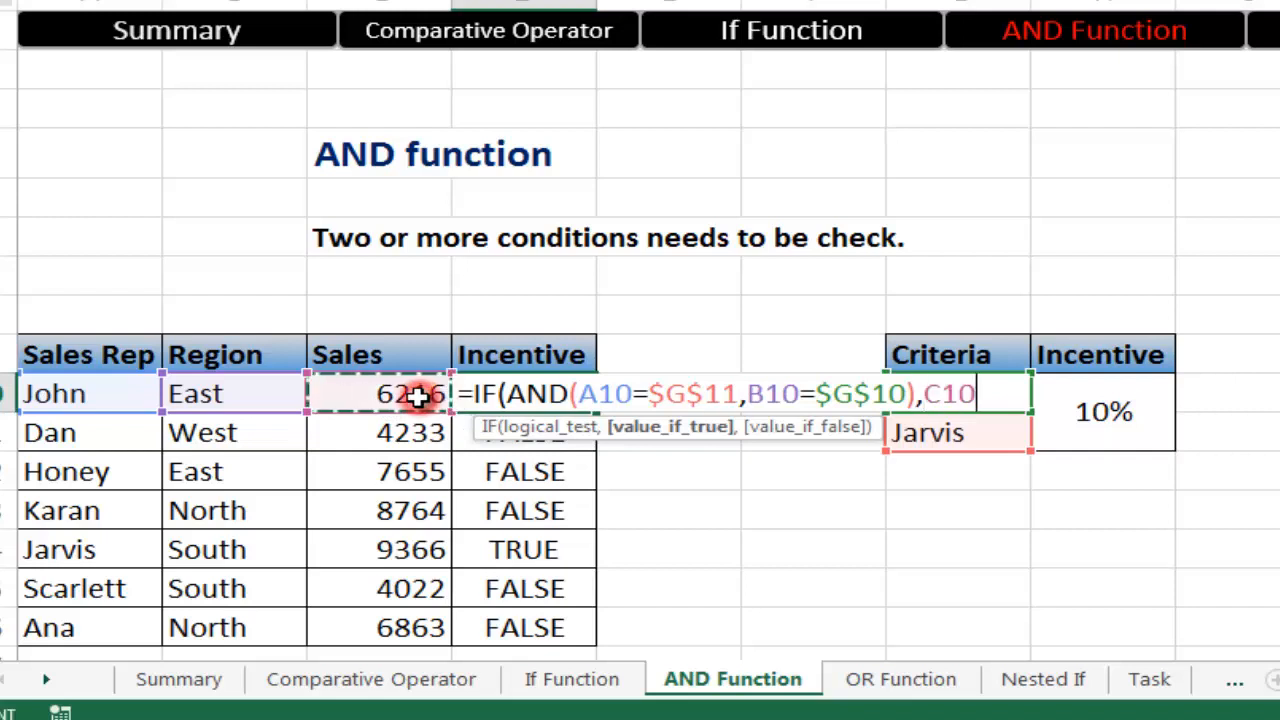
type("*")
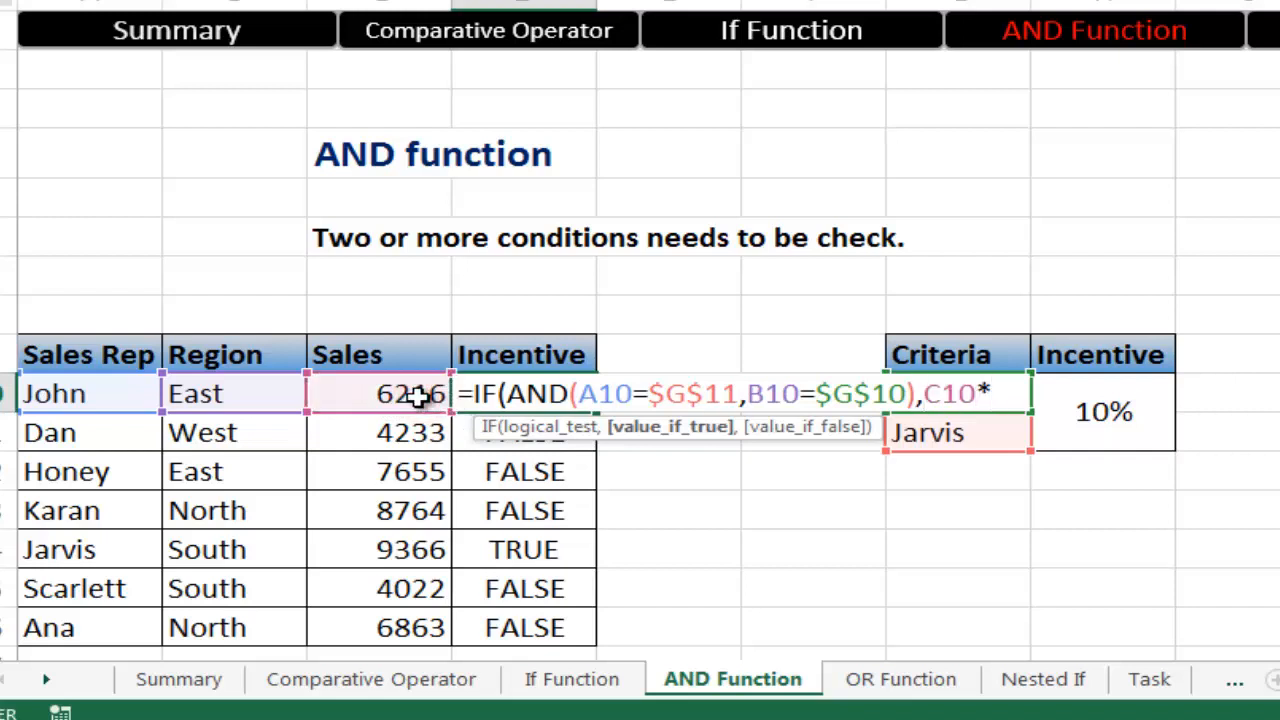
left_click(1107, 385)
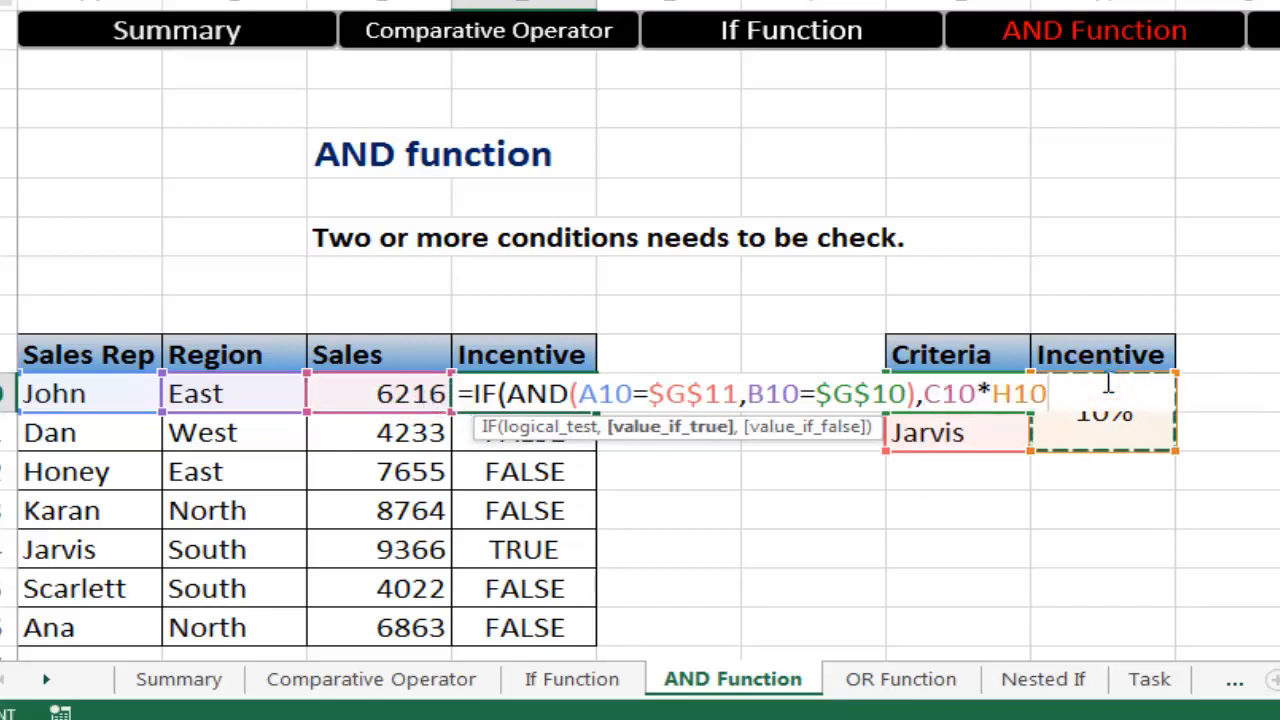
key("F4")
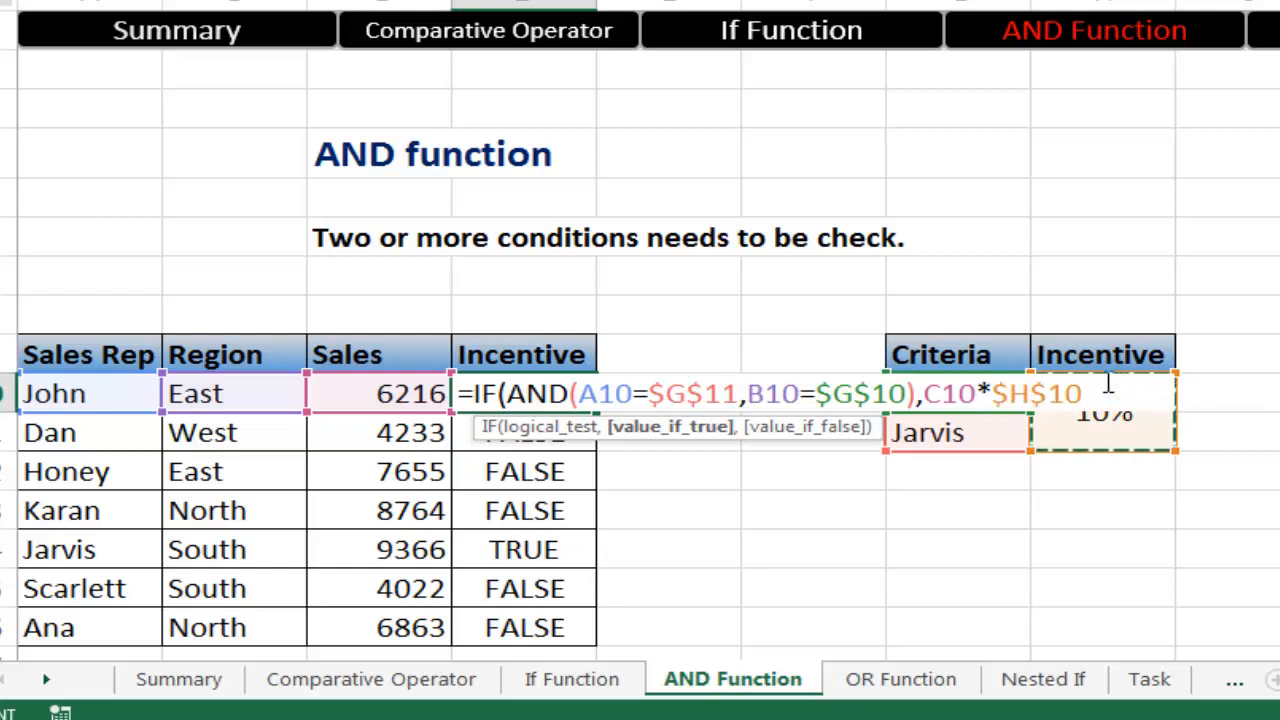
type(",")
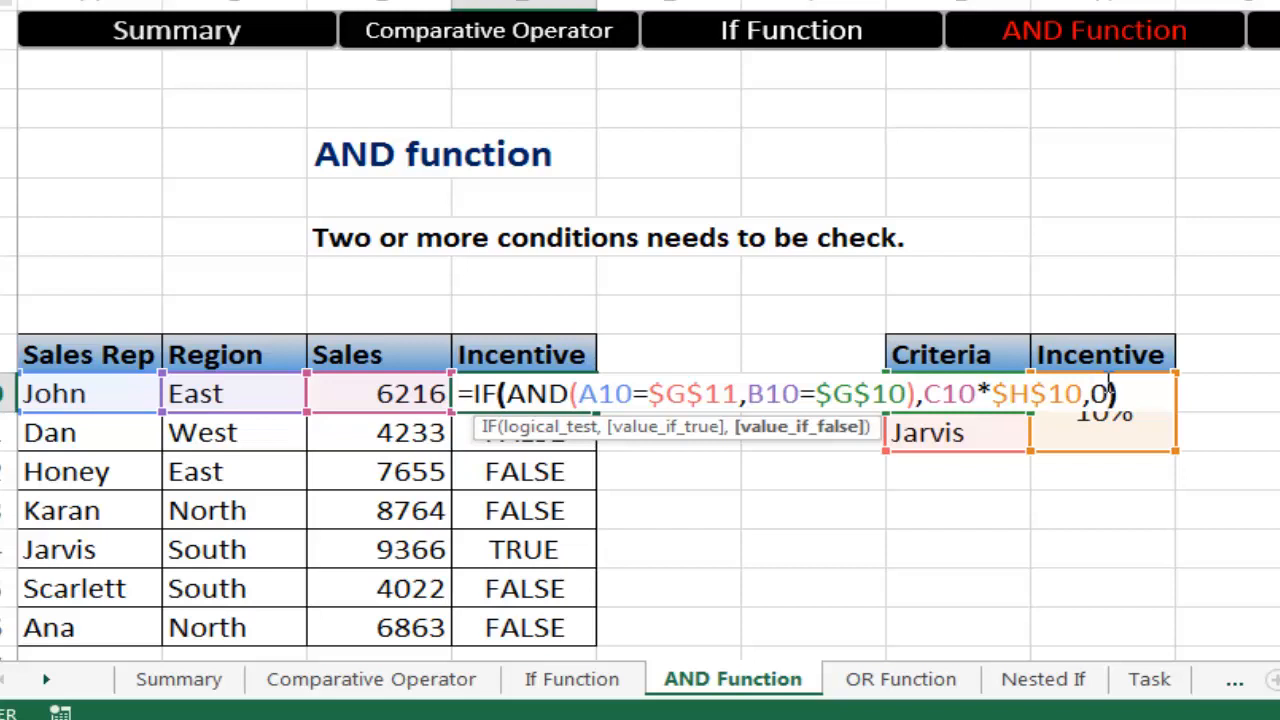
type("0)")
key("Return")
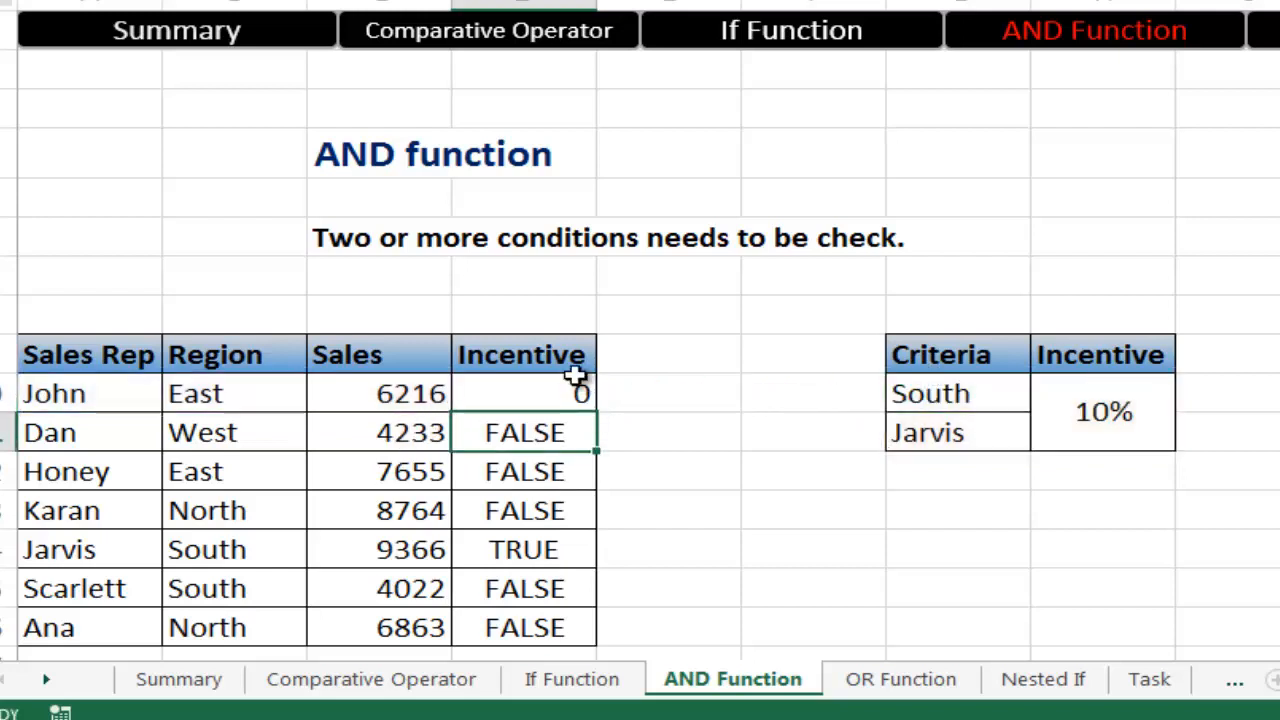
left_click(580, 380)
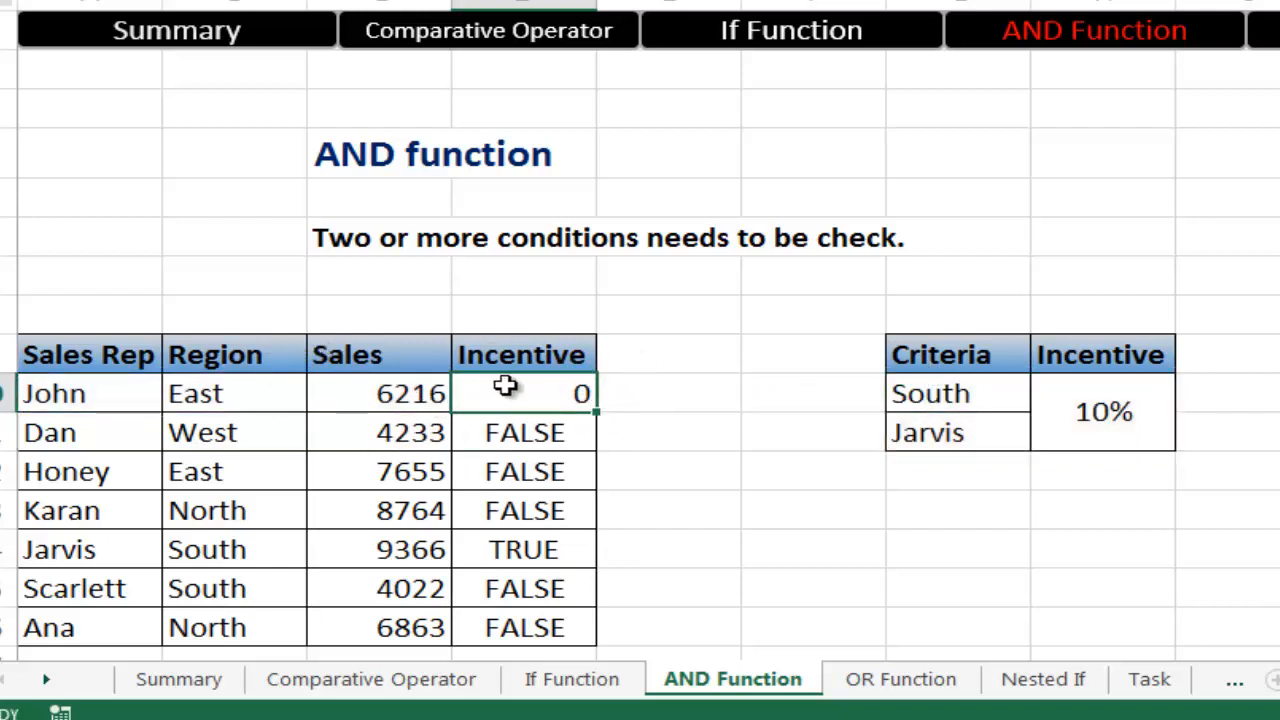
double_click(595, 410)
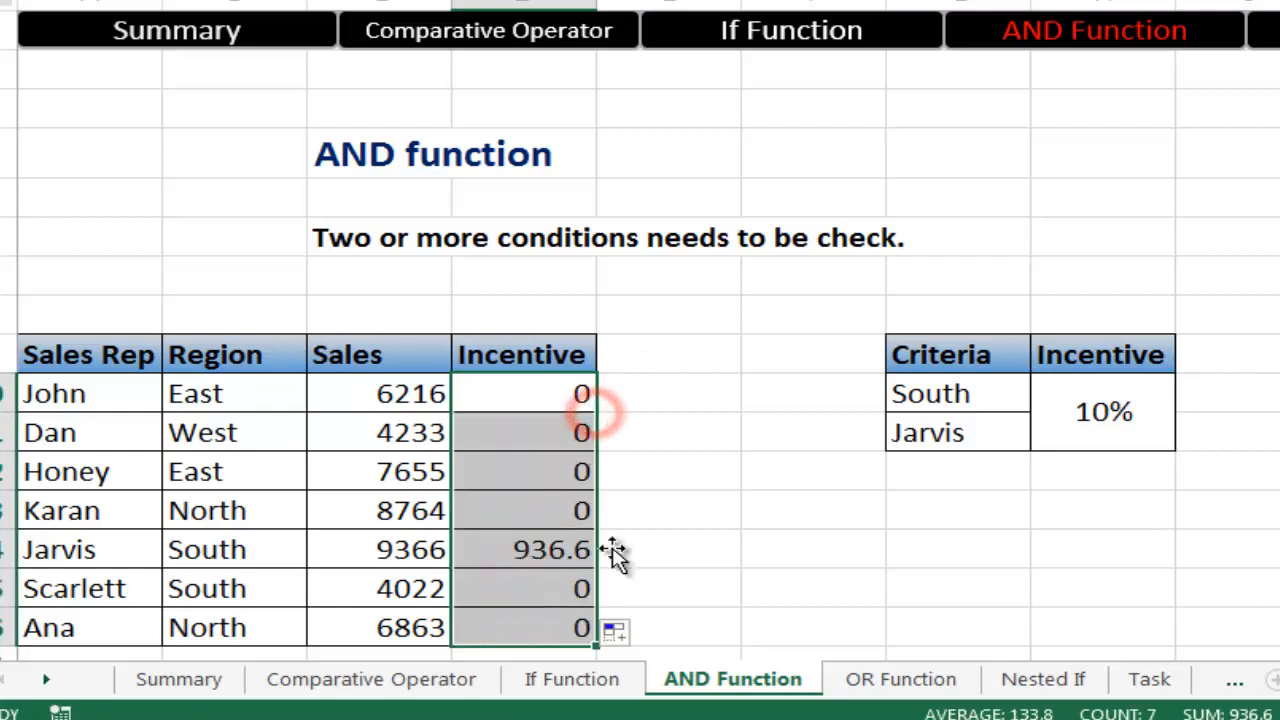
Step: Inspect the IF and AND formula in D14 and review that record's rep, region, sales and incentive
double_click(583, 552)
left_click_drag(582, 552, 457, 558)
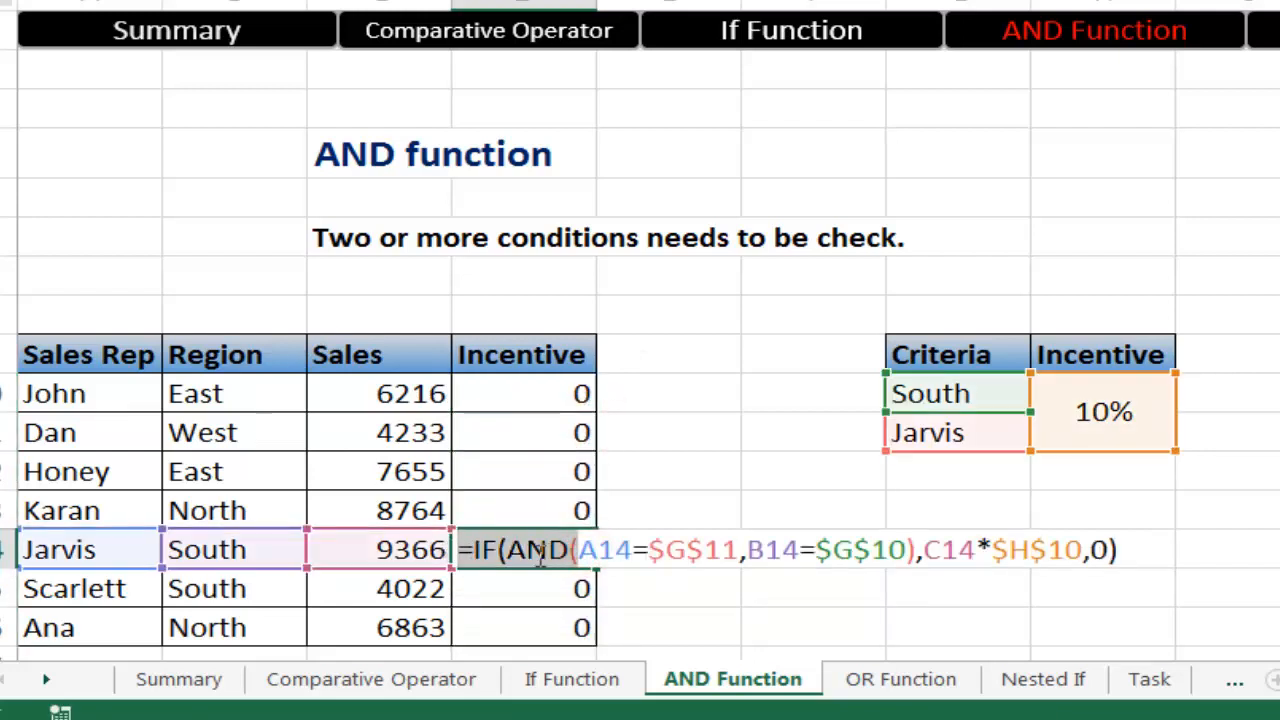
key("Escape")
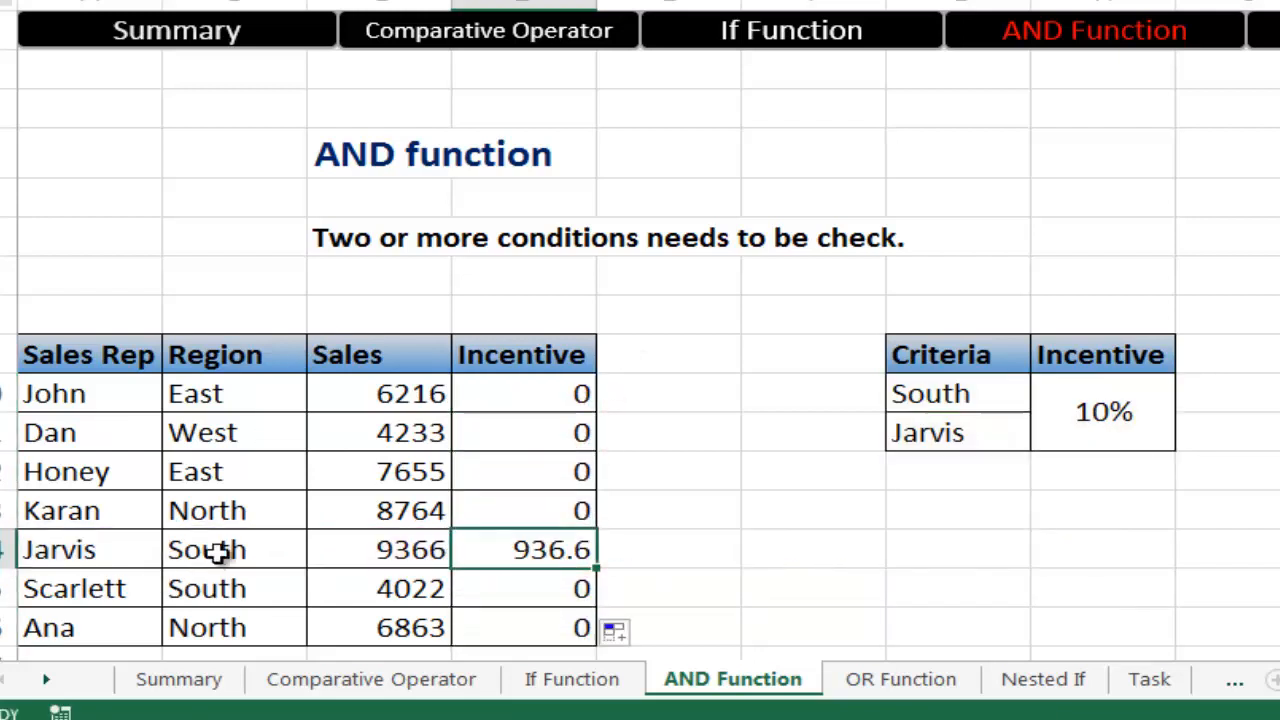
left_click(178, 551)
left_click_drag(122, 549, 480, 540)
left_click(550, 546)
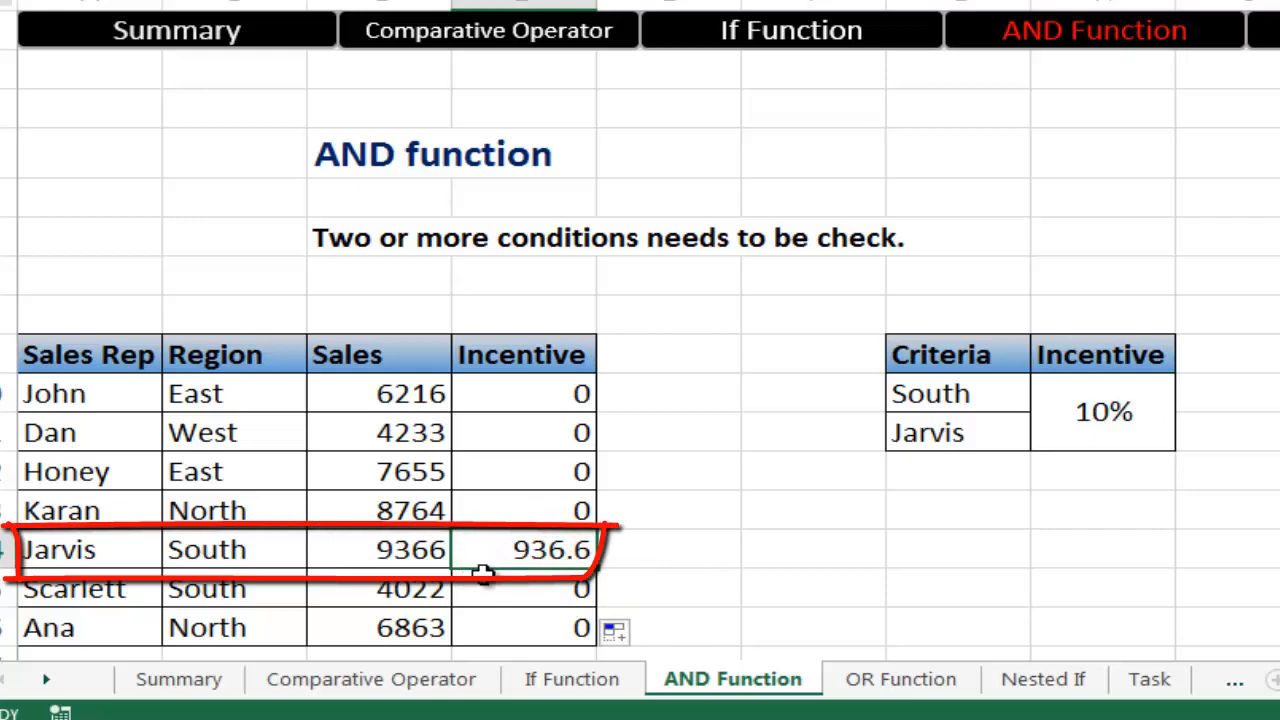
Step: Go to the OR Function sheet and select the blank cell below its description
left_click(913, 697)
left_click(682, 688)
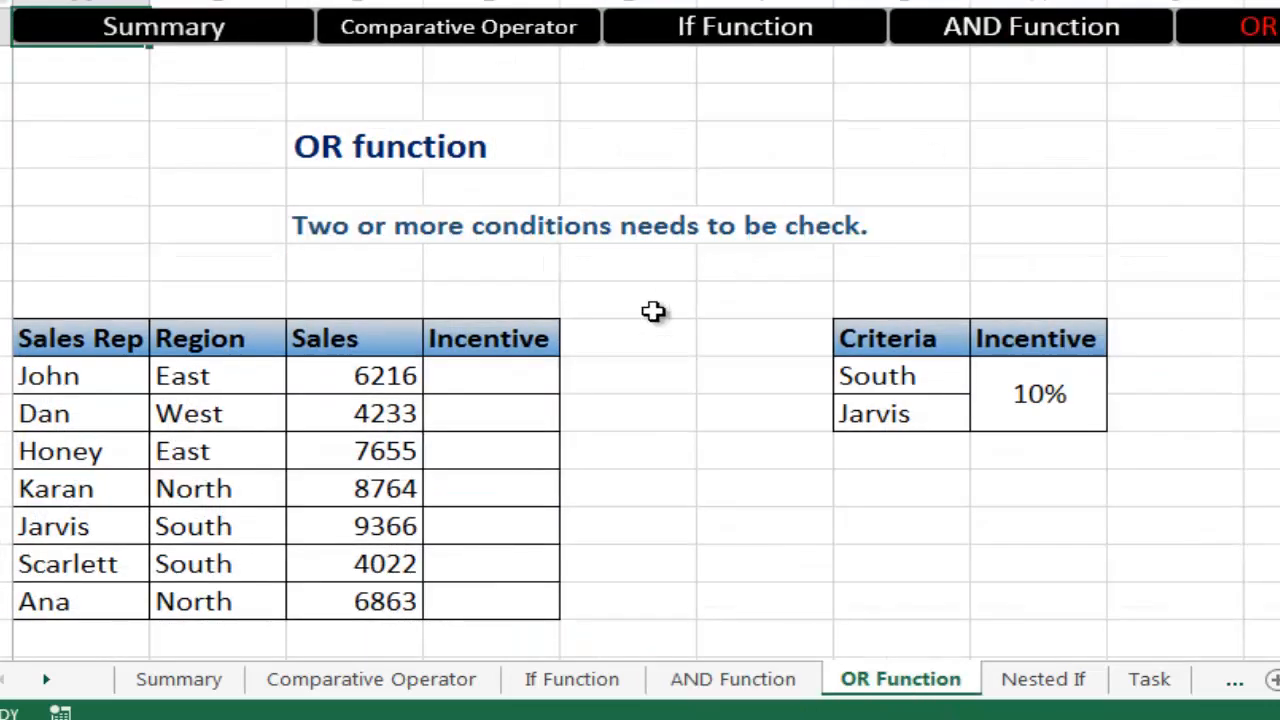
left_click(654, 308)
left_click(329, 265)
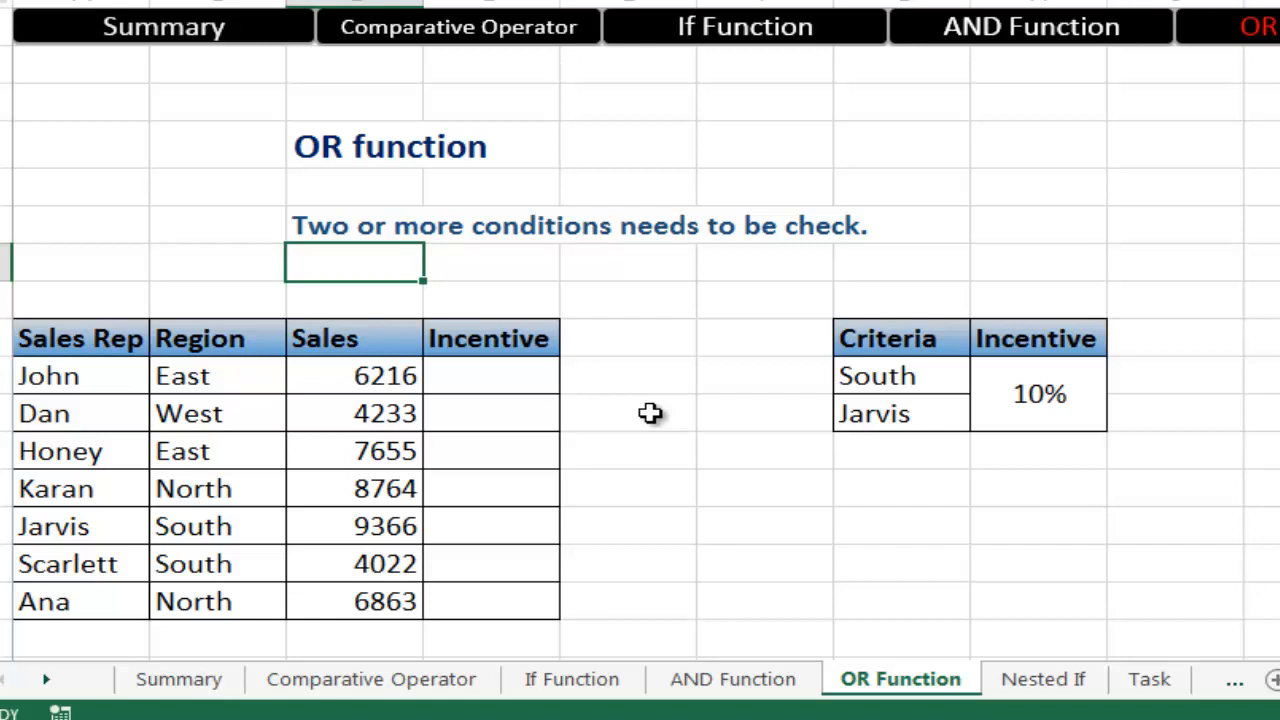
Step: Start an OR formula in D10 with A10=$G$11 as its first condition, using an absolute reference for the rep criterion
left_click(455, 381)
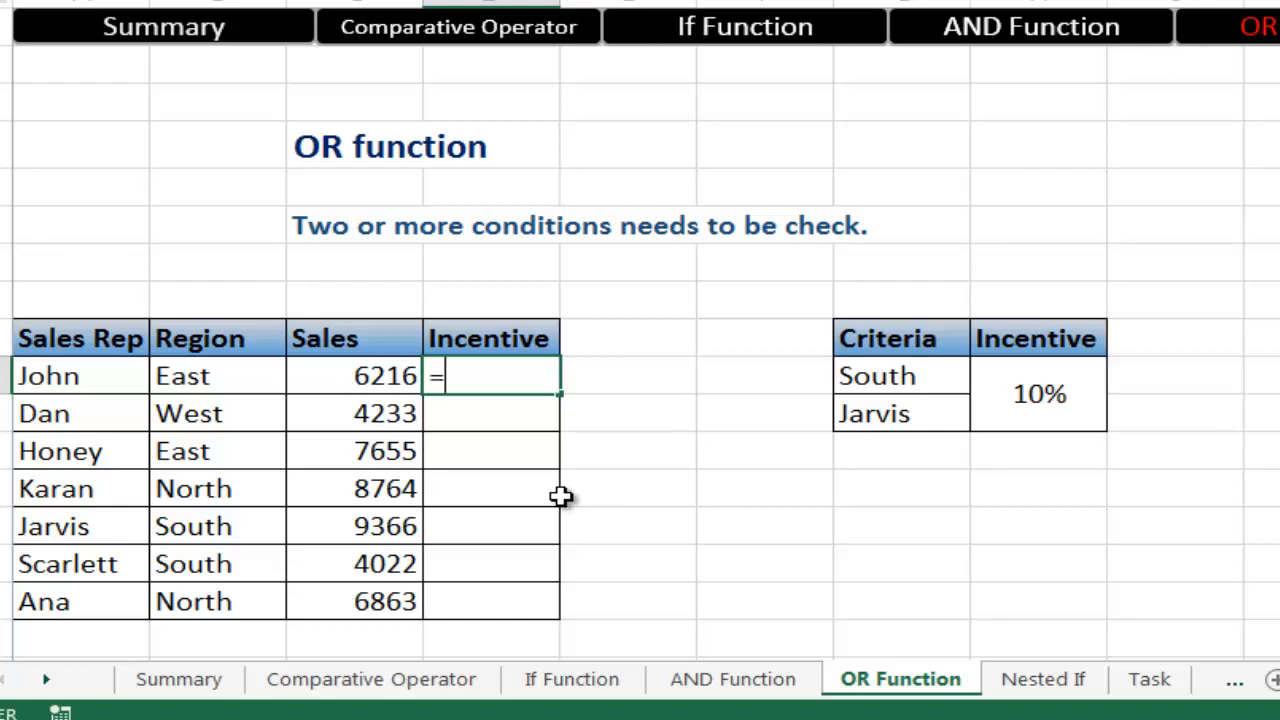
type("o")
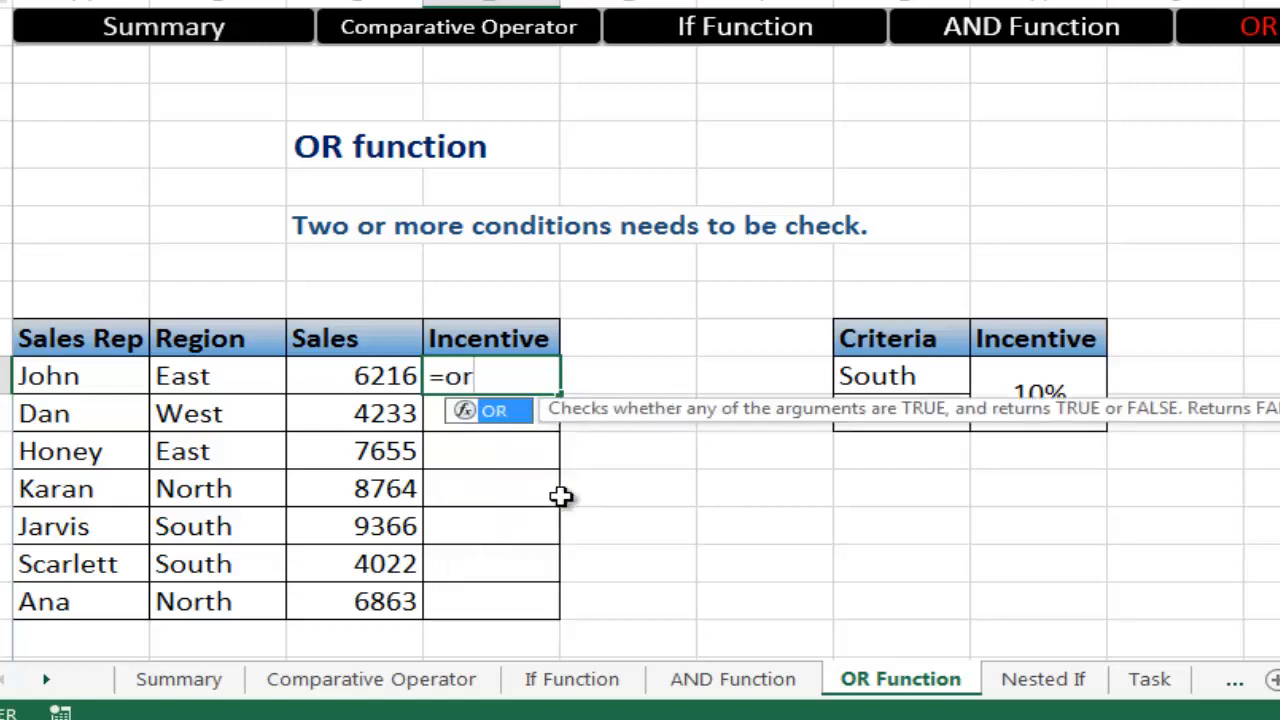
type("r")
key("Tab")
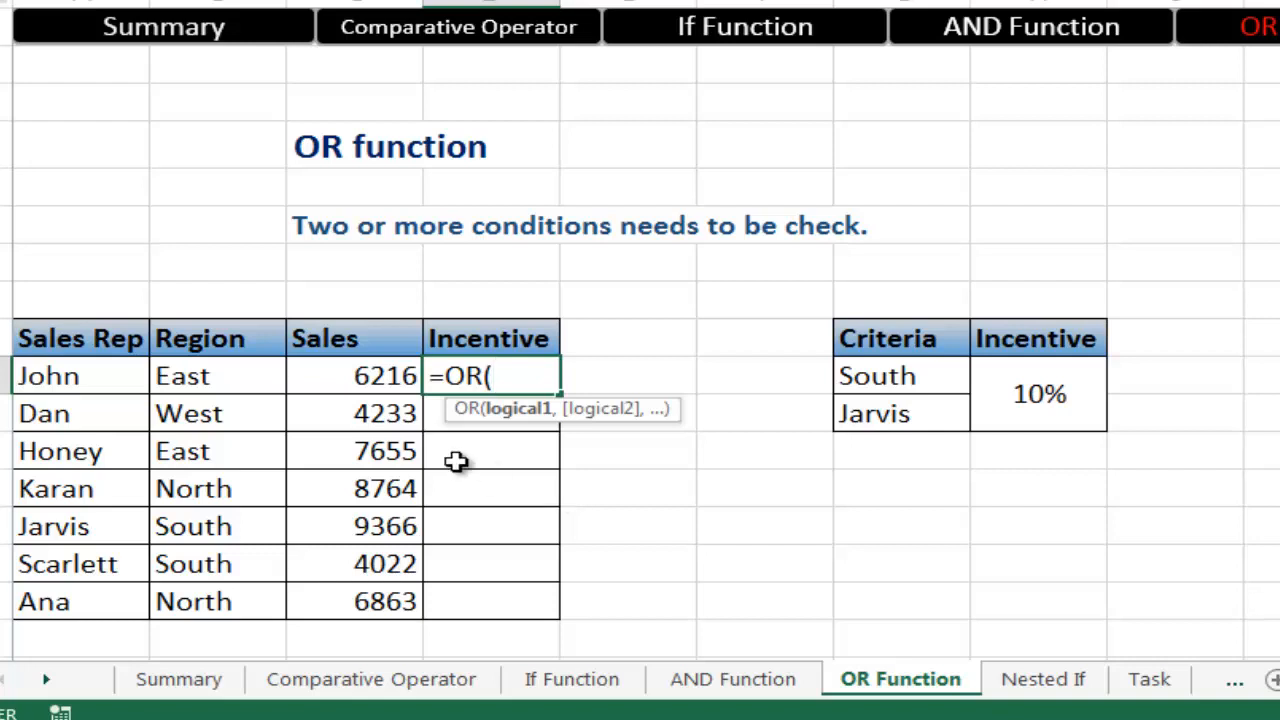
left_click(90, 376)
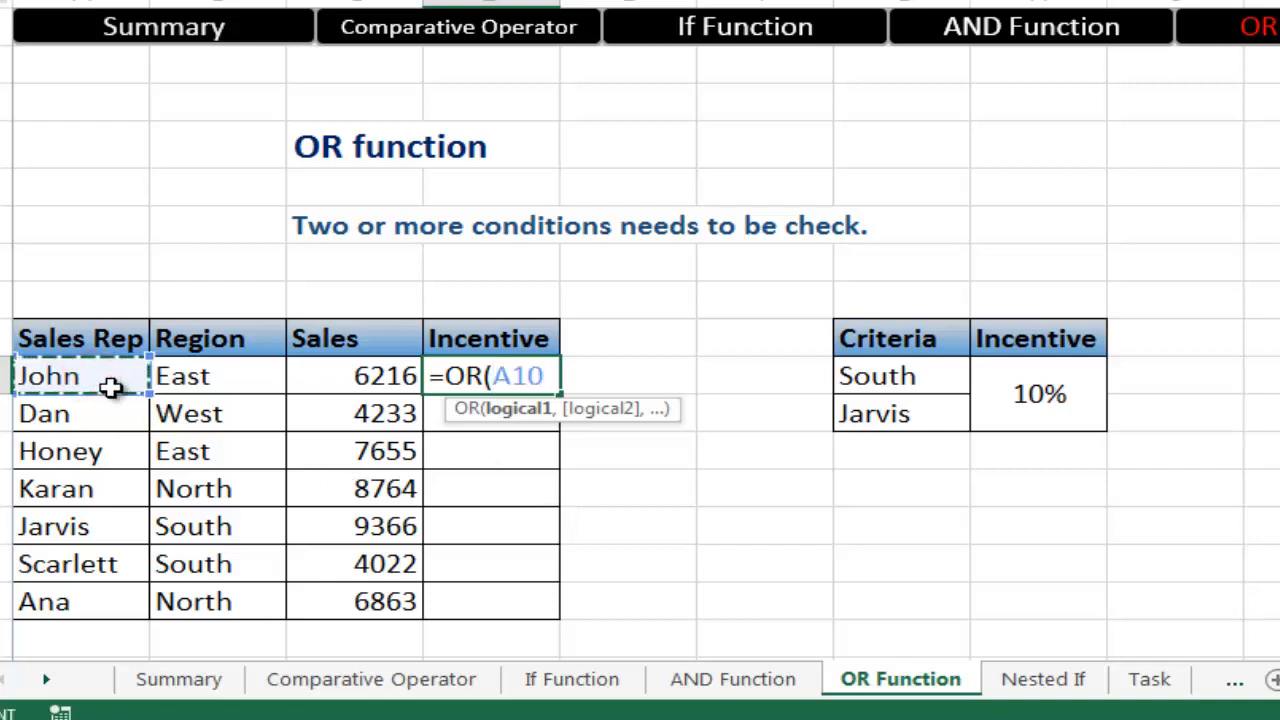
type("=")
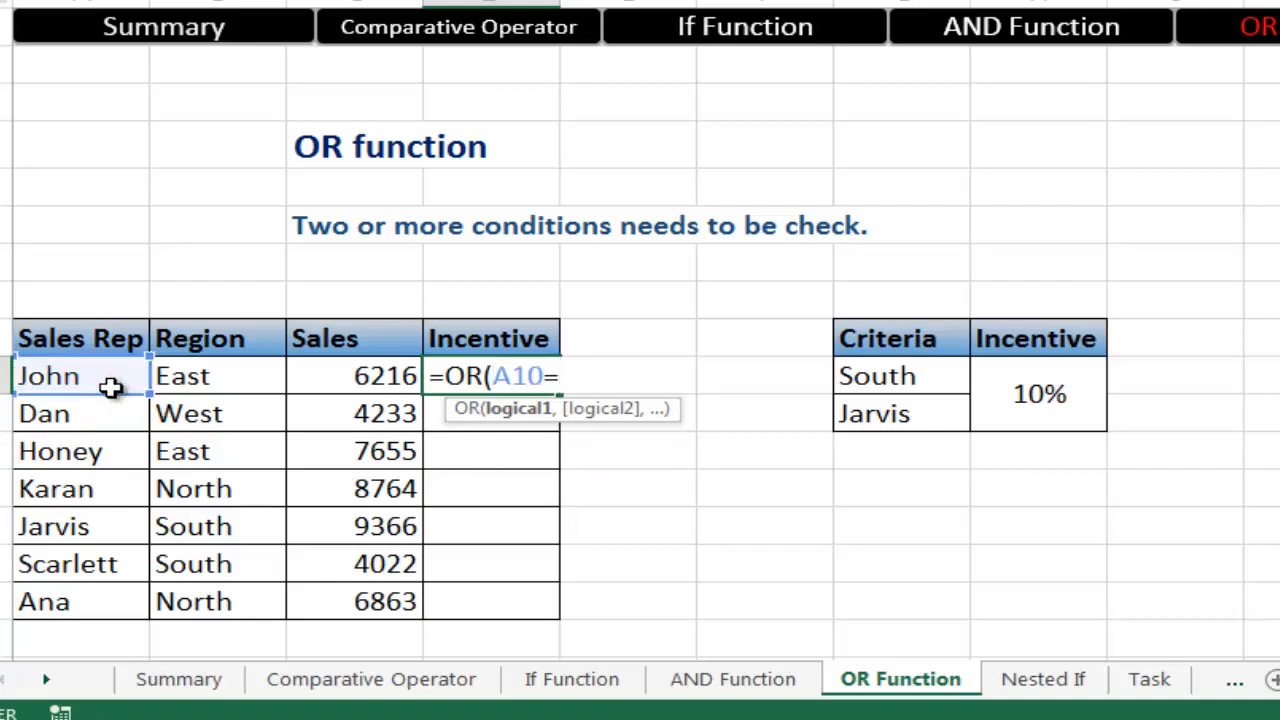
left_click(915, 418)
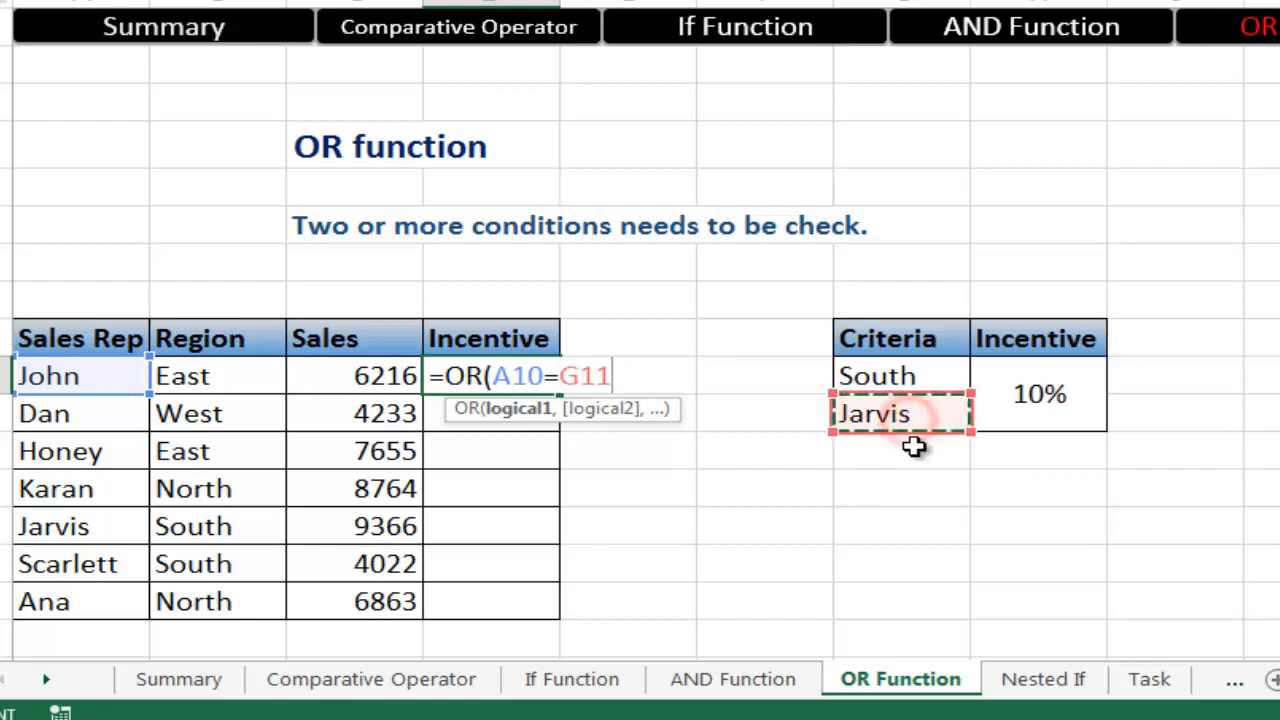
key("F4")
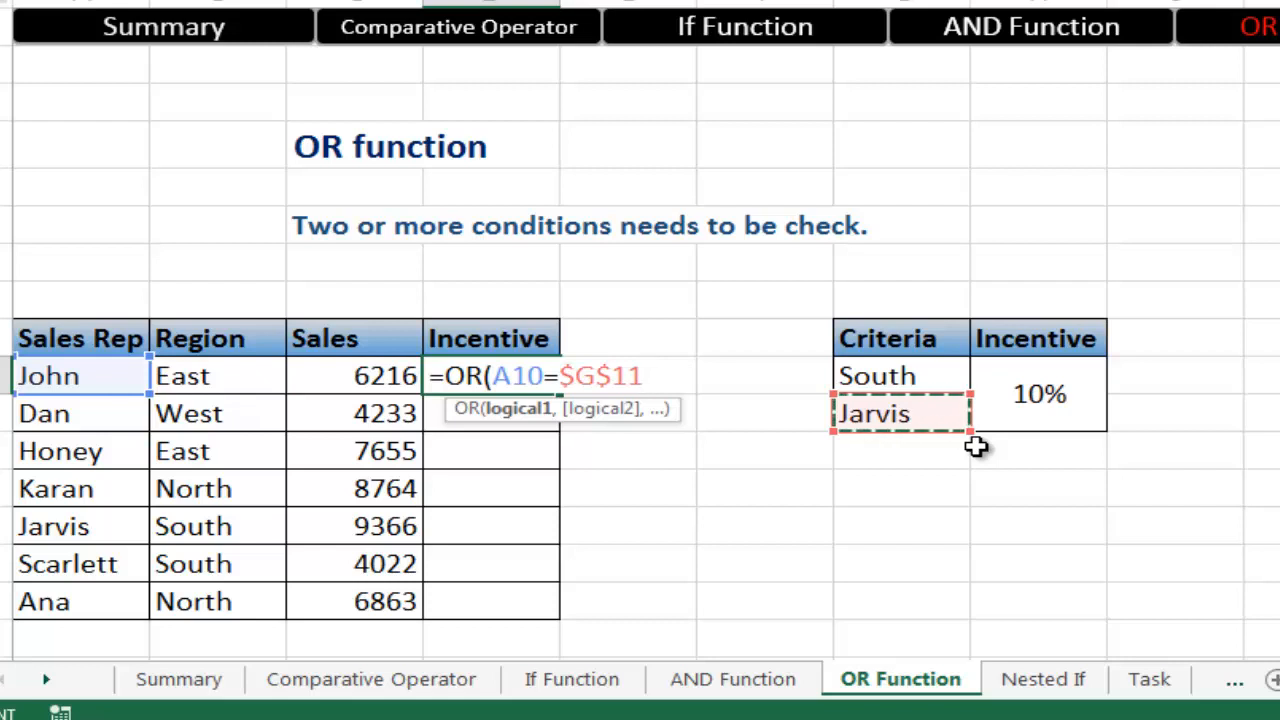
type(",")
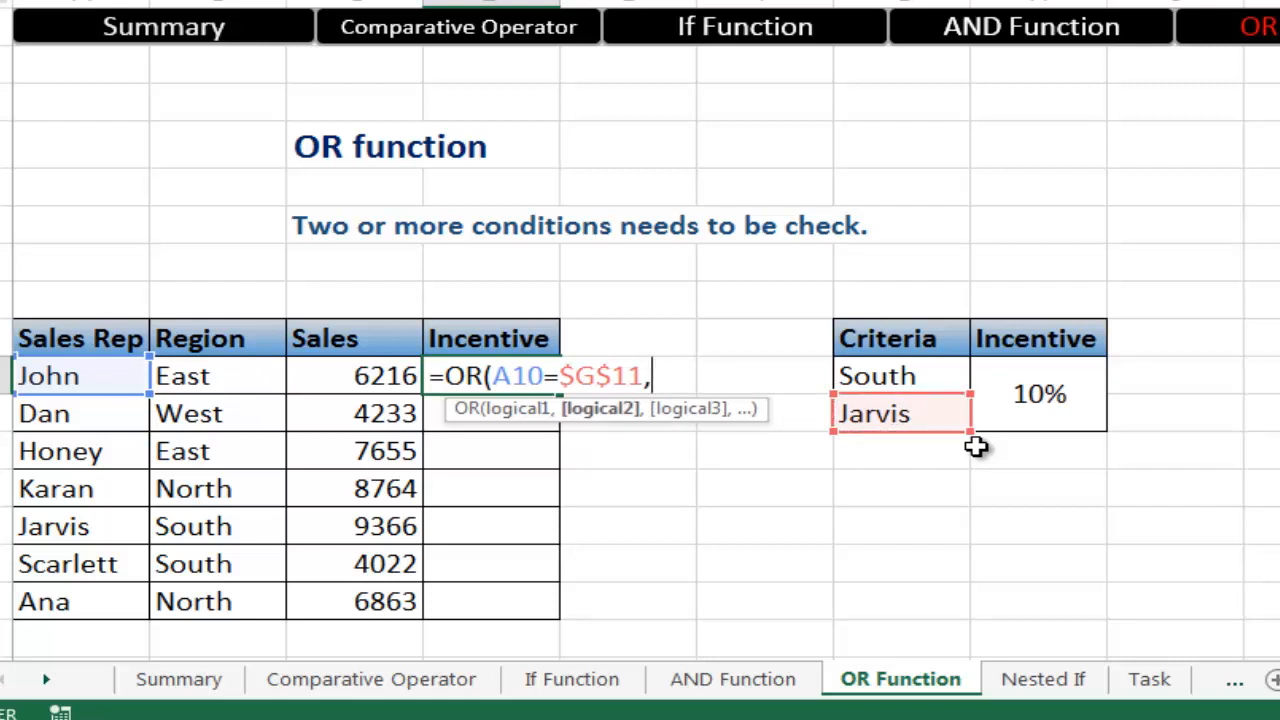
Step: Add B10=$G$10 as the second OR condition, with the criterion reference absolute, and enter the formula in D10
left_click(250, 376)
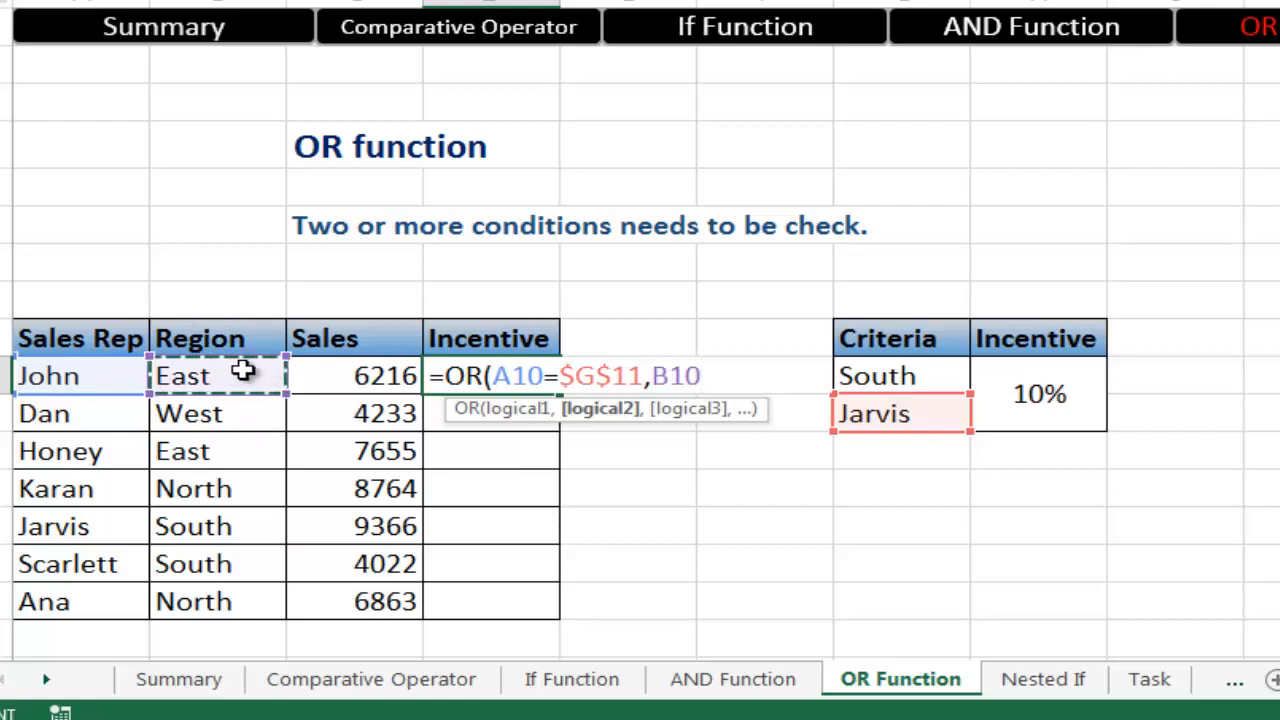
type("=")
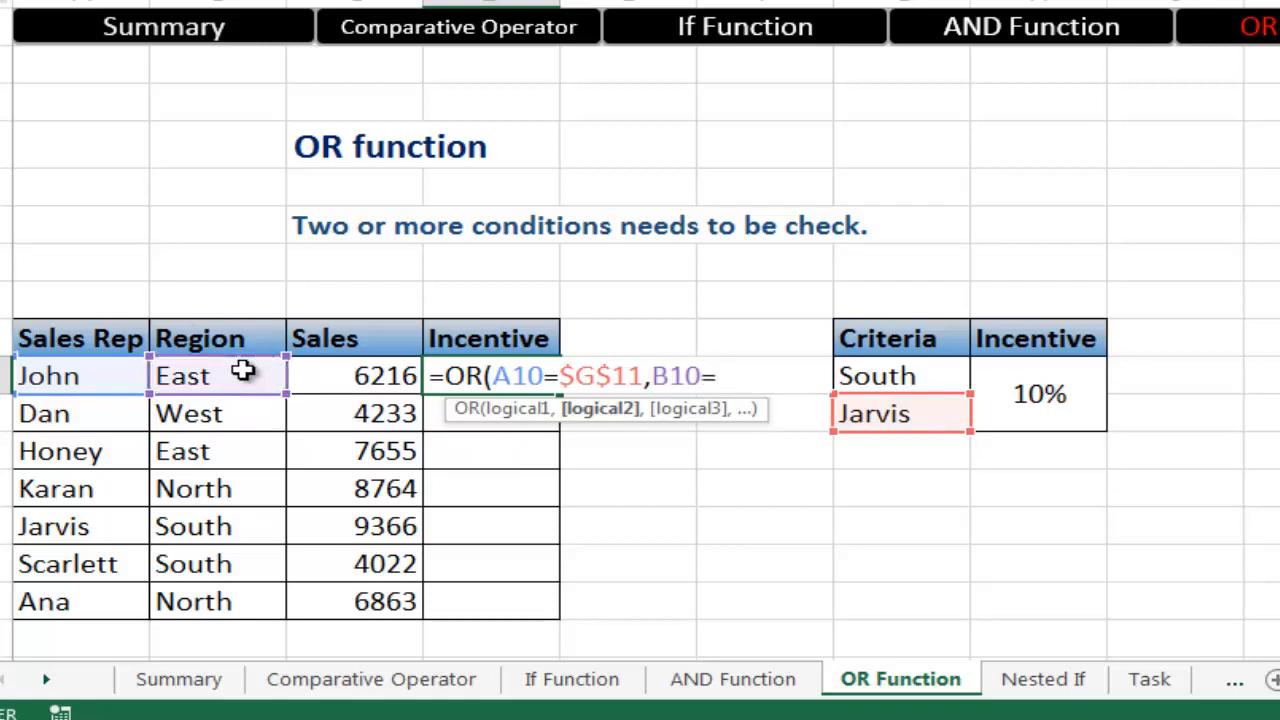
left_click(925, 372)
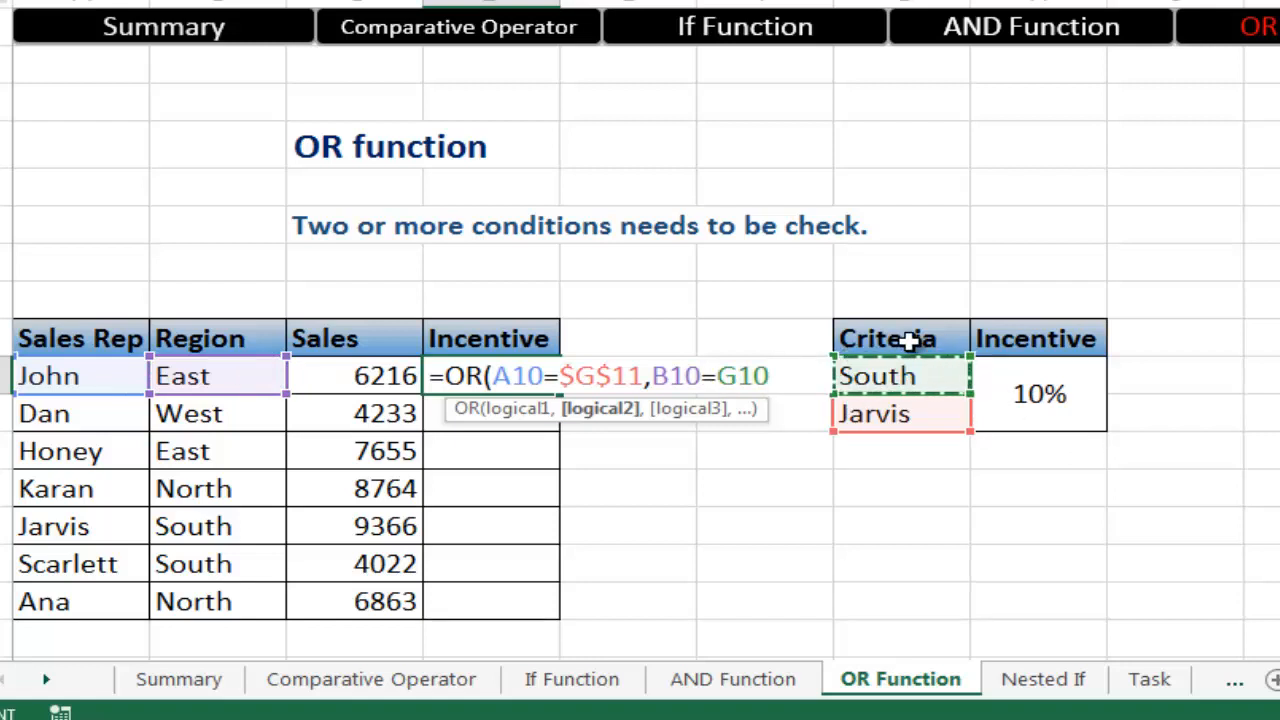
key("F4")
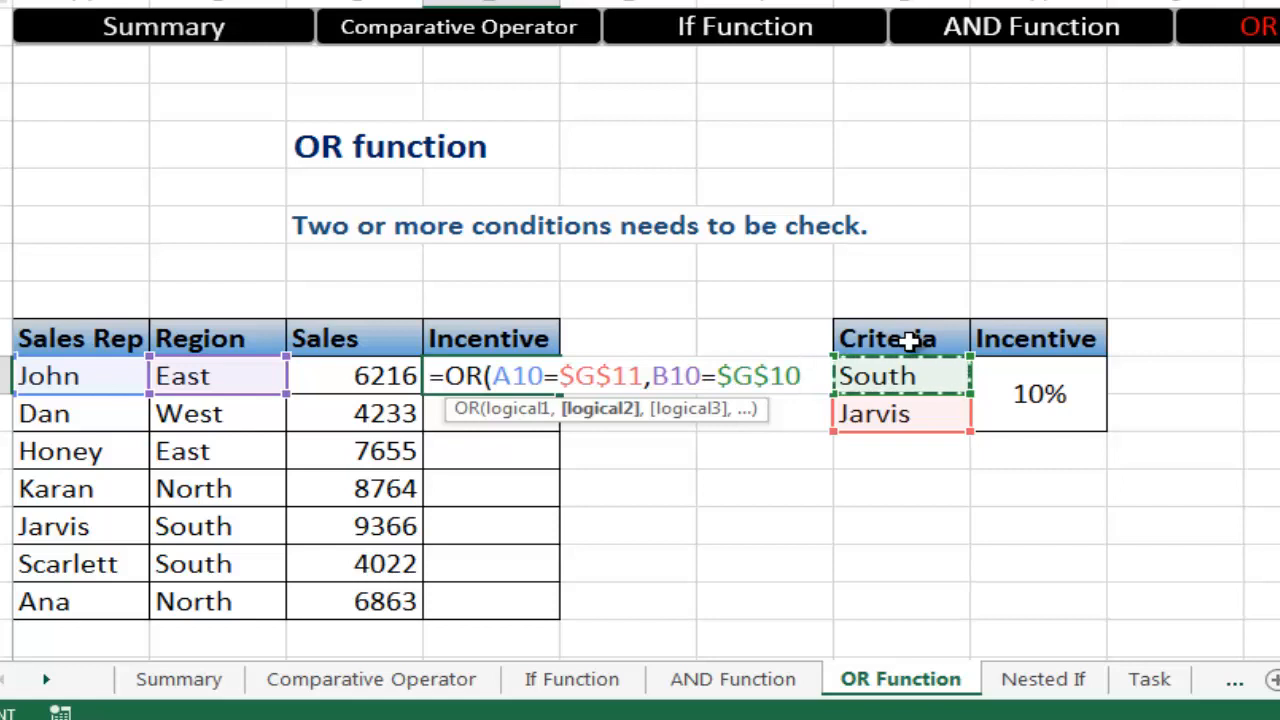
type(")")
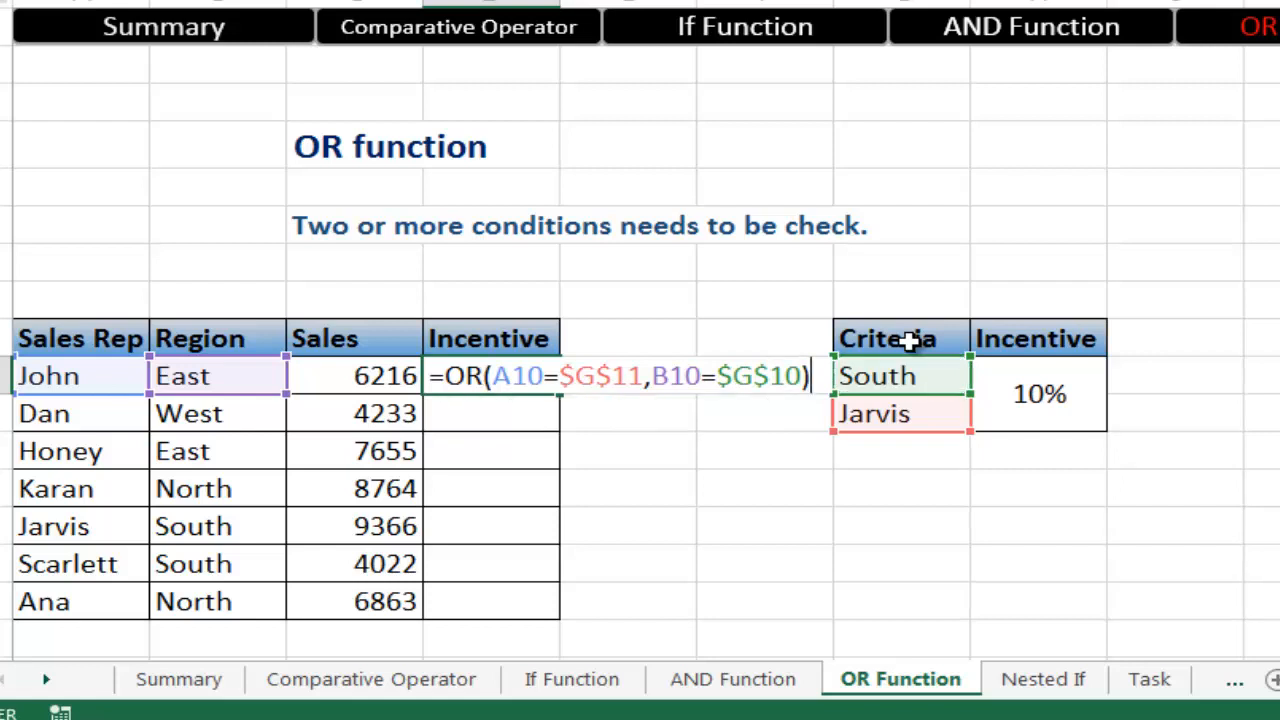
key("Return")
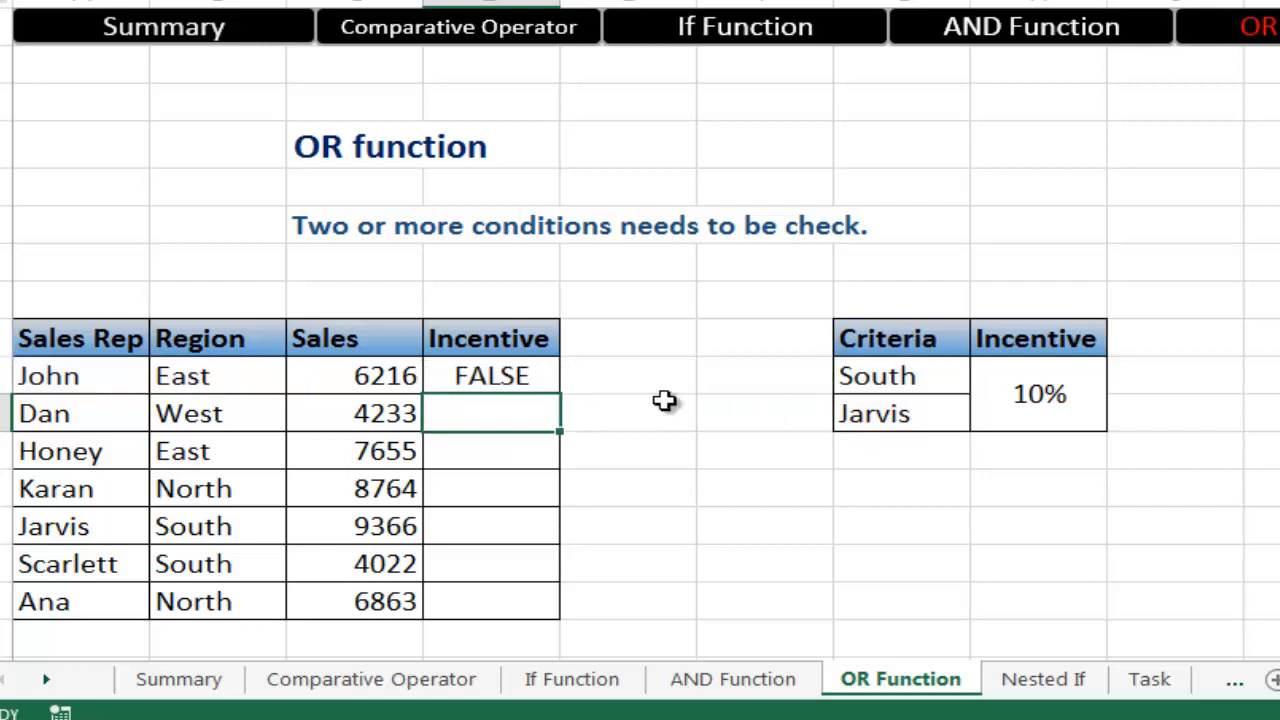
Step: Compare the rep and region in rows 10 and 14 with the OR criteria
left_click(94, 373)
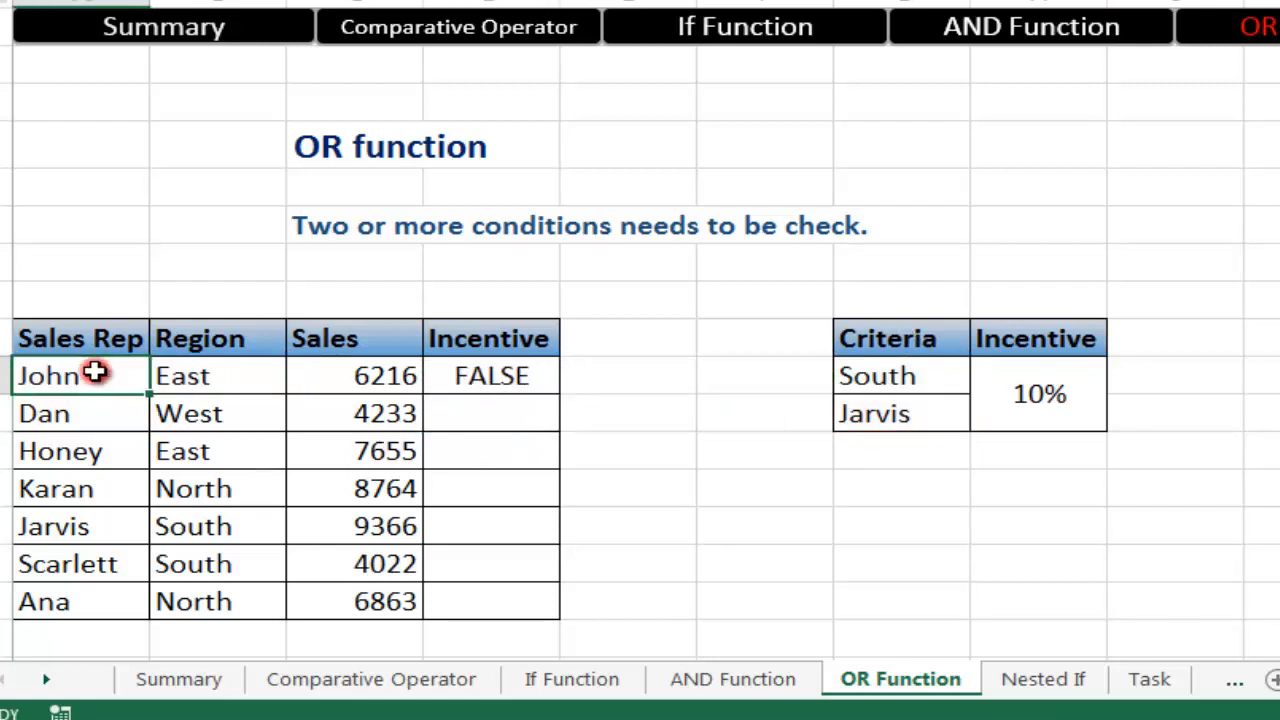
left_click(216, 375)
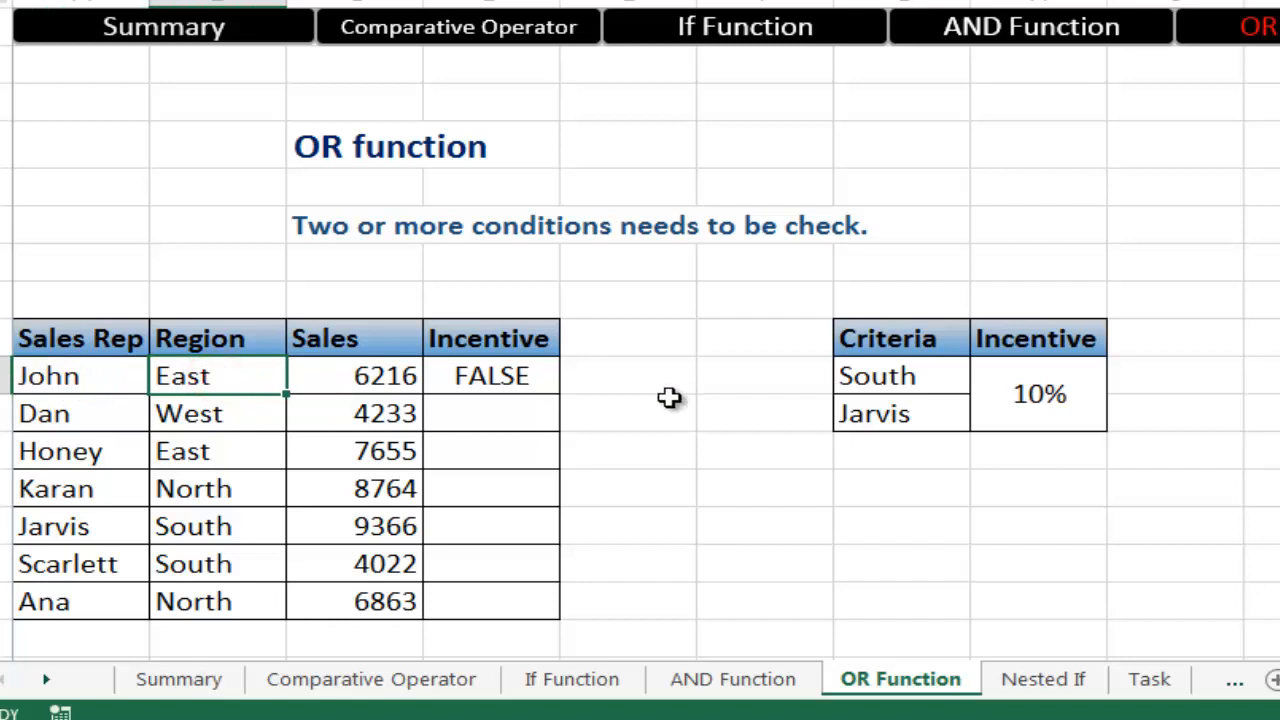
left_click(548, 390)
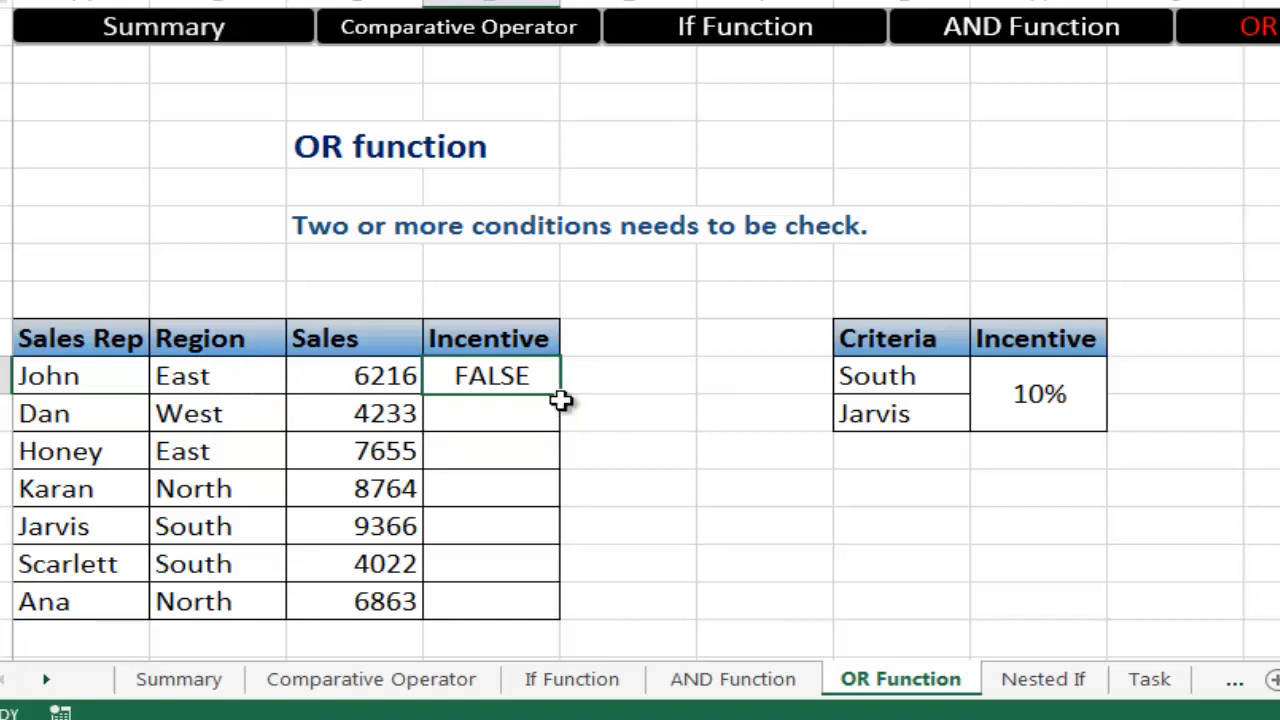
left_click(127, 523)
left_click(247, 537)
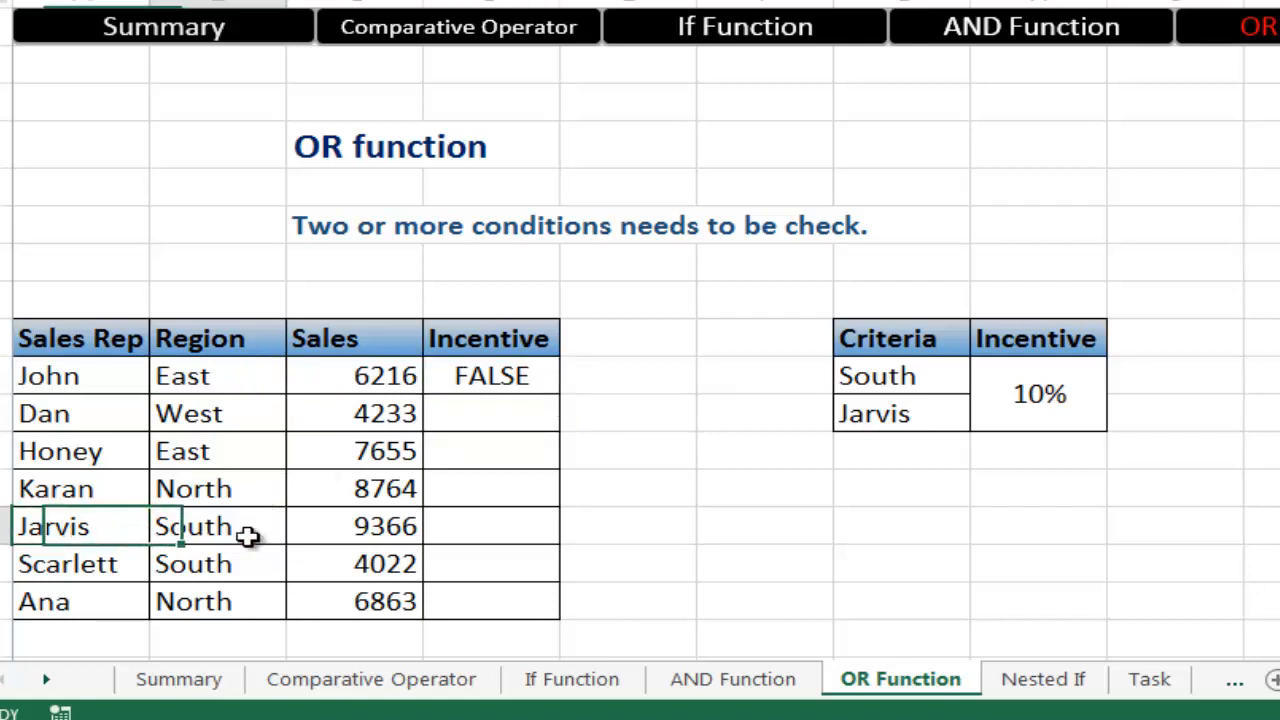
left_click_drag(528, 527, 243, 526)
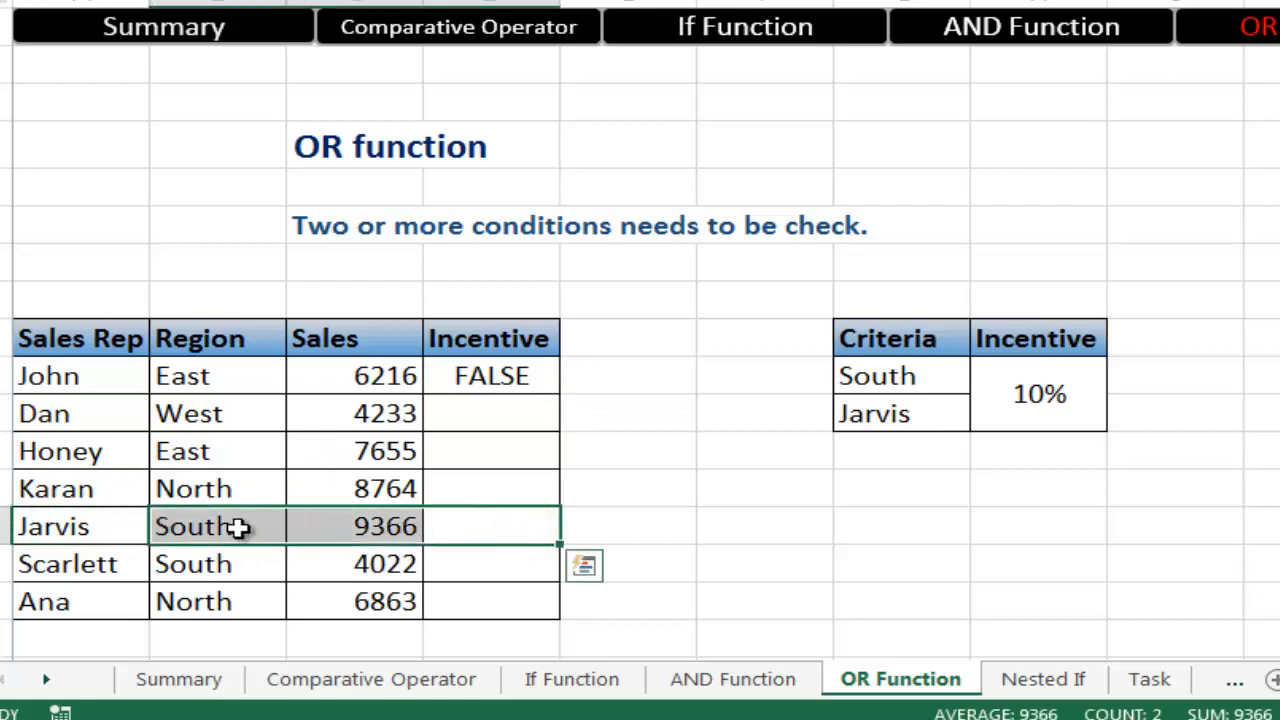
left_click(236, 526)
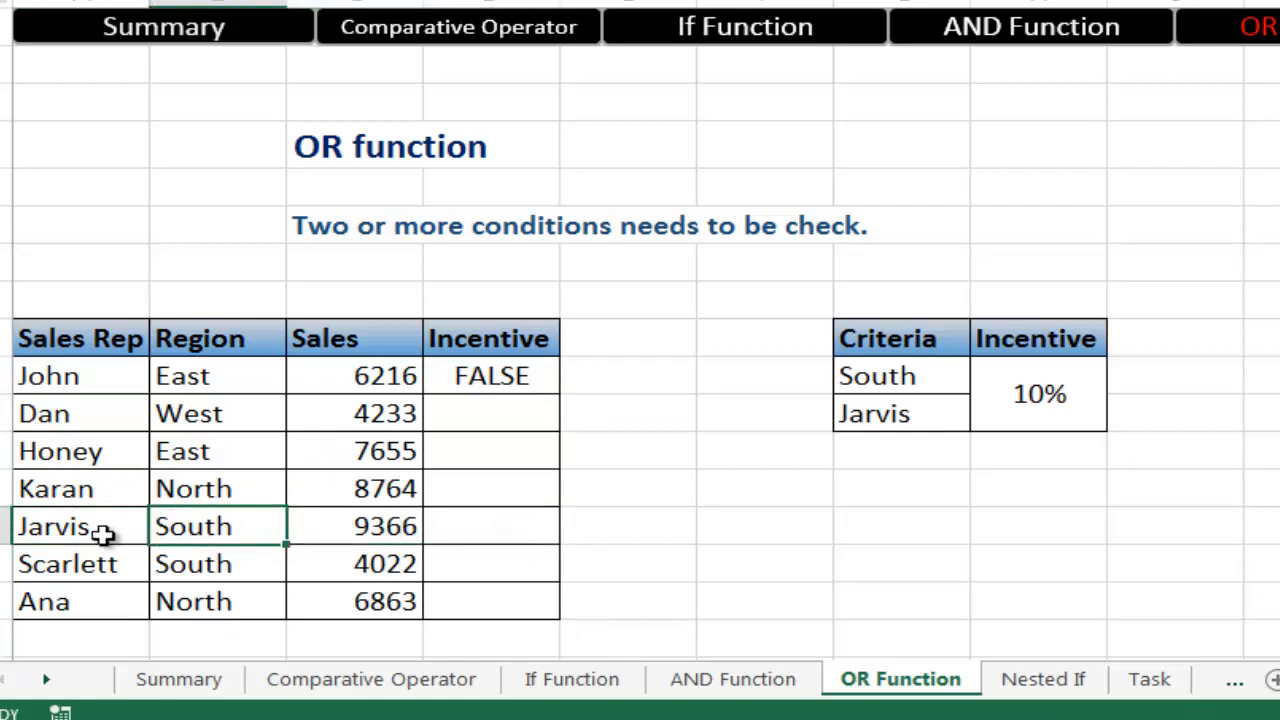
Step: Fill the OR formula from D10 down to D16 and check the row 15 result against its region
left_click(540, 386)
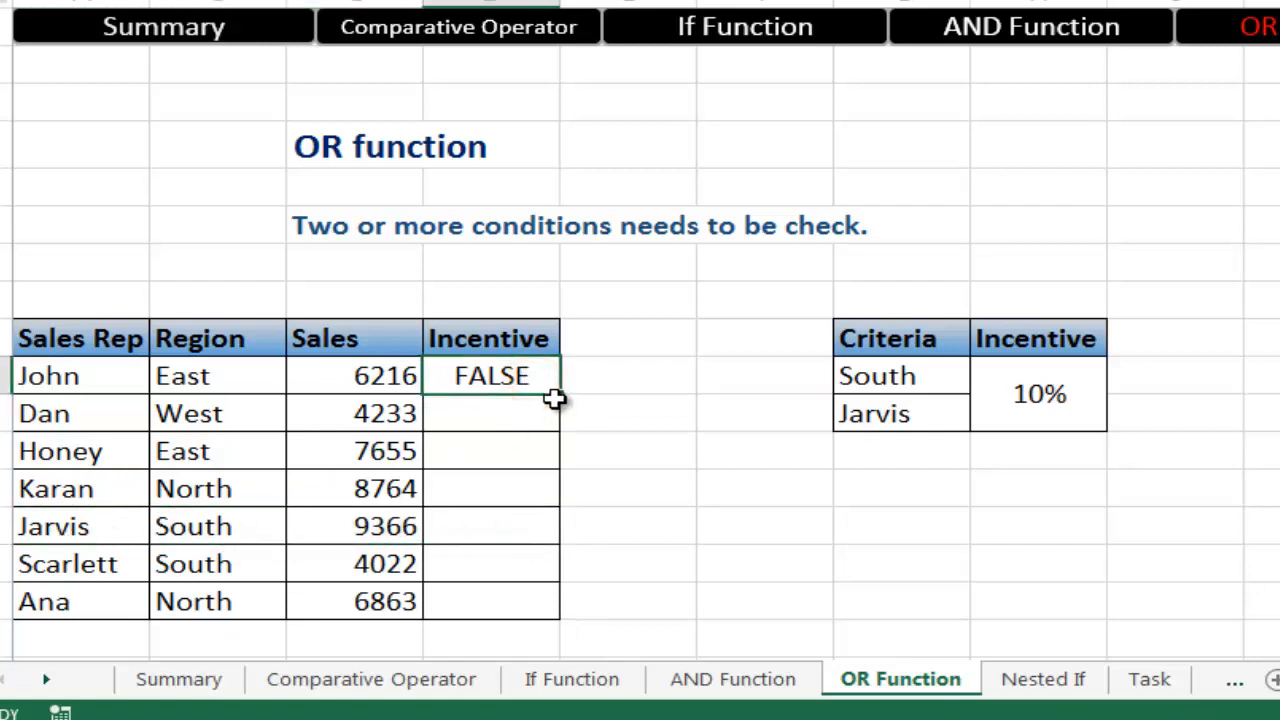
left_click_drag(560, 394, 537, 606)
left_click(451, 489)
left_click(520, 530)
left_click(291, 557)
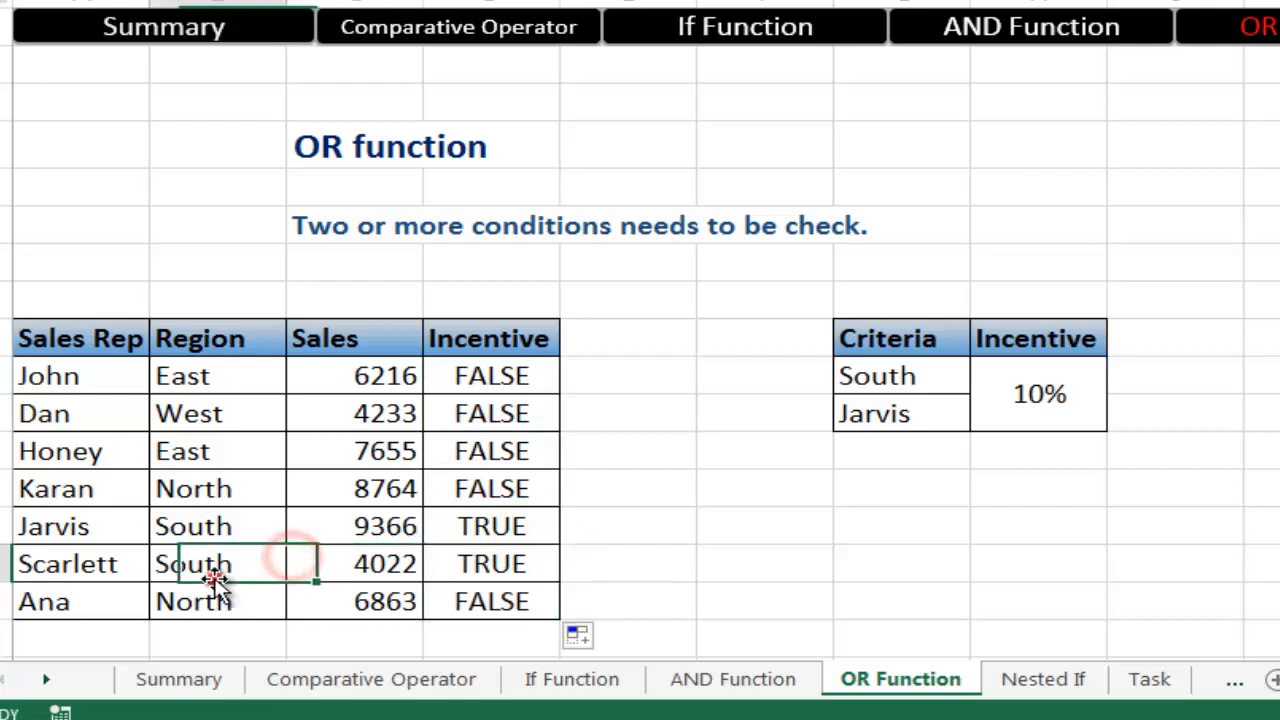
left_click(230, 571)
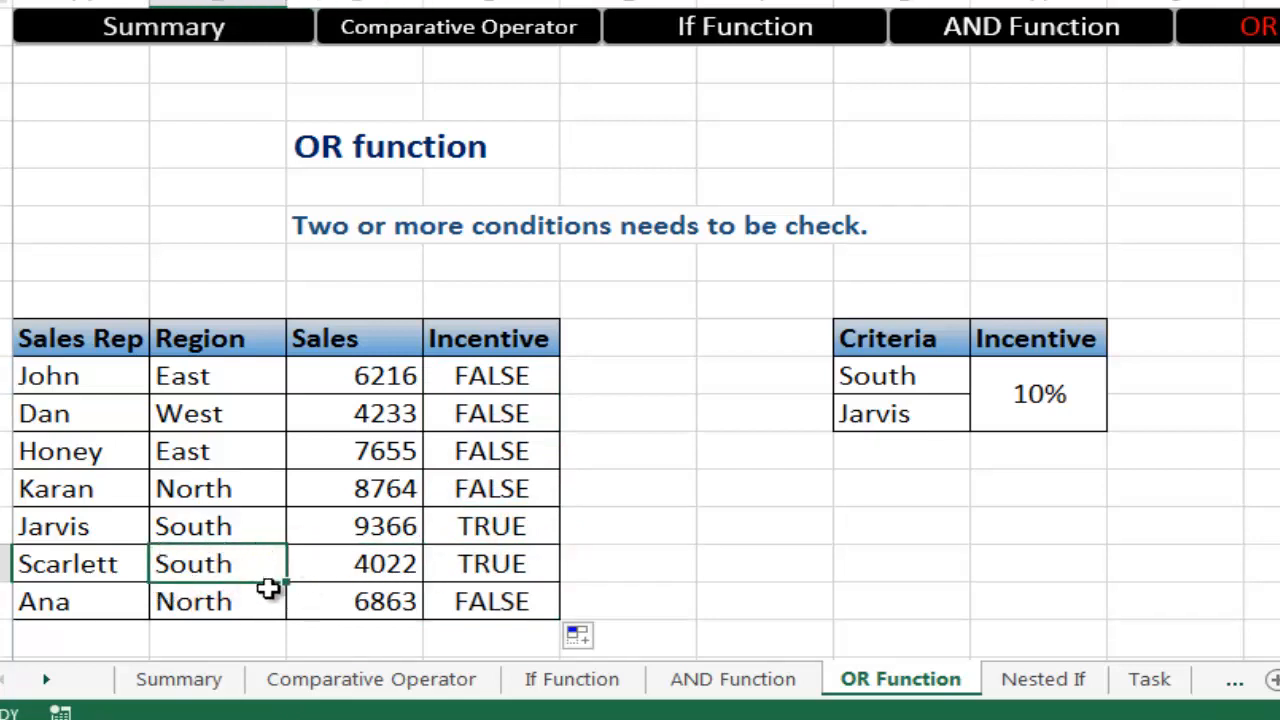
left_click(480, 570)
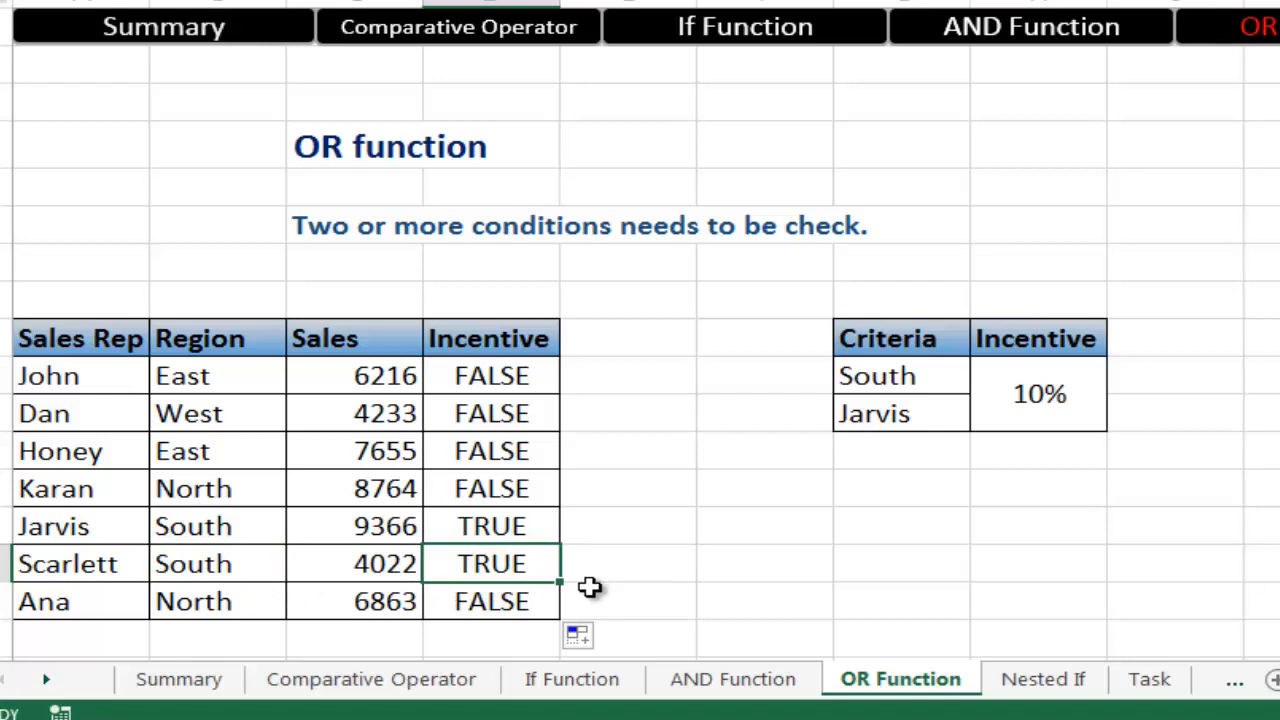
Step: Select D10:D16 and wrap the OR formula in D10 in an IF function so that it serves as the logical test
key("Up")
key("Up")
key("Up")
key("Up")
key("Up")
key("Up")
key("ctrl+shift+Down")
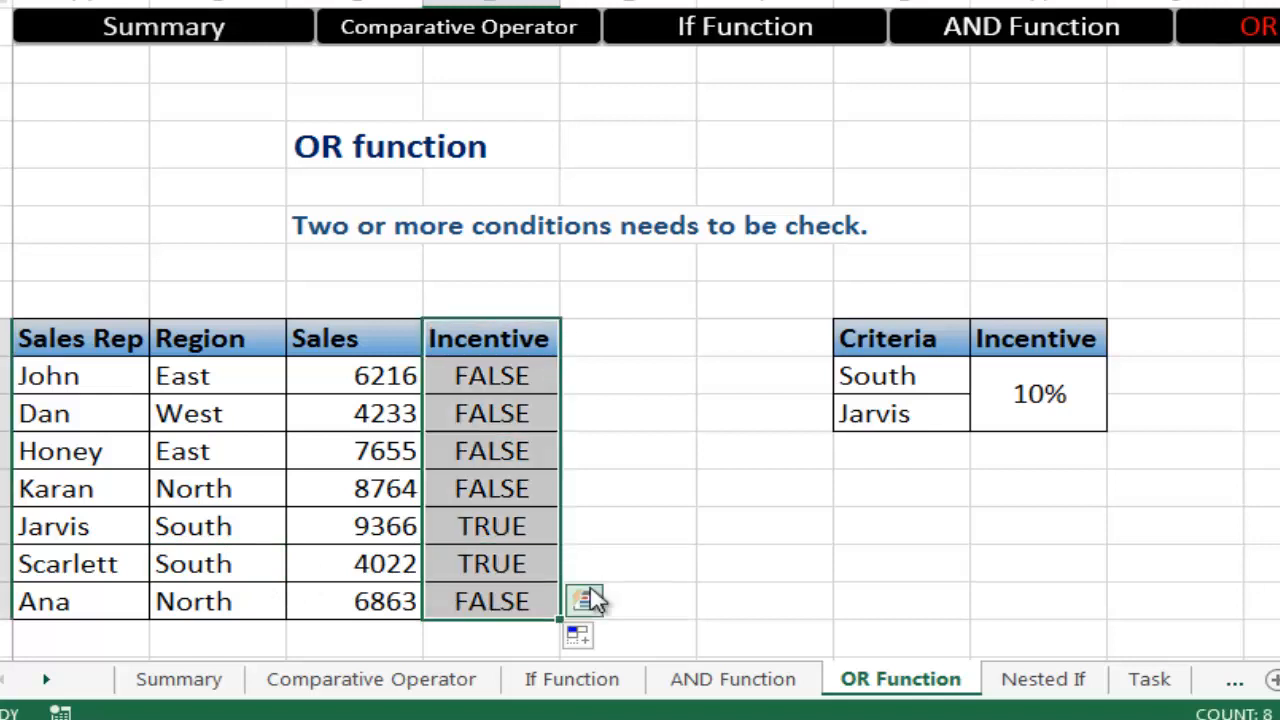
key("ctrl+shift+Up")
key("Down")
key("ctrl+shift+Down")
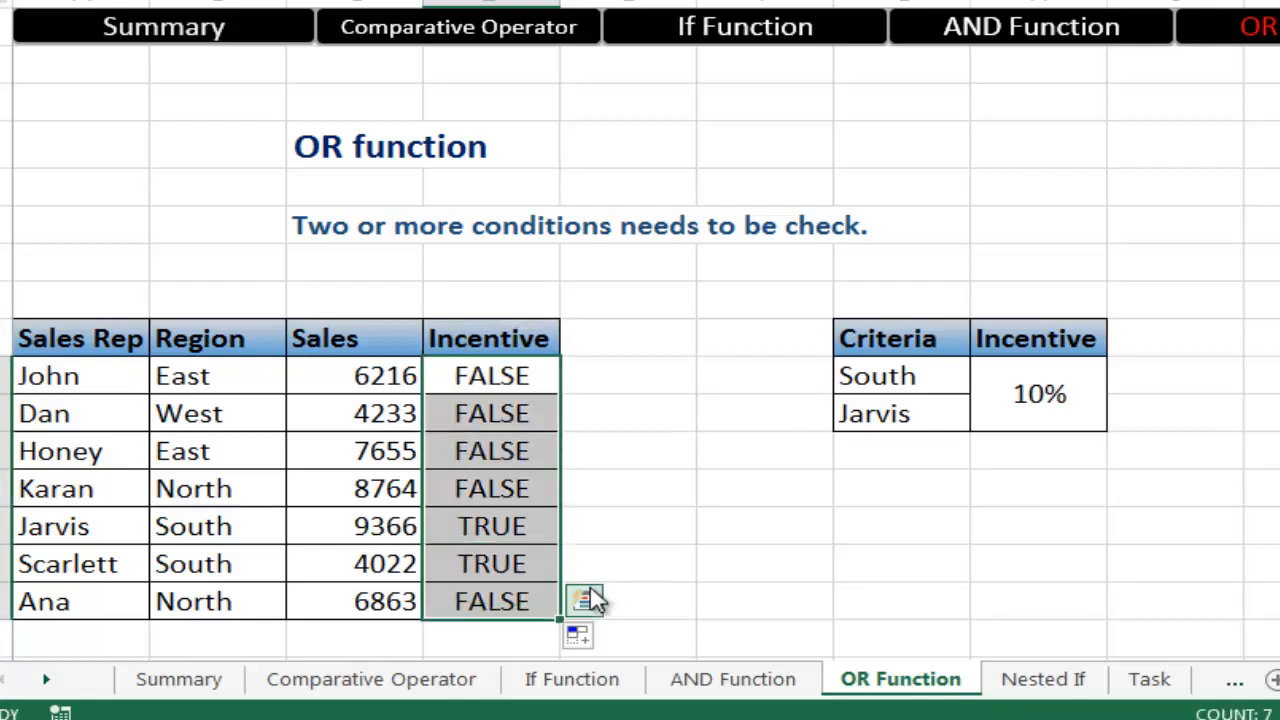
key("F2")
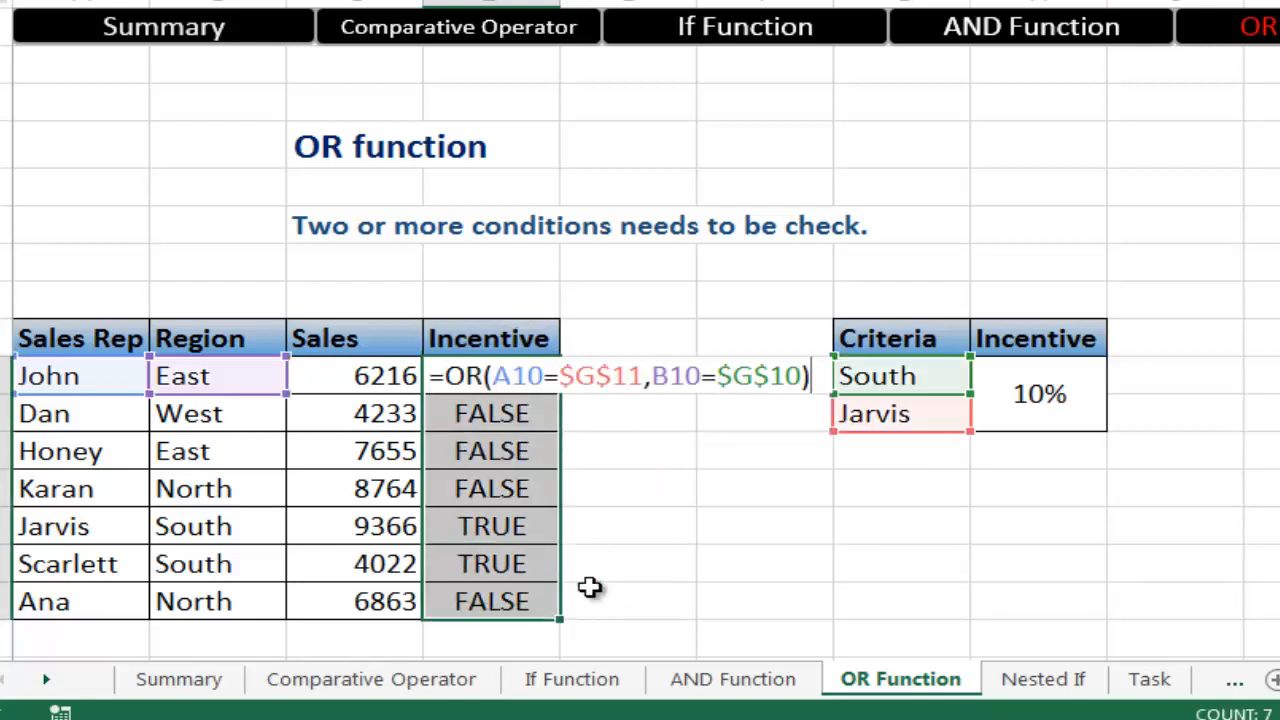
key("Left")
key("Left")
key("Left")
key("Left")
key("Left")
key("Left")
key("Left")
key("Left")
key("Left")
key("Left")
key("Left")
key("Left")
key("Left")
key("Left")
key("Left")
key("Left")
key("Left")
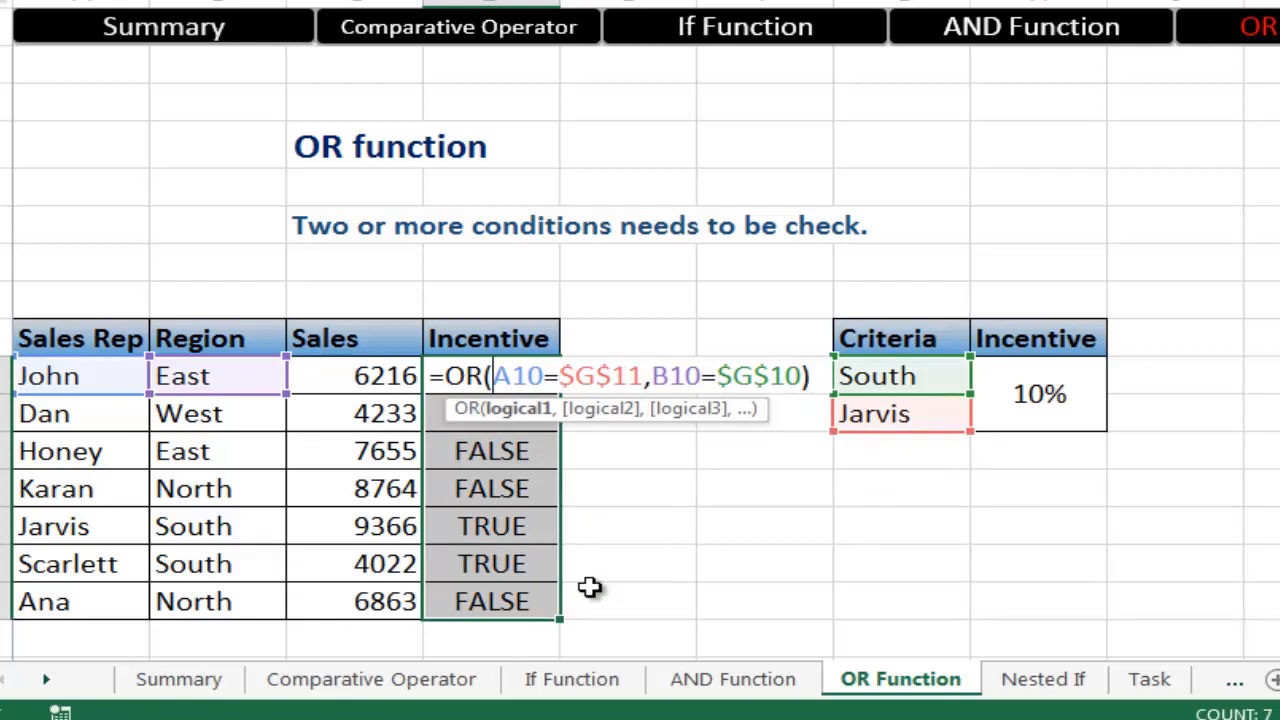
type("if(")
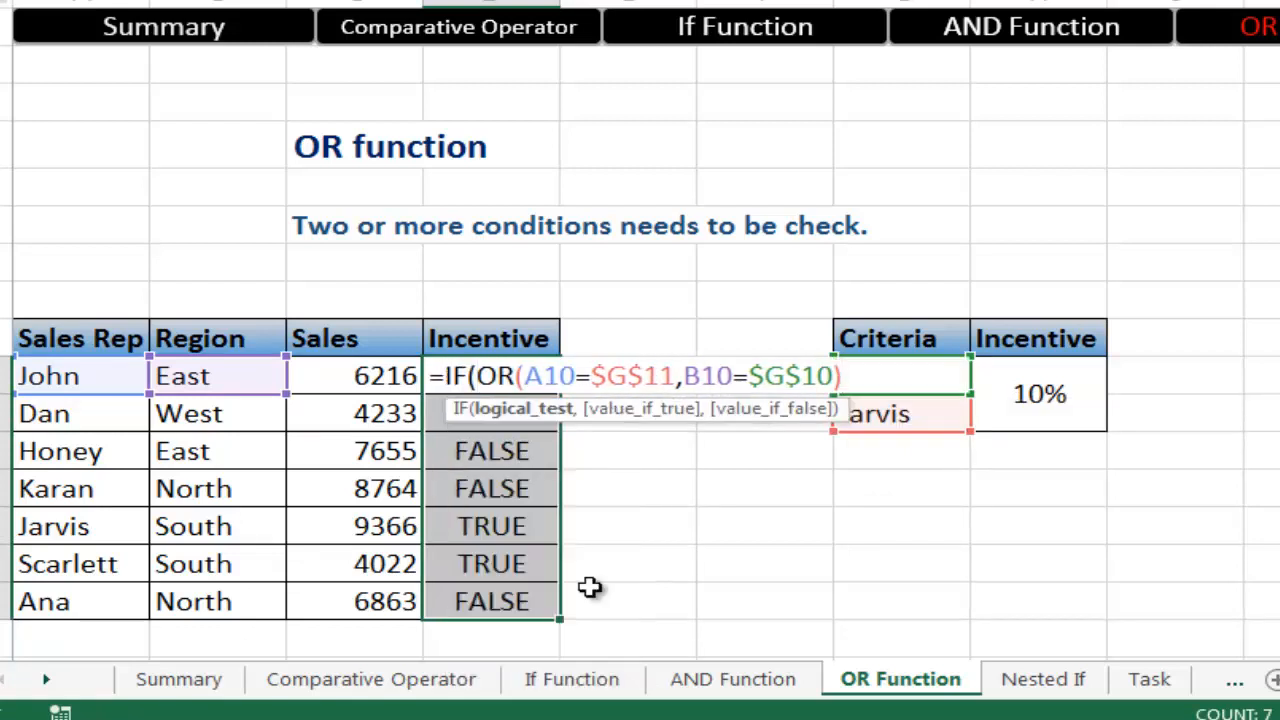
Step: Enter C10*$H$10 as the value-if-true argument of the D10 IF formula and begin its value-if-false argument
type(",")
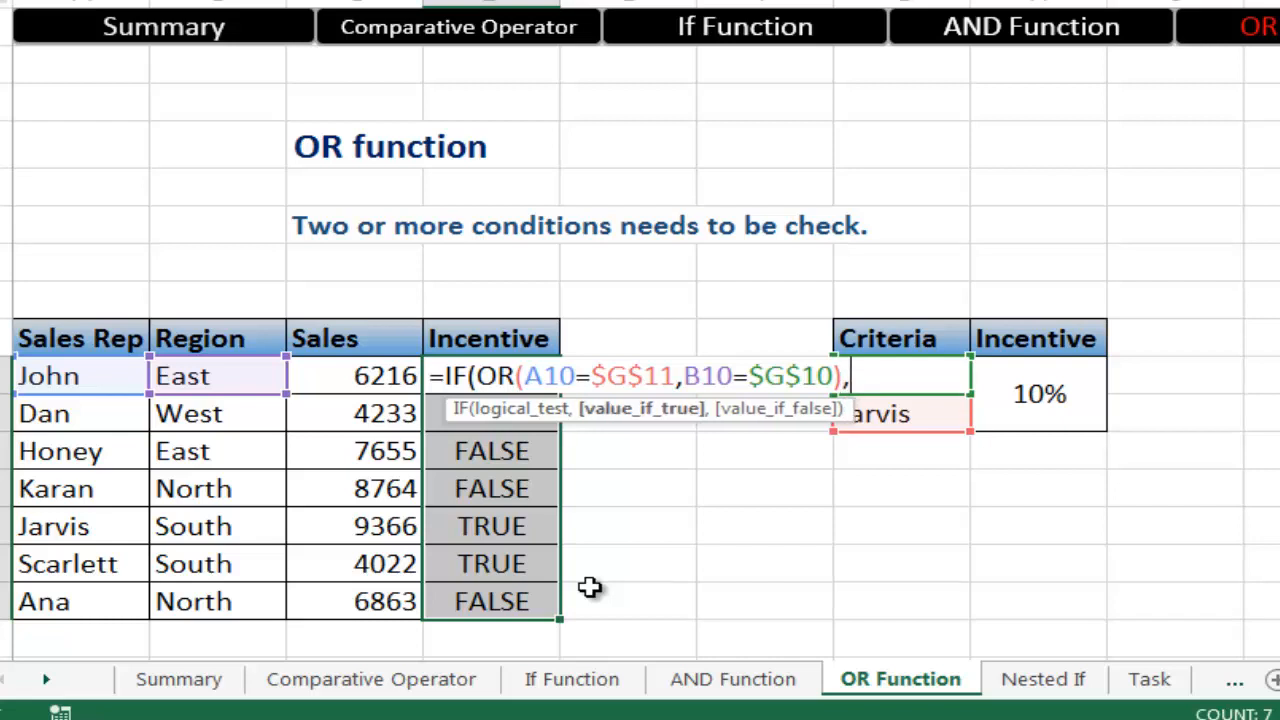
left_click(360, 377)
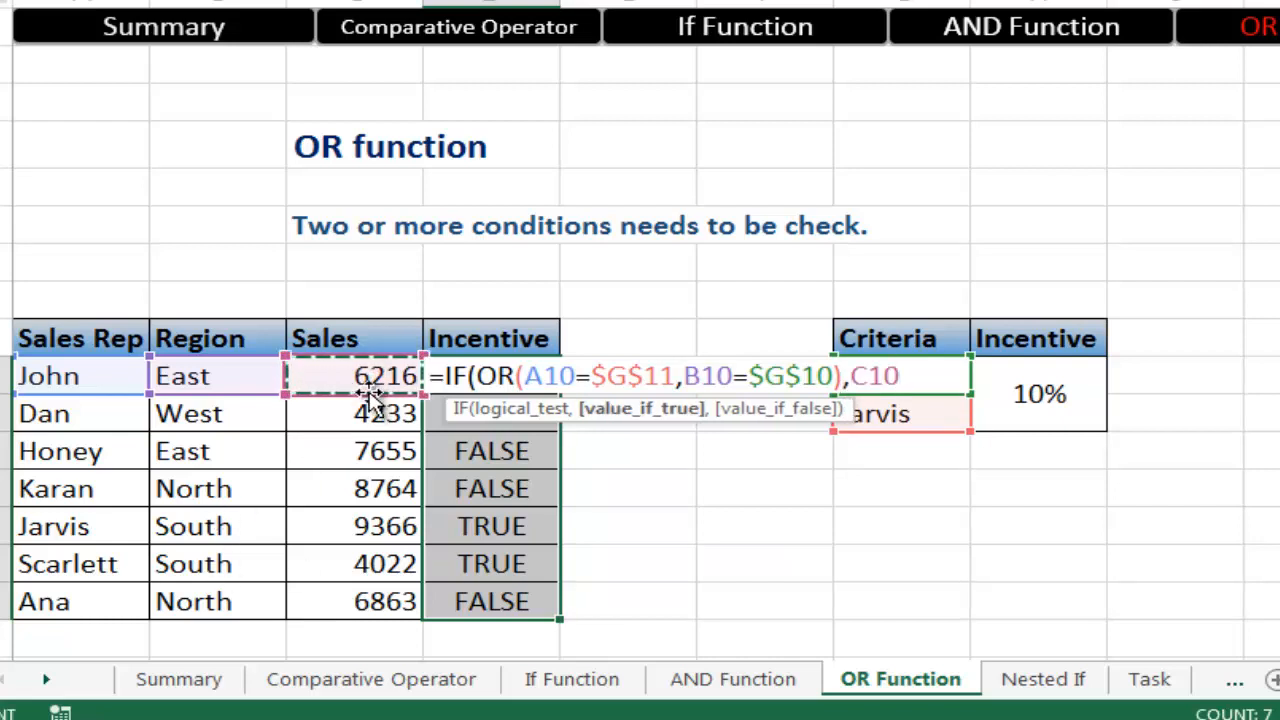
type("*")
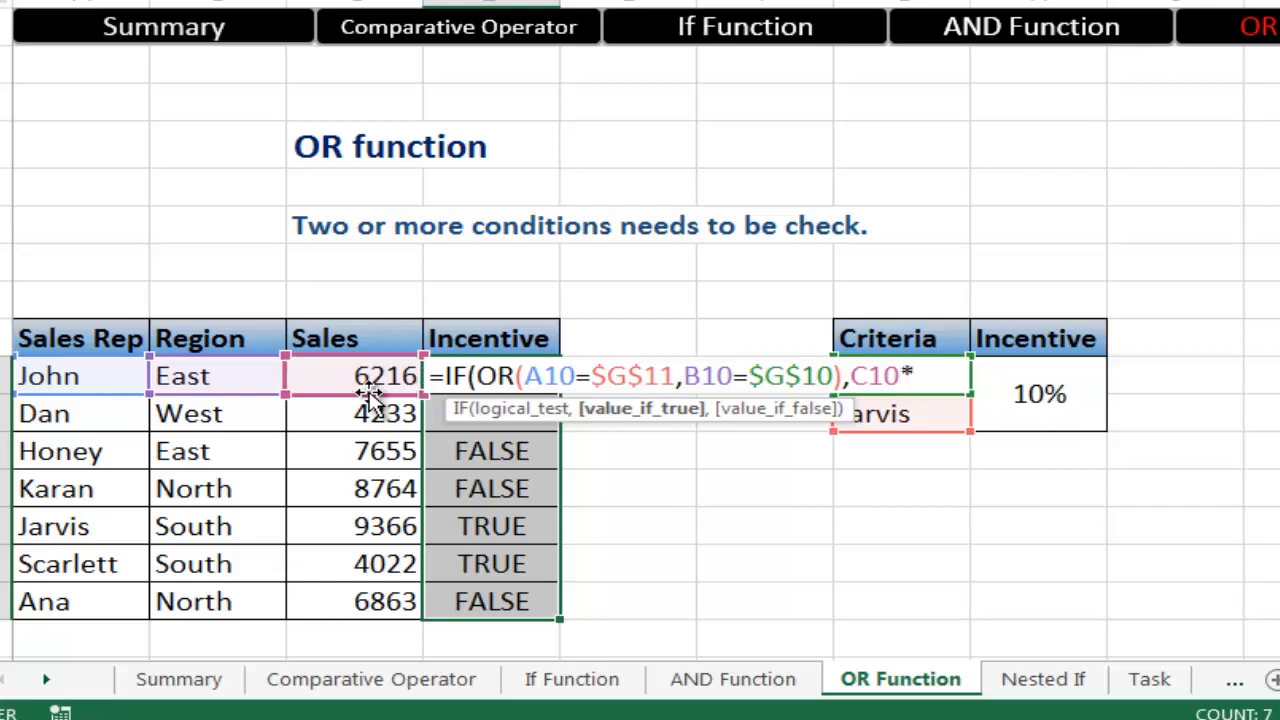
left_click(1063, 372)
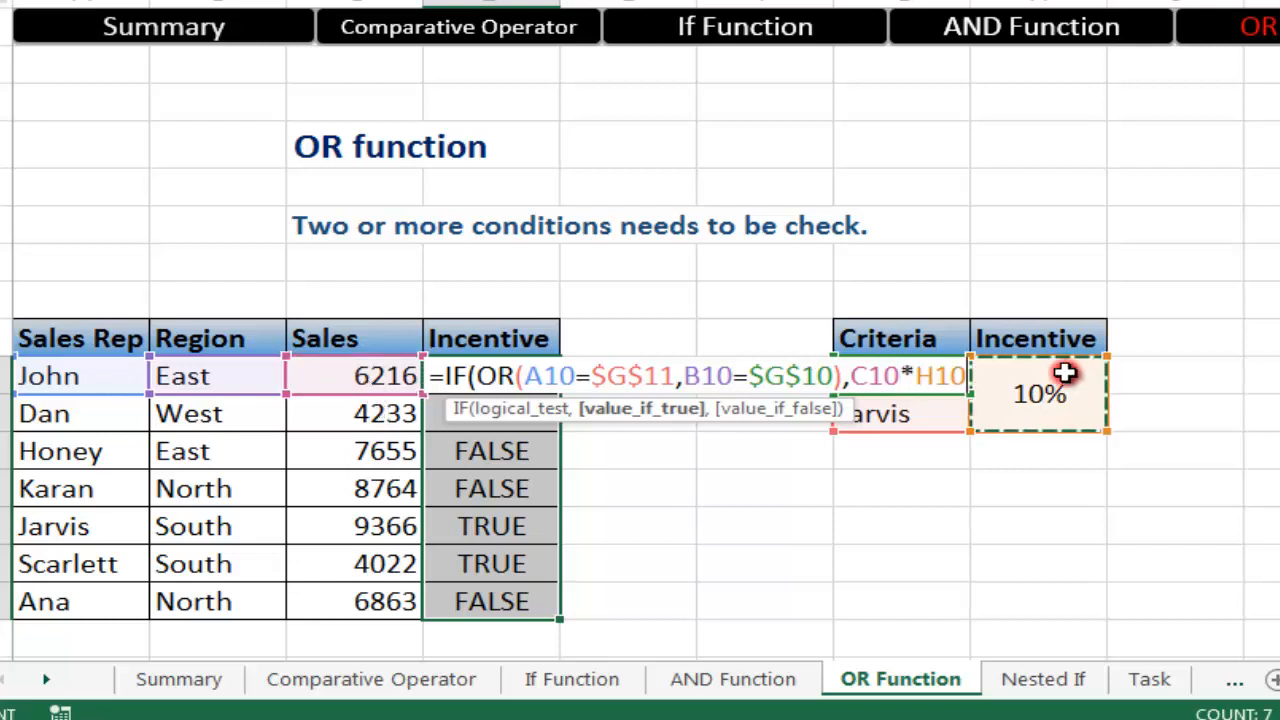
key("F4")
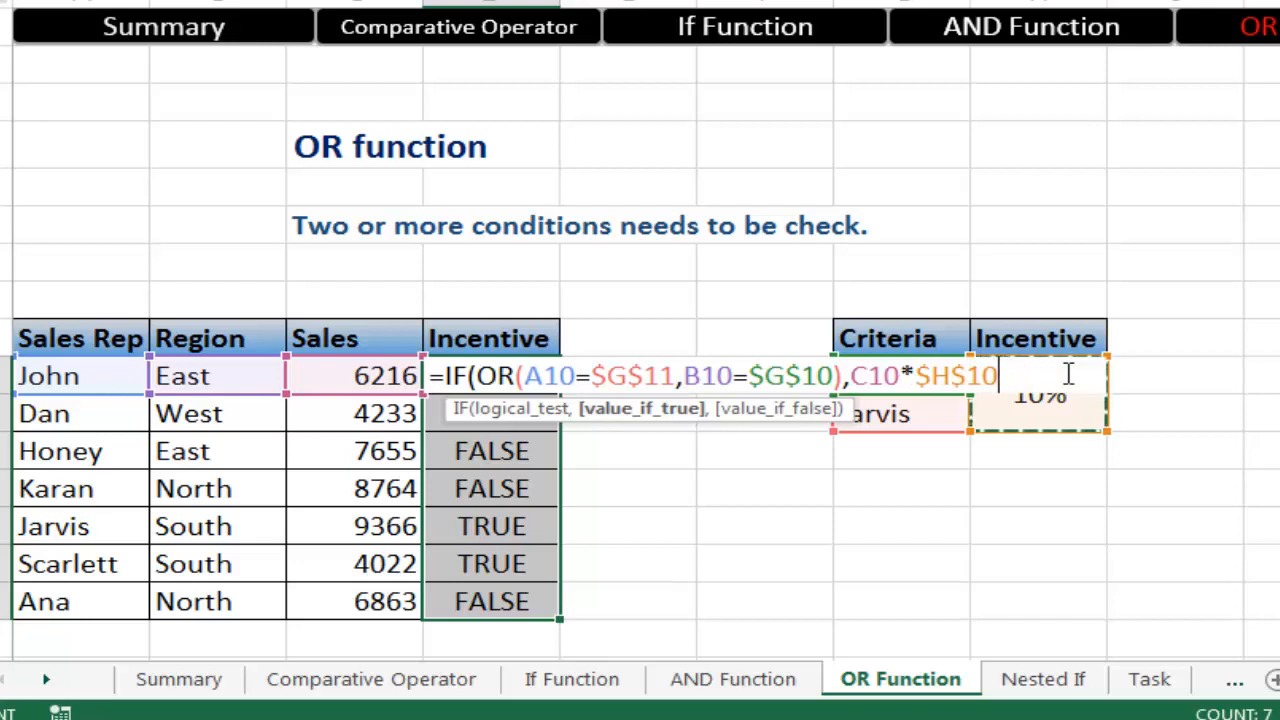
type(",")
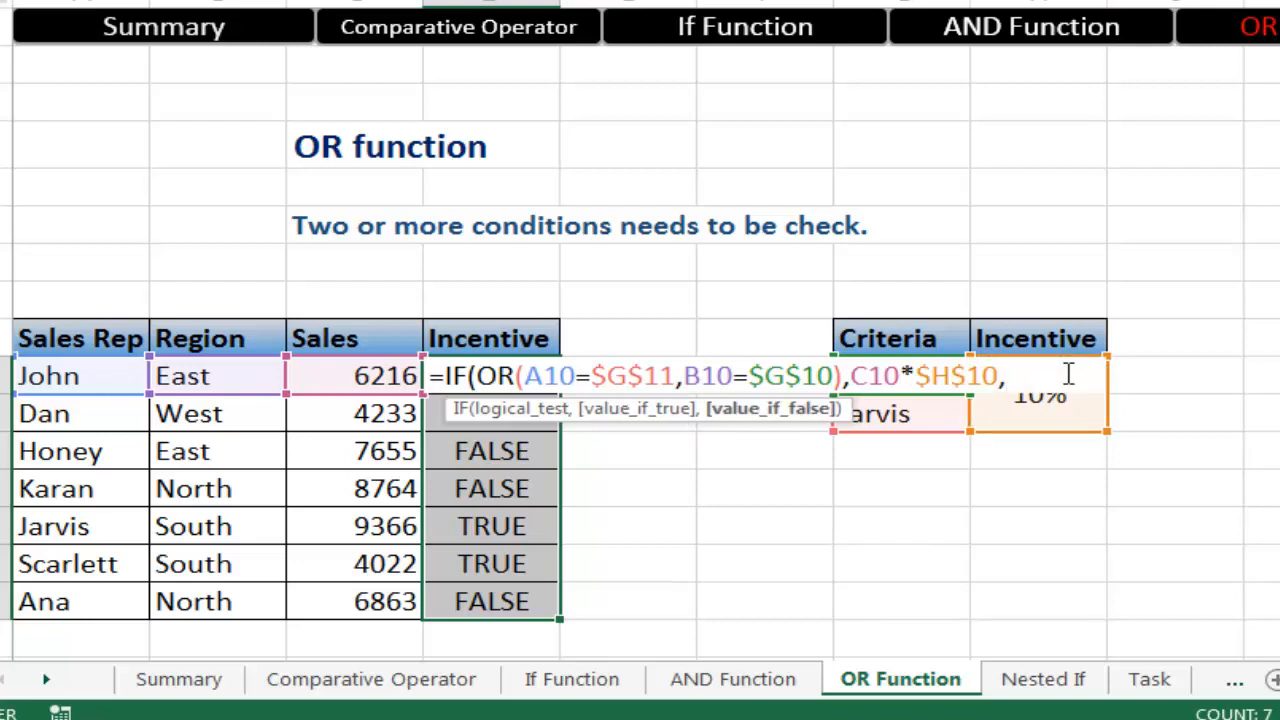
Step: Complete the D10 IF formula with 0 as its value-if-false argument, accept the parenthesis correction, and fill it through D16
type("0")
key("Return")
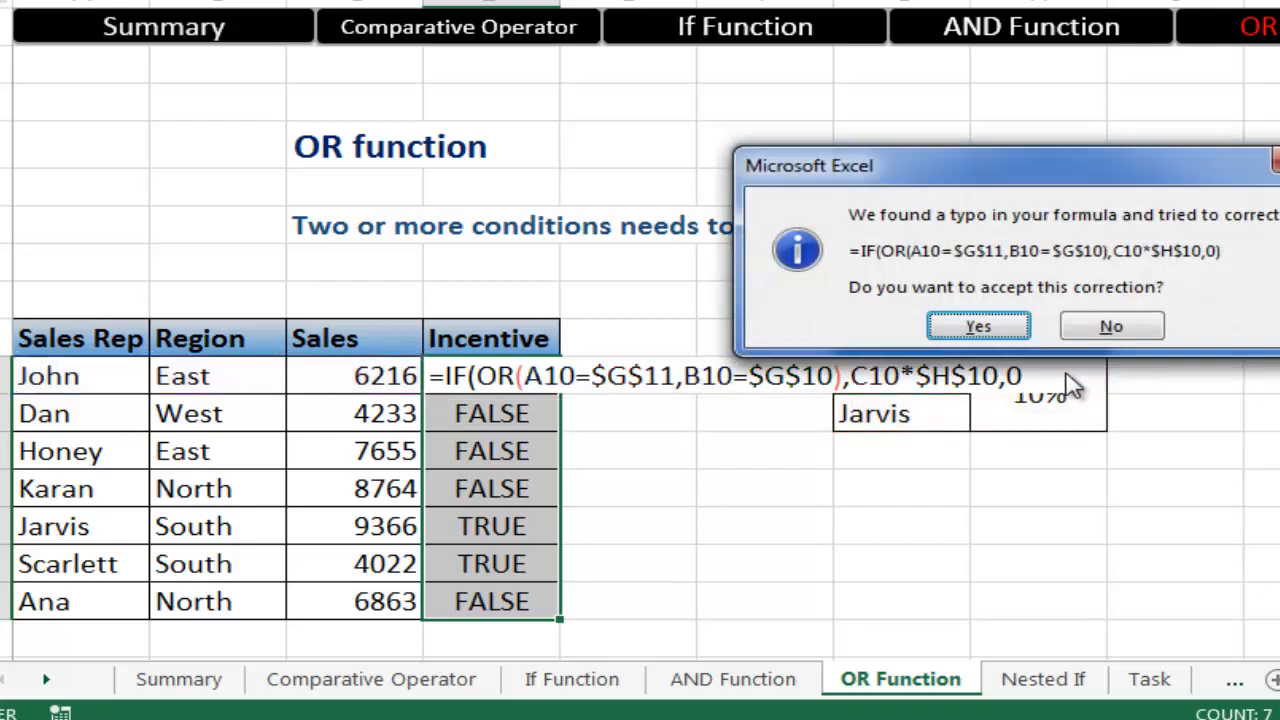
key("Return")
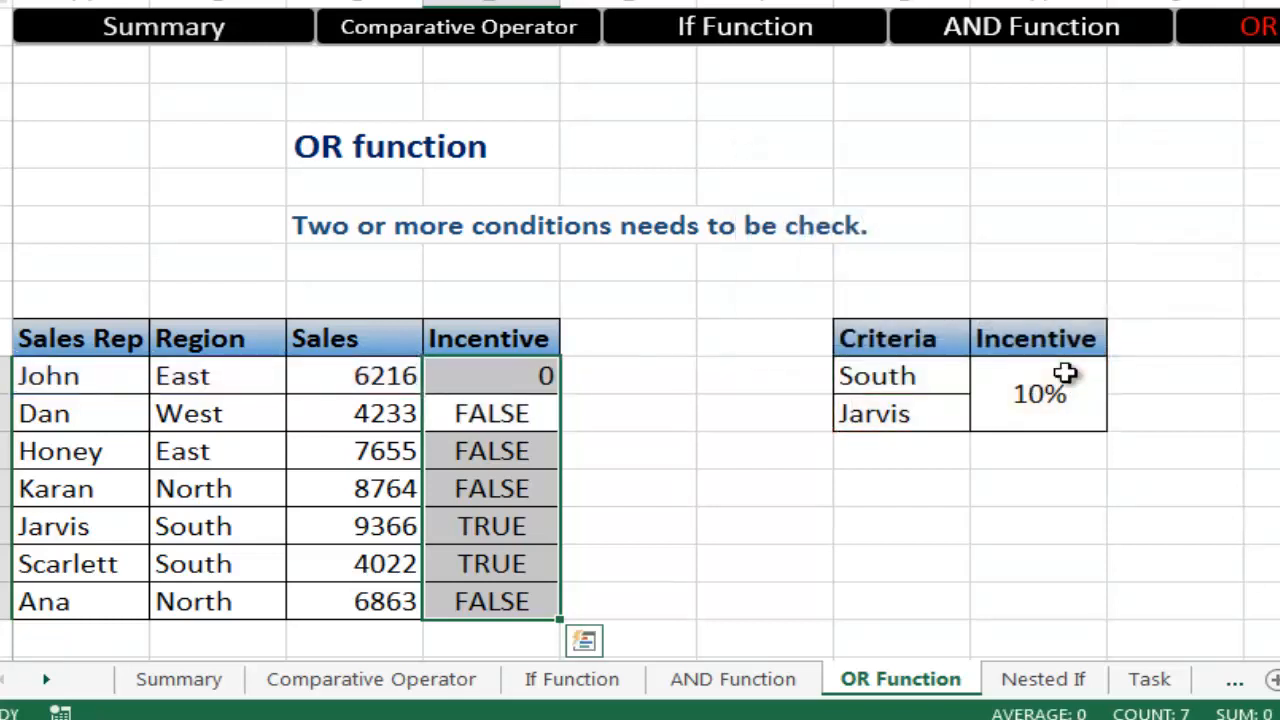
key("Down")
key("Down")
key("Down")
key("Down")
key("Down")
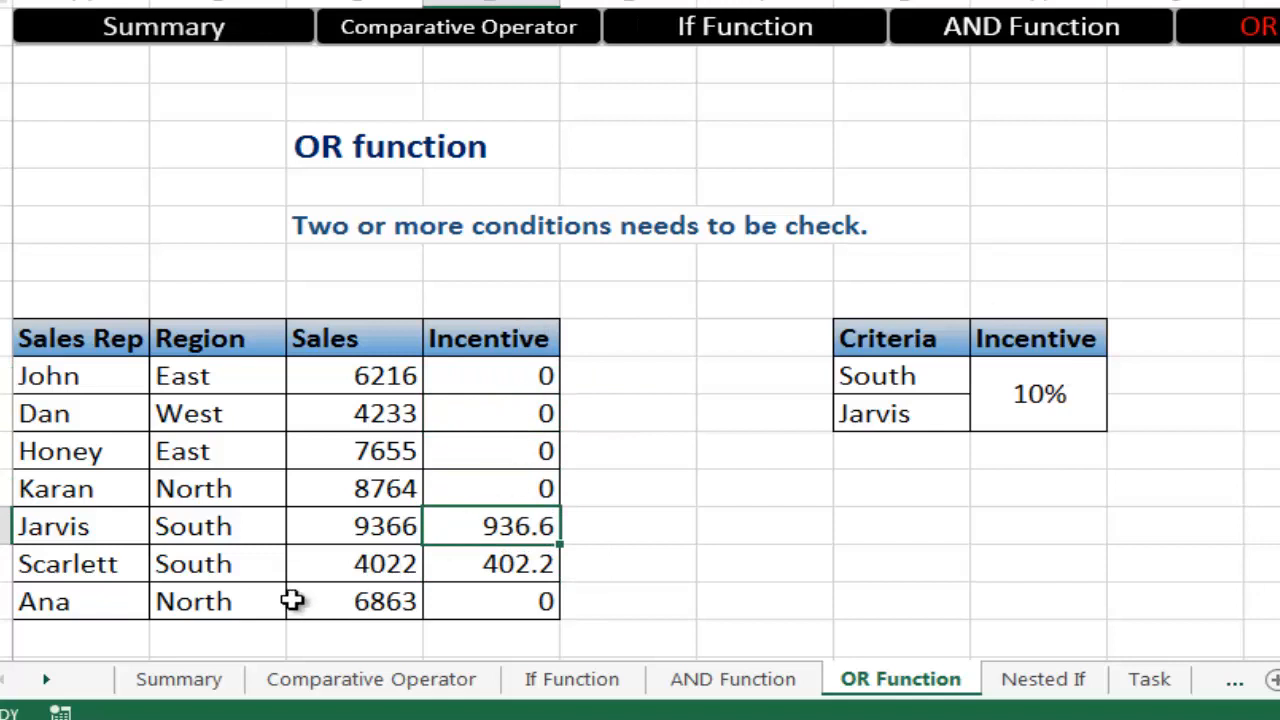
Step: Compare the regions in rows 14 and 15 with their incentive results in D14 and D15
left_click_drag(271, 526, 265, 555)
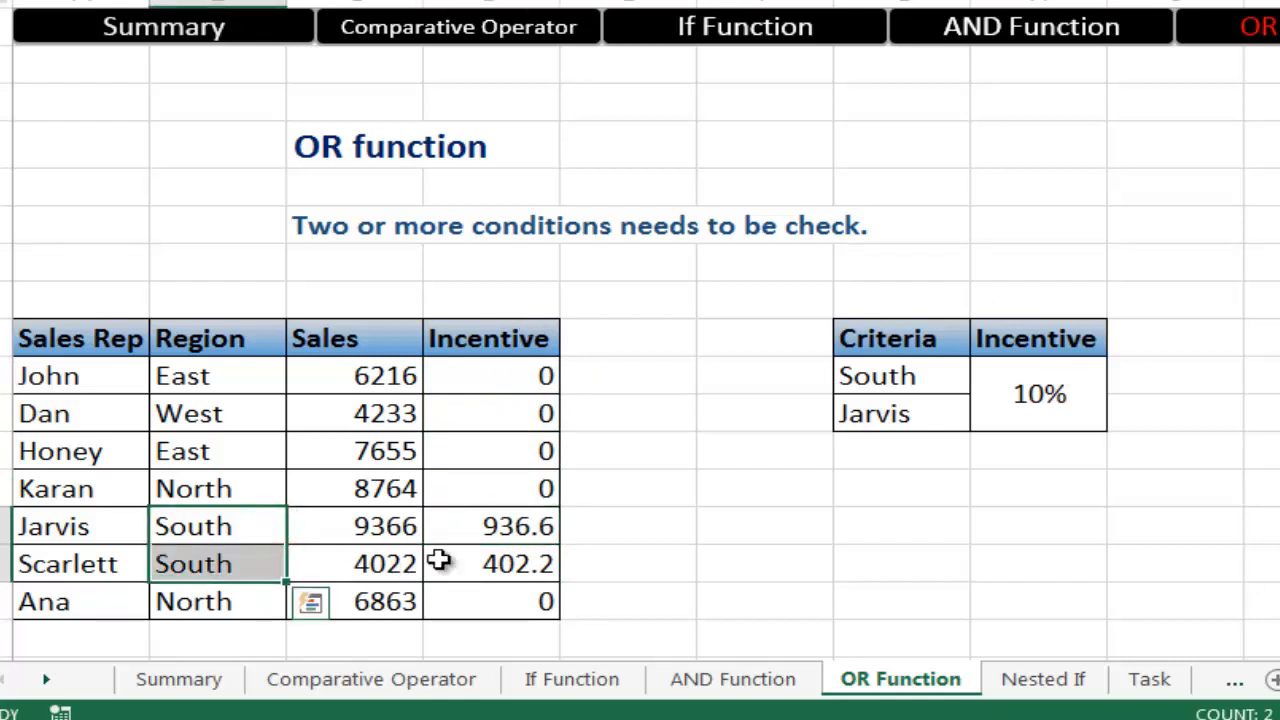
left_click(528, 530)
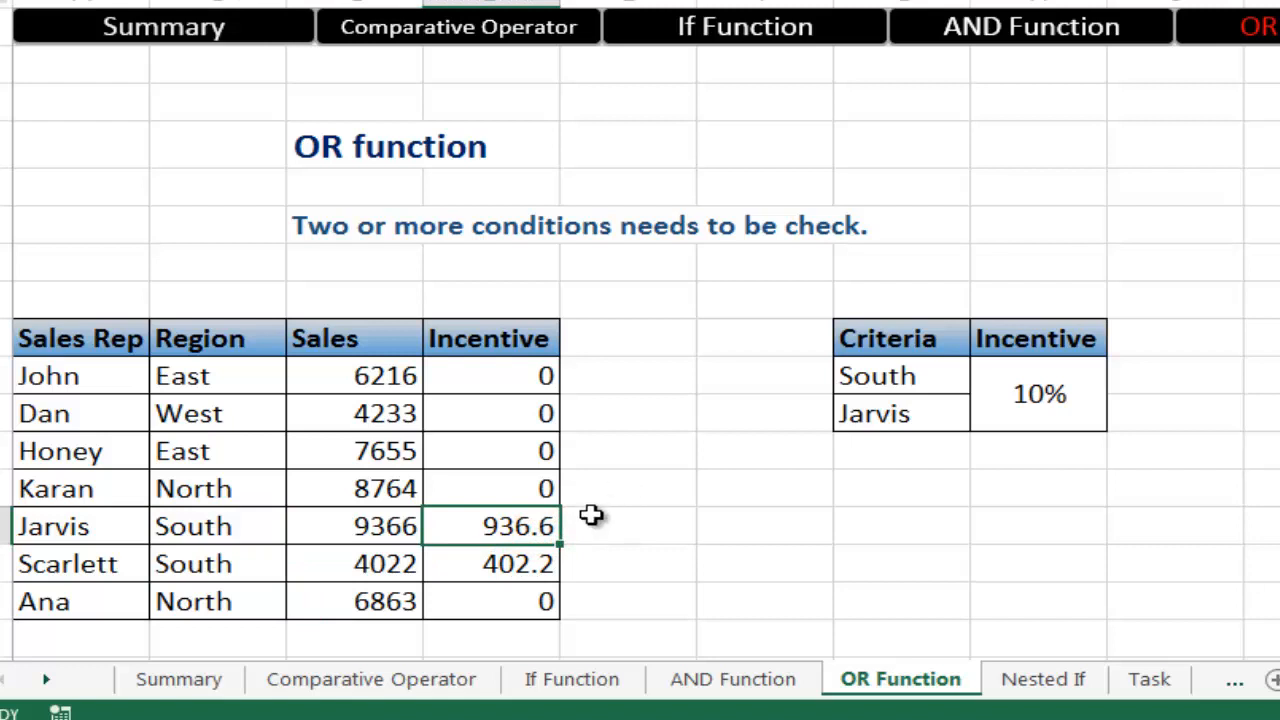
left_click(500, 563)
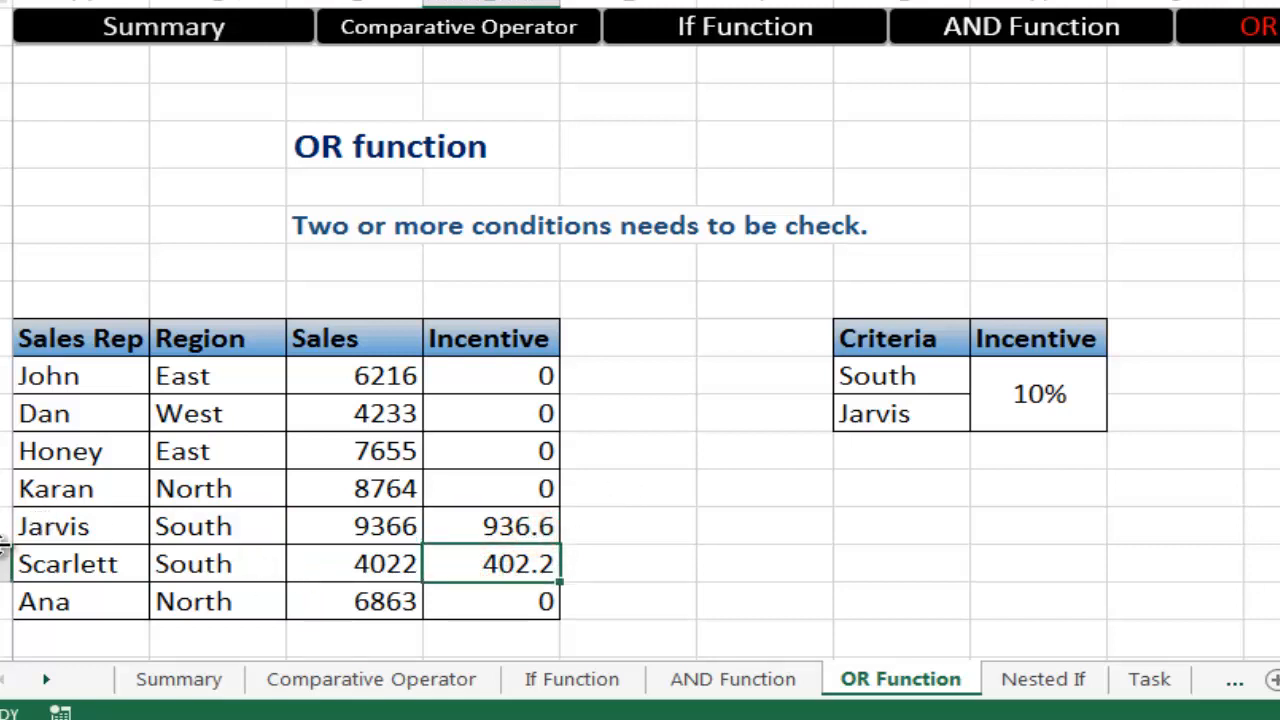
left_click_drag(30, 527, 500, 526)
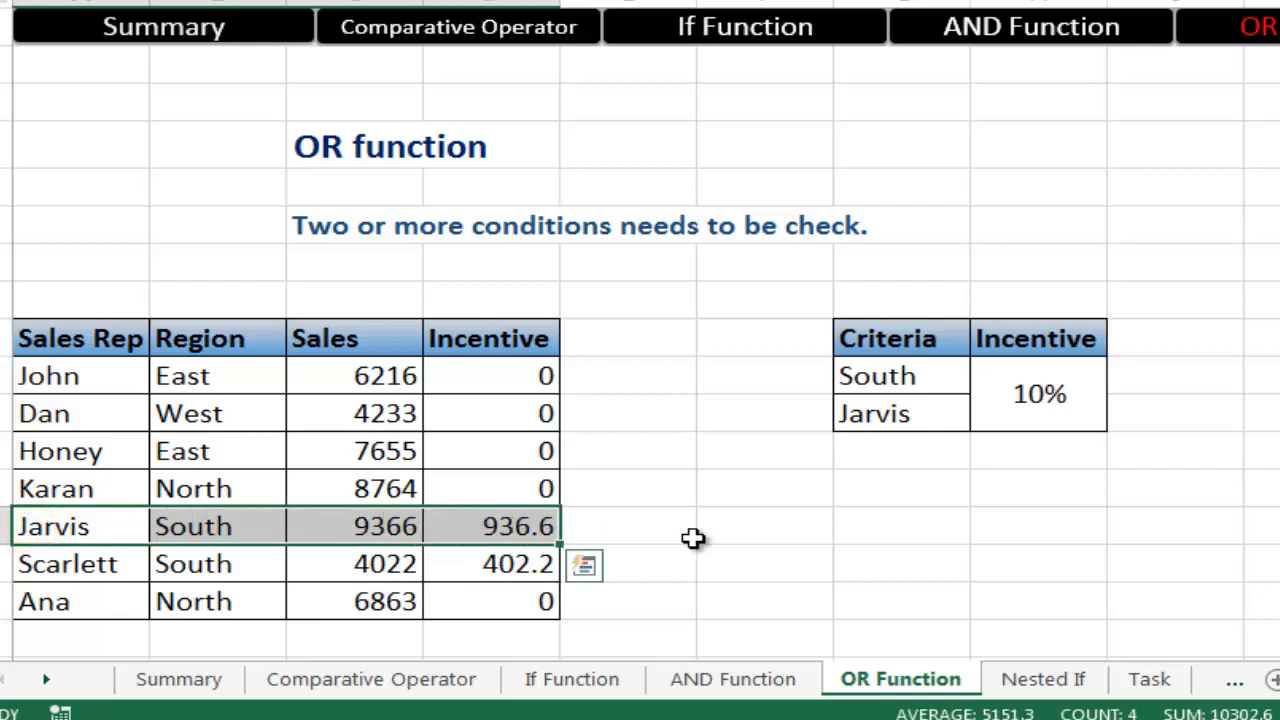
left_click(757, 540)
Step: Check the row 14 rep and region and the row 15 region, sales and incentive against the OR criteria
left_click_drag(63, 526, 171, 526)
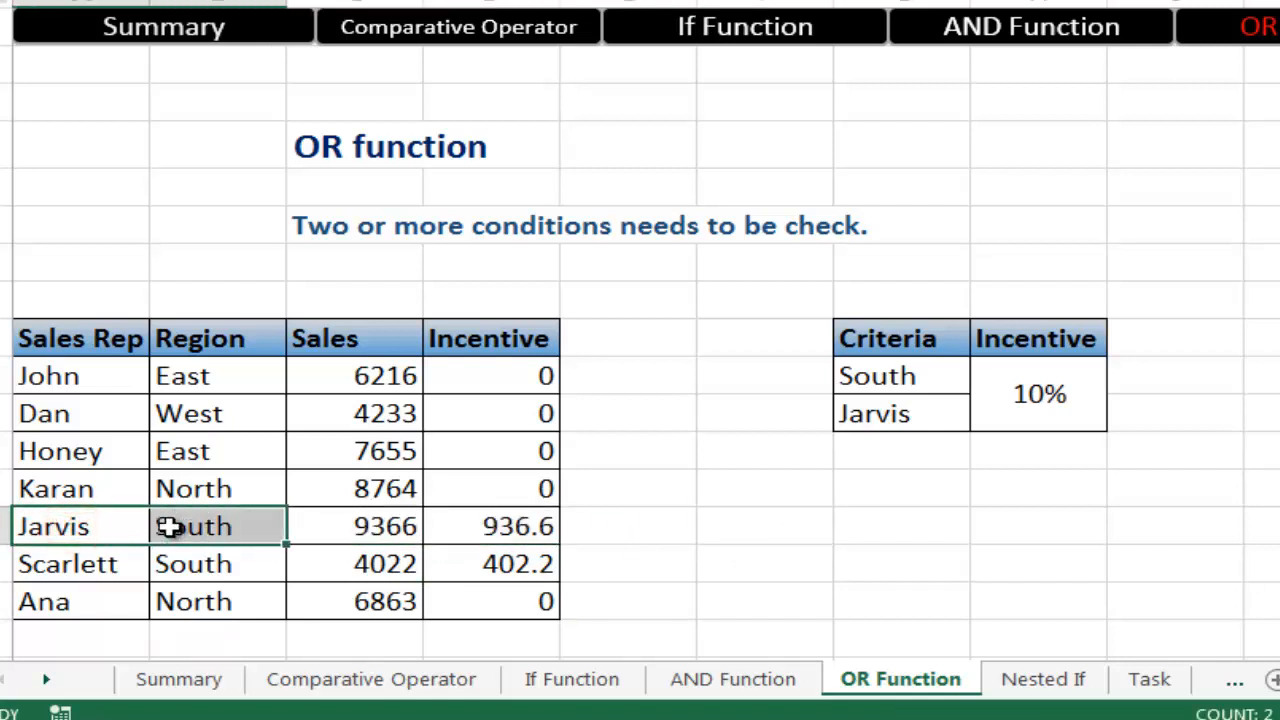
left_click(223, 533)
left_click(209, 558)
left_click(207, 535)
left_click(81, 528)
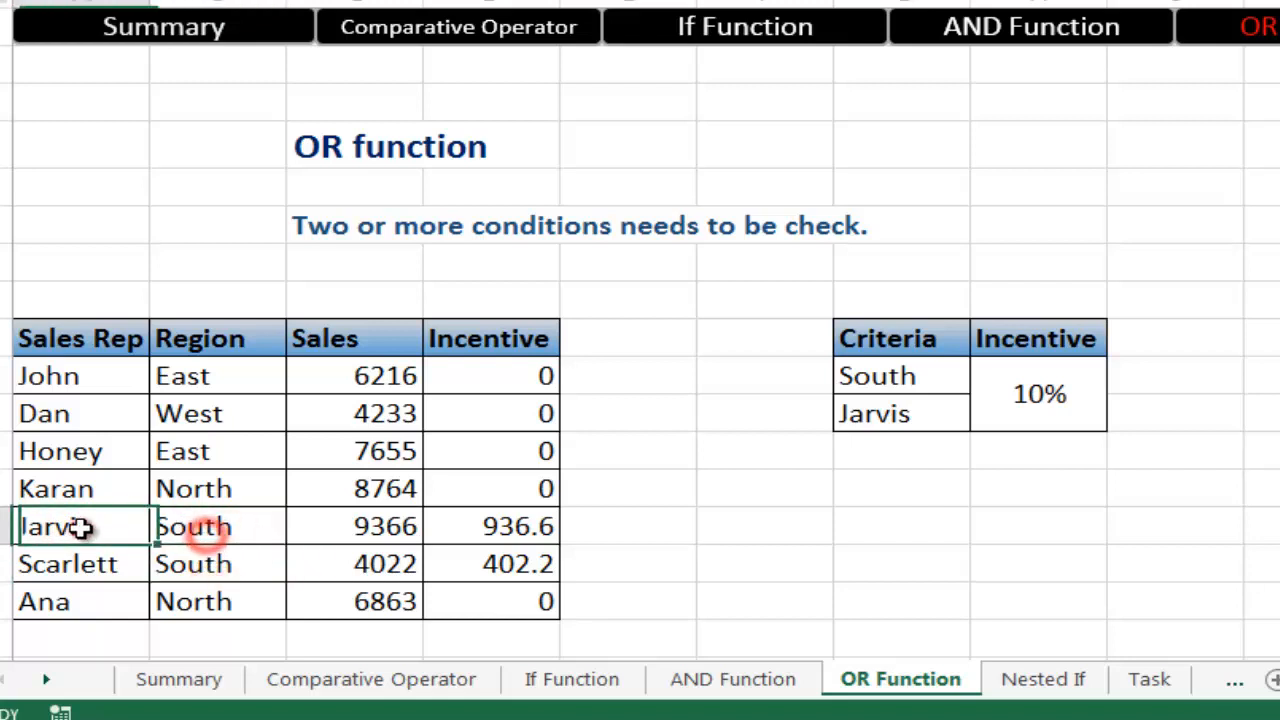
left_click(177, 526)
left_click(194, 566)
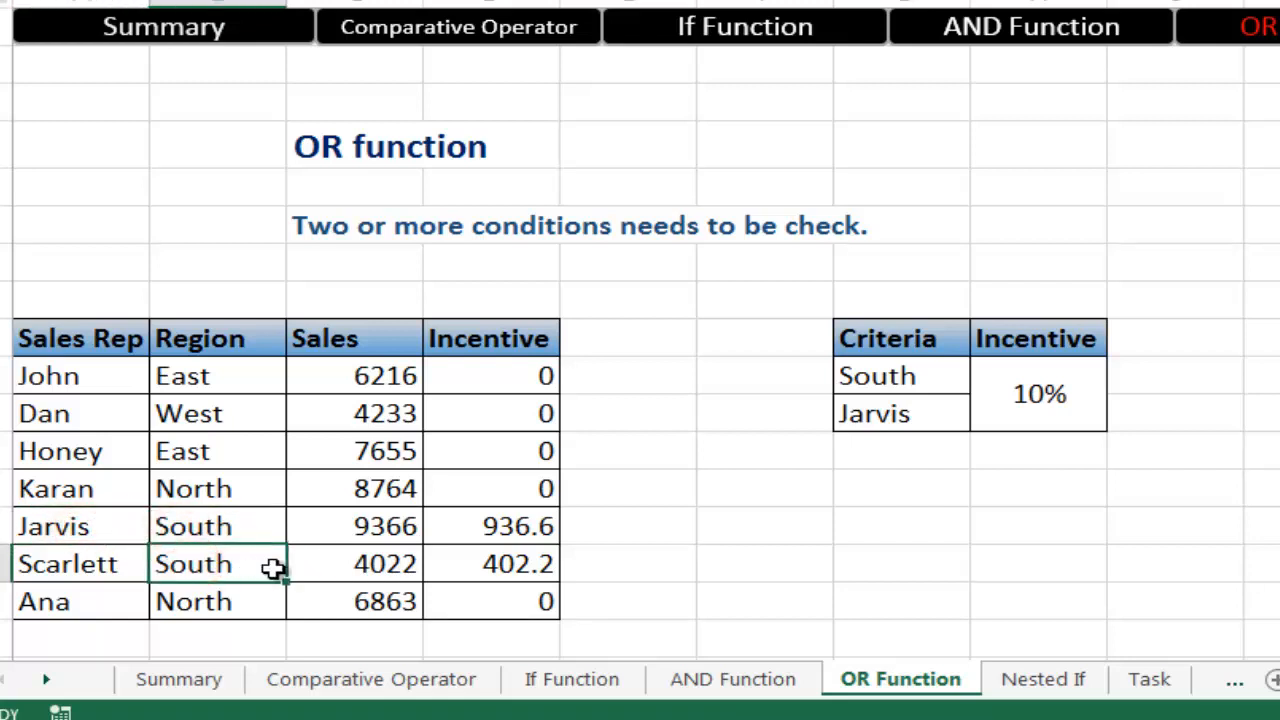
left_click(360, 565)
left_click(482, 562)
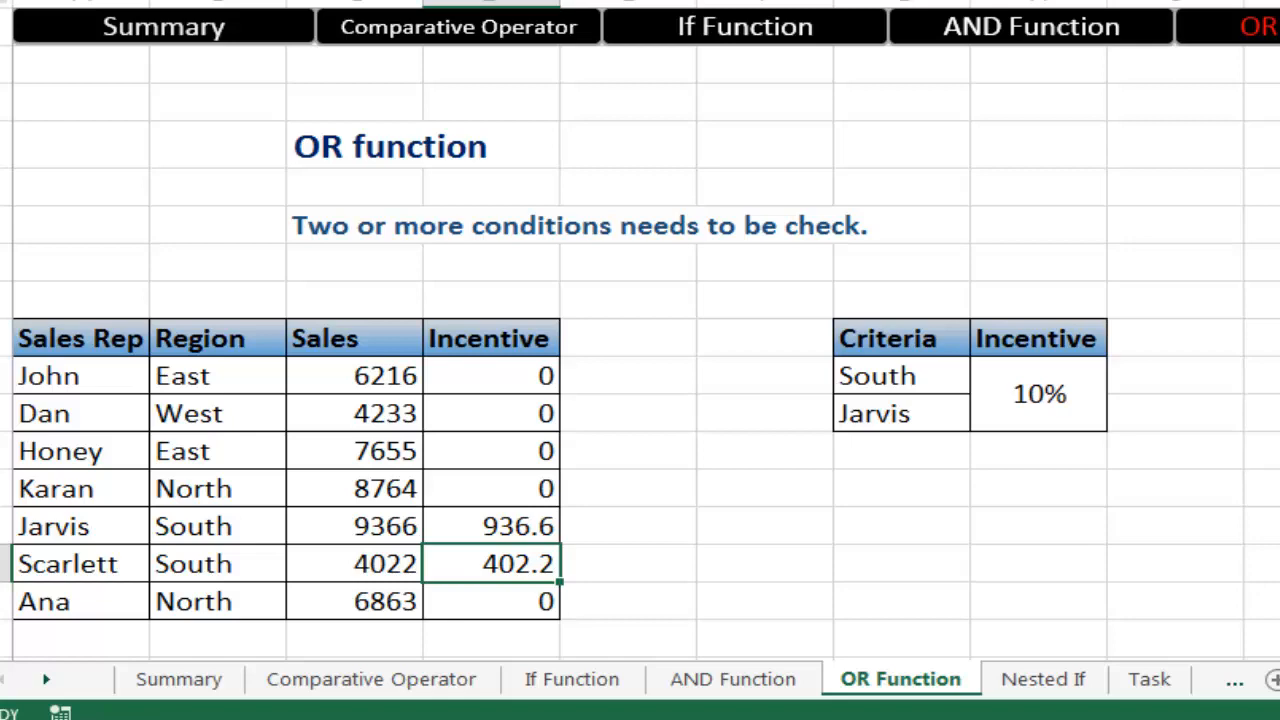
Step: Switch to the Nested If sheet, clear the existing grades from D14:D23, and select D14
key("ctrl+Page_Down")
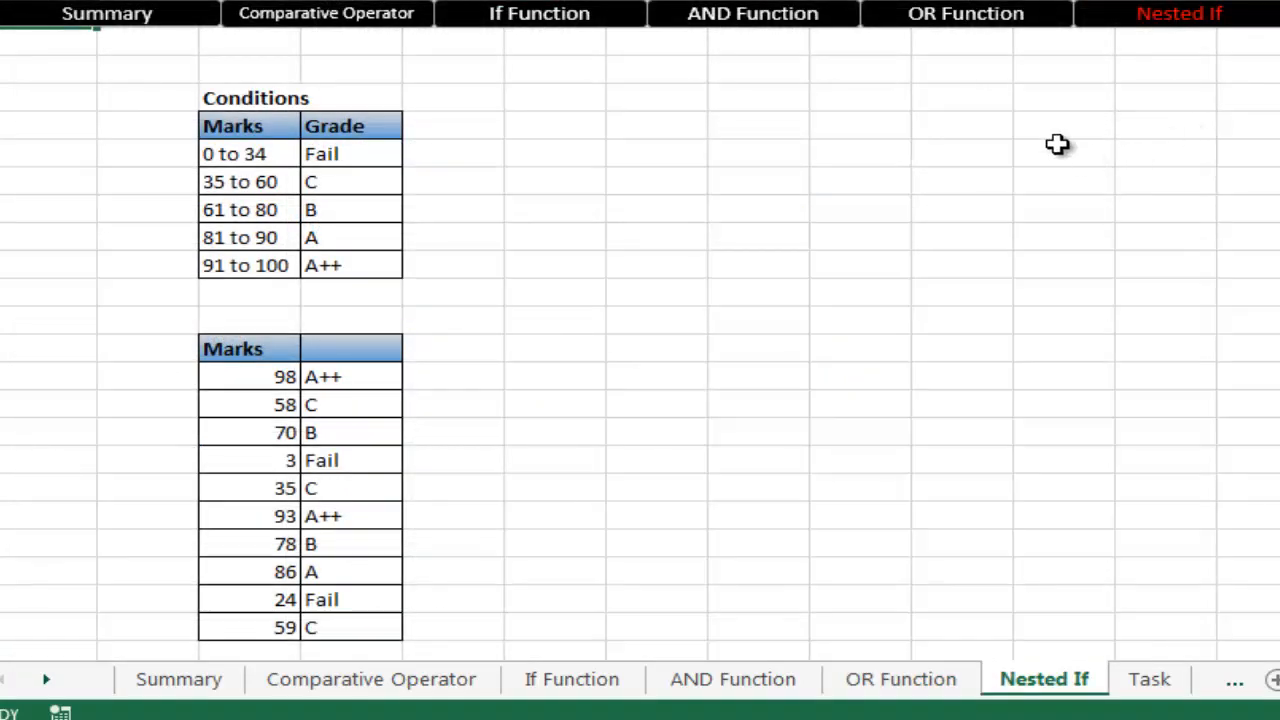
left_click_drag(363, 374, 348, 630)
key("Delete")
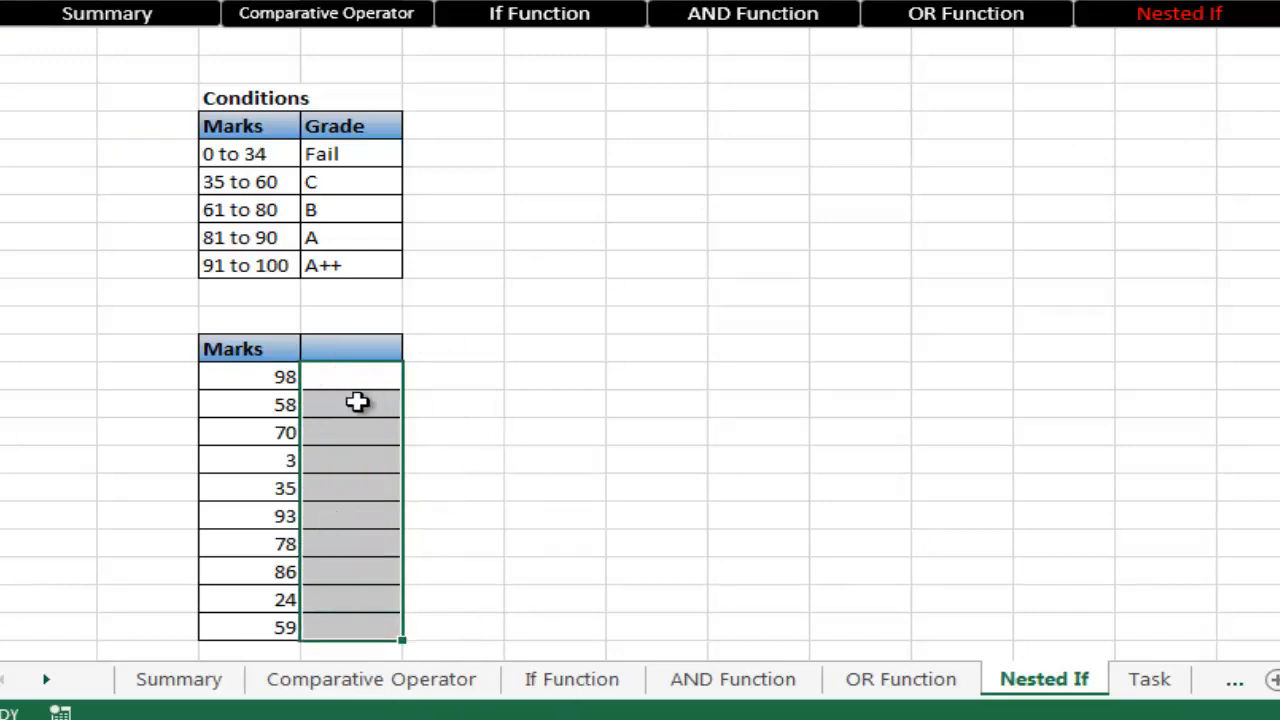
left_click(538, 328)
left_click(357, 377)
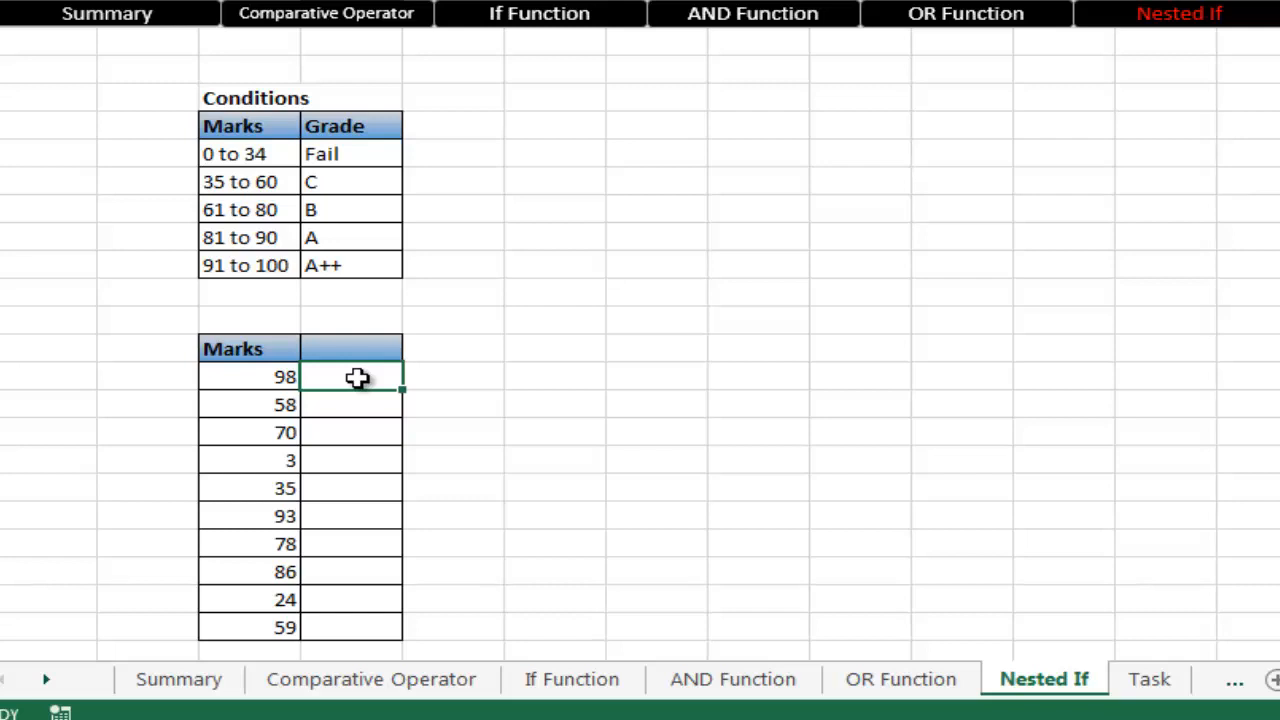
left_click(357, 377)
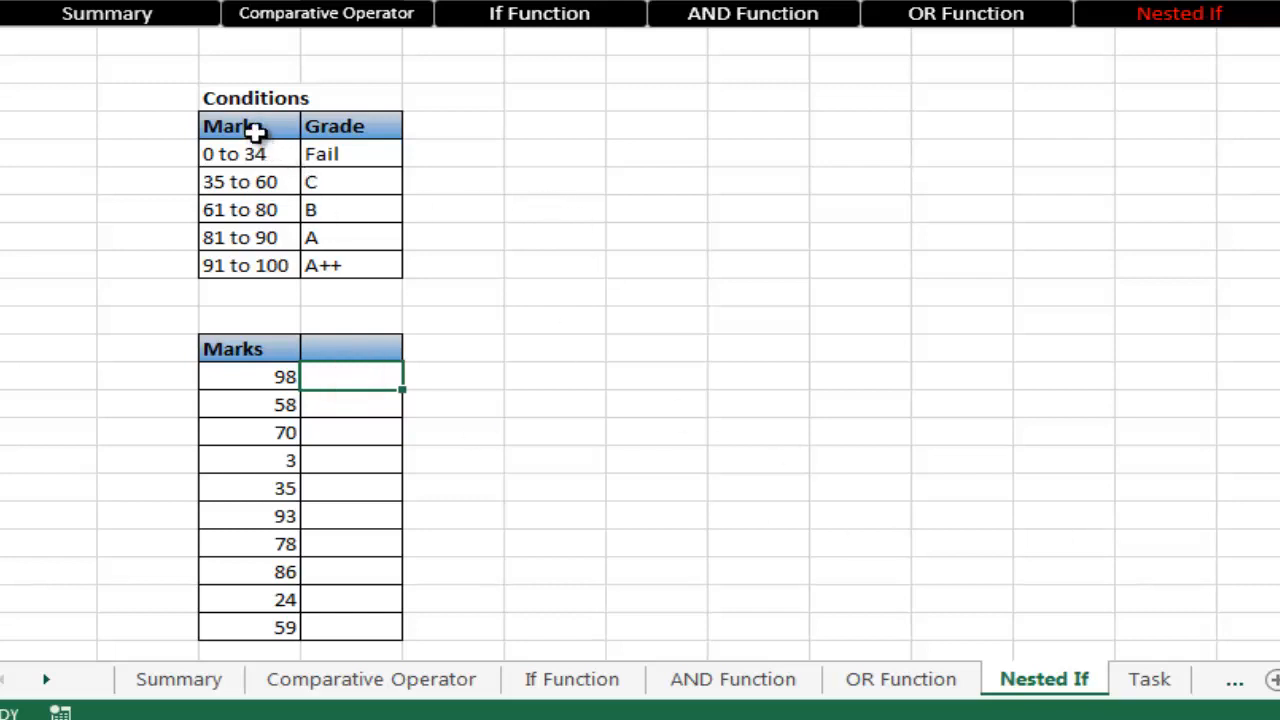
Step: Examine the mark ranges and their grades in the Conditions table alongside the Marks table to be graded
left_click_drag(251, 155, 250, 265)
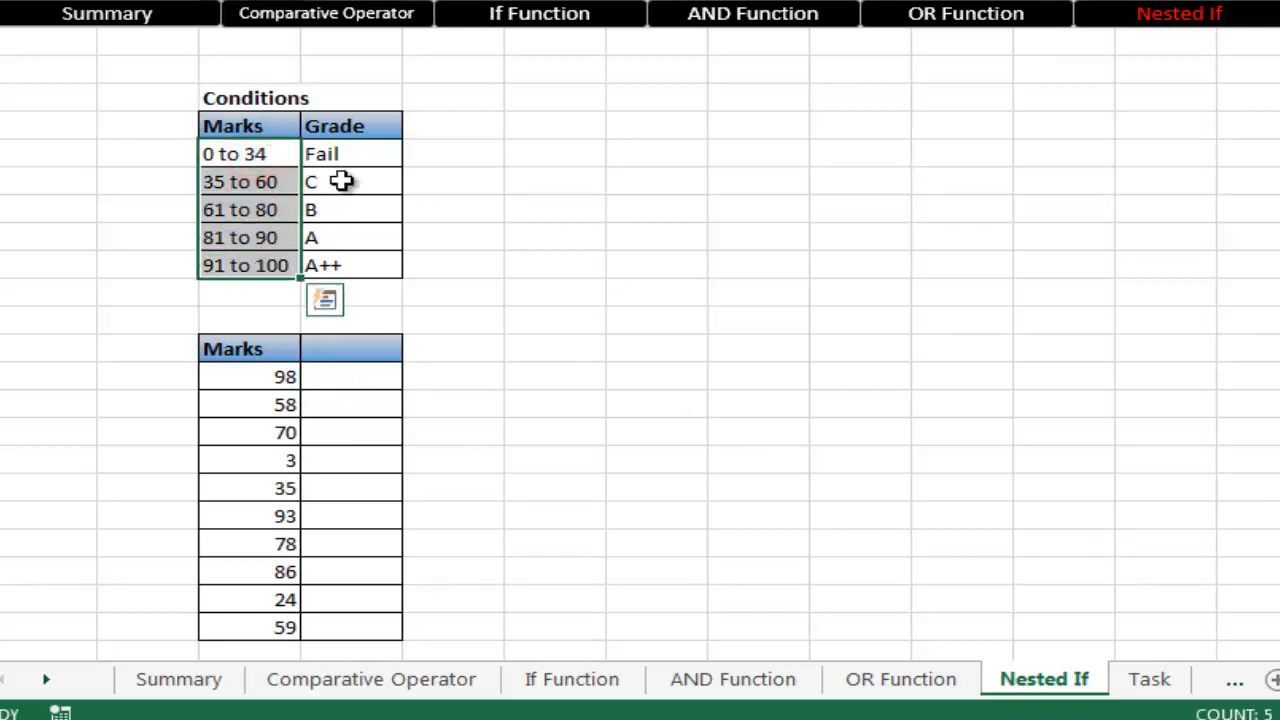
left_click_drag(363, 152, 371, 271)
left_click(514, 207)
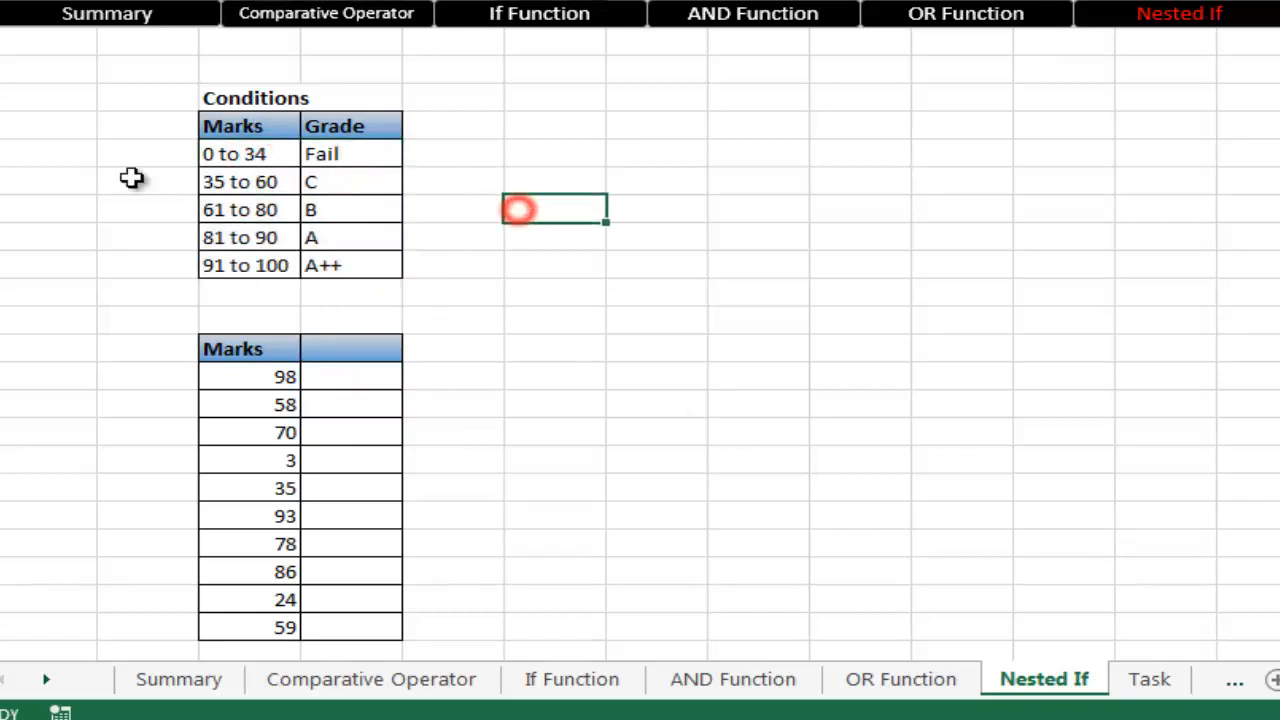
left_click(229, 178)
left_click(256, 229)
left_click_drag(257, 153, 257, 264)
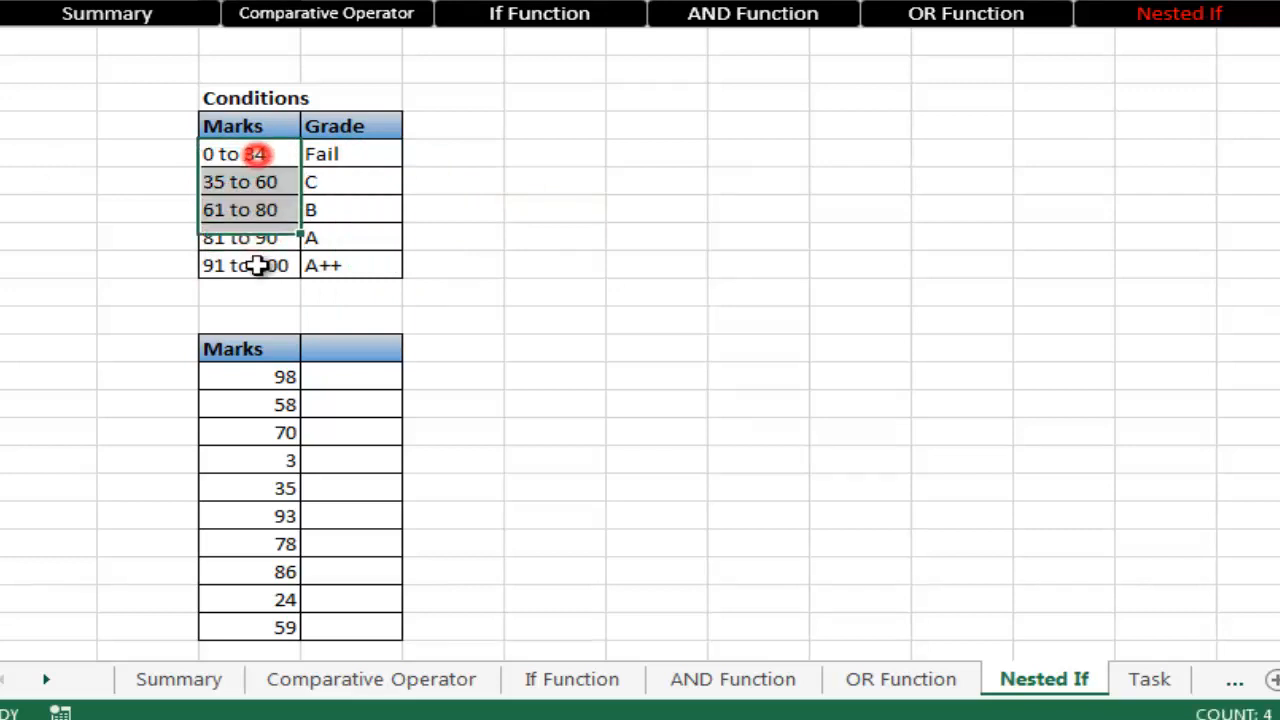
left_click(279, 153)
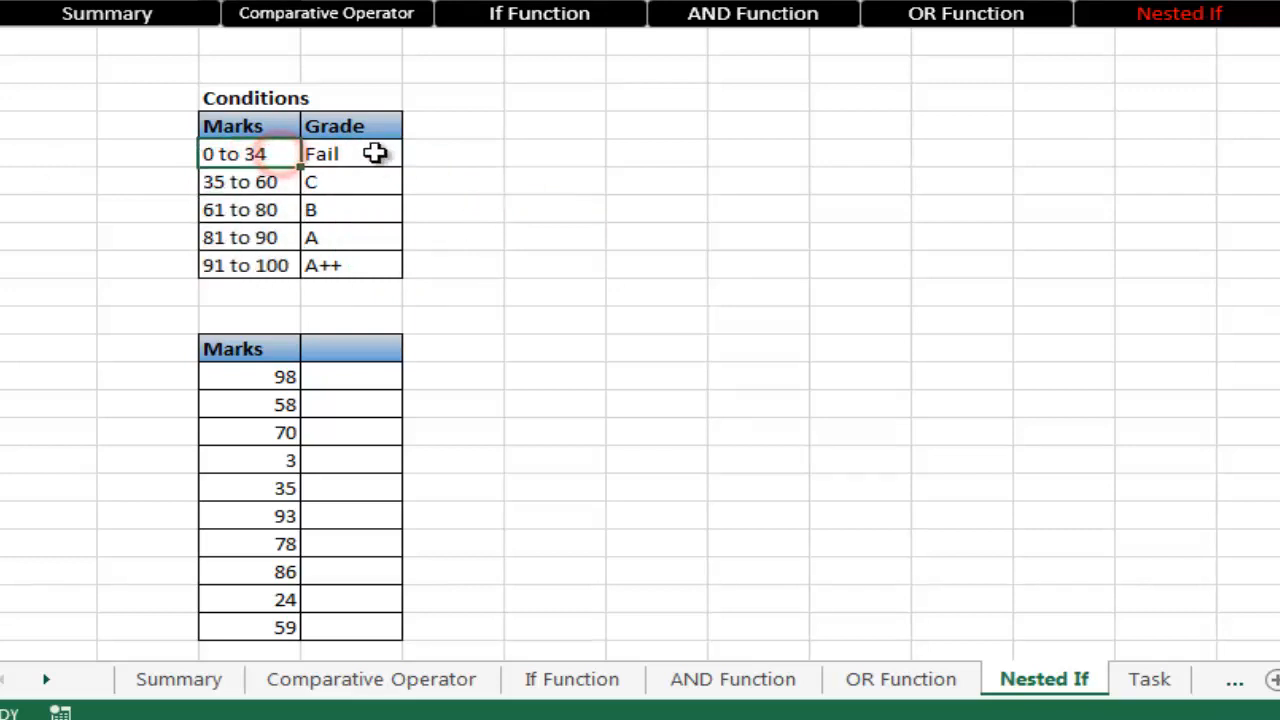
left_click_drag(377, 152, 374, 236)
left_click_drag(377, 369, 377, 404)
left_click_drag(370, 485, 366, 542)
left_click(252, 268)
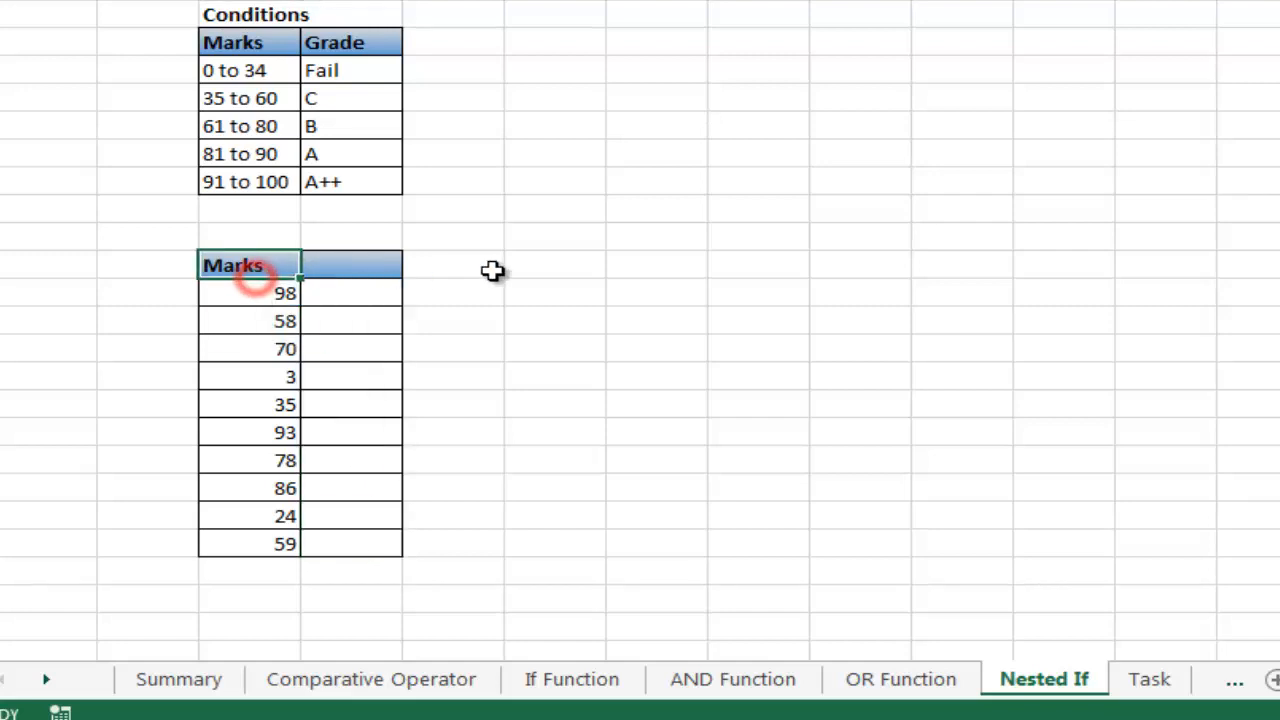
scroll(494, 271, "up", 1)
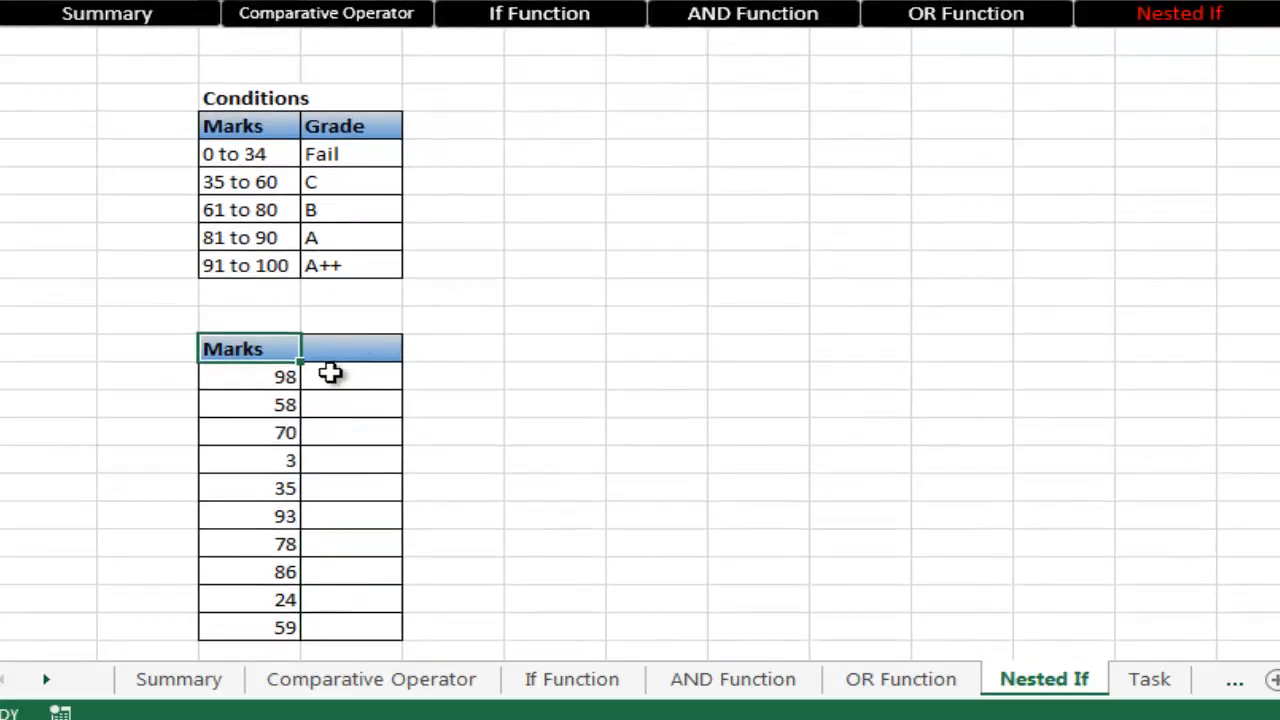
Step: Begin an IF formula in D14 that tests C14<35 and returns "Fail" when true
left_click_drag(332, 376, 371, 631)
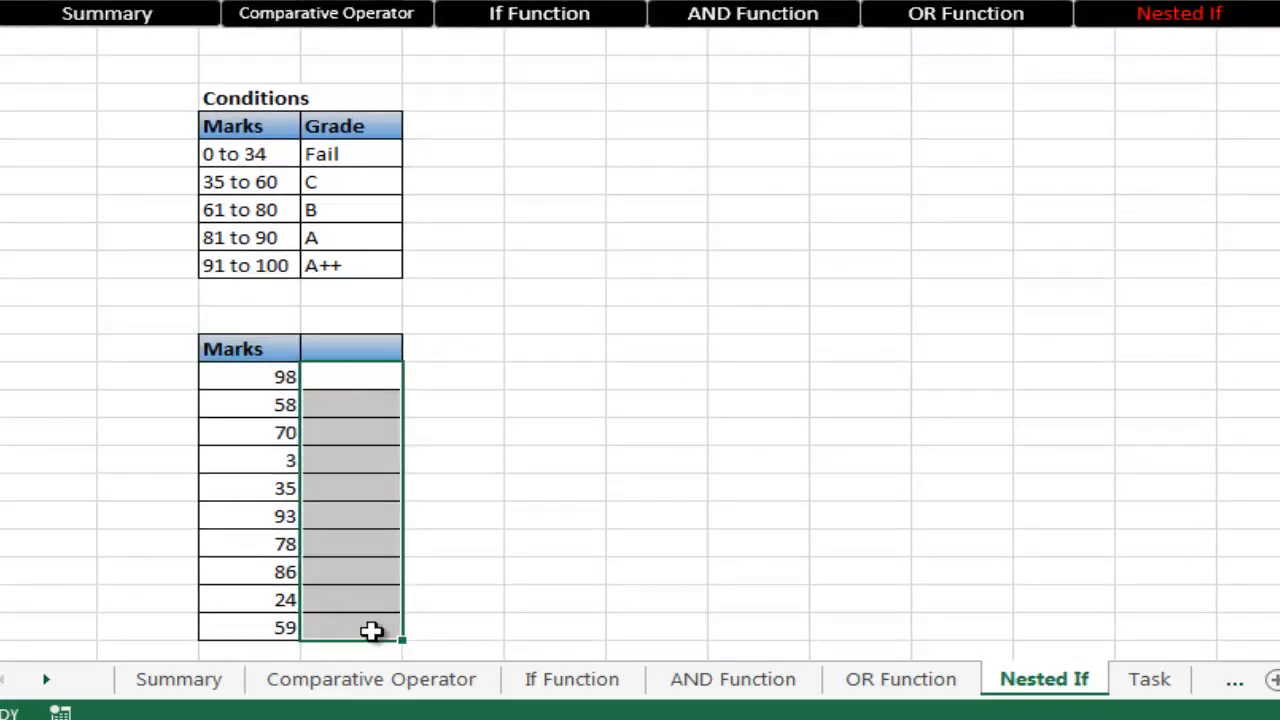
left_click(346, 380)
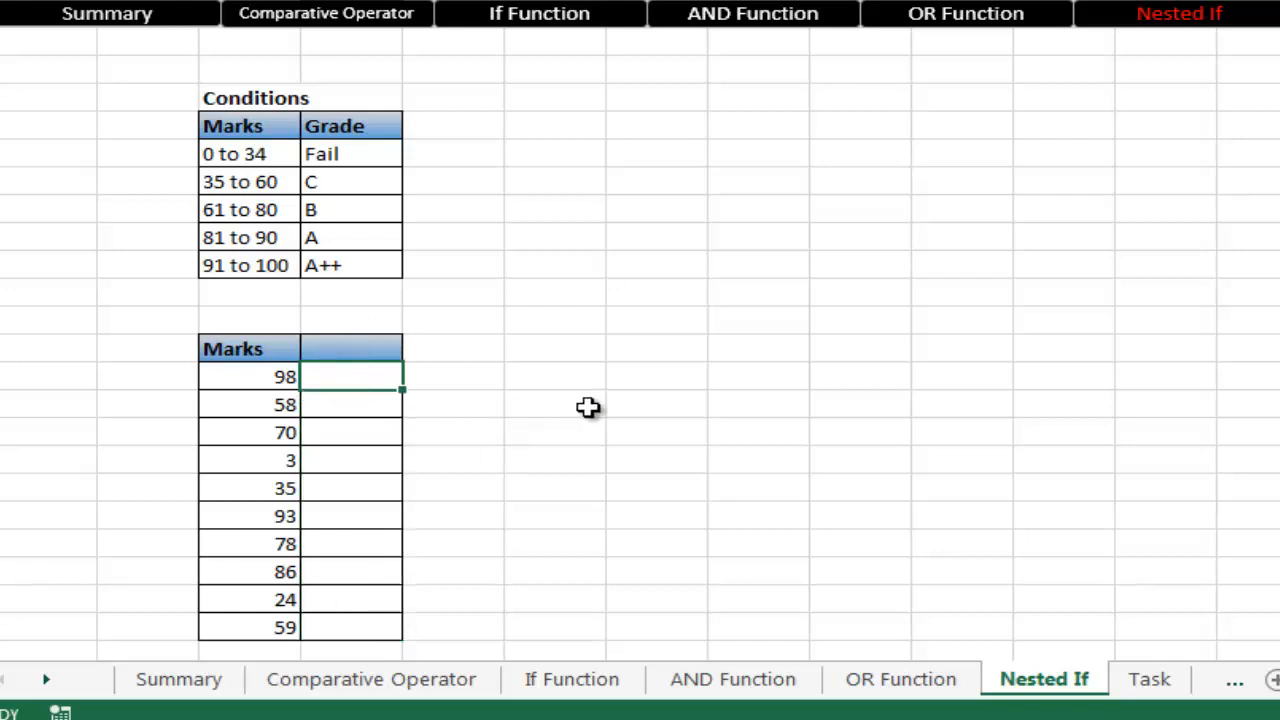
type("=")
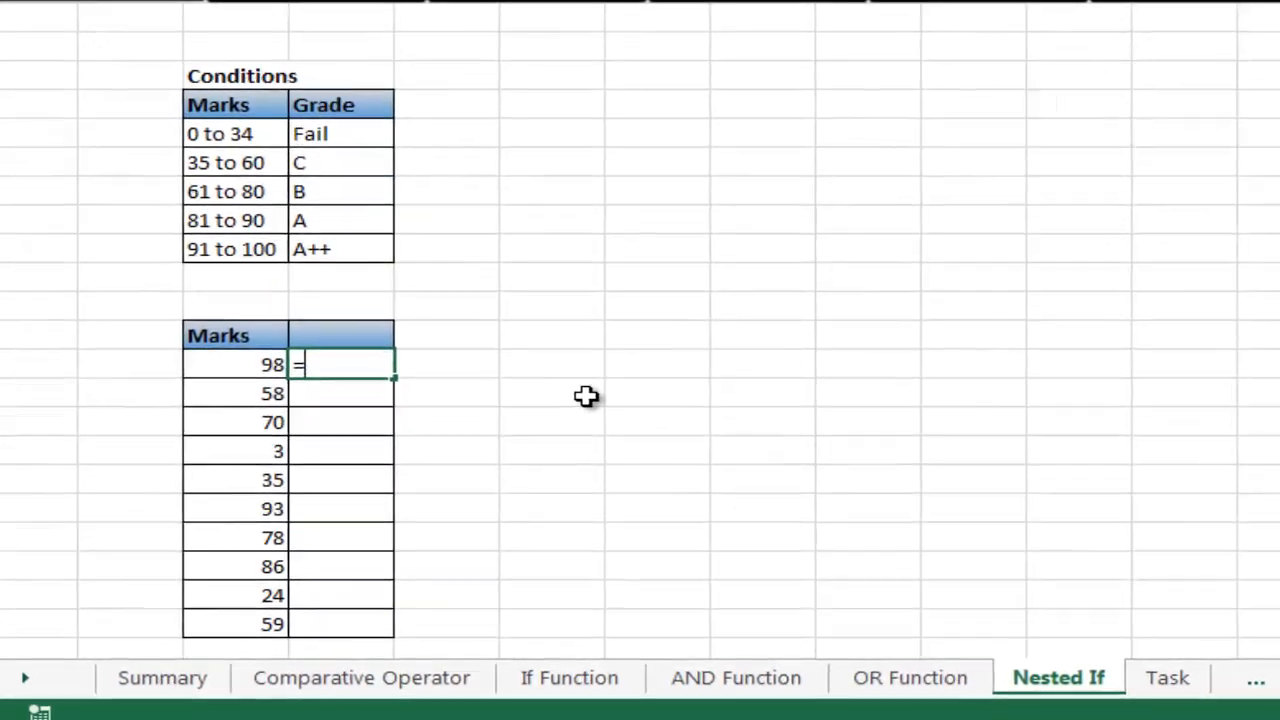
type("IF(")
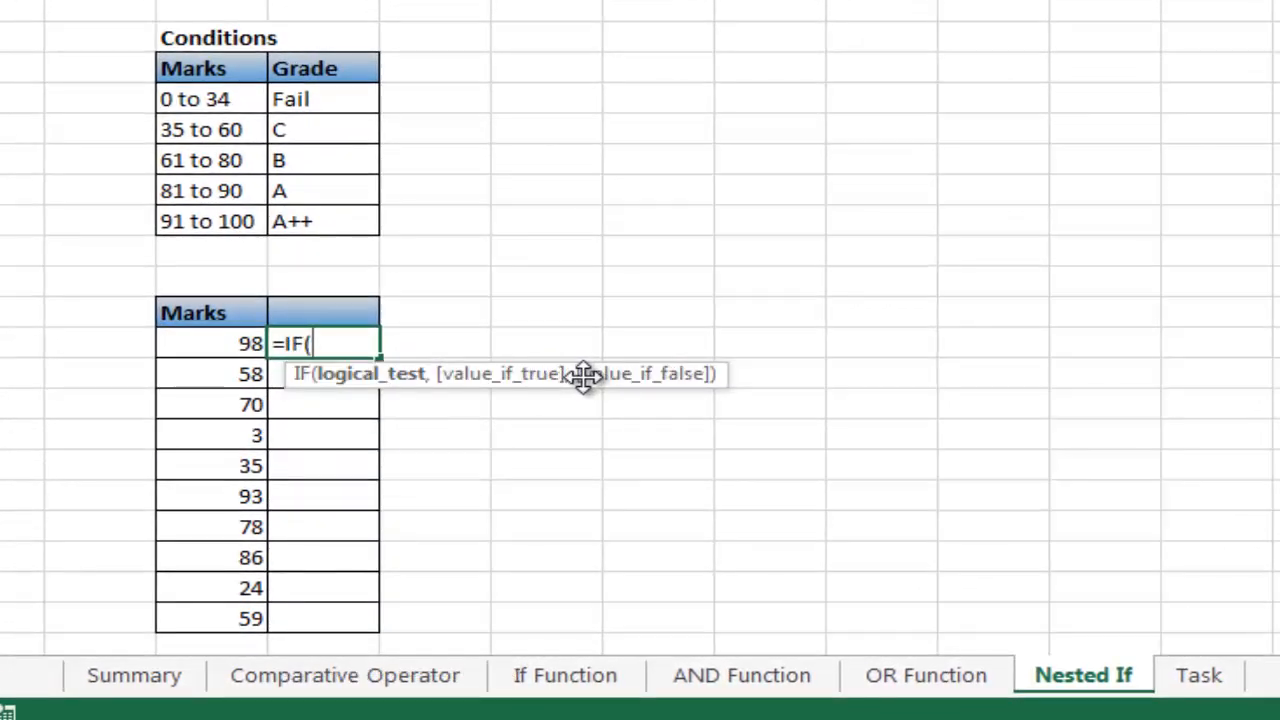
key("Left")
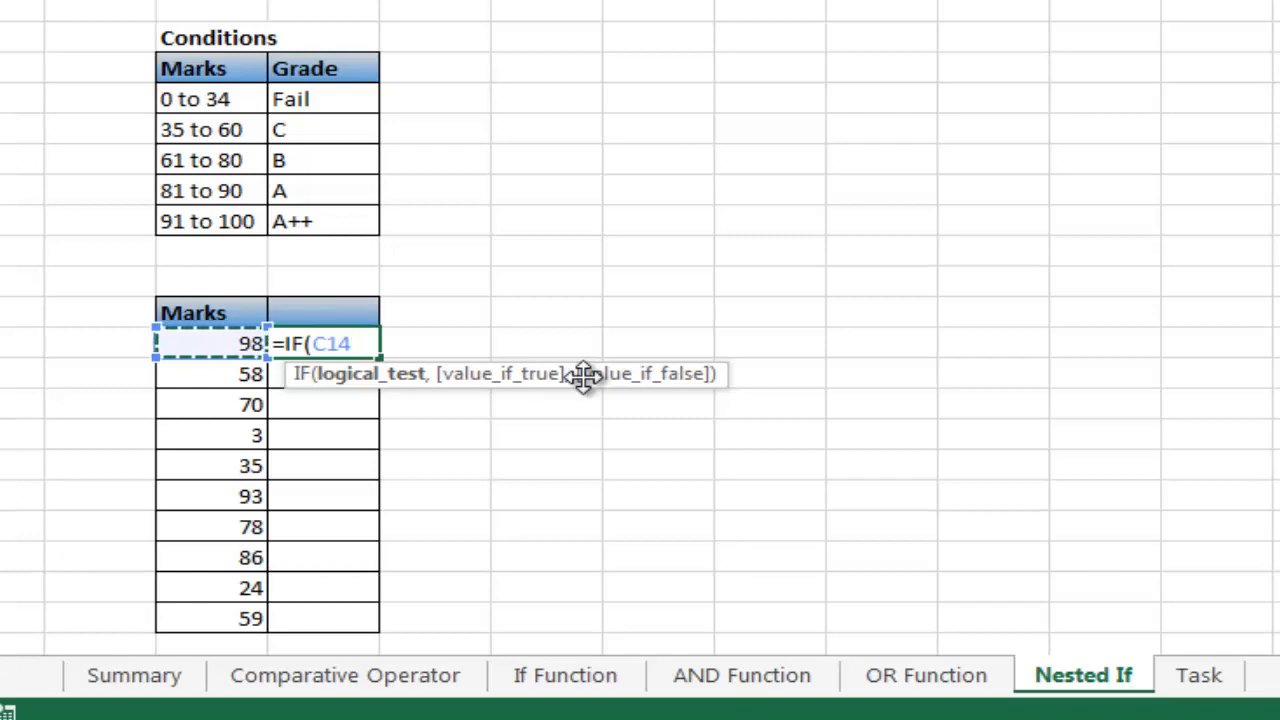
type("<")
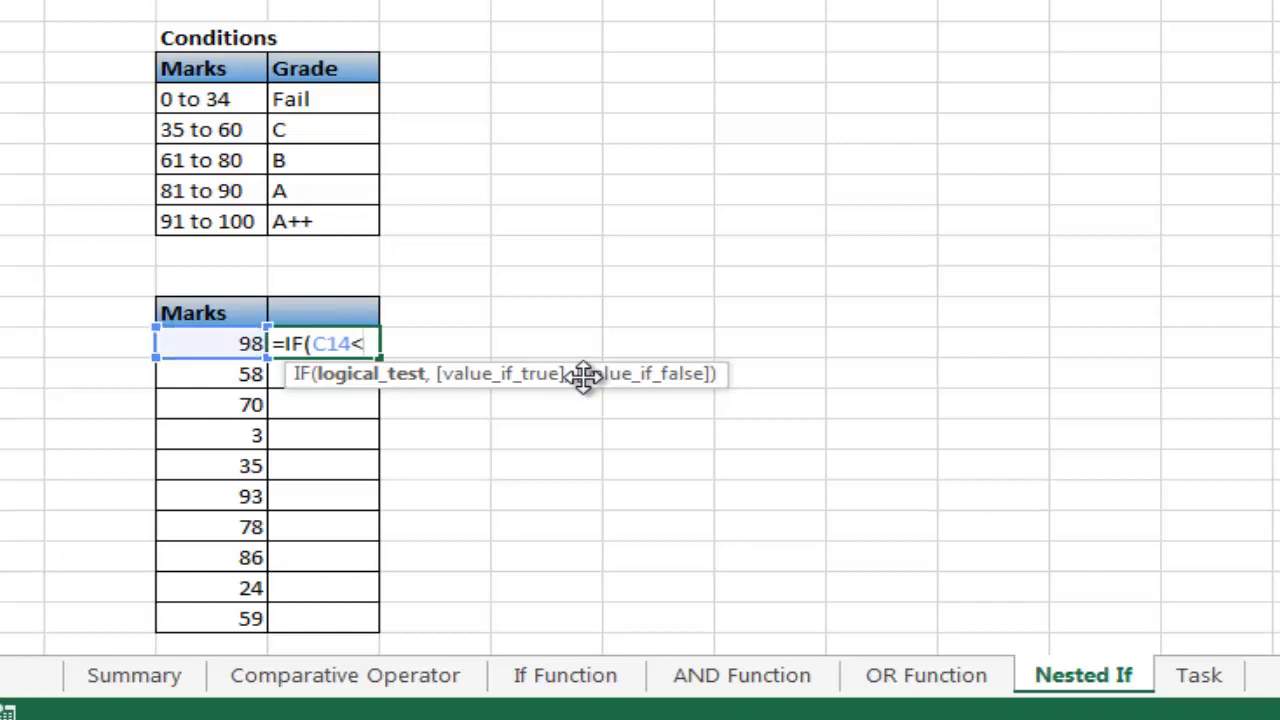
type("35,\"")
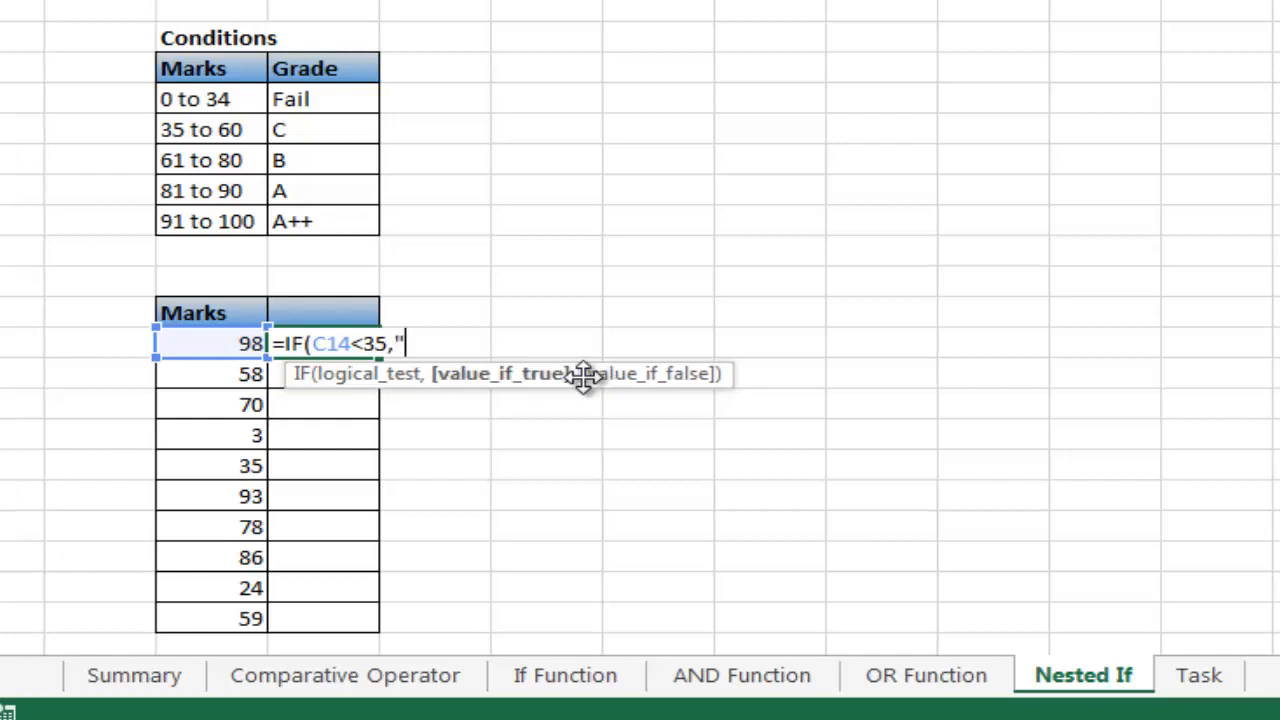
type("Fail\",")
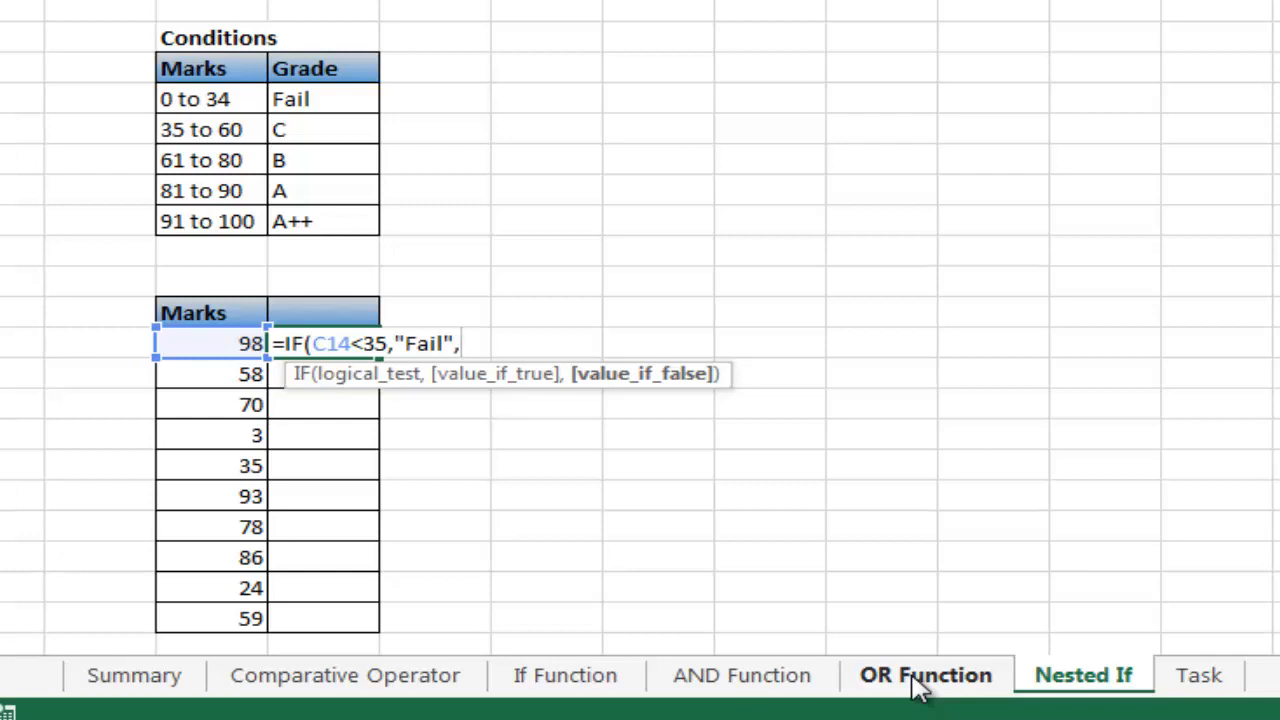
Step: Nest a second IF as the value-if-false argument in D14, testing C14<=60 and returning "C" when true
type("if")
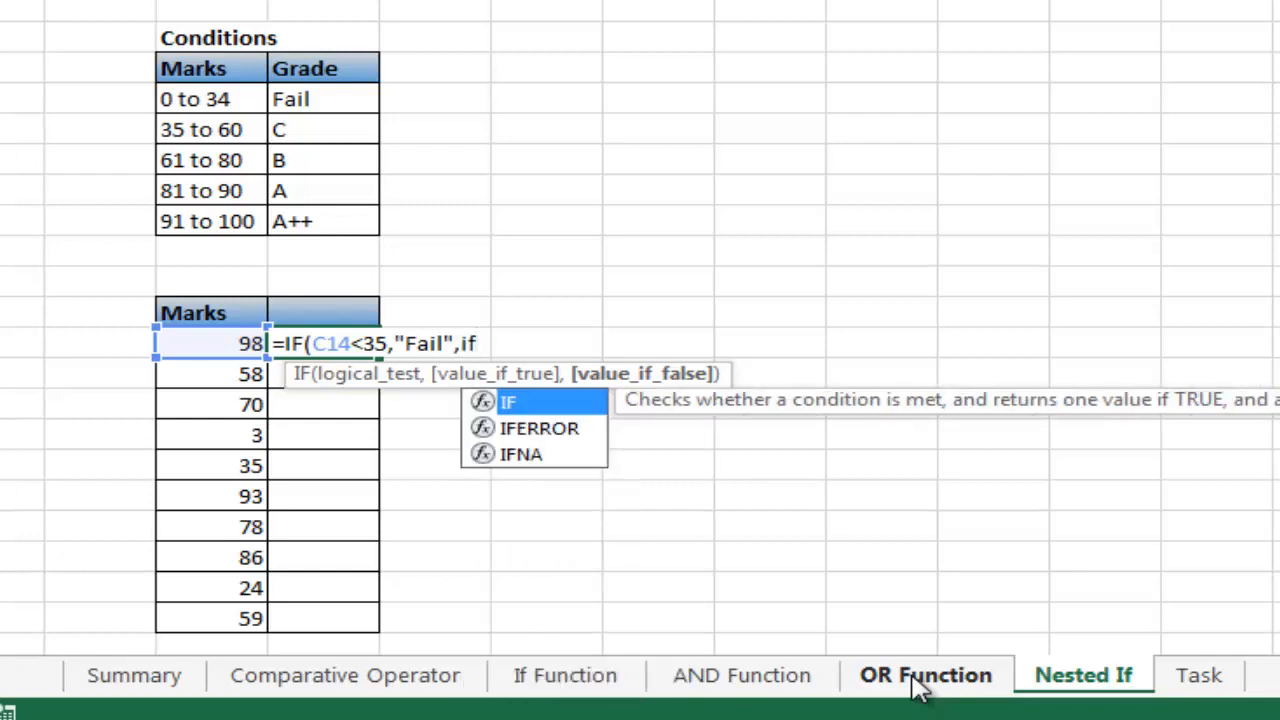
key("Tab")
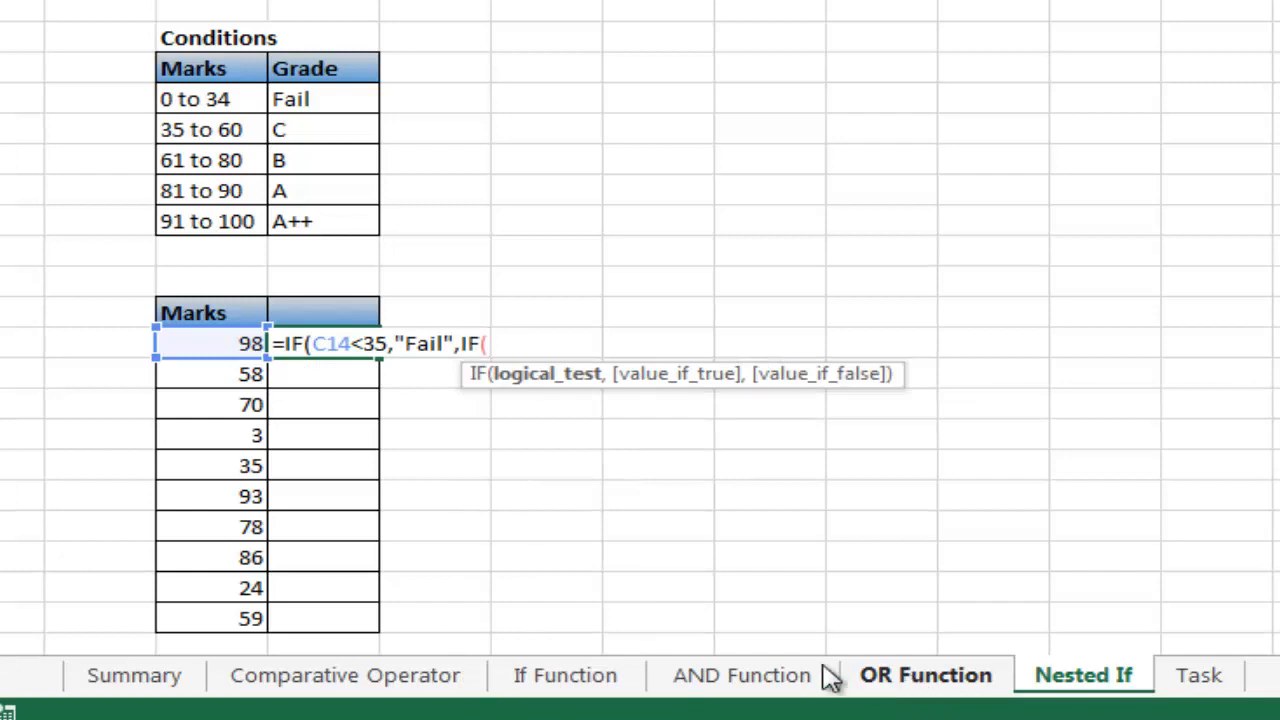
left_click(218, 344)
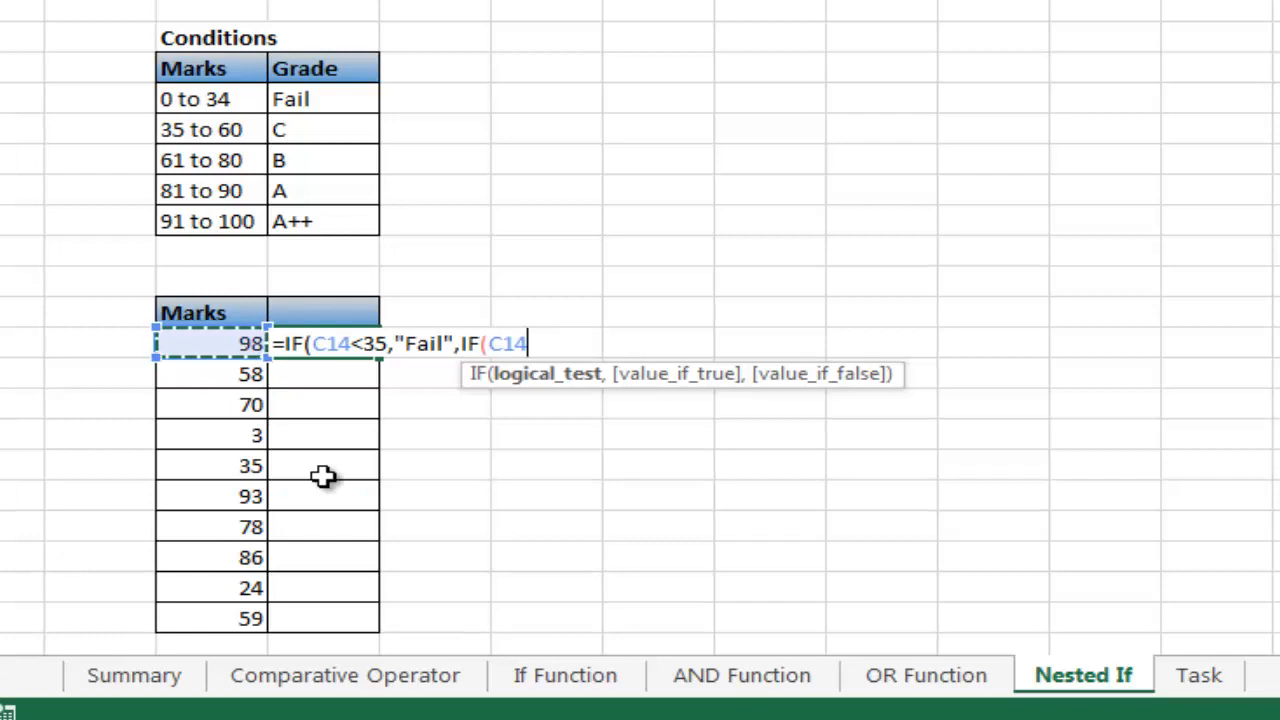
type("<")
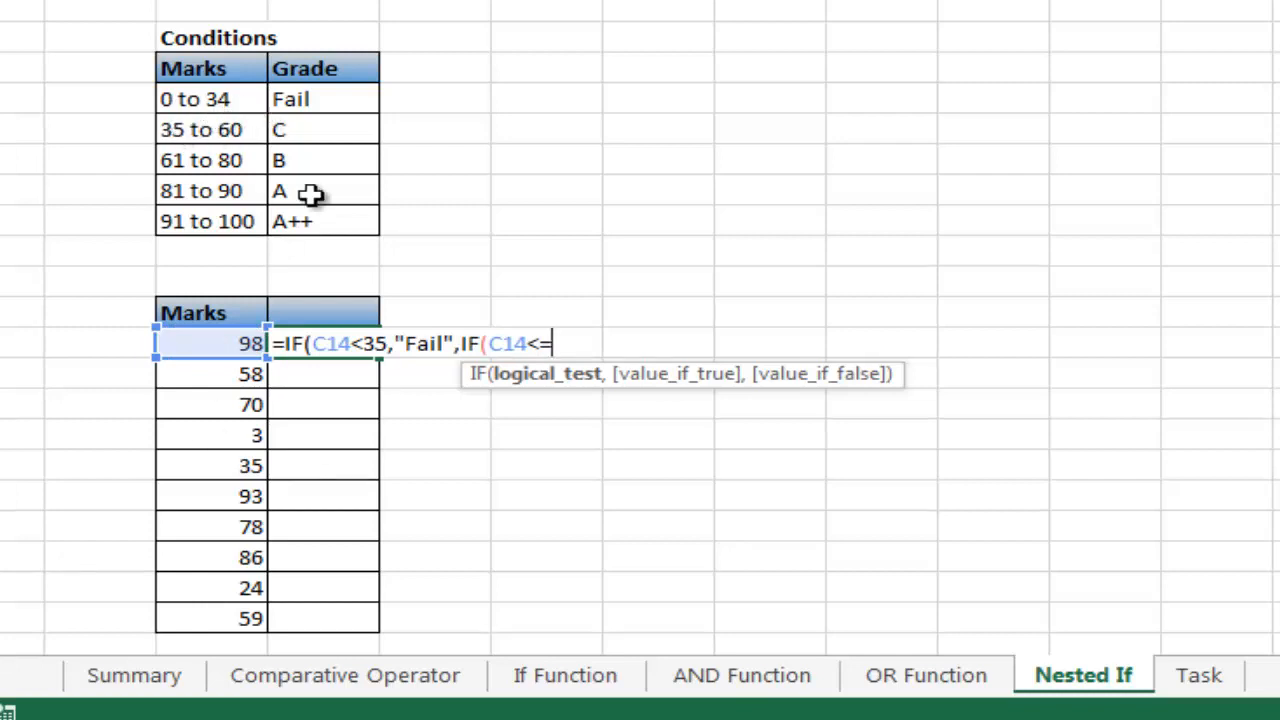
type("=60,")
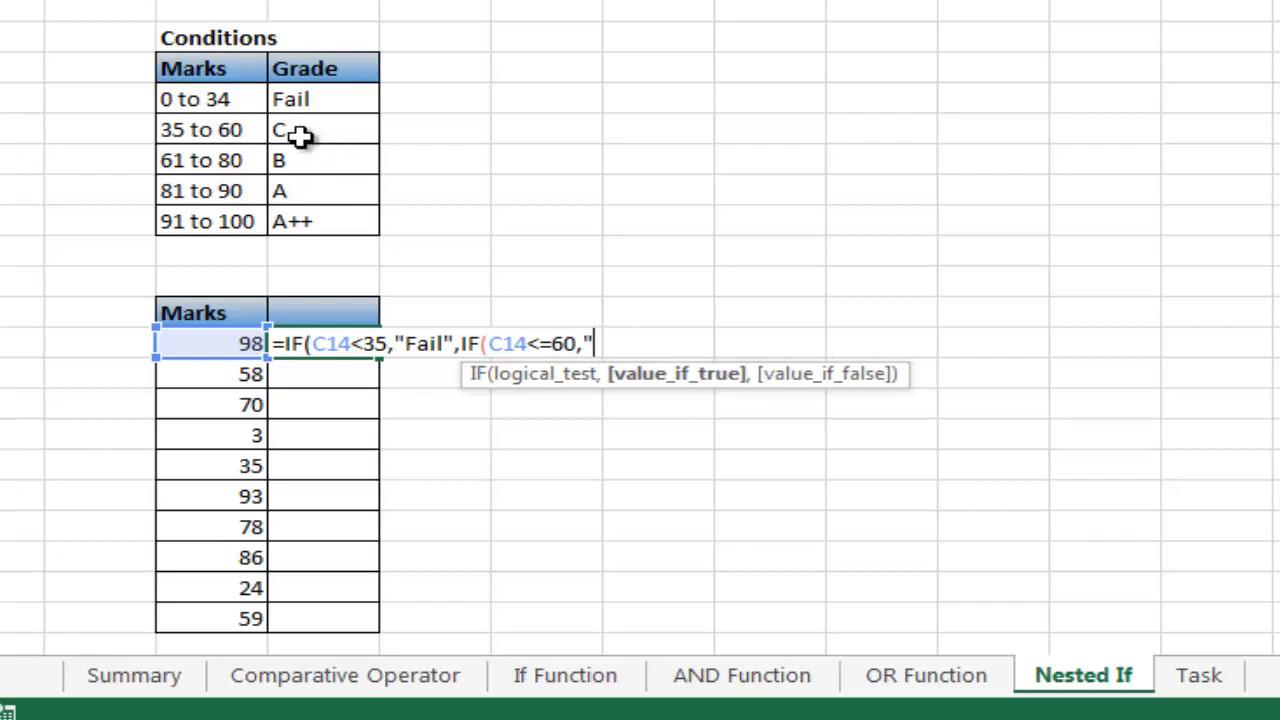
type("\"C\",")
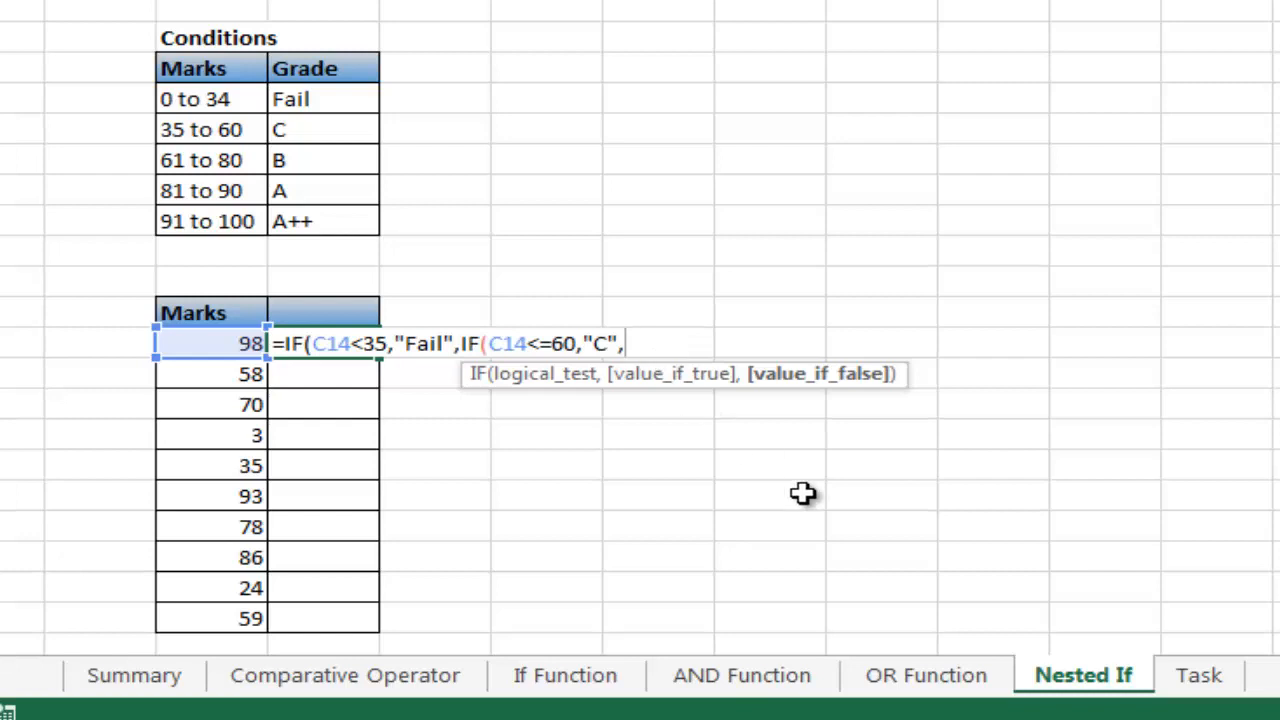
Step: Nest a third IF as the next value-if-false argument in D14, testing C14<=80 and returning "B" when true
type("if")
key("Tab")
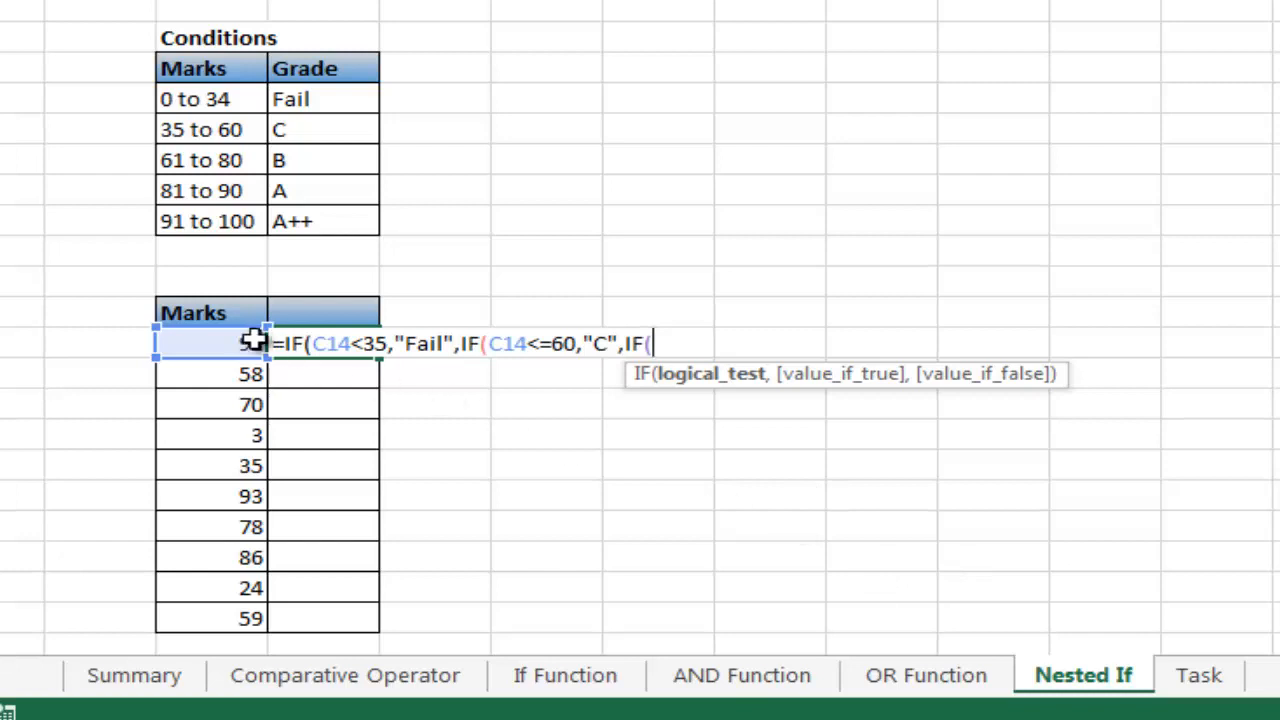
left_click(217, 341)
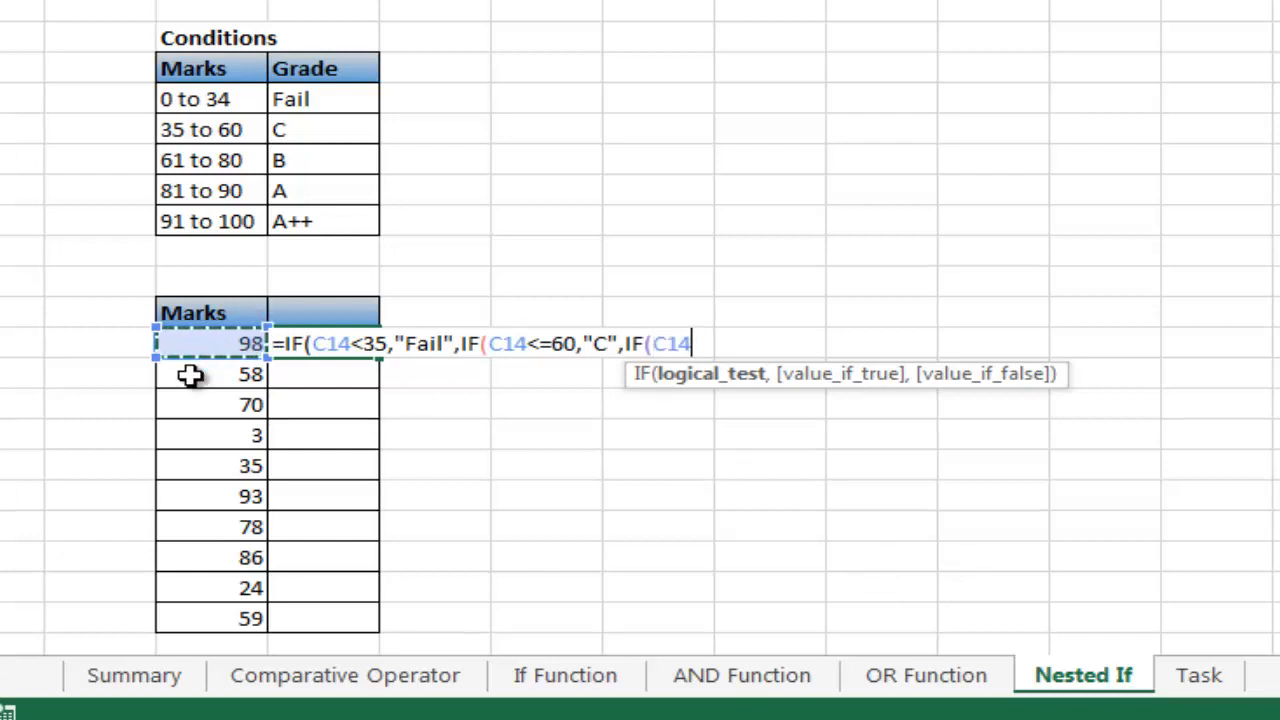
type("<=")
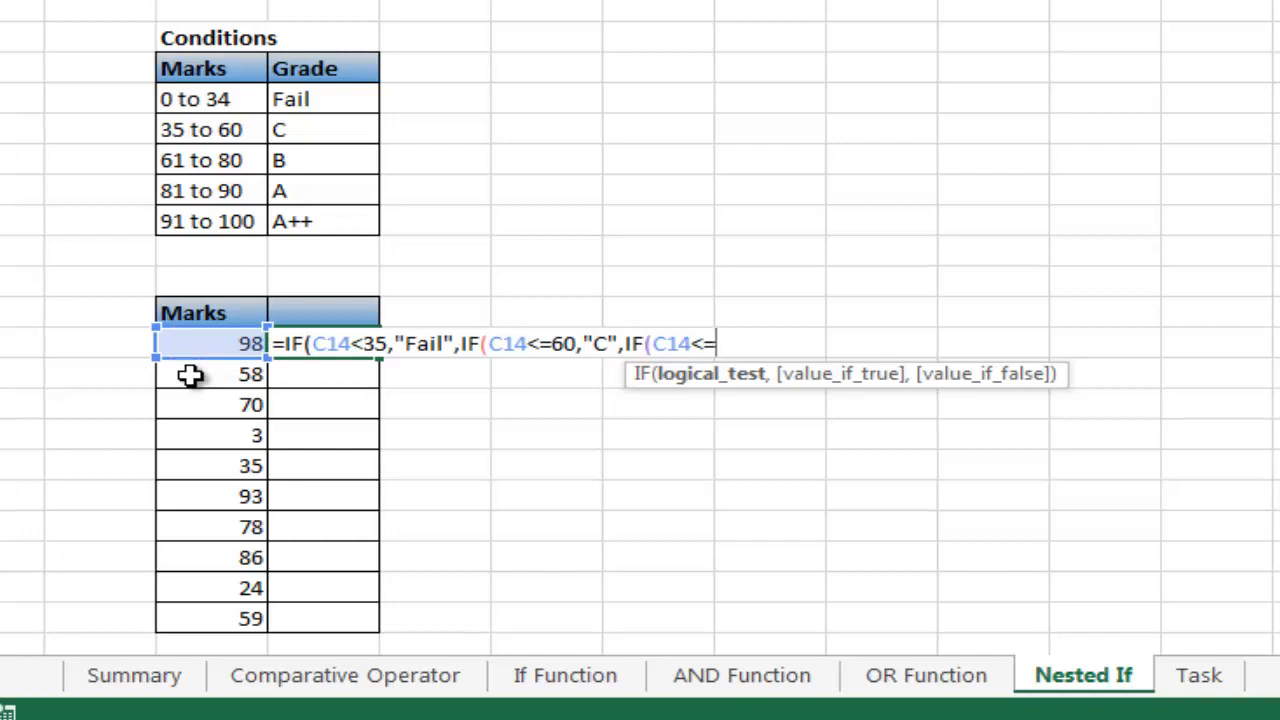
type("80,")
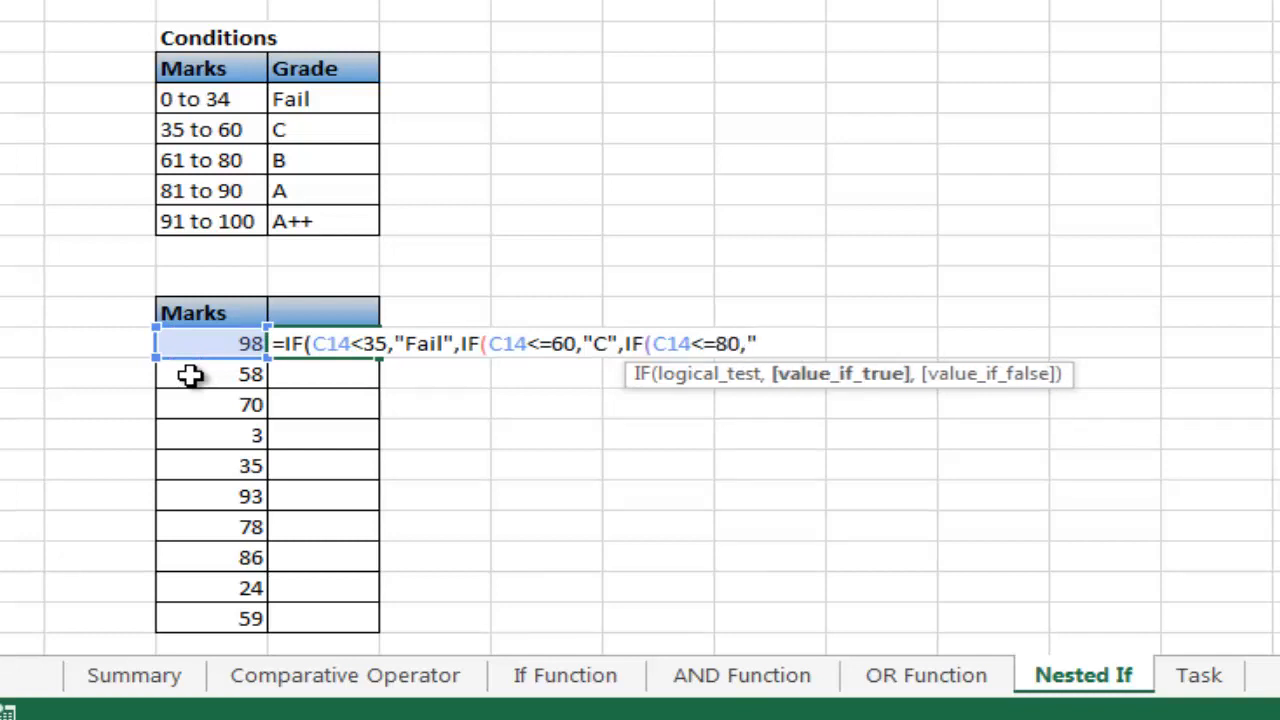
type("\"B\",")
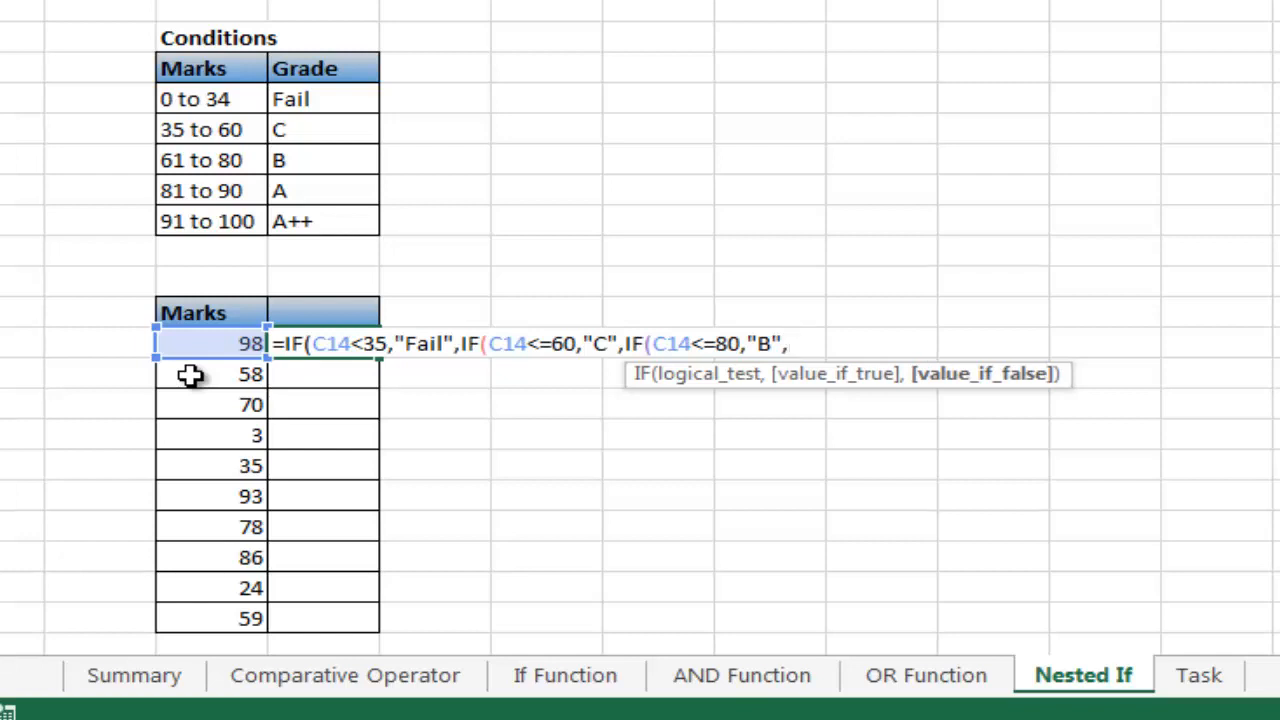
Step: Complete the D14 formula with a fourth nested IF that tests C14<=90, returning "A" when true and "A++" otherwise
type("if")
key("Tab")
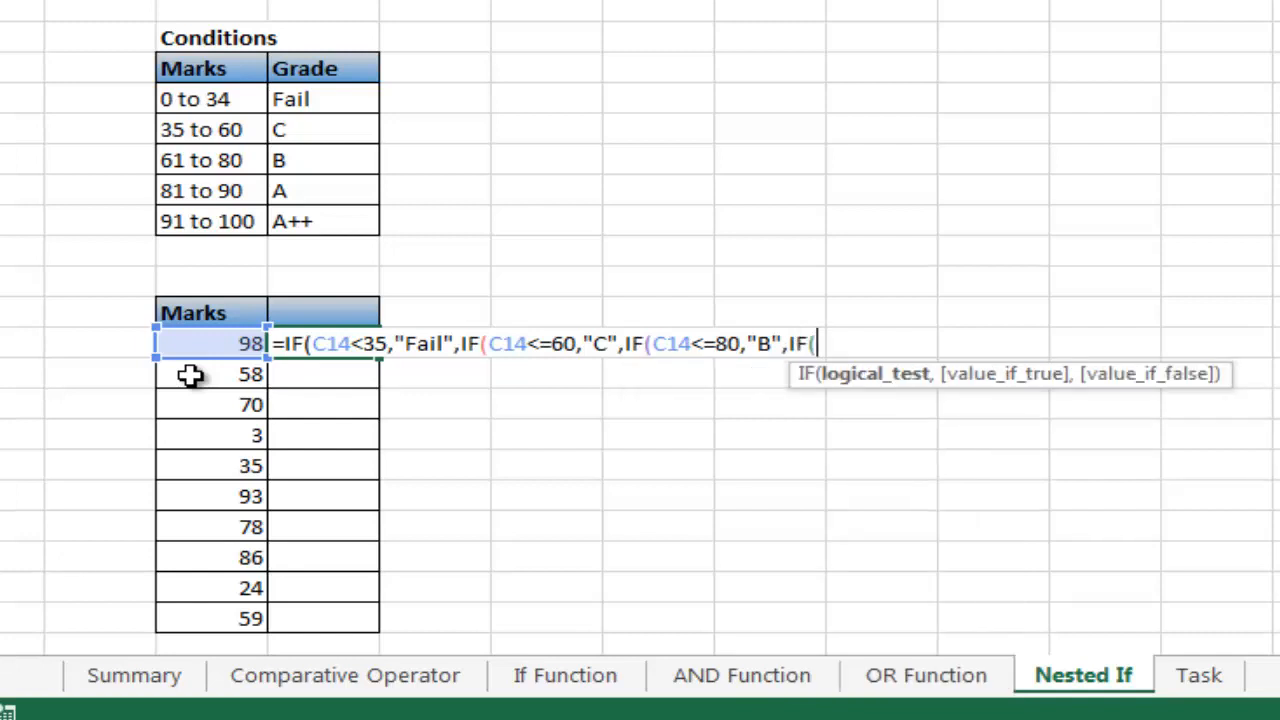
left_click(236, 343)
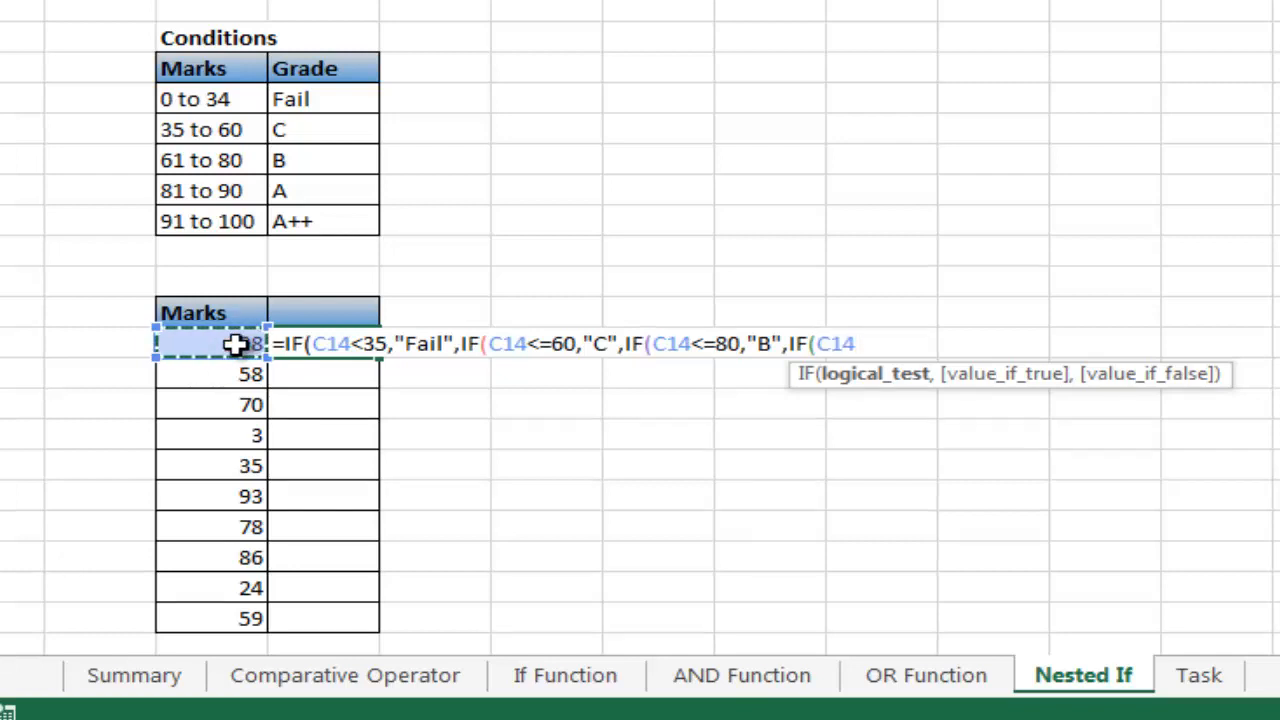
type("<")
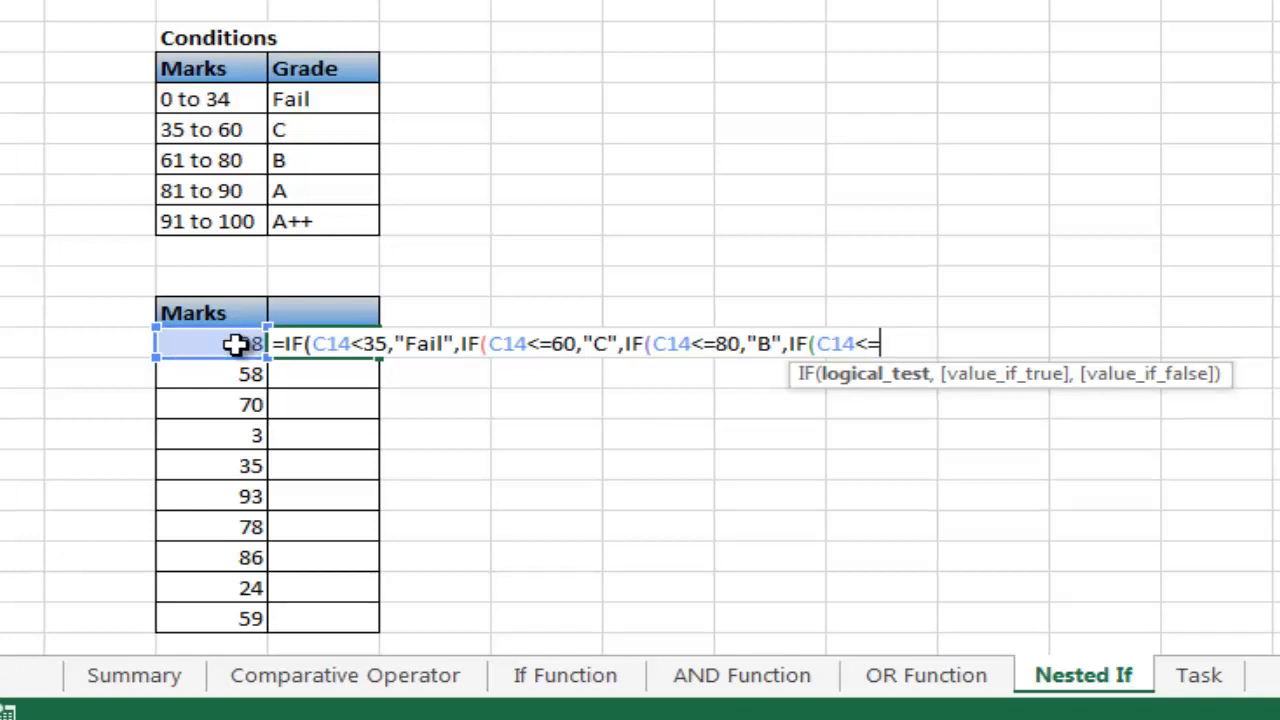
type("=90,")
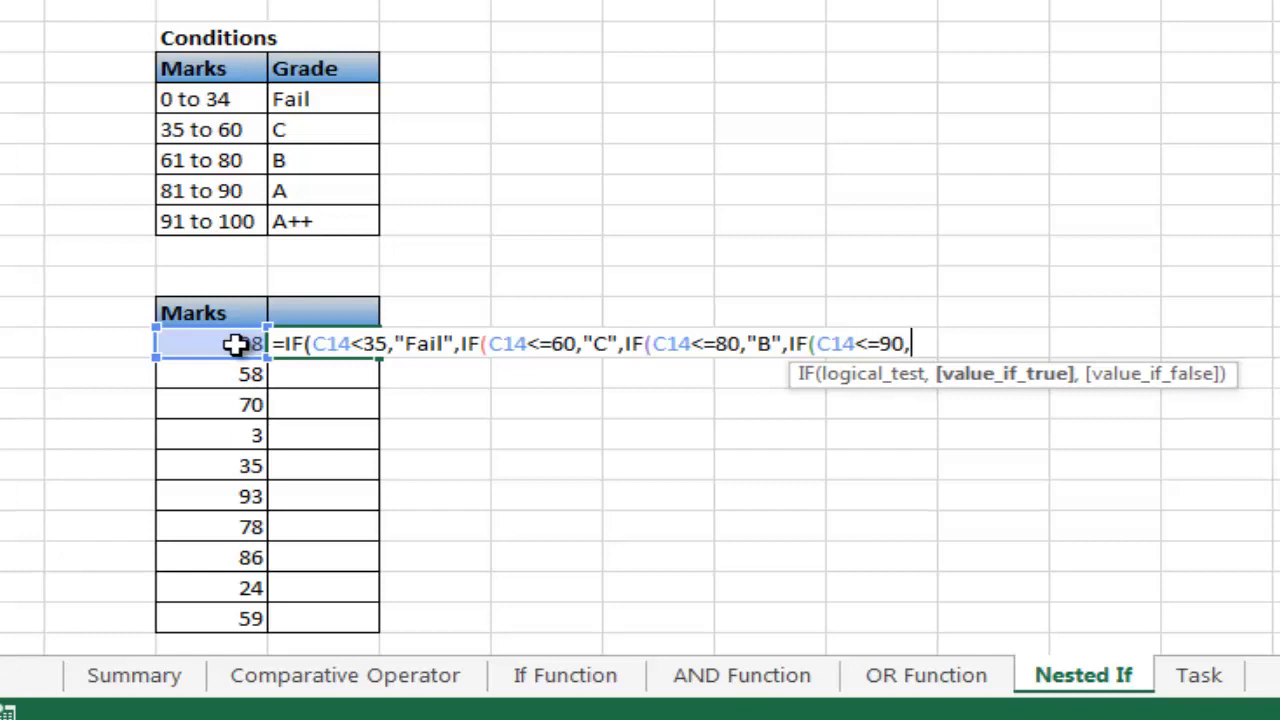
type("\"A\"A")
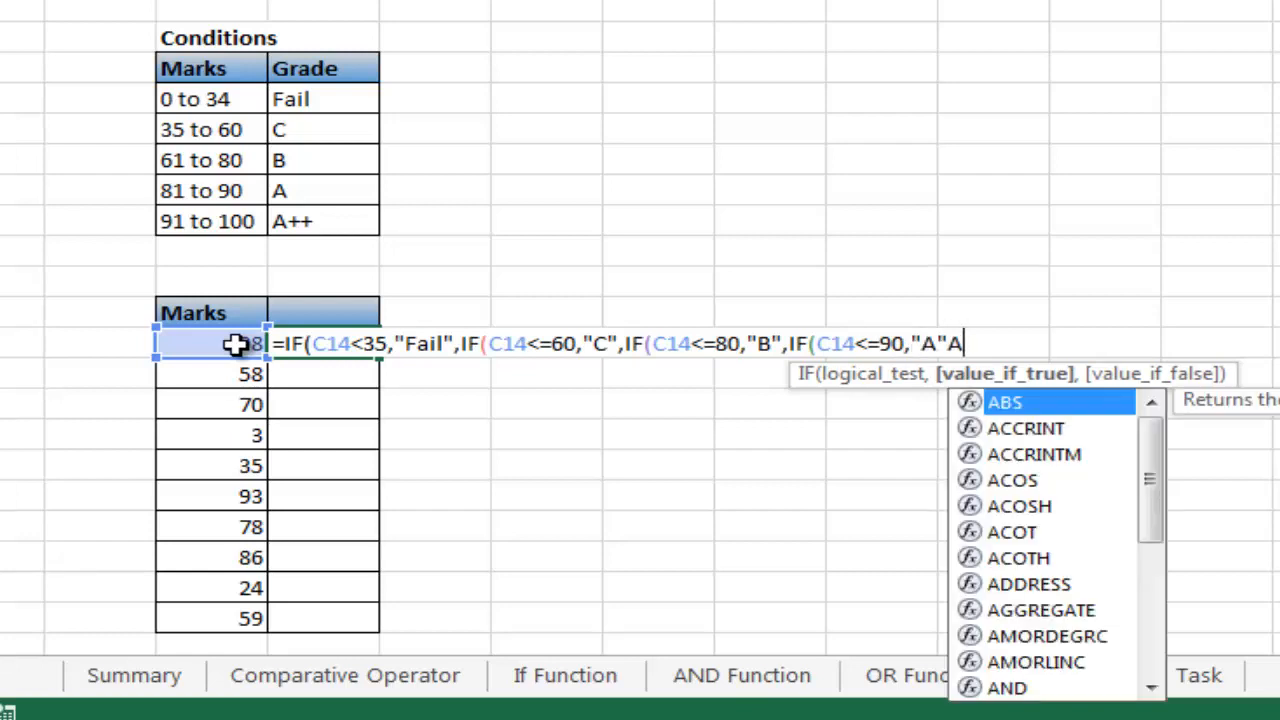
key("BackSpace")
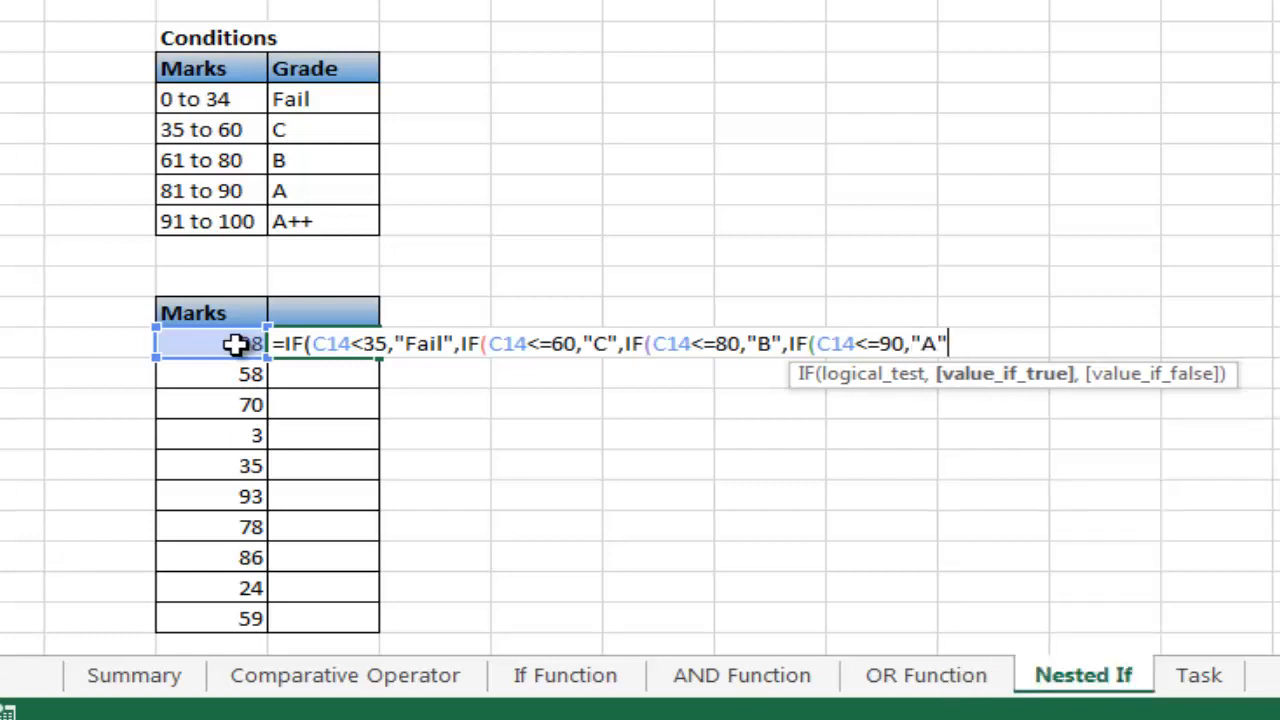
type(",\"A++")
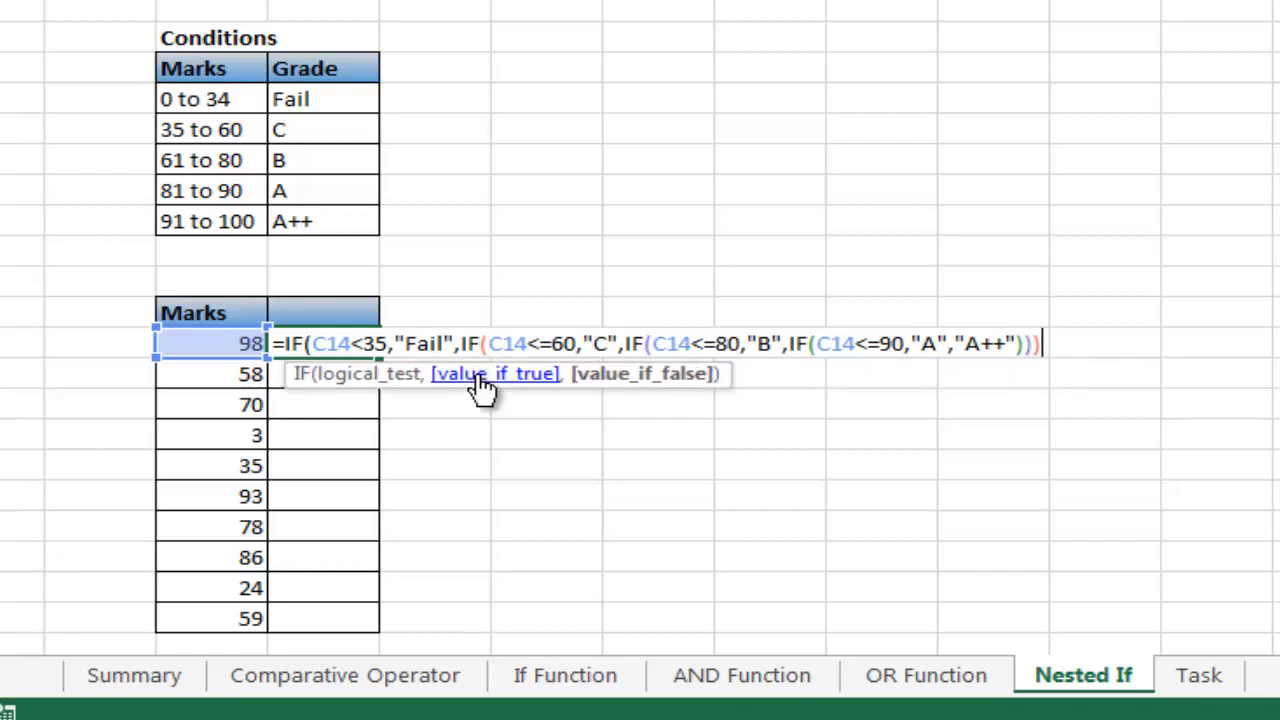
type(")")
key("ctrl+Return")
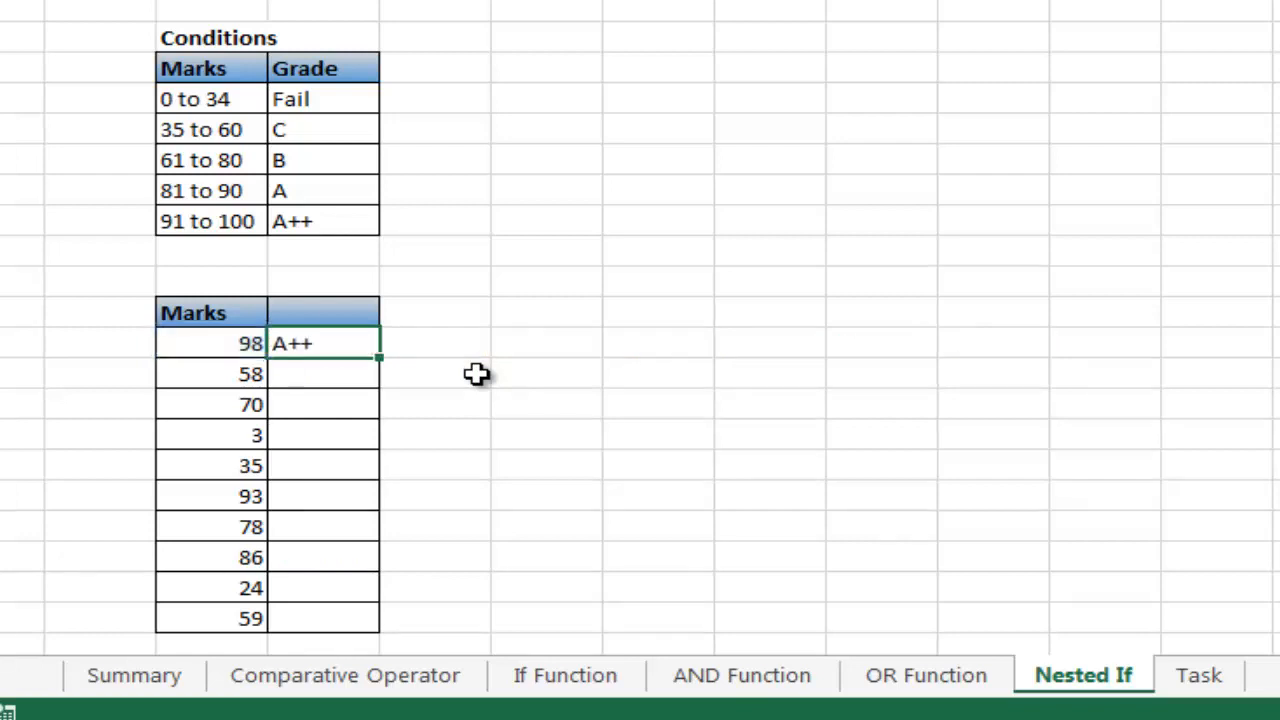
Step: Compare the grade in D14 with the Conditions table and fill its formula down through D23
left_click(212, 222)
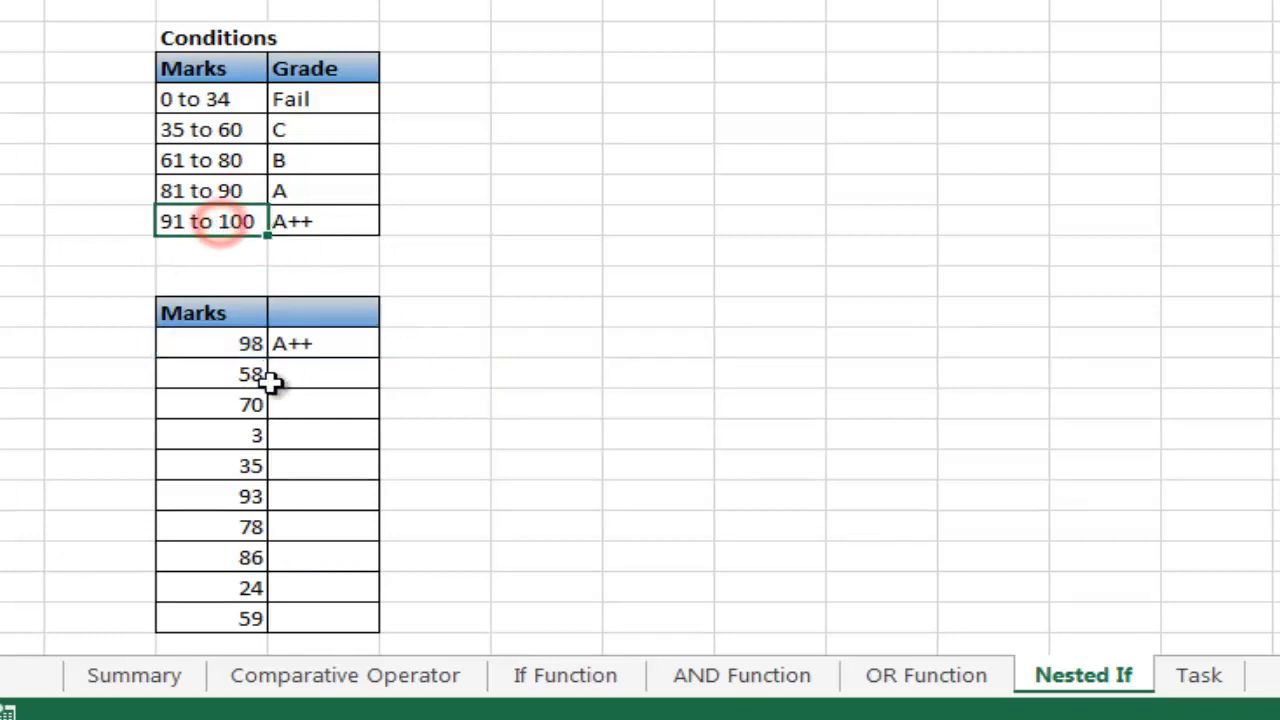
left_click(358, 345)
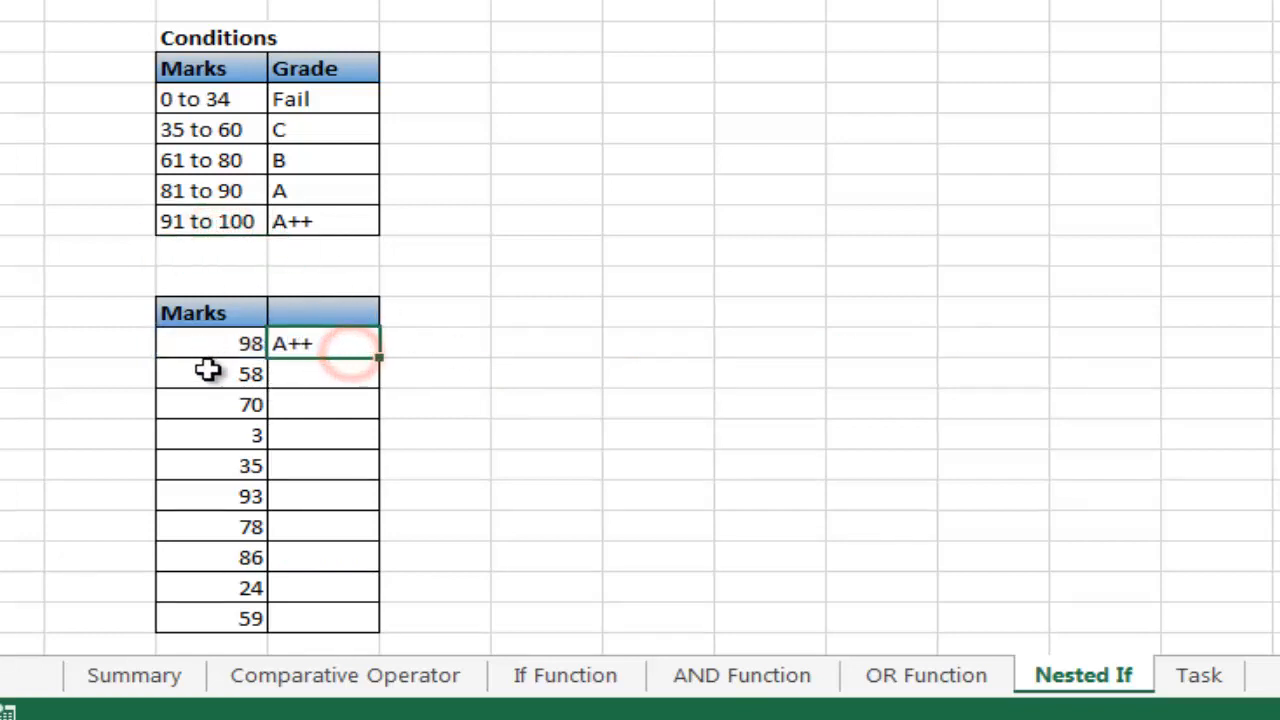
left_click(201, 138)
left_click(205, 123)
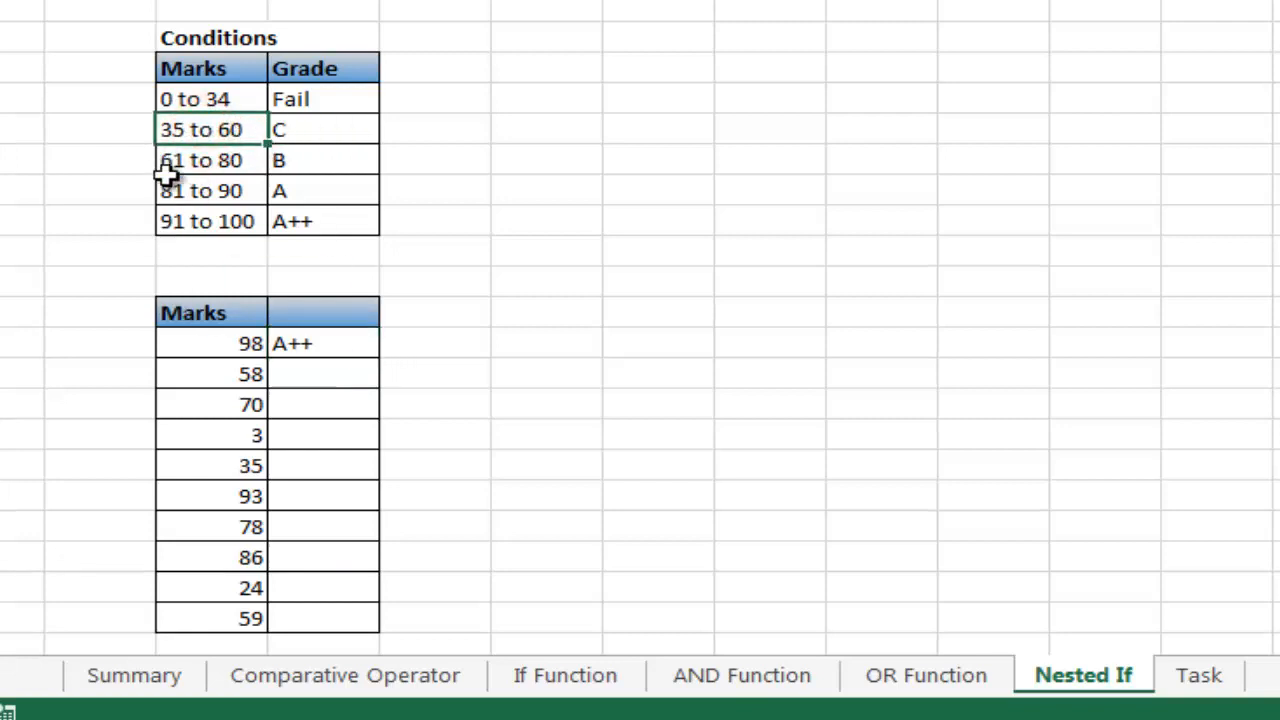
left_click_drag(192, 130, 320, 130)
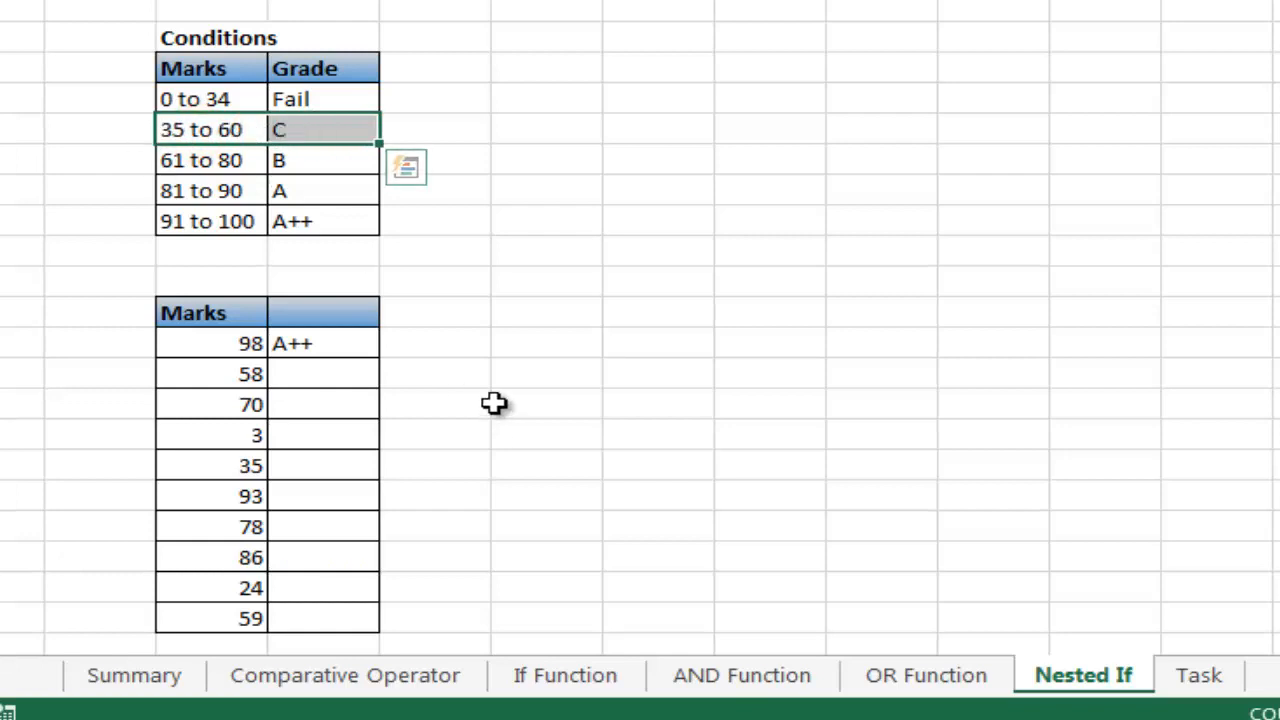
left_click(400, 381)
left_click(345, 340)
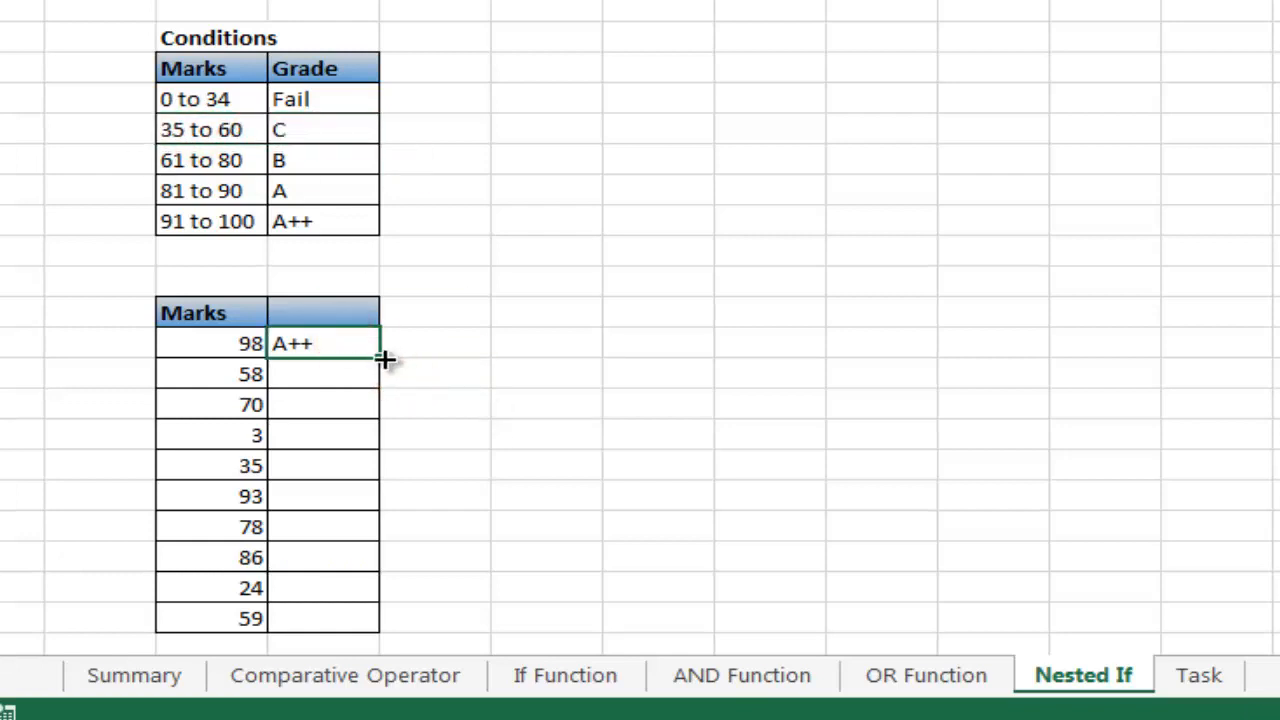
double_click(380, 358)
Step: Check the grades given to the marks 58, 3 and 35 in the Marks table
left_click(346, 367)
left_click_drag(206, 380, 322, 382)
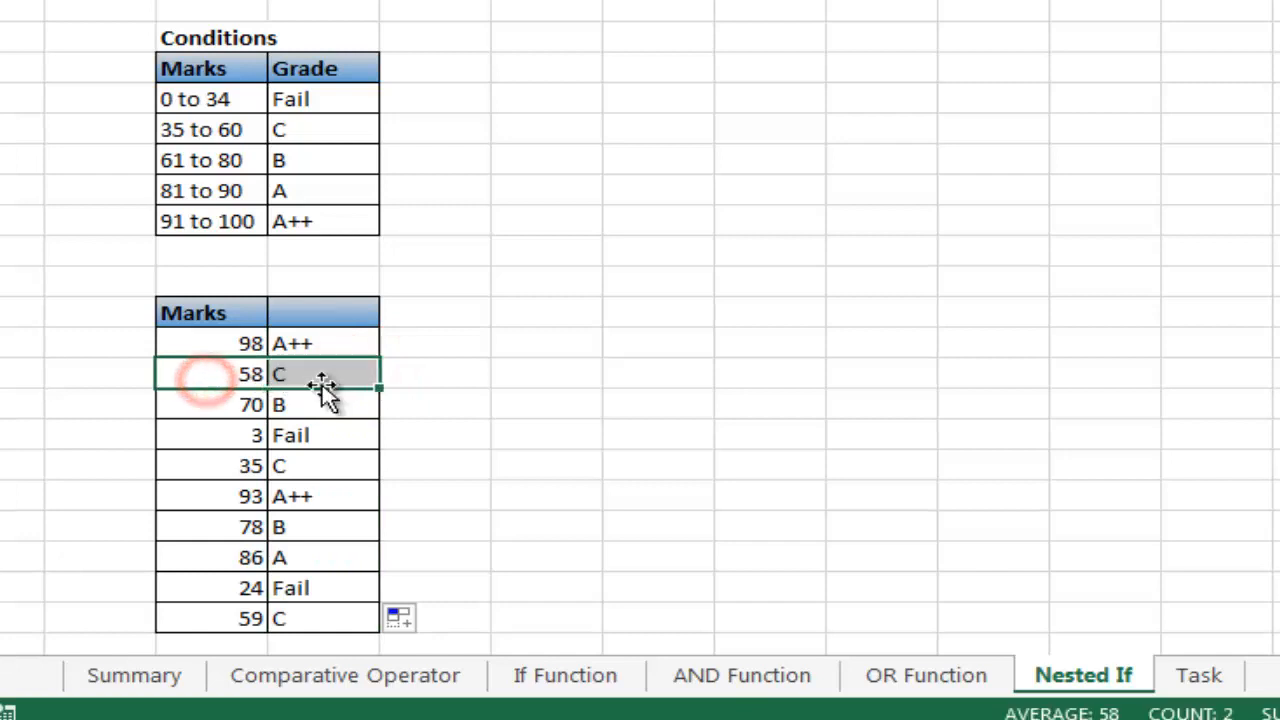
left_click(468, 395)
left_click_drag(350, 434, 240, 434)
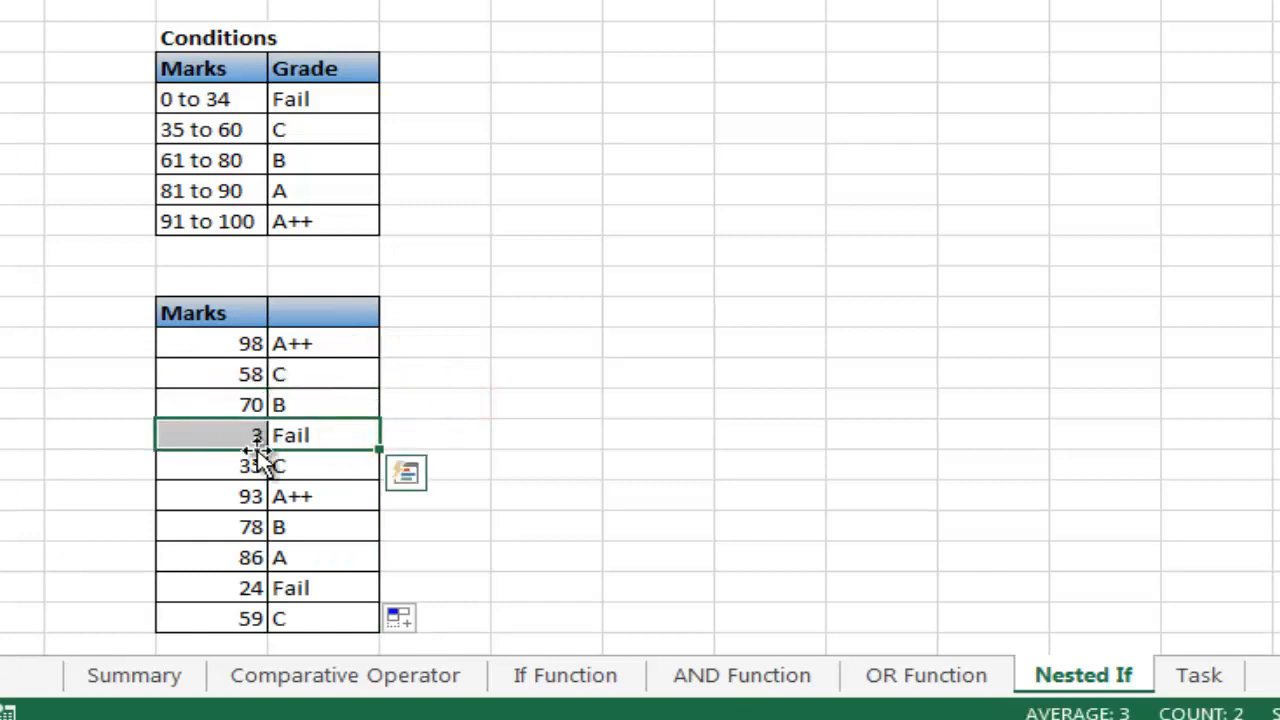
left_click(523, 466)
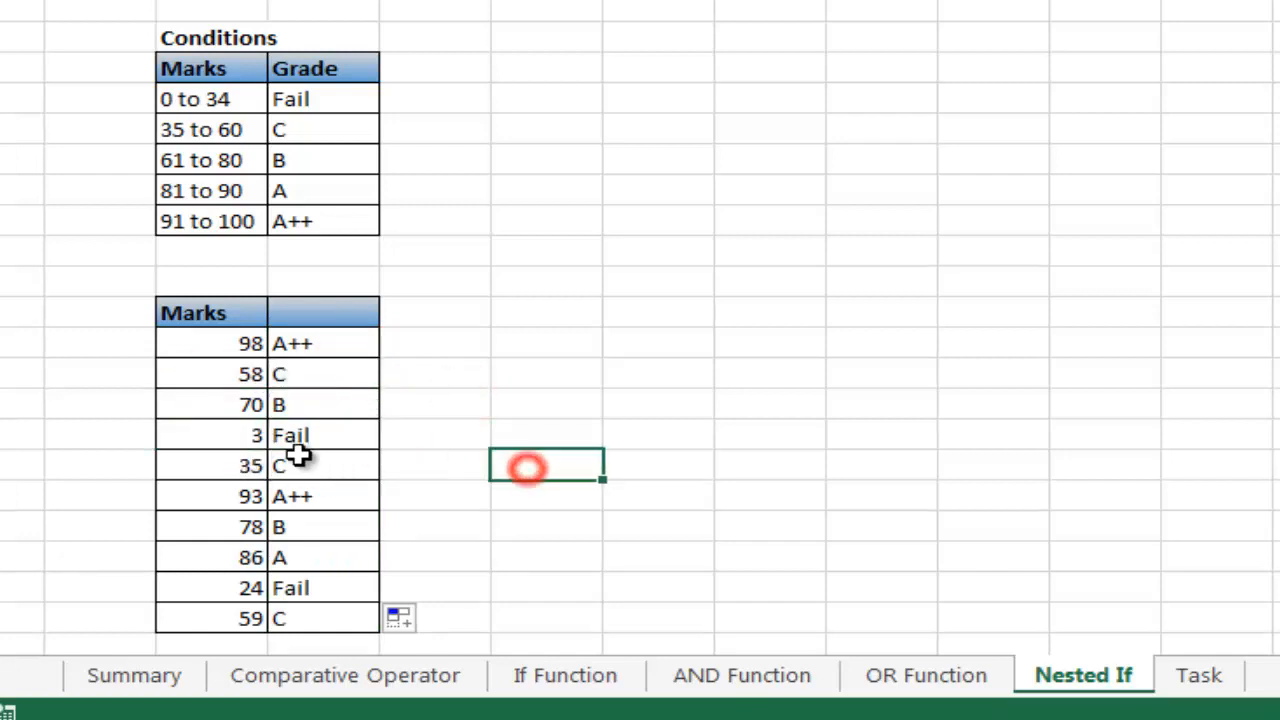
left_click(300, 455)
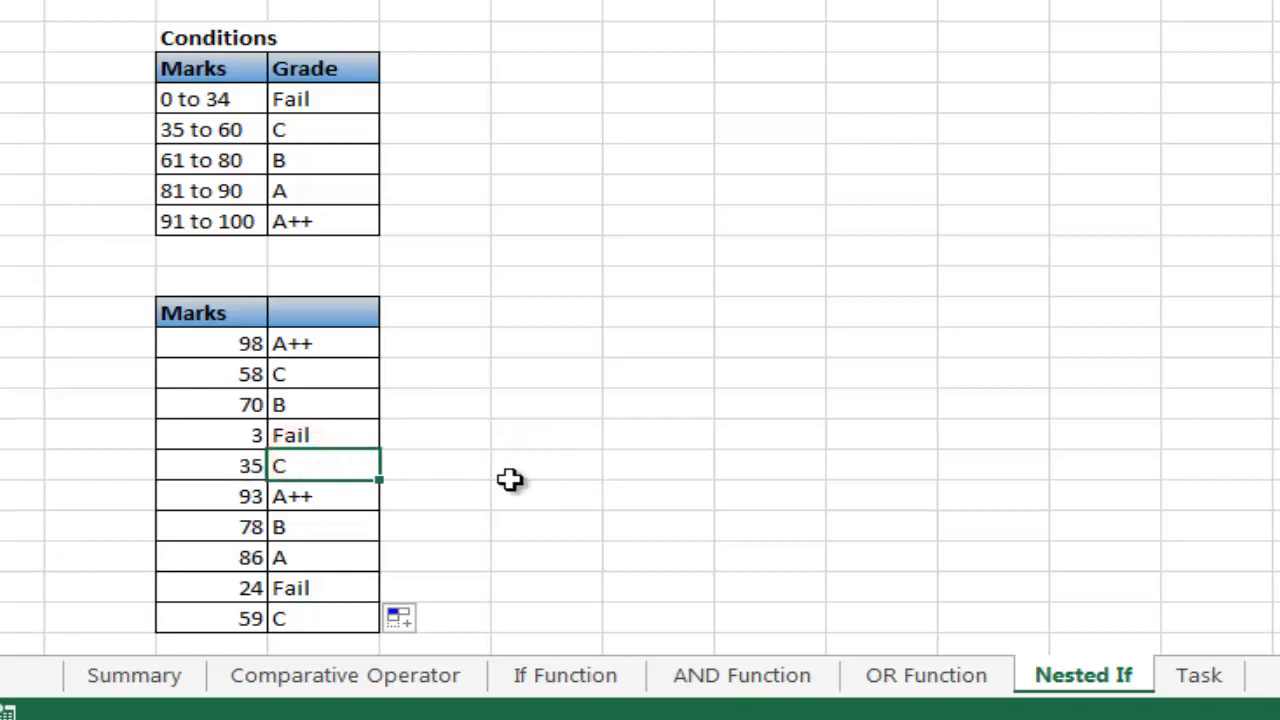
left_click(255, 465)
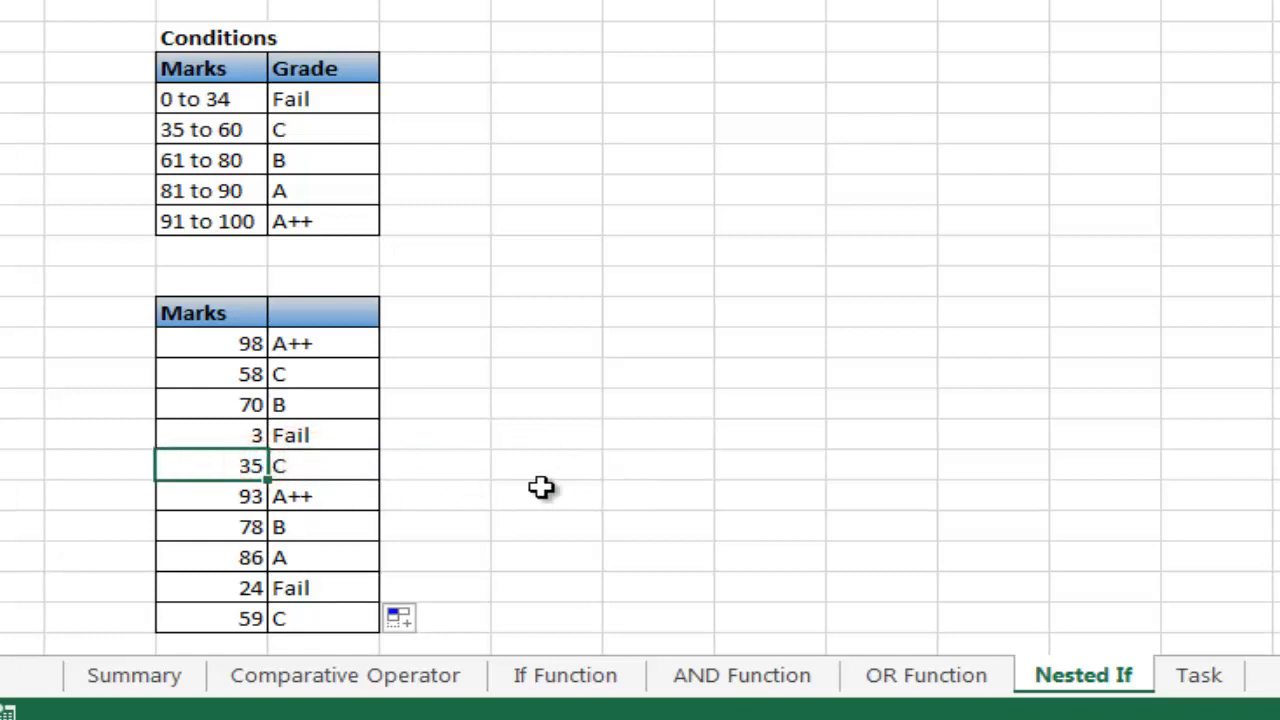
left_click(534, 455)
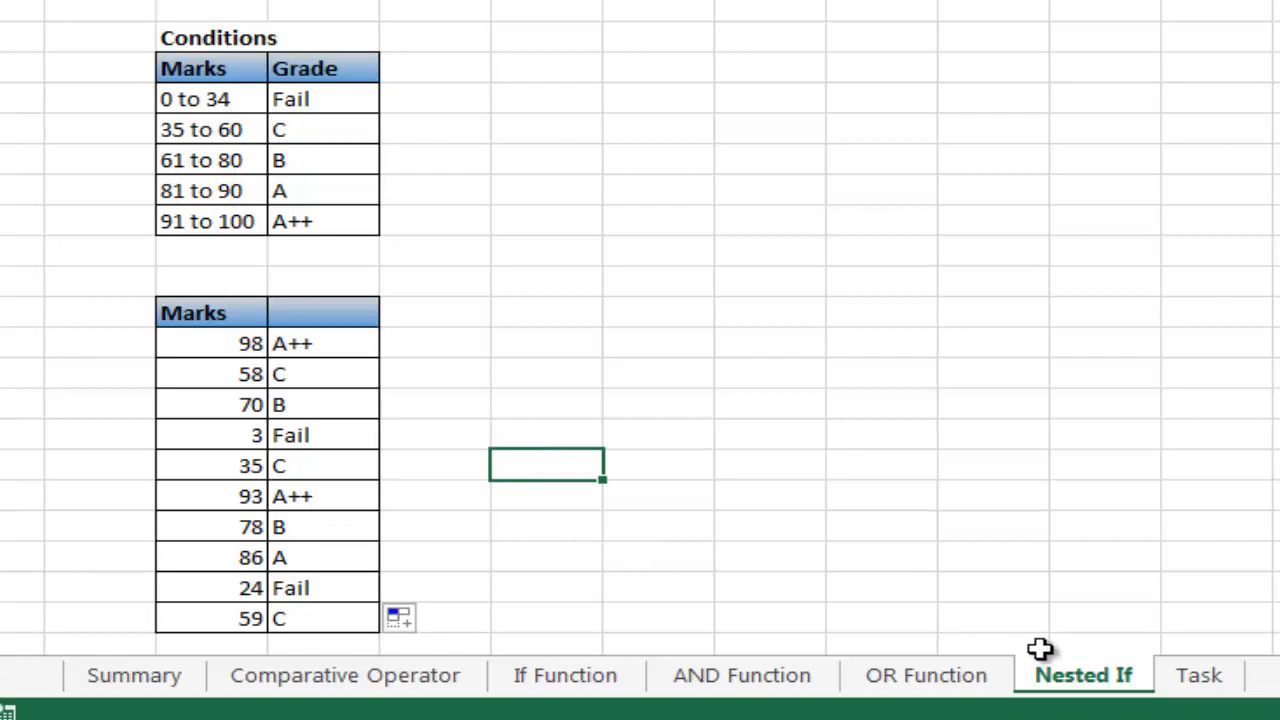
Step: Switch to the Task sheet and select the first row of empty answer cells under Task1 to Task6
left_click(1185, 675)
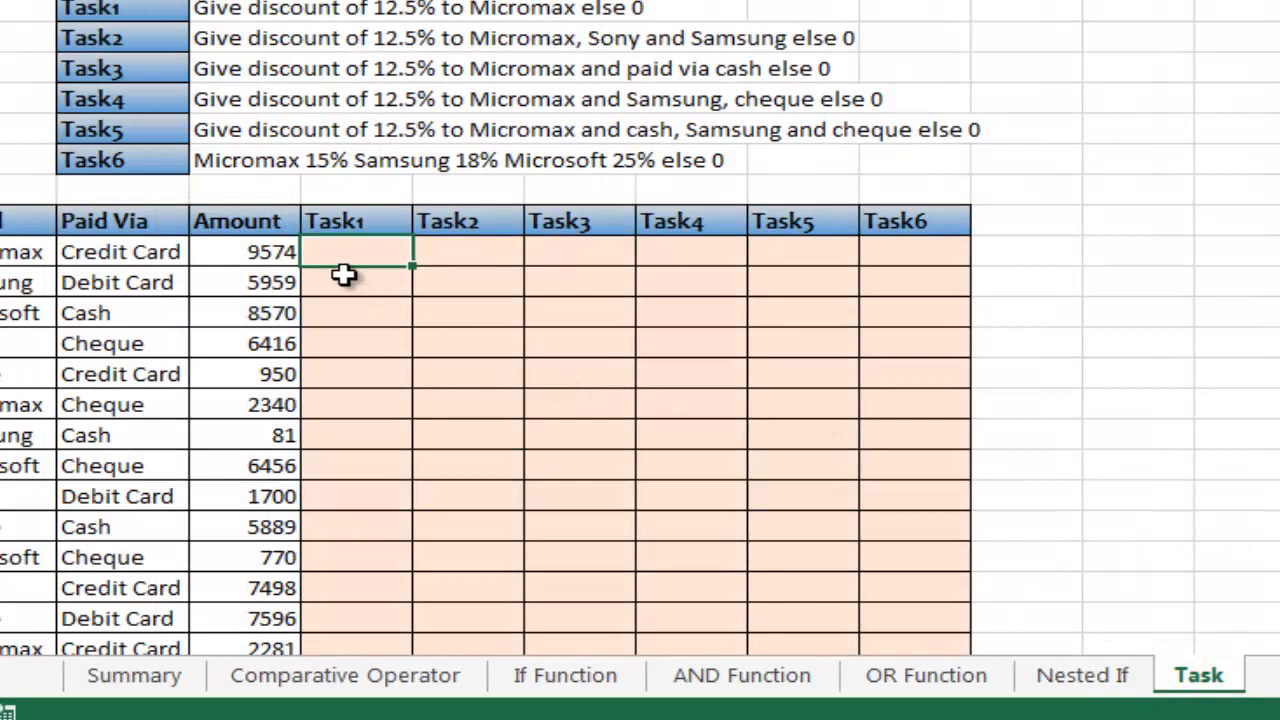
left_click(664, 318)
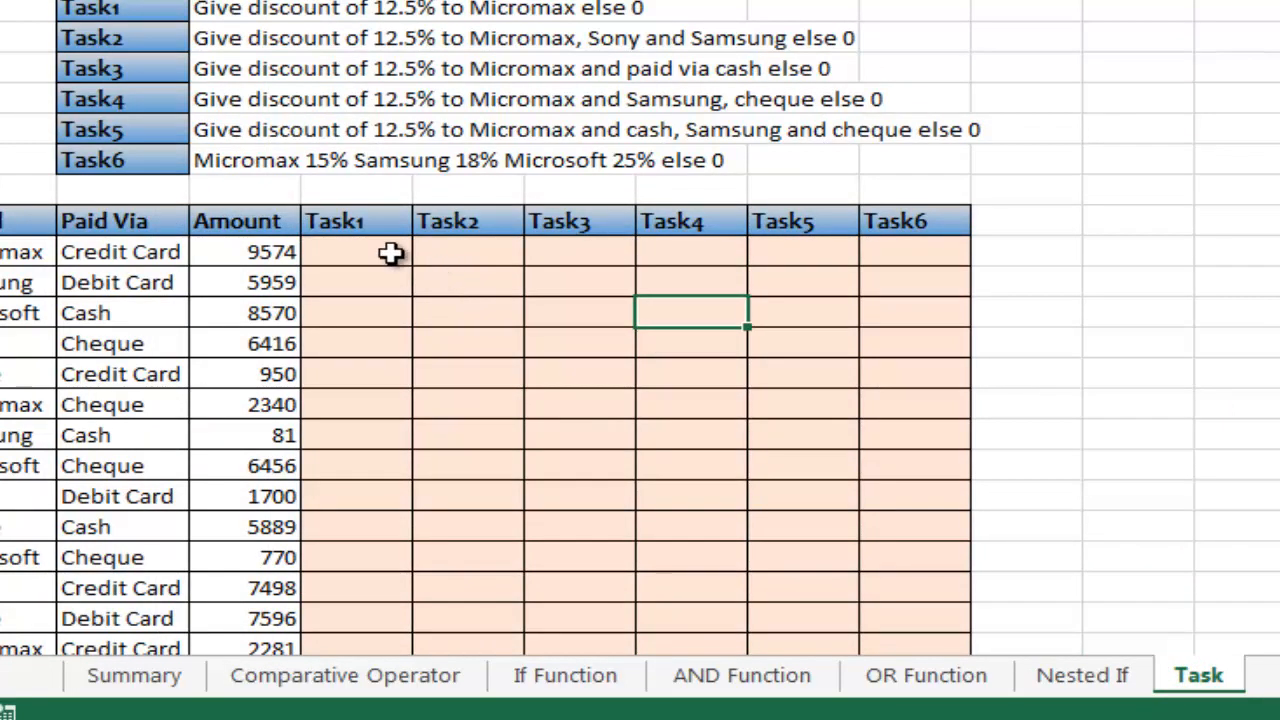
left_click_drag(350, 252, 904, 252)
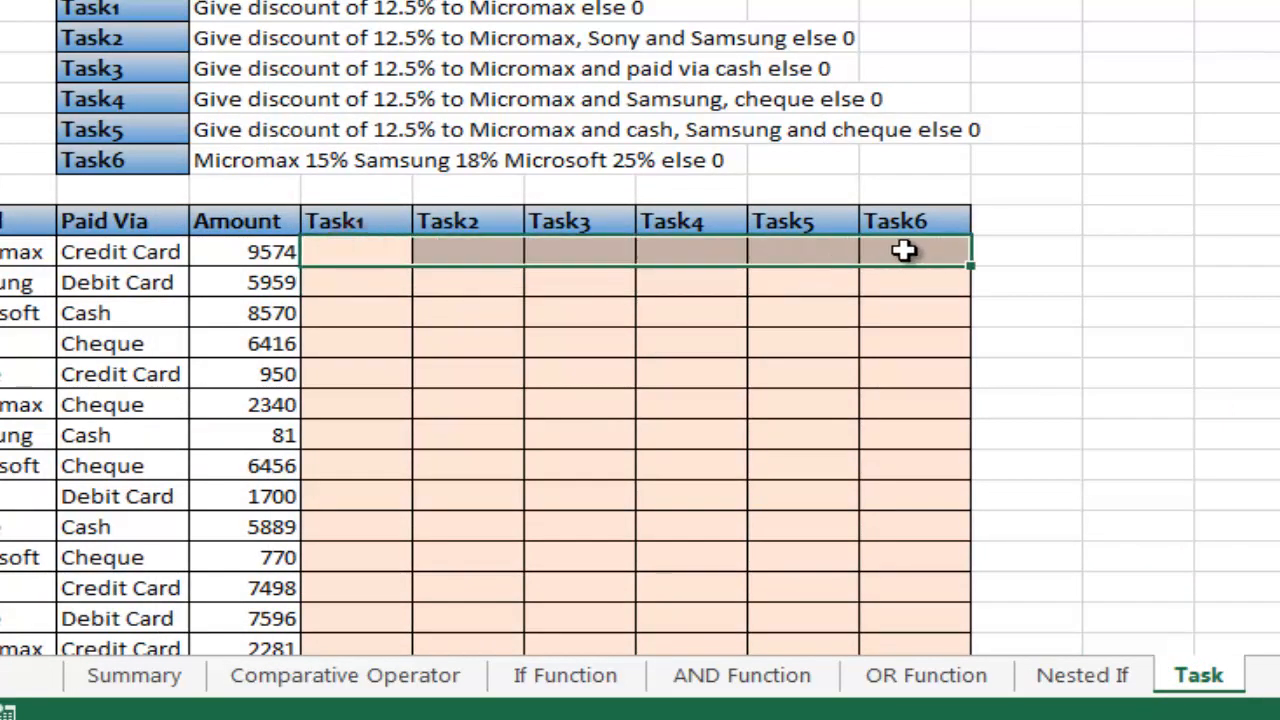
Step: Revisit the If Function, AND Function, OR Function and Nested If sheets, and return to the Task sheet
left_click(513, 678)
left_click(708, 678)
left_click(925, 676)
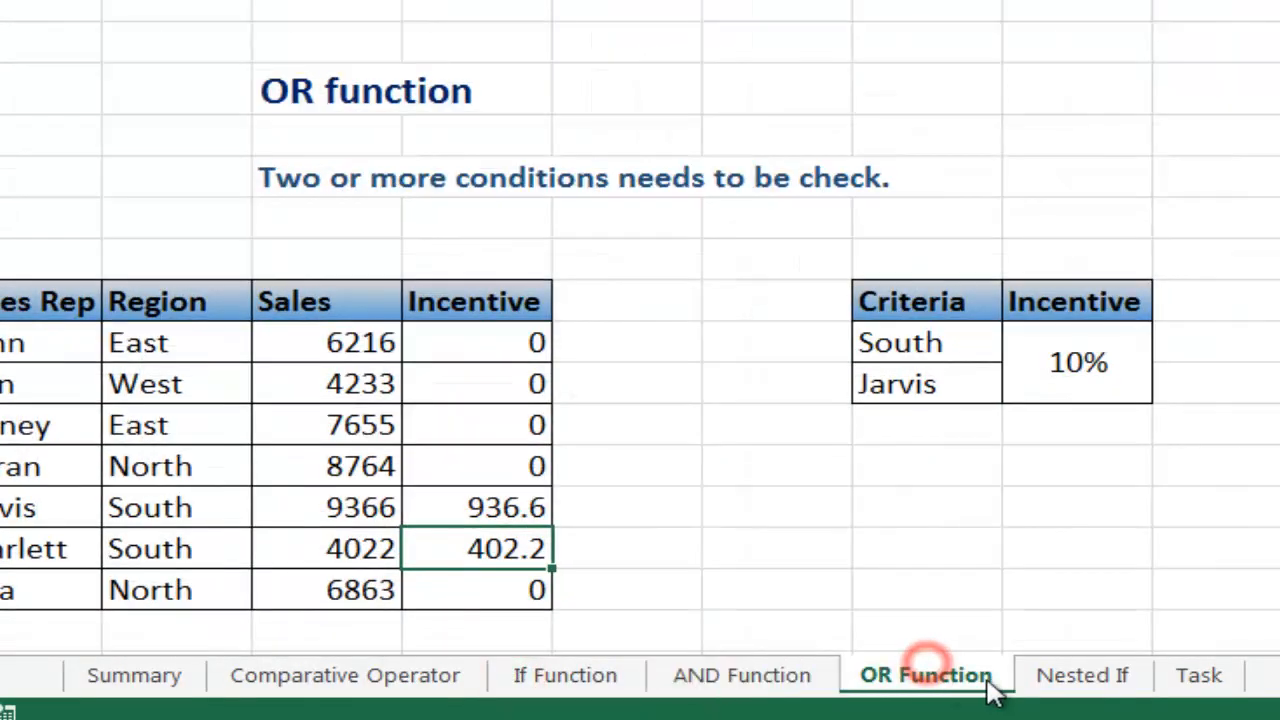
left_click(1100, 677)
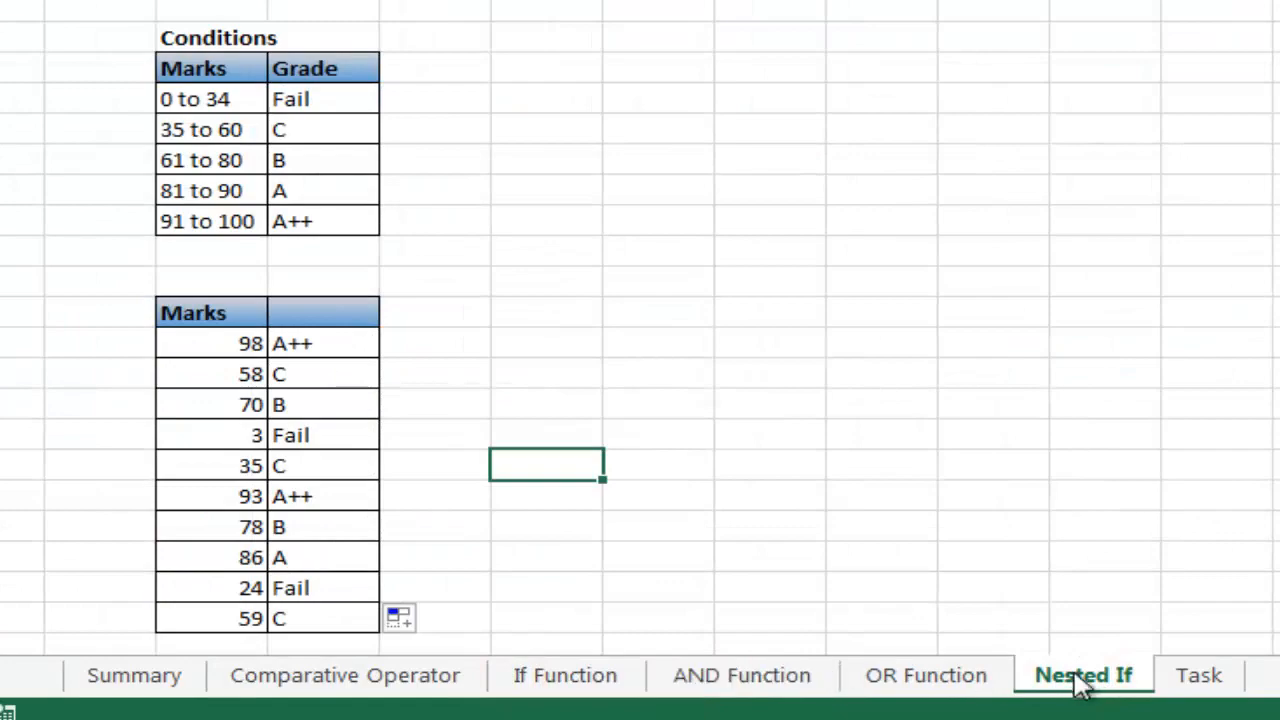
left_click(1200, 678)
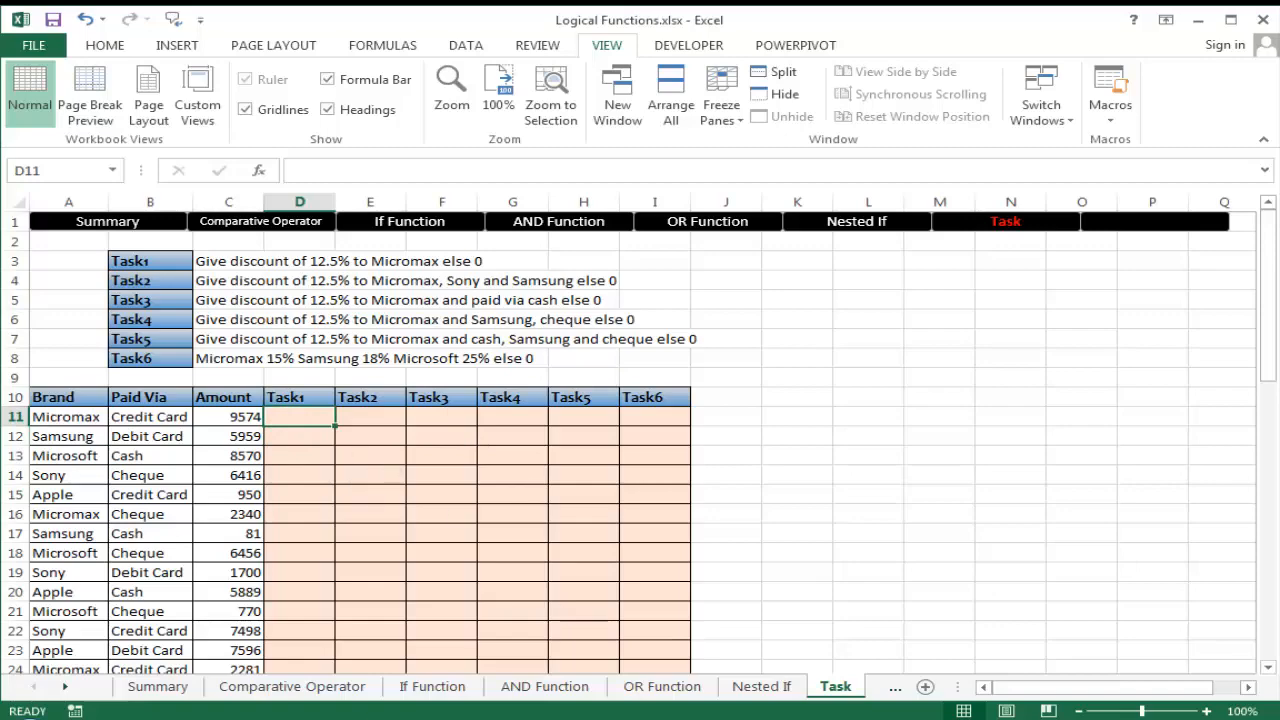
Step: Open the Task Answer sheet and inspect the Task4 formula in G11 without changing it
left_click(875, 688)
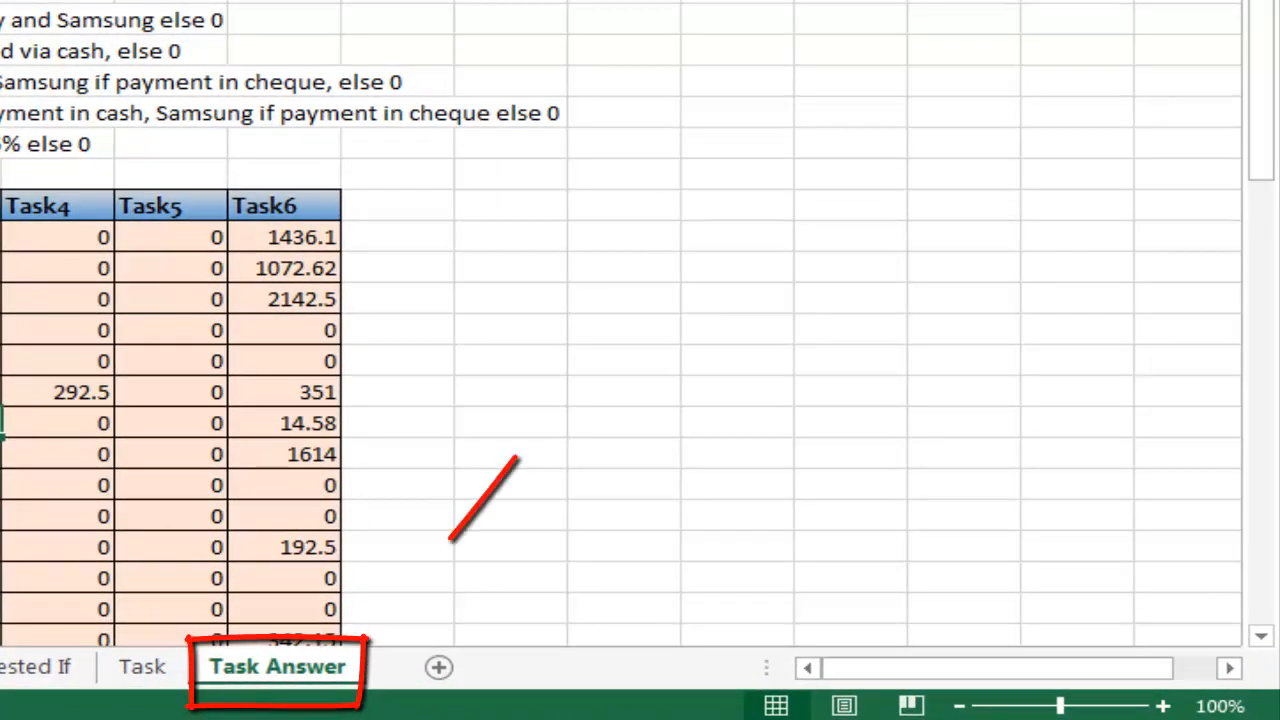
double_click(2, 237)
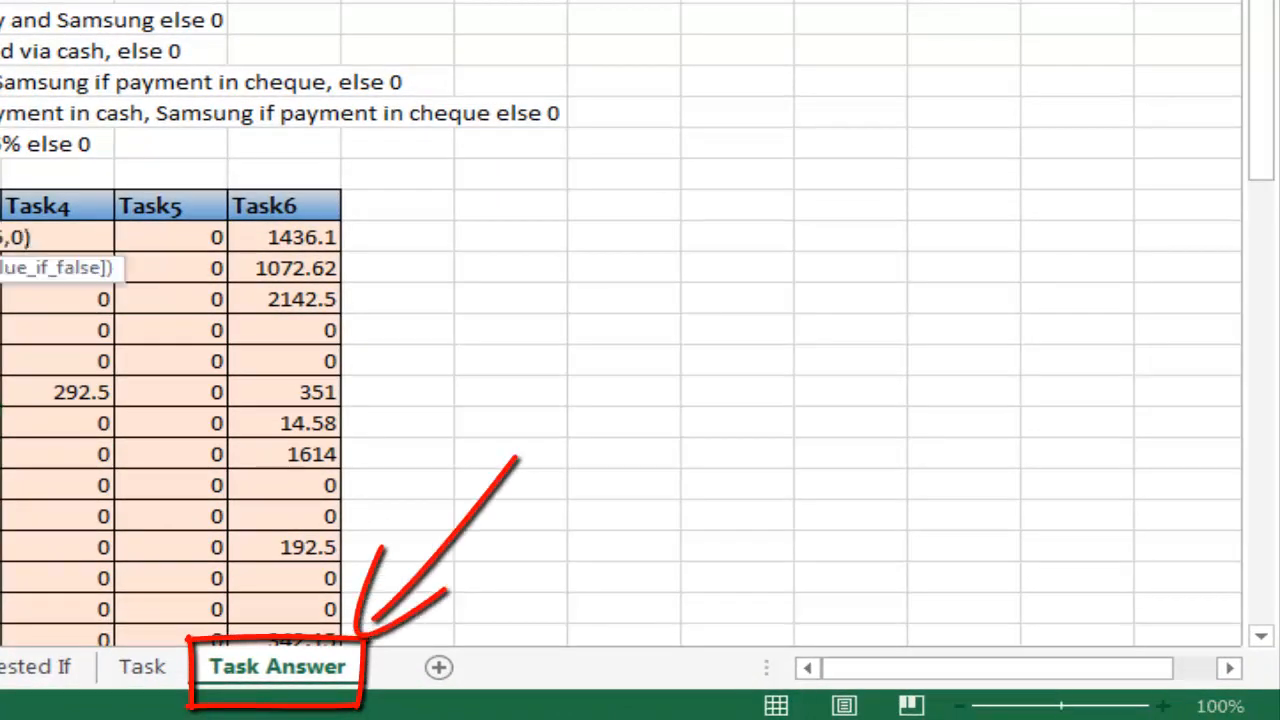
key("Escape")
double_click(9, 240)
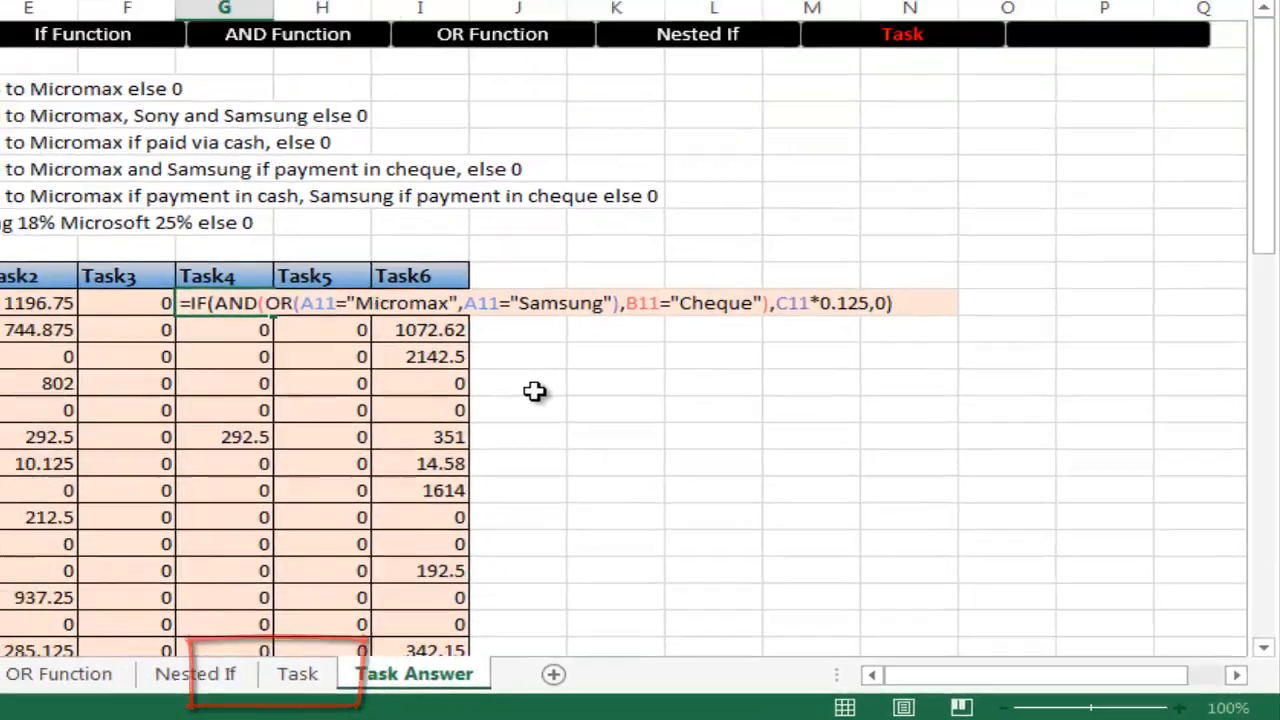
key("Escape")
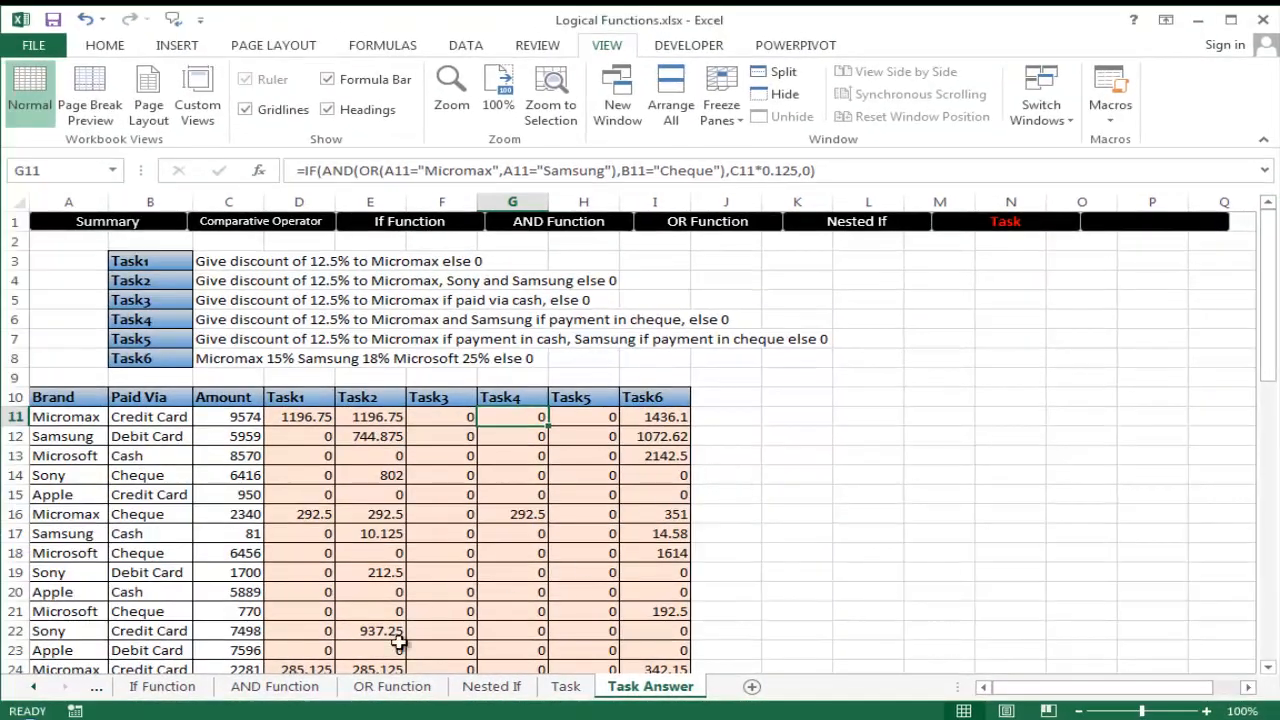